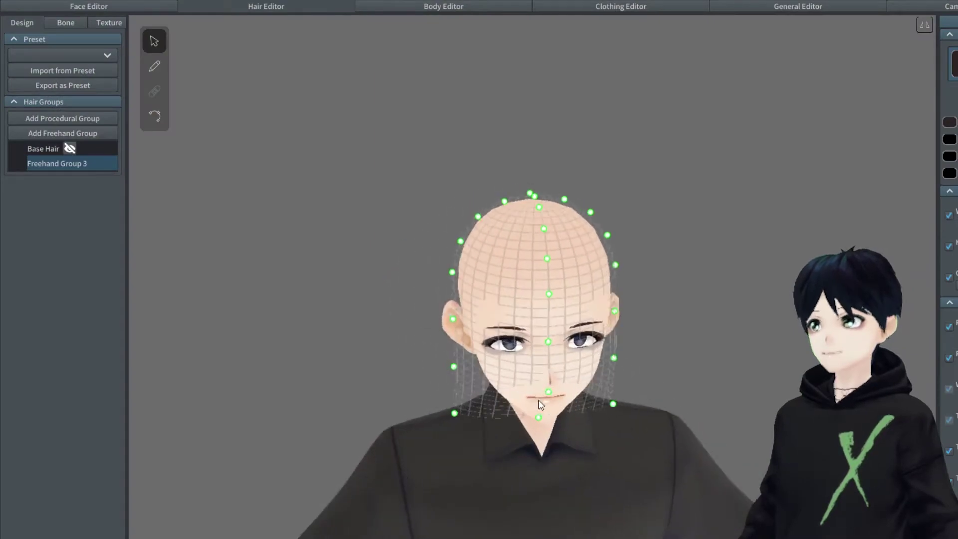
- Draw a wide diamond-section hair strand over the middle of the scalp from the forehead toward the back
click(156, 67)
click(952, 393)
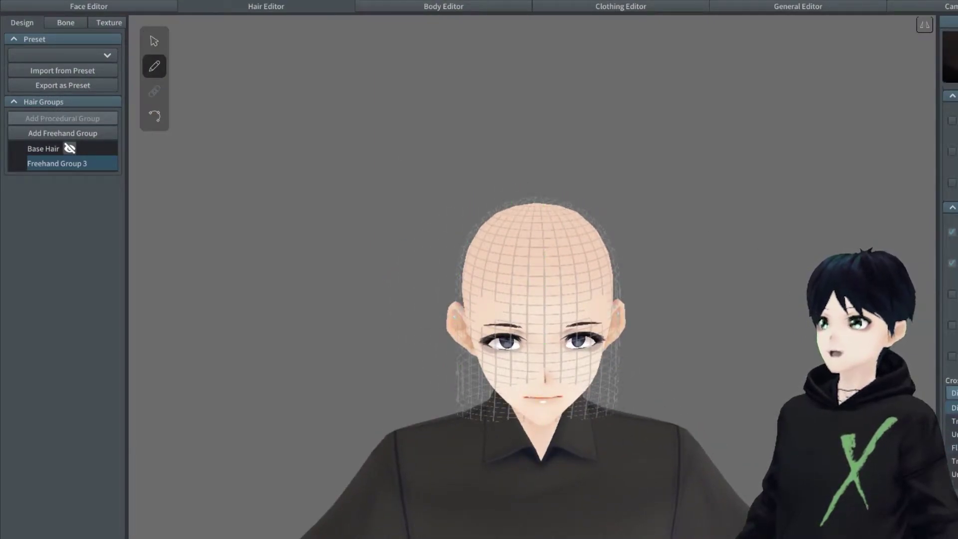
right_drag(684, 274, 546, 344)
drag(545, 344, 543, 90)
mouse_move(543, 90)
right_down()
mouse_move(618, 195)
mouse_move(617, 218)
mouse_move(669, 204)
mouse_move(678, 219)
right_up()
click(155, 42)
right_drag(464, 309, 541, 325)
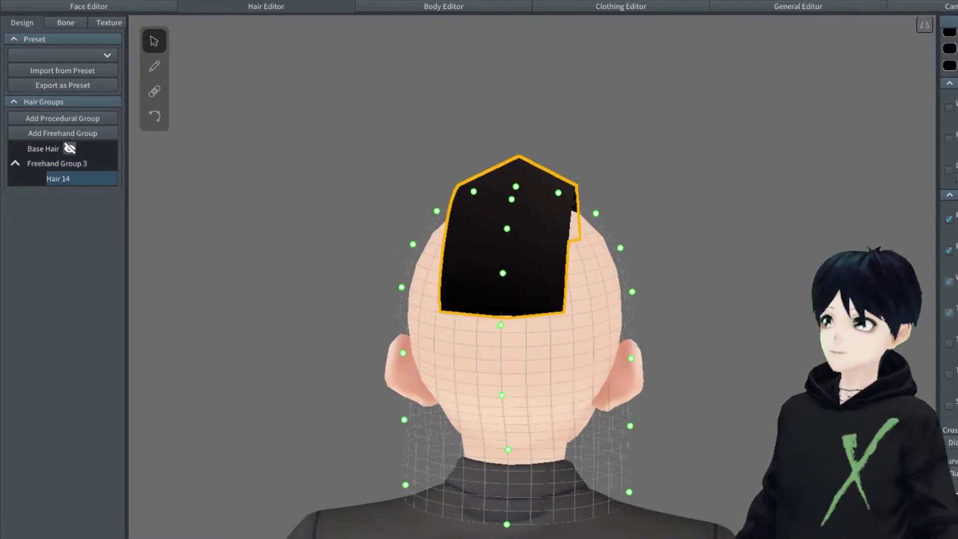
right_drag(541, 326, 717, 388)
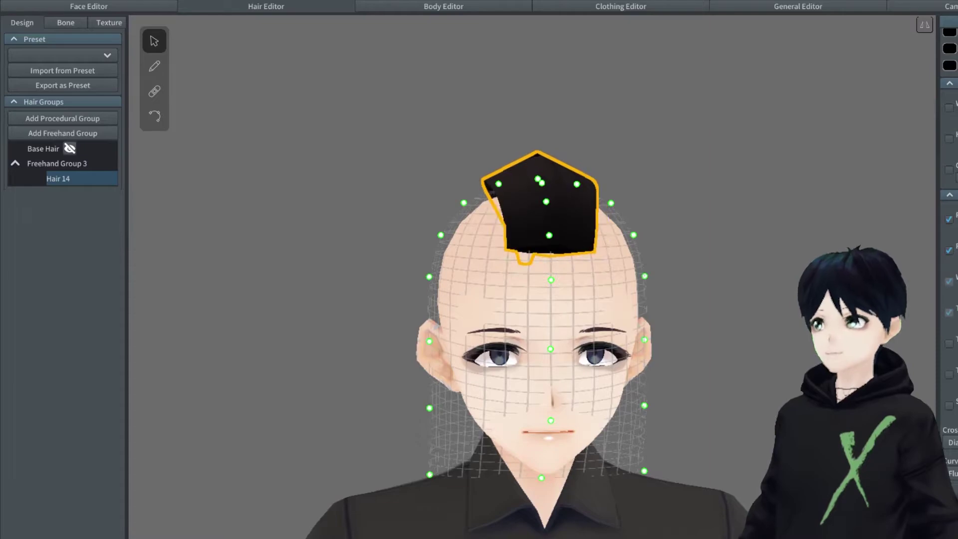
- Undo the last two hair edits and redo one of them
click(806, 358)
mouse_move(806, 358)
right_down()
mouse_move(897, 360)
mouse_move(792, 353)
right_up()
key(ctrl+z)
key(ctrl+z)
key(ctrl+y)
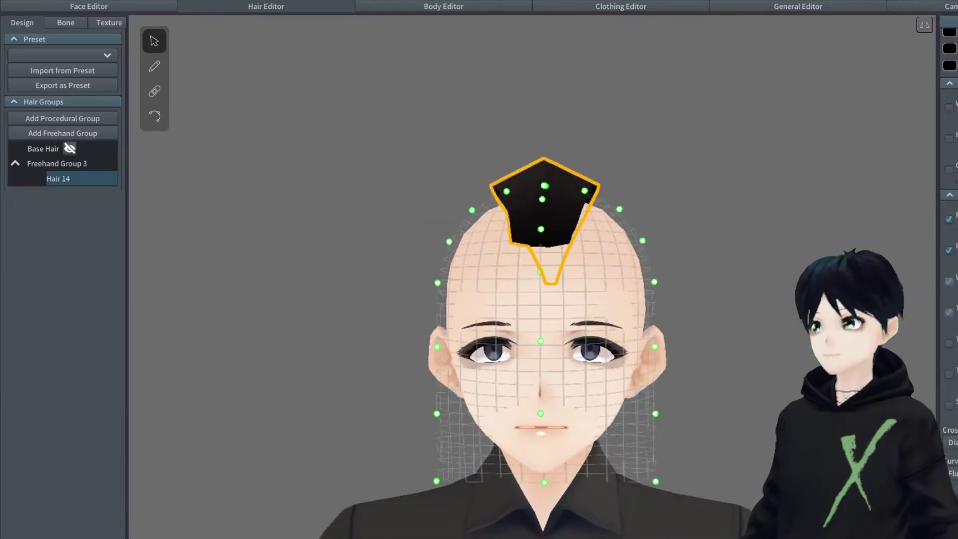
- Nudge the strand's front control points onto the centre line of the head
click(307, 137)
scroll(308, 136, up, 4)
click(154, 116)
click(75, 178)
scroll(494, 280, up, 3)
right_drag(493, 280, 564, 315)
drag(554, 316, 551, 316)
drag(554, 264, 549, 264)
drag(555, 209, 550, 207)
right_drag(588, 190, 581, 167)
- Move the strand's control points at the back so the strand runs centrally down to the nape
click(156, 41)
scroll(477, 278, down, 4)
right_drag(464, 291, 504, 287)
click(155, 116)
right_drag(568, 274, 543, 280)
scroll(543, 281, up, 5)
drag(560, 271, 566, 337)
right_drag(565, 336, 561, 369)
drag(482, 231, 485, 449)
right_drag(568, 442, 520, 247)
click(526, 221)
click(533, 281)
- Pull the strand's rear control points in so that its curve follows the back of the head
right_drag(504, 309, 472, 296)
key(v)
drag(404, 432, 427, 425)
drag(331, 331, 344, 369)
drag(427, 425, 434, 415)
drag(382, 532, 421, 536)
click(789, 303)
right_drag(788, 303, 684, 295)
scroll(755, 289, down, 5)
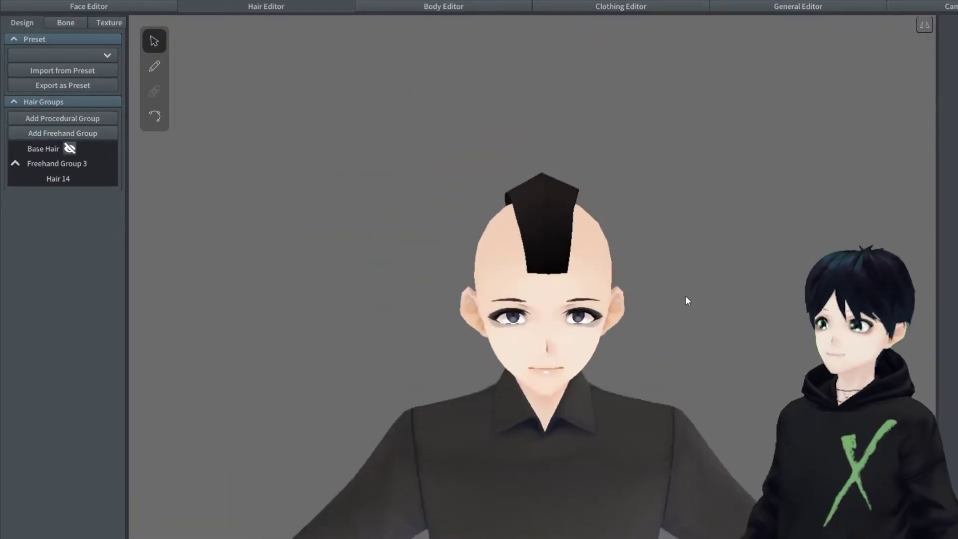
- Try other cross-section shapes on the mohawk strand, including the triangle
click(540, 172)
click(951, 497)
mouse_move(783, 335)
right_down()
mouse_move(818, 335)
mouse_move(771, 337)
mouse_move(781, 336)
right_up()
click(952, 442)
click(951, 484)
mouse_move(679, 360)
right_down()
mouse_move(718, 364)
mouse_move(681, 355)
right_up()
click(952, 442)
click(952, 470)
right_drag(770, 364, 810, 367)
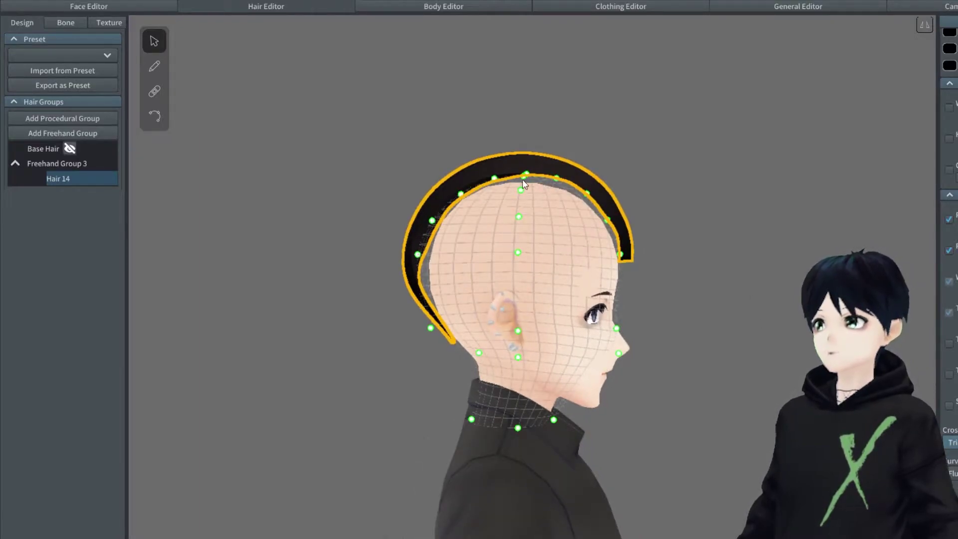
- Pull the group's guide mesh points at the top and back of the head closer to the scalp
right_drag(562, 208, 737, 161)
drag(455, 254, 464, 265)
drag(464, 219, 468, 232)
drag(483, 193, 545, 184)
scroll(619, 207, up, 5)
right_drag(619, 207, 679, 239)
scroll(676, 210, down, 5)
click(678, 239)
click(58, 165)
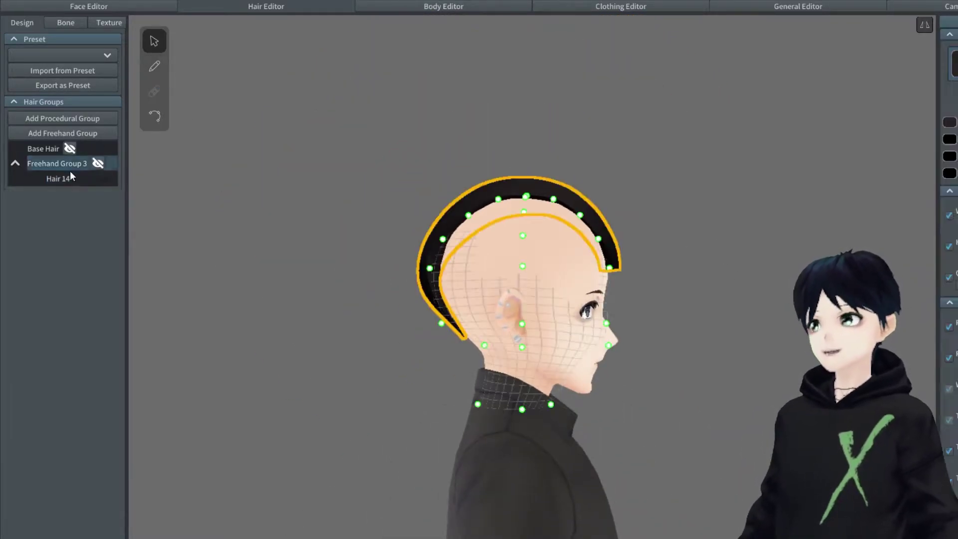
drag(435, 269, 441, 268)
drag(443, 324, 447, 322)
right_drag(848, 279, 688, 275)
click(688, 276)
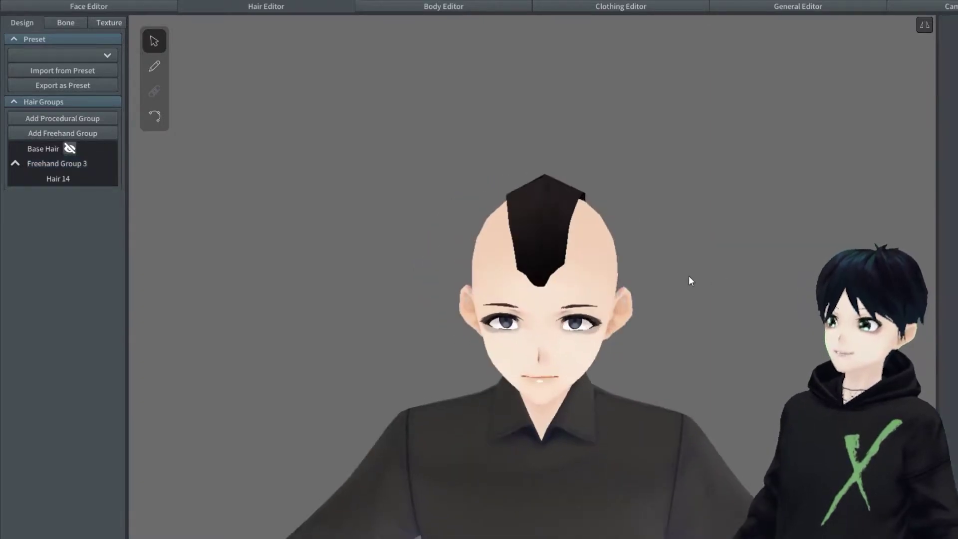
- Raise and reshape Freehand Group 3's guide mesh along the crown so the mohawk stands higher above the head
click(548, 235)
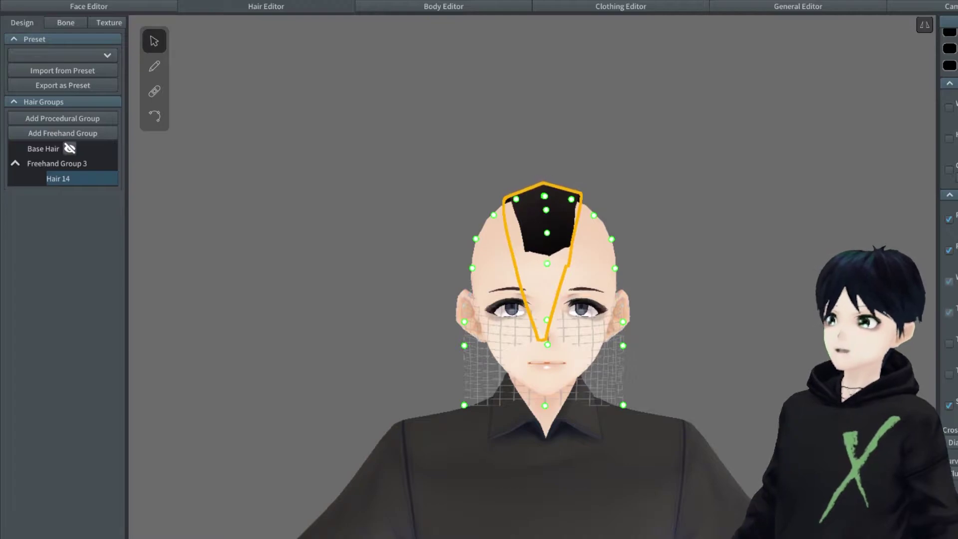
click(706, 255)
right_drag(707, 255, 759, 263)
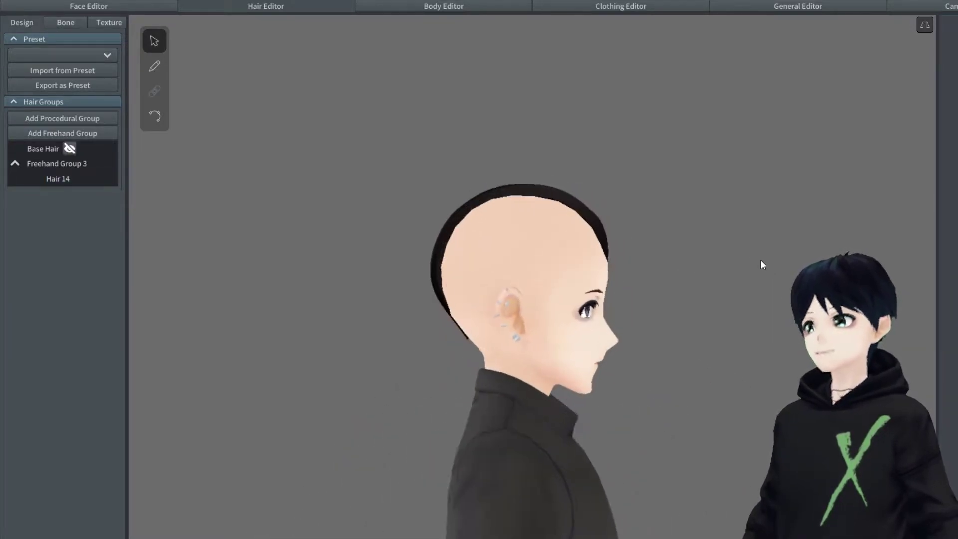
click(587, 212)
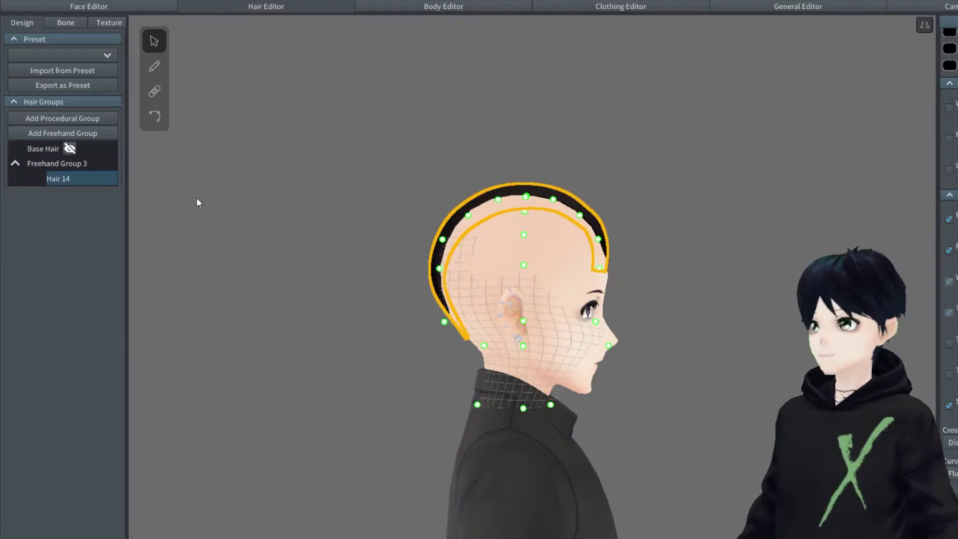
click(66, 163)
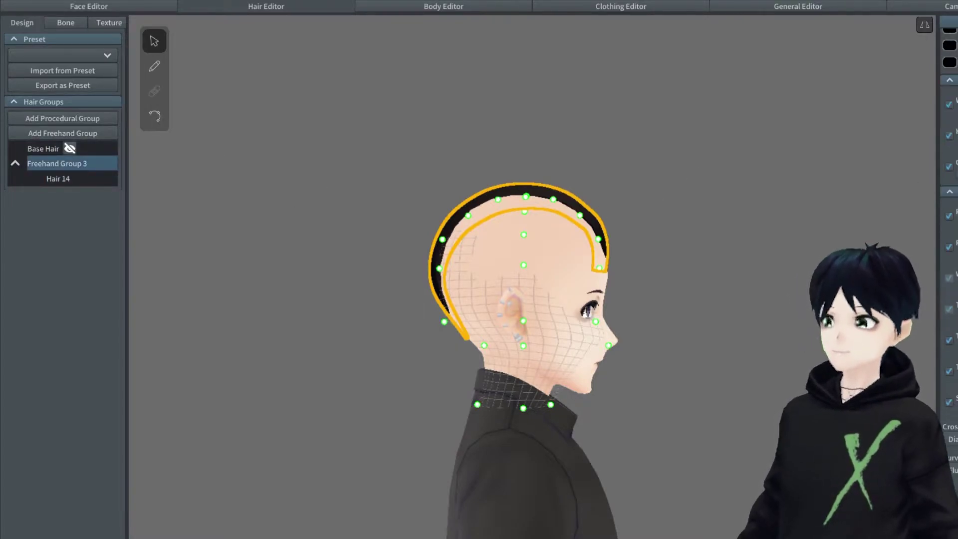
drag(527, 197, 555, 184)
mouse_move(555, 184)
right_down()
mouse_move(536, 170)
mouse_move(544, 179)
right_up()
drag(540, 181, 432, 253)
drag(595, 222, 600, 218)
right_drag(750, 212, 713, 290)
right_drag(698, 344, 809, 354)
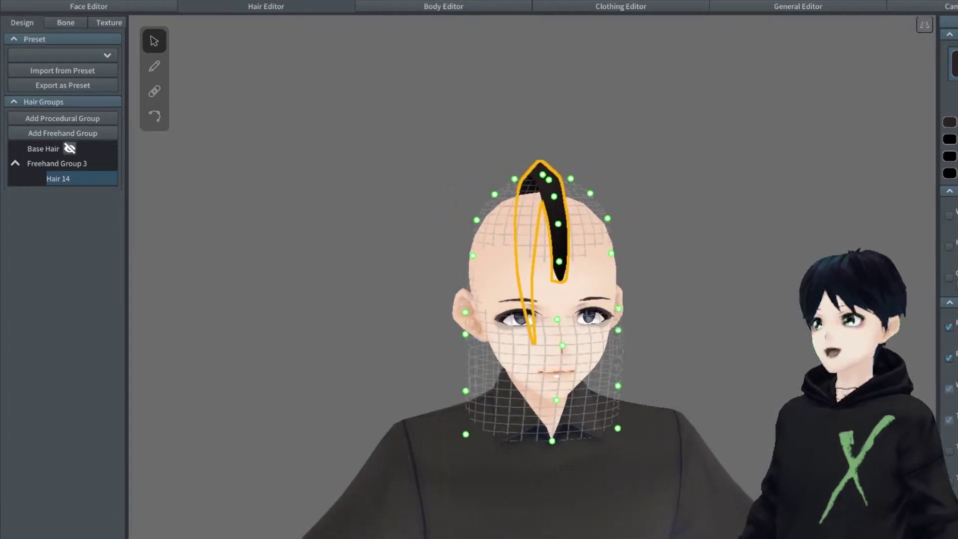
- Examine the mohawk's shape and its fit on the head from several angles
right_drag(691, 311, 768, 312)
click(713, 288)
scroll(708, 287, up, 4)
right_drag(708, 287, 586, 254)
scroll(645, 297, down, 2)
click(586, 254)
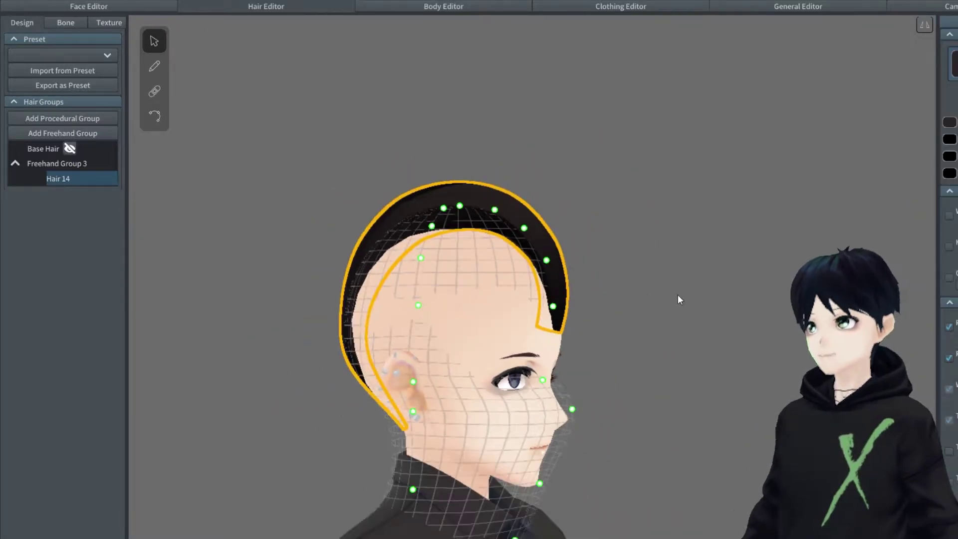
right_drag(677, 295, 643, 295)
scroll(642, 295, down, 3)
click(713, 217)
mouse_move(713, 217)
right_down()
mouse_move(791, 216)
mouse_move(688, 217)
mouse_move(711, 224)
right_up()
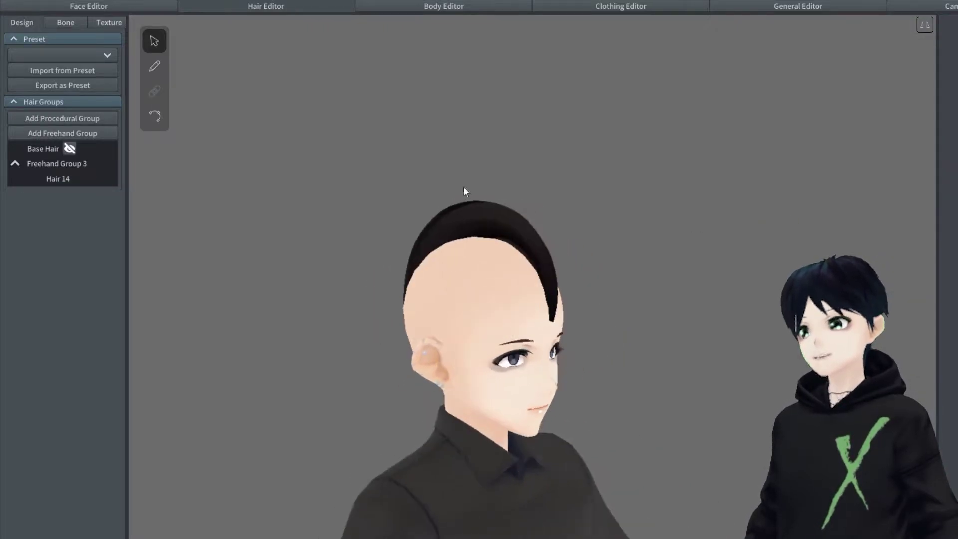
- Make the mohawk taller with a pointed ridge and widen its strand through the group and strand settings
click(70, 163)
right_drag(748, 394, 703, 196)
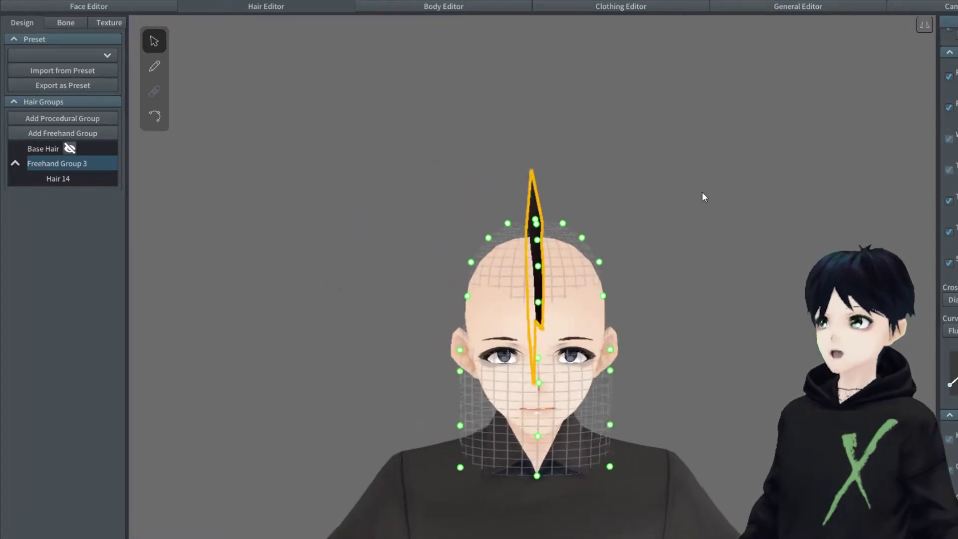
click(47, 183)
click(728, 243)
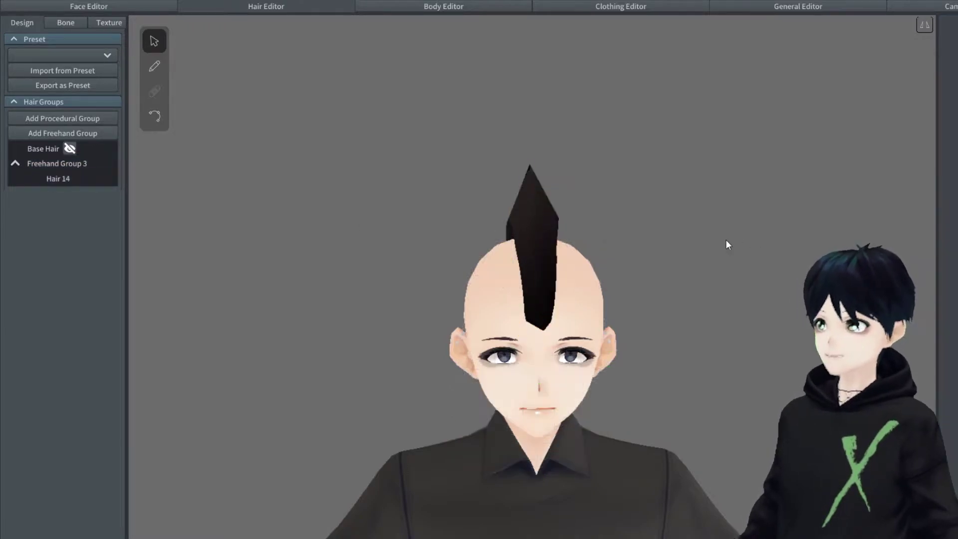
mouse_move(724, 240)
right_down()
mouse_move(760, 237)
mouse_move(719, 239)
right_up()
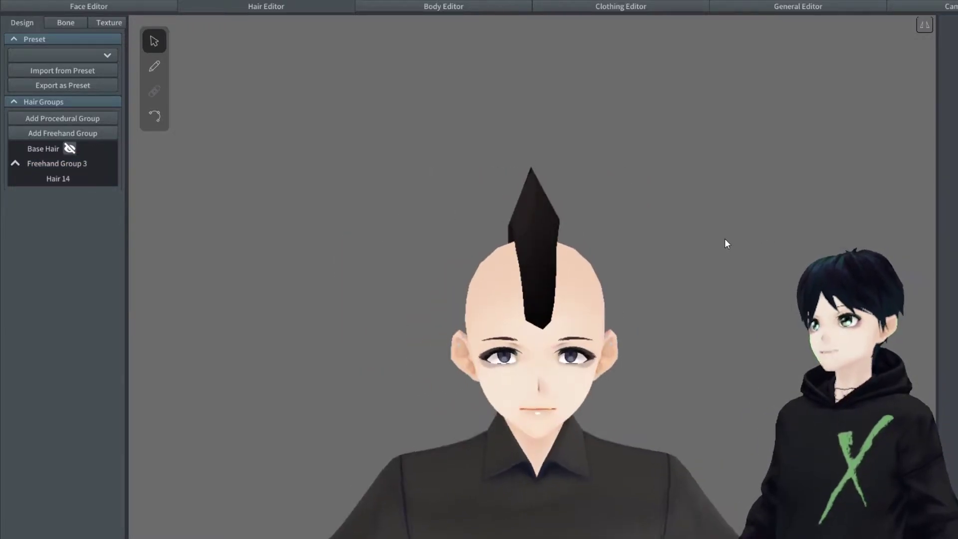
click(534, 204)
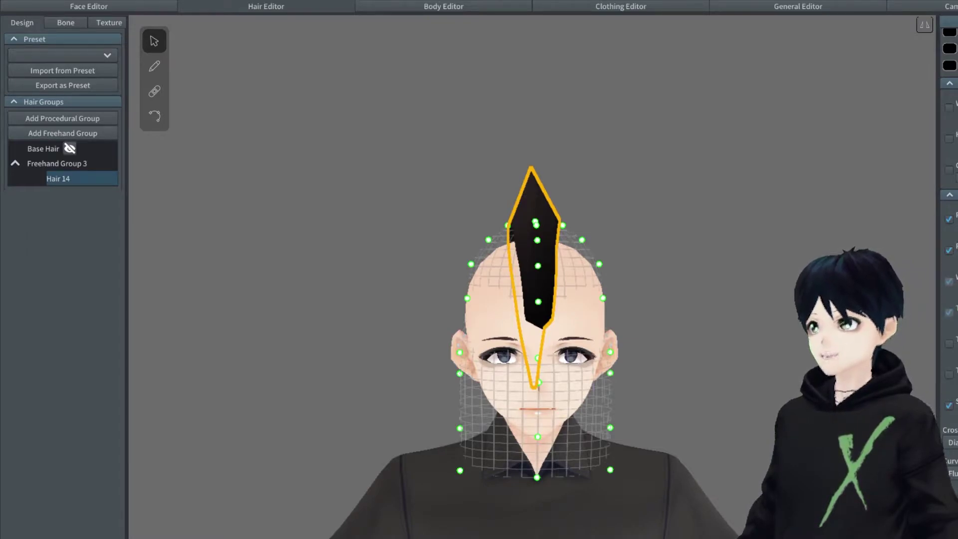
- Adjust the control point at the mohawk strand's front end on the forehead to tidy its tip
click(701, 248)
right_drag(701, 249, 619, 275)
click(79, 178)
click(154, 116)
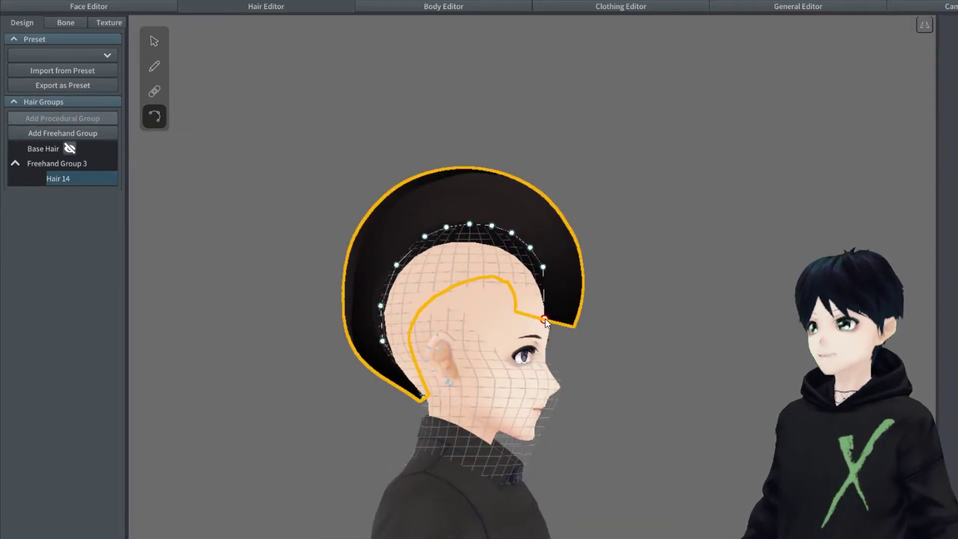
right_drag(564, 326, 563, 340)
scroll(562, 340, up, 5)
drag(561, 340, 559, 340)
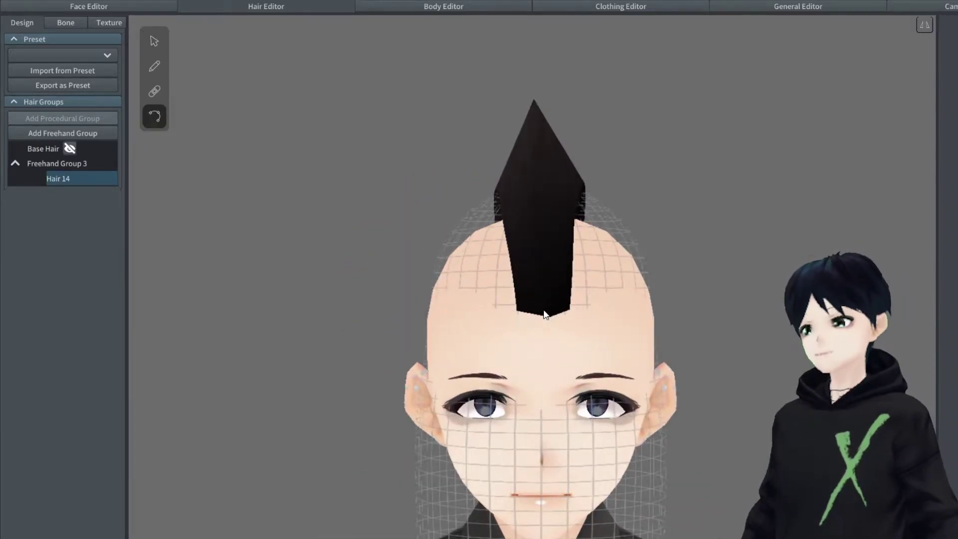
- Show the base hair to check the mohawk against it, and hide it again
click(70, 149)
right_drag(574, 334, 602, 340)
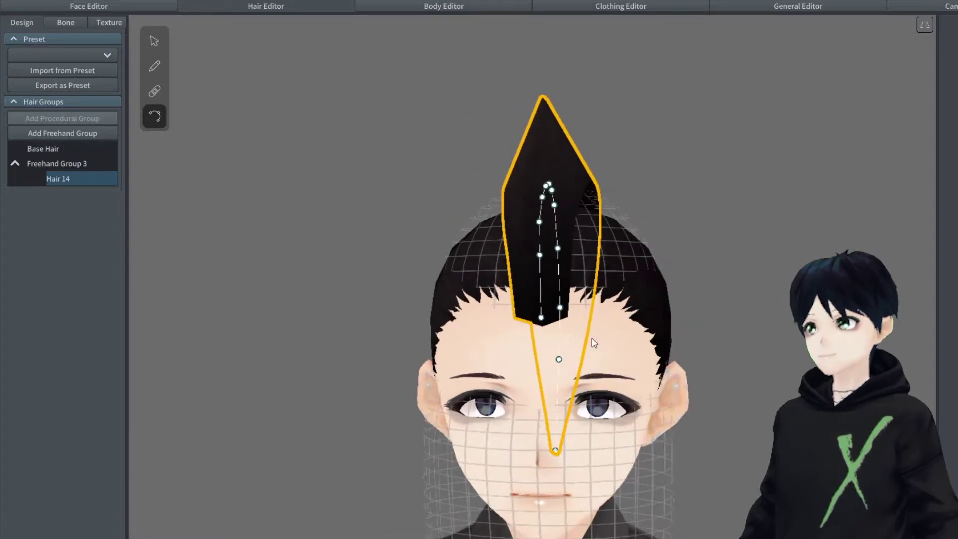
click(541, 298)
click(70, 148)
- Narrow Freehand Group 10's upper side guide points toward the centre line and raise its crown point far above the head
mouse_move(279, 236)
right_down()
mouse_move(406, 239)
mouse_move(541, 360)
mouse_move(664, 352)
right_up()
scroll(541, 360, down, 3)
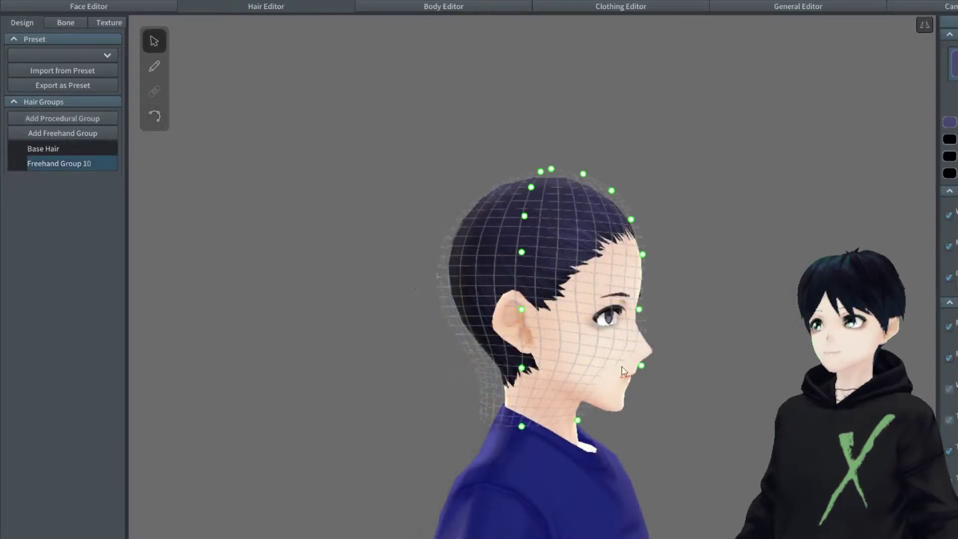
right_drag(738, 363, 608, 267)
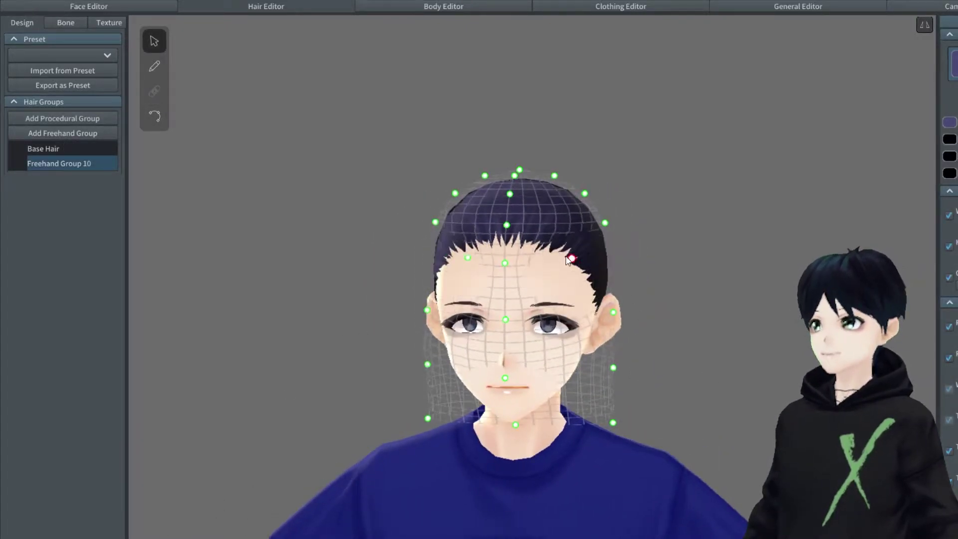
drag(607, 223, 539, 223)
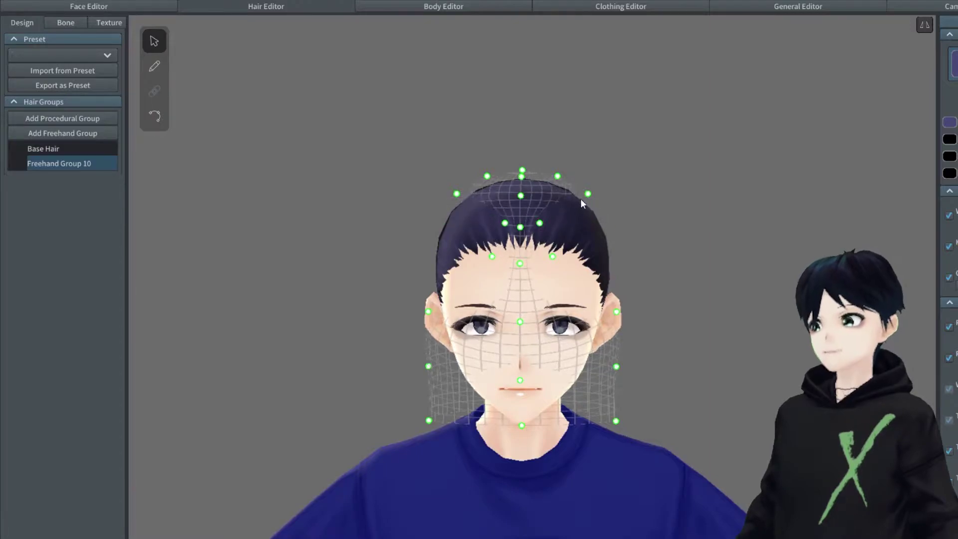
drag(521, 175, 520, 28)
mouse_move(558, 145)
right_down()
mouse_move(601, 148)
mouse_move(560, 148)
right_up()
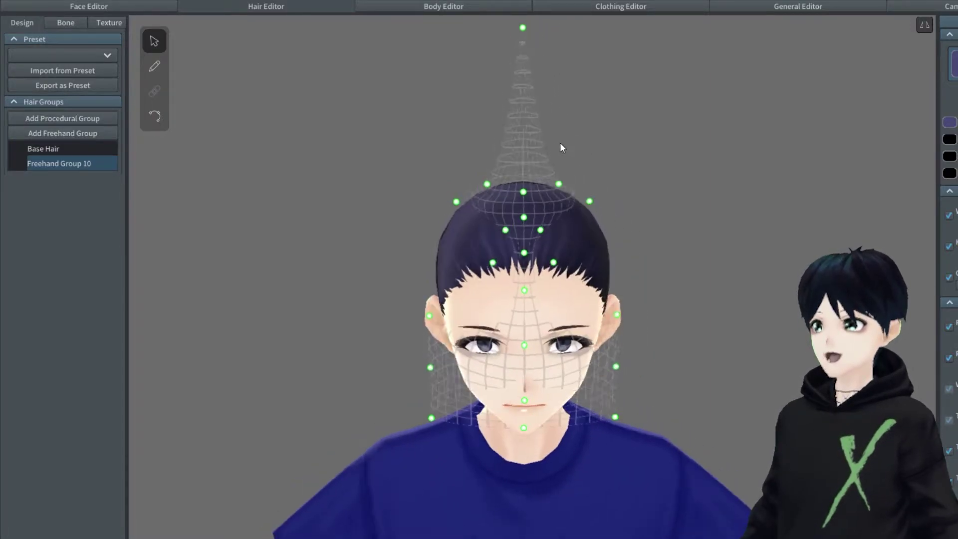
drag(589, 199, 554, 199)
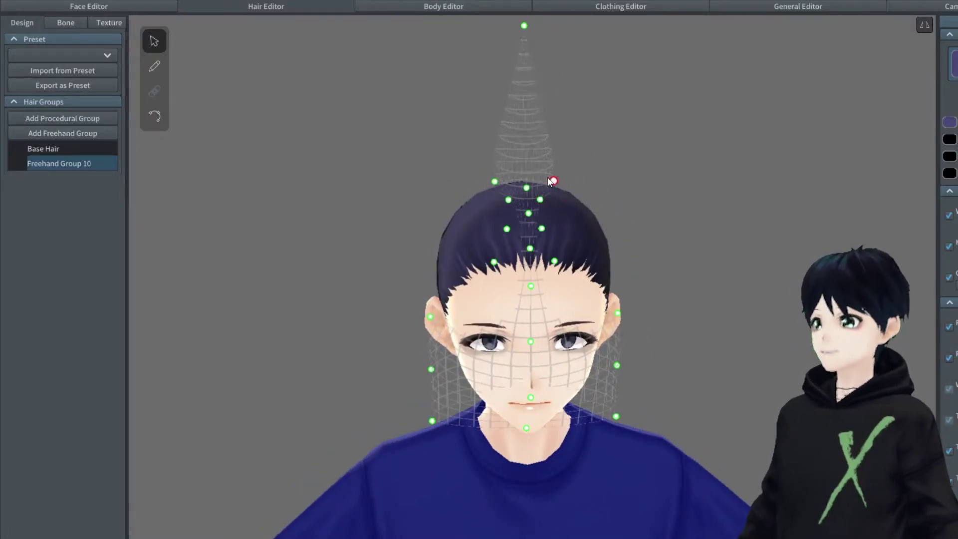
- Hide the base hair and gather the lower guide points into a narrow strip at the centre of the face
click(69, 150)
mouse_move(522, 278)
right_down()
mouse_move(556, 271)
mouse_move(522, 270)
right_up()
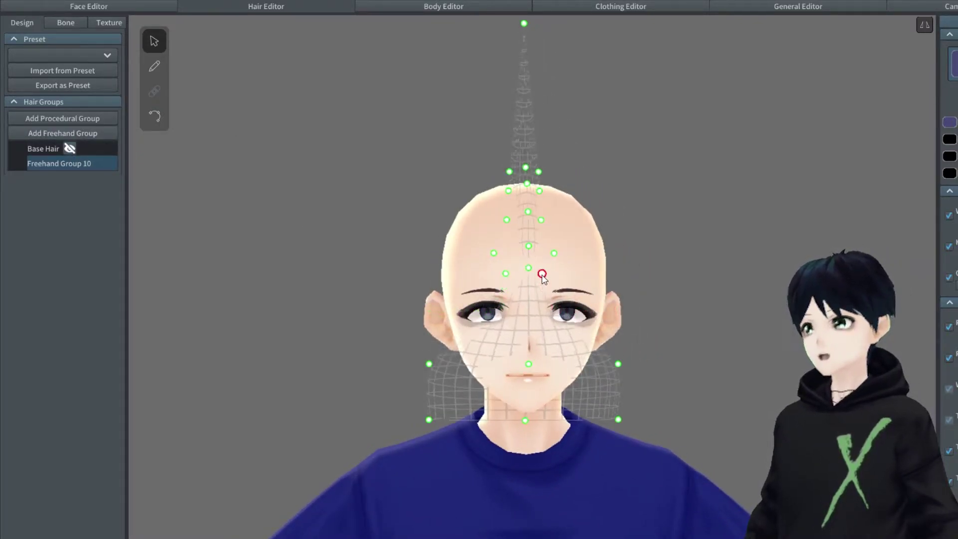
drag(618, 365, 542, 301)
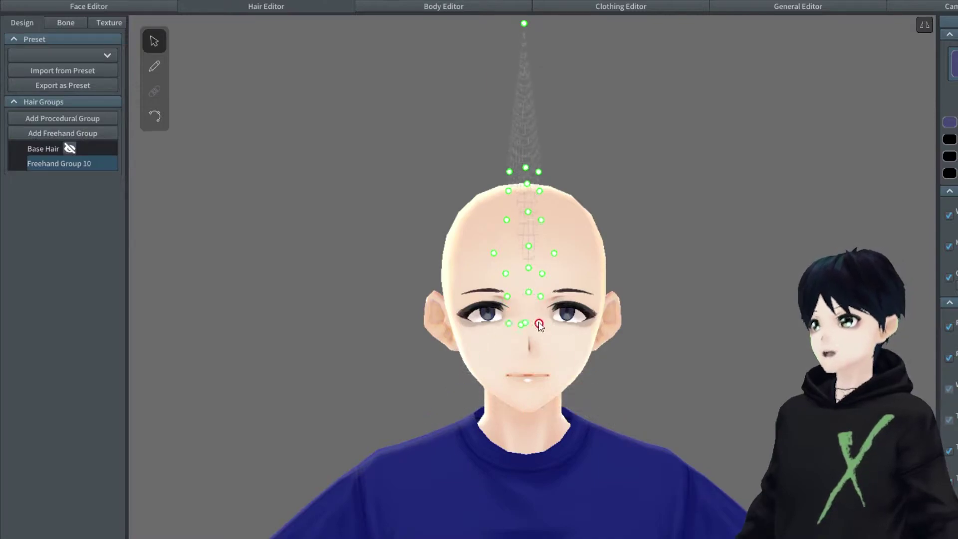
- Shape the guide mesh in side profile into a tall rounded fin reaching from the forehead to the back of the head
right_drag(570, 317, 647, 325)
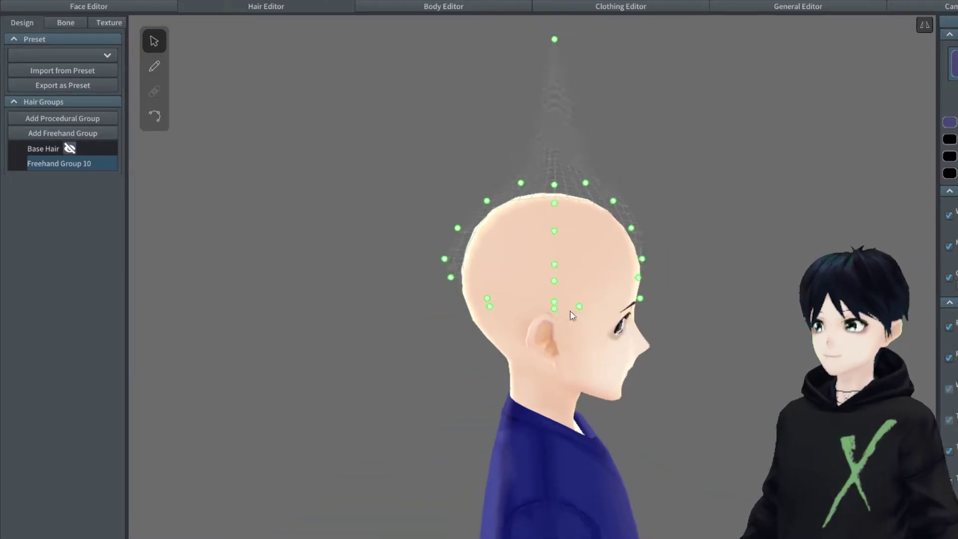
scroll(531, 261, down, 3)
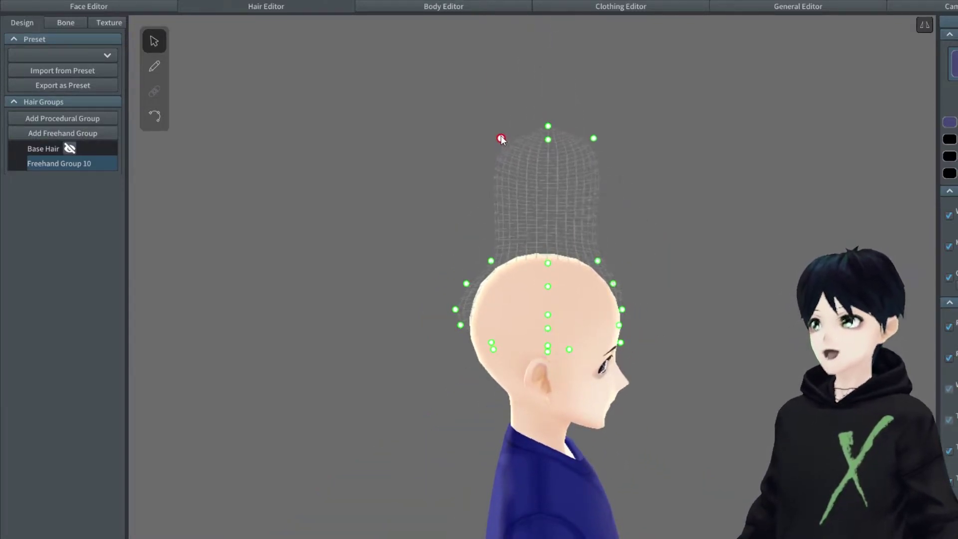
drag(474, 147, 453, 253)
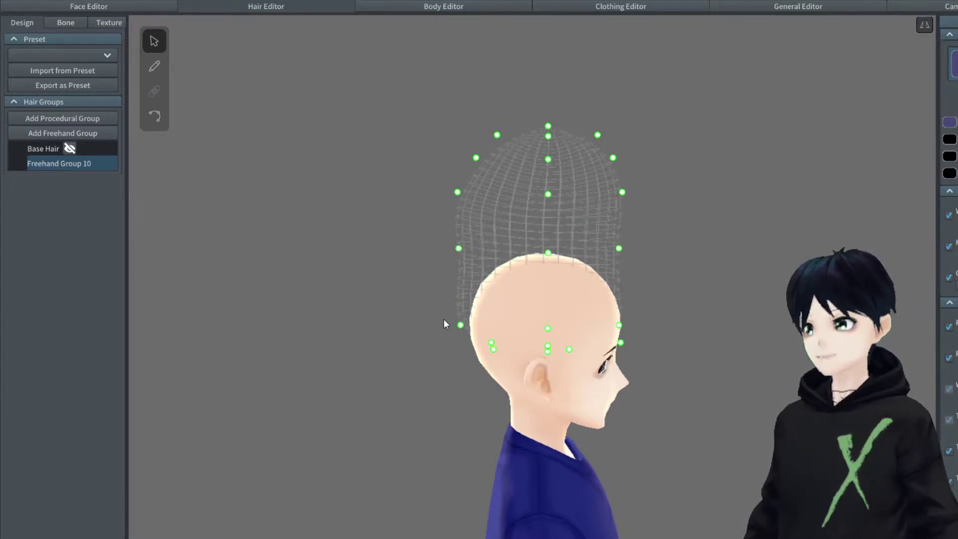
click(460, 325)
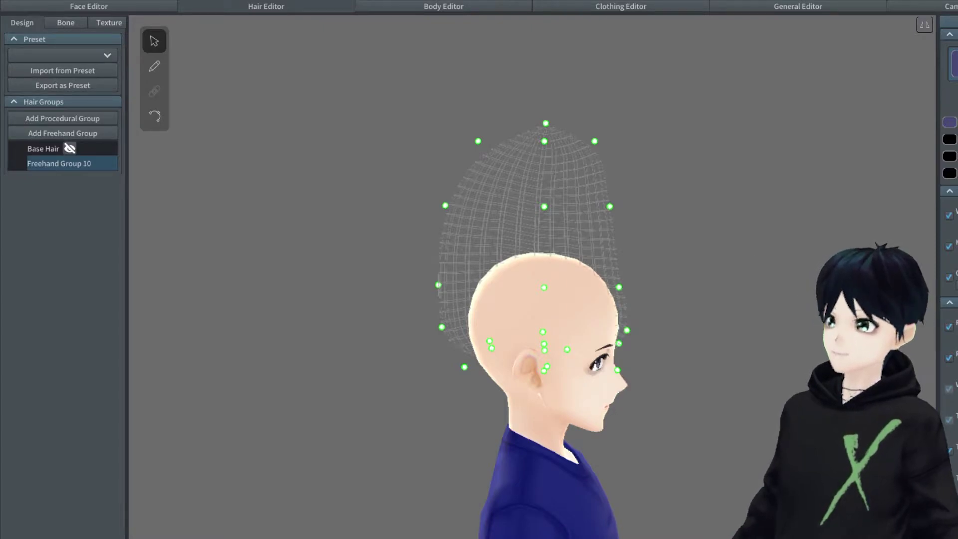
- Try drawing a short strand on the narrowed guide mesh and undo it
click(154, 66)
drag(609, 268, 612, 265)
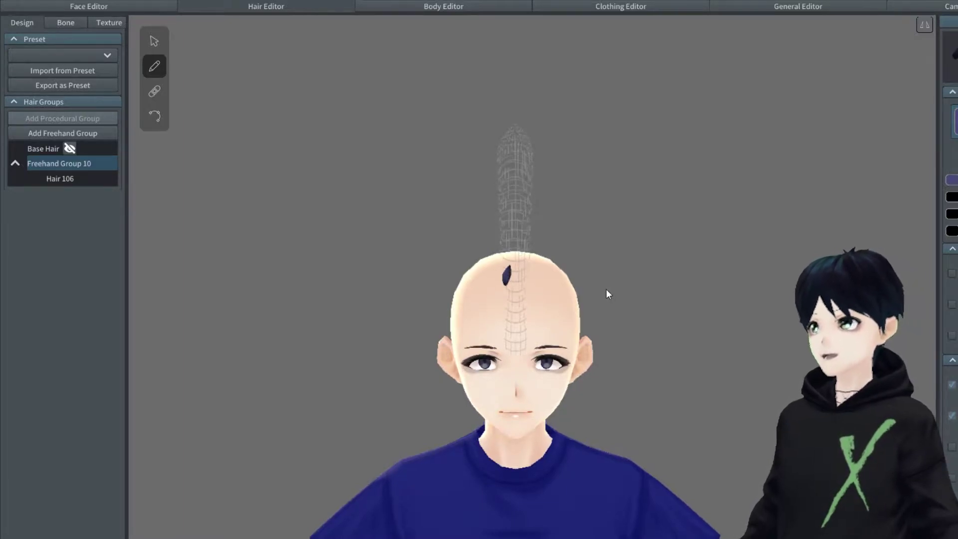
key(ctrl+z)
- Toggle symmetry and try drawing strands up the front of the guide mesh, undoing each attempt
click(920, 25)
scroll(612, 250, up, 5)
right_drag(611, 249, 592, 272)
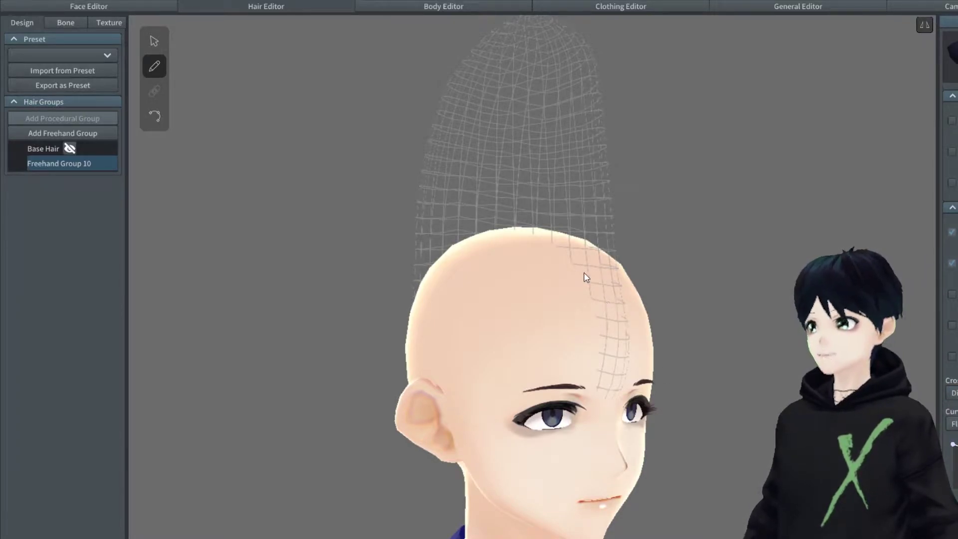
right_drag(612, 135, 619, 156)
key(ctrl+z)
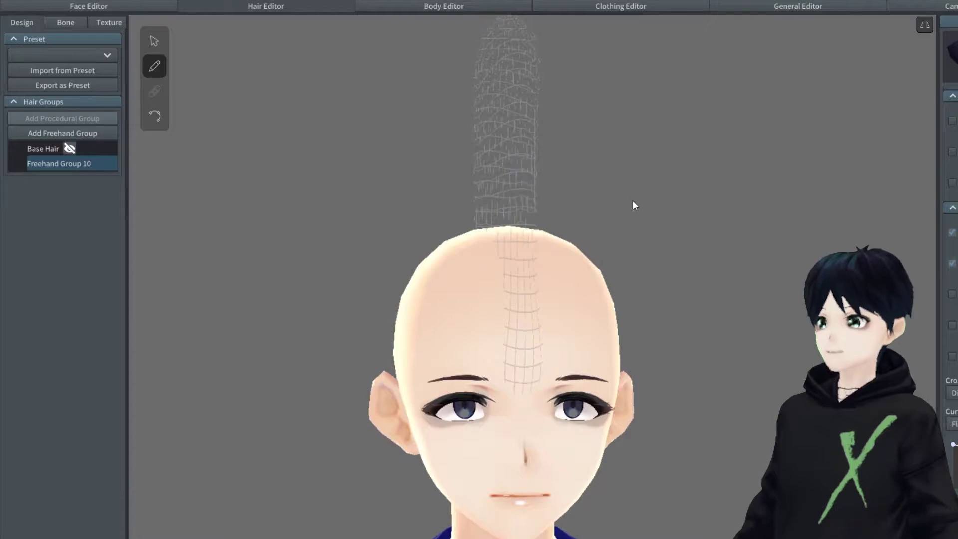
right_drag(632, 202, 602, 310)
drag(642, 211, 643, 210)
mouse_move(642, 210)
right_down()
mouse_move(658, 208)
mouse_move(623, 241)
mouse_move(603, 245)
right_up()
key(ctrl+z)
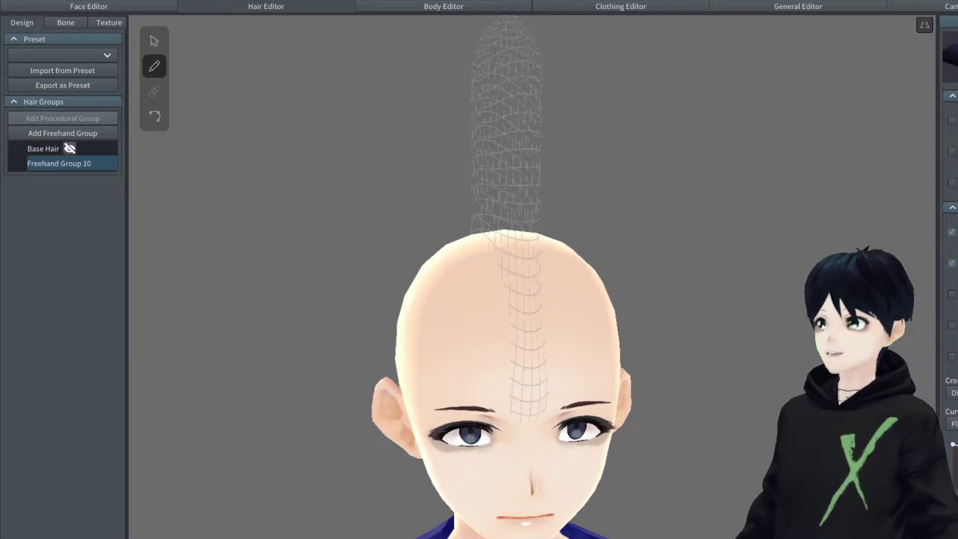
drag(521, 262, 539, 77)
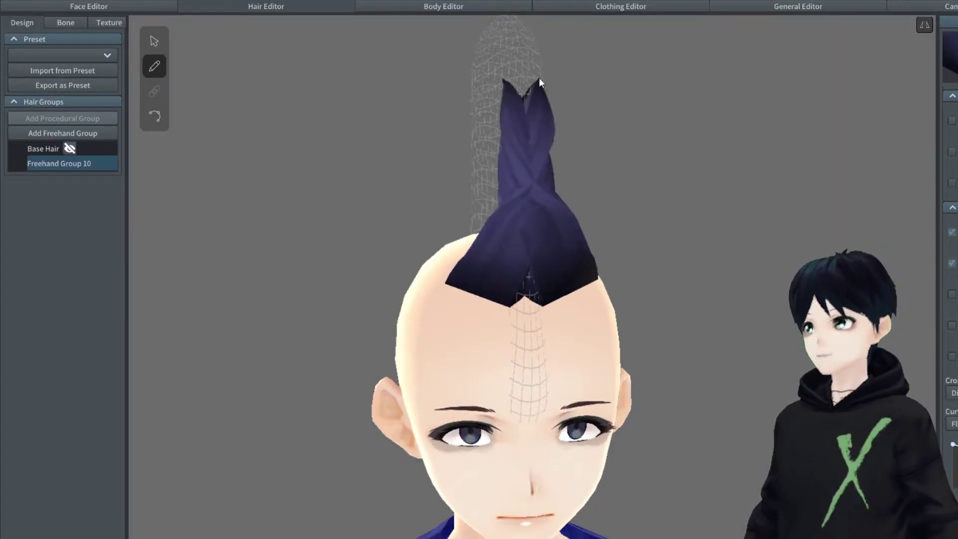
key(ctrl+z)
drag(511, 245, 516, 196)
key(ctrl+z)
- Draw five tall spiked strands along the guide mesh from the forehead over the crown, alternating between its two sides
mouse_move(515, 196)
right_down()
mouse_move(620, 284)
mouse_move(627, 213)
right_up()
drag(638, 150, 639, 150)
mouse_move(639, 150)
right_down()
mouse_move(609, 186)
mouse_move(470, 252)
right_up()
drag(470, 253, 471, 125)
mouse_move(471, 125)
right_down()
mouse_move(543, 199)
mouse_move(657, 209)
mouse_move(587, 218)
mouse_move(556, 269)
right_up()
drag(549, 113, 550, 106)
mouse_move(642, 227)
right_down()
mouse_move(636, 266)
mouse_move(561, 290)
mouse_move(496, 294)
right_up()
drag(490, 314, 482, 132)
right_drag(480, 270, 541, 309)
drag(555, 364, 609, 249)
- Draw a shorter spike behind the crown on the guide mesh, undoing the misplaced strokes
mouse_move(574, 290)
right_down()
mouse_move(641, 316)
mouse_move(620, 341)
right_up()
key(ctrl+z)
drag(620, 305, 622, 141)
key(ctrl+z)
drag(607, 286, 644, 174)
mouse_move(613, 314)
right_down()
mouse_move(643, 326)
mouse_move(632, 326)
right_up()
drag(633, 325, 640, 287)
key(ctrl+z)
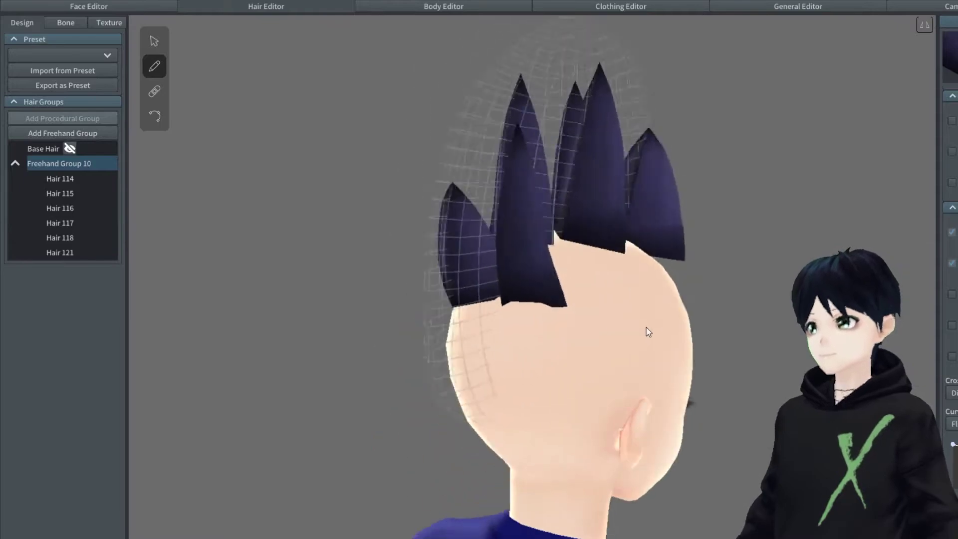
- Draw three short spikes pointing backward down the back of the head, alternating between the mesh's two sides
right_drag(648, 332, 420, 292)
right_drag(382, 265, 617, 322)
drag(617, 322, 675, 298)
mouse_move(674, 361)
right_down()
mouse_move(651, 348)
mouse_move(879, 340)
mouse_move(710, 366)
mouse_move(623, 366)
right_up()
drag(453, 359, 398, 360)
mouse_move(399, 360)
right_down()
mouse_move(482, 405)
mouse_move(624, 397)
mouse_move(683, 428)
mouse_move(733, 431)
right_up()
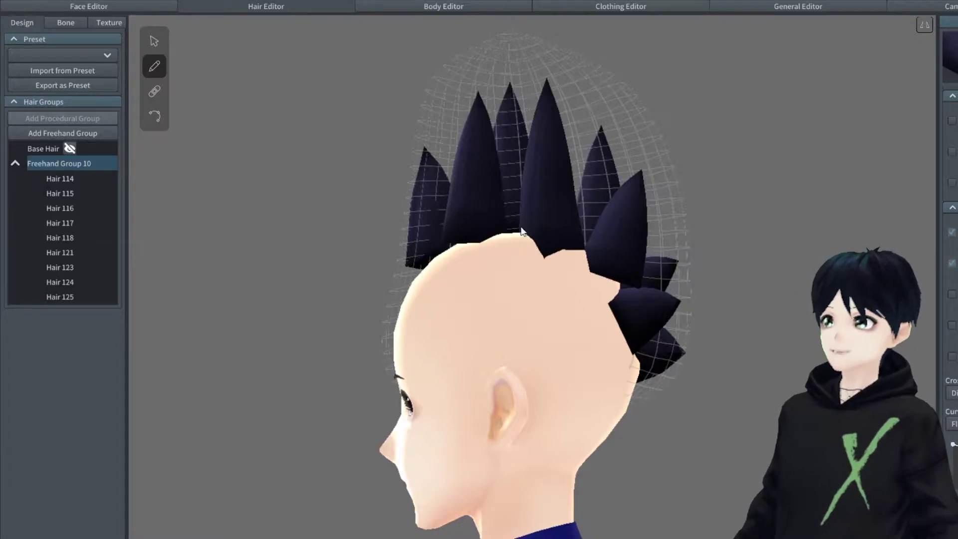
- Select the front strand above the forehead and narrow it to a thin spike
click(951, 294)
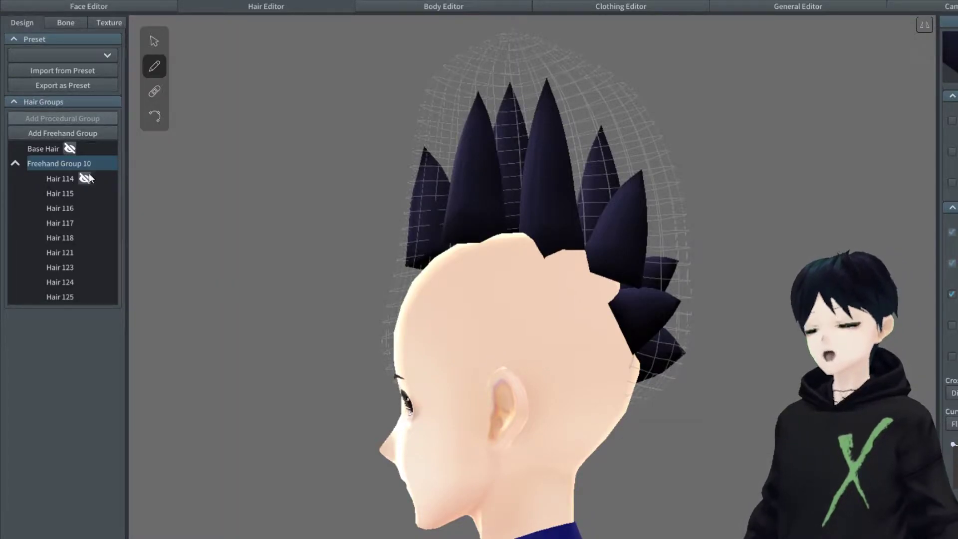
scroll(952, 294, up, 3)
right_drag(673, 344, 778, 362)
right_drag(498, 277, 518, 300)
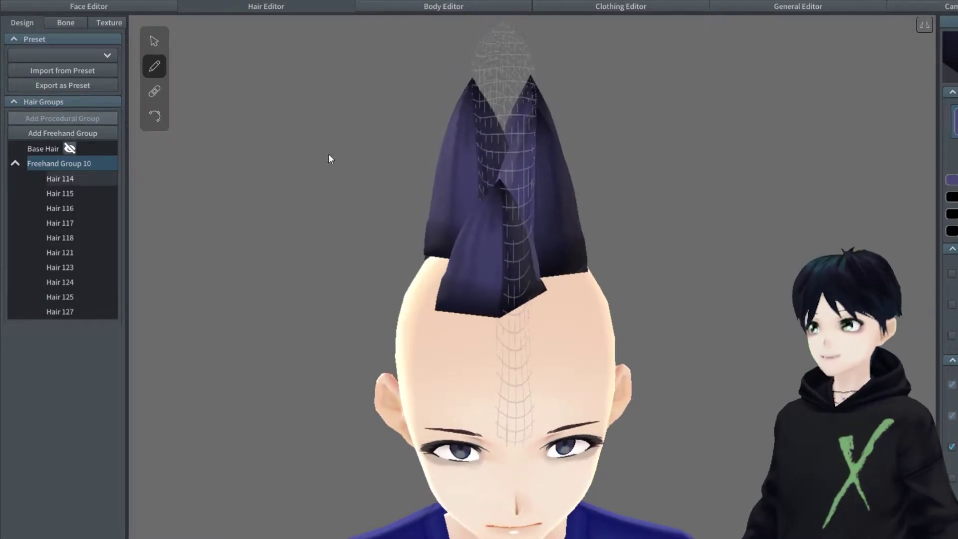
click(464, 260)
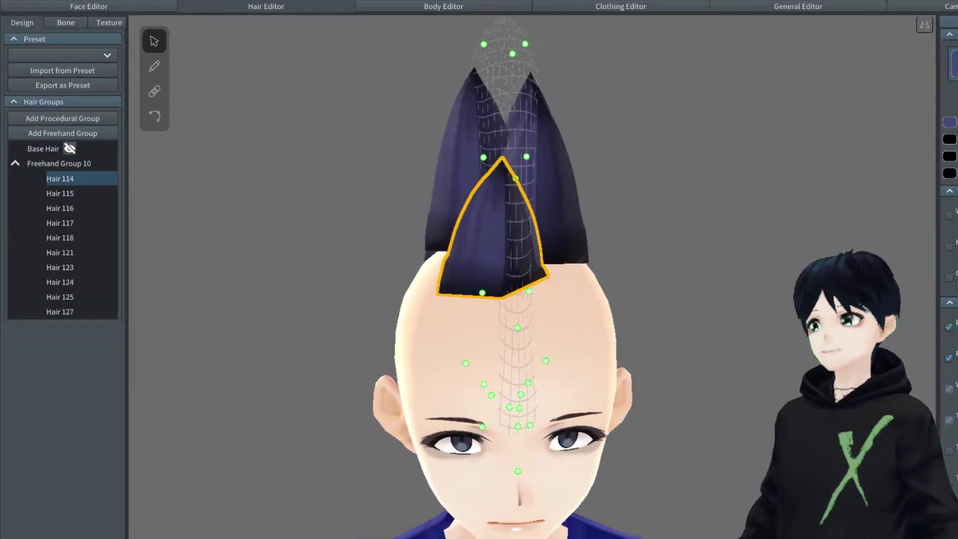
drag(955, 327, 948, 327)
right_drag(548, 319, 708, 319)
drag(948, 327, 954, 327)
- Adjust the front strand's control points so that its root reaches farther down the forehead
click(162, 116)
drag(635, 252, 626, 297)
click(628, 302)
right_drag(762, 189, 720, 199)
click(486, 274)
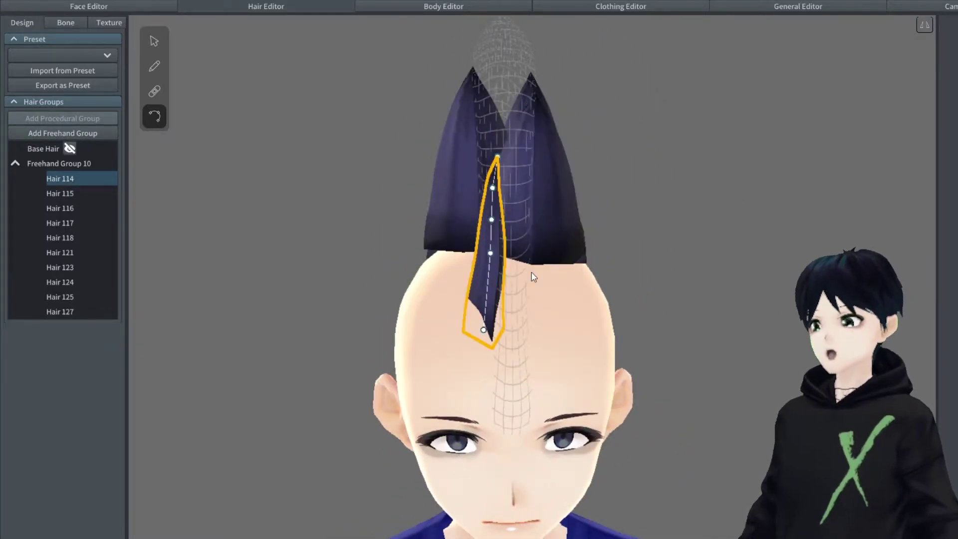
right_drag(522, 274, 485, 232)
click(484, 232)
- Narrow the second strand from the front, sink its root into the scalp and extend its tip upward
click(158, 46)
right_drag(794, 320, 685, 326)
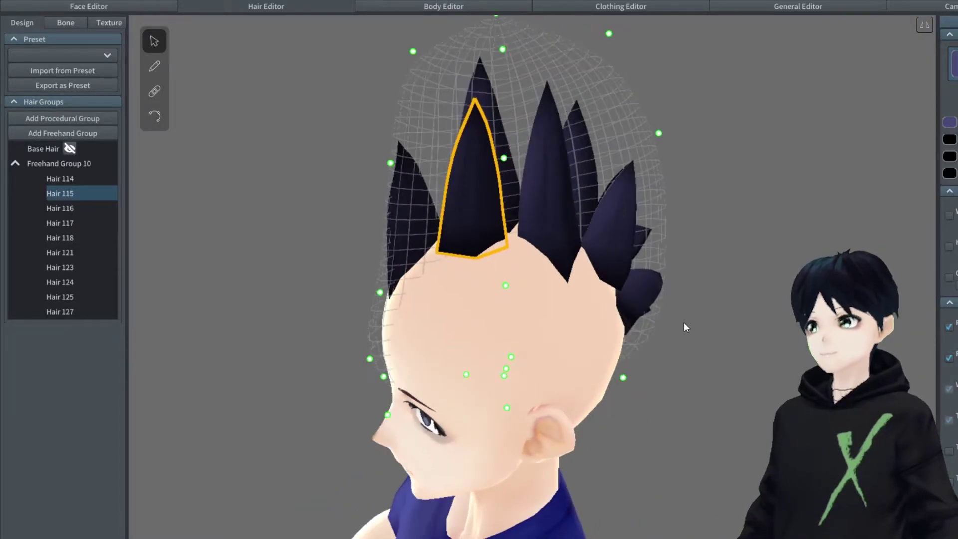
click(154, 116)
click(476, 254)
click(480, 251)
click(471, 206)
drag(467, 205, 467, 205)
drag(475, 170, 436, 76)
right_drag(436, 76, 545, 193)
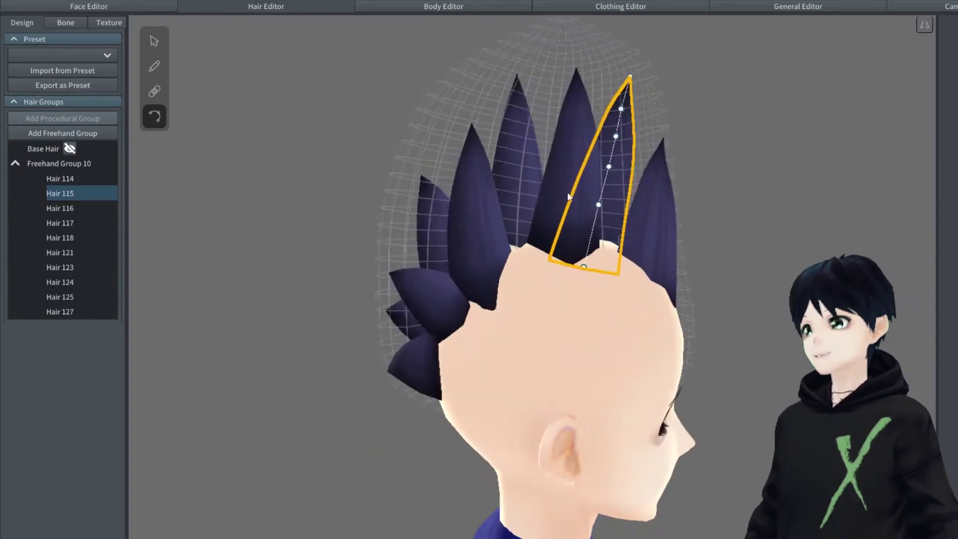
- Narrow the tall strand at the top of the head and pull its root control point down into the scalp
click(568, 145)
right_drag(569, 145, 635, 246)
click(154, 41)
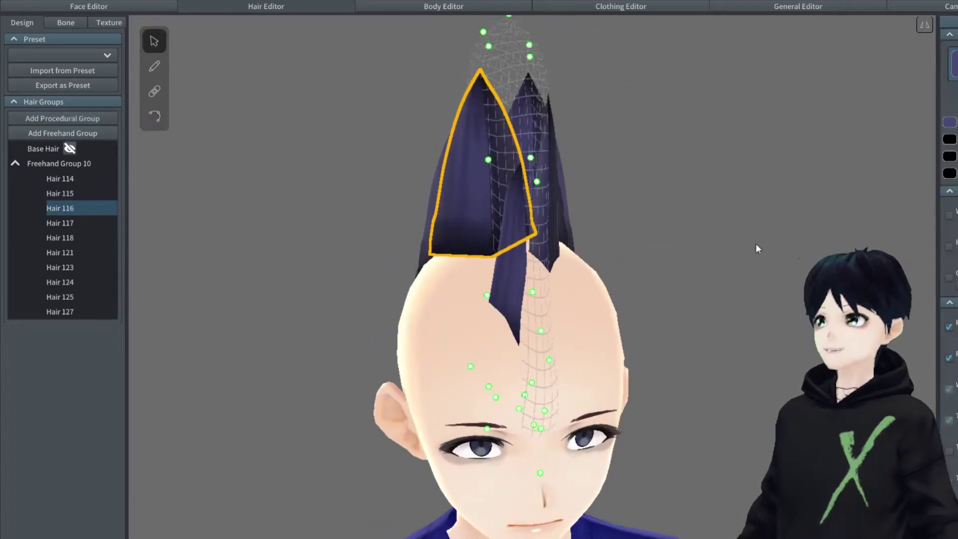
right_drag(692, 341, 733, 320)
click(154, 116)
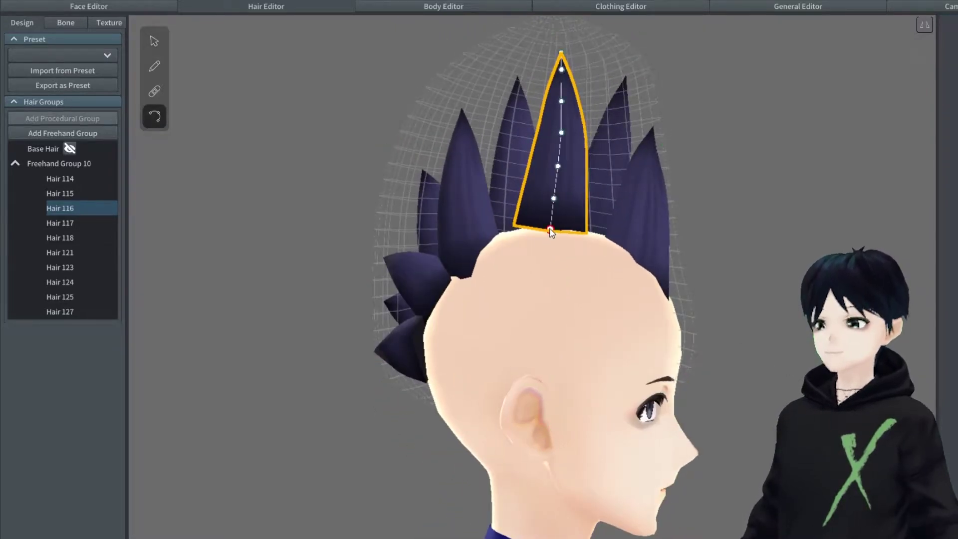
right_drag(648, 235, 556, 234)
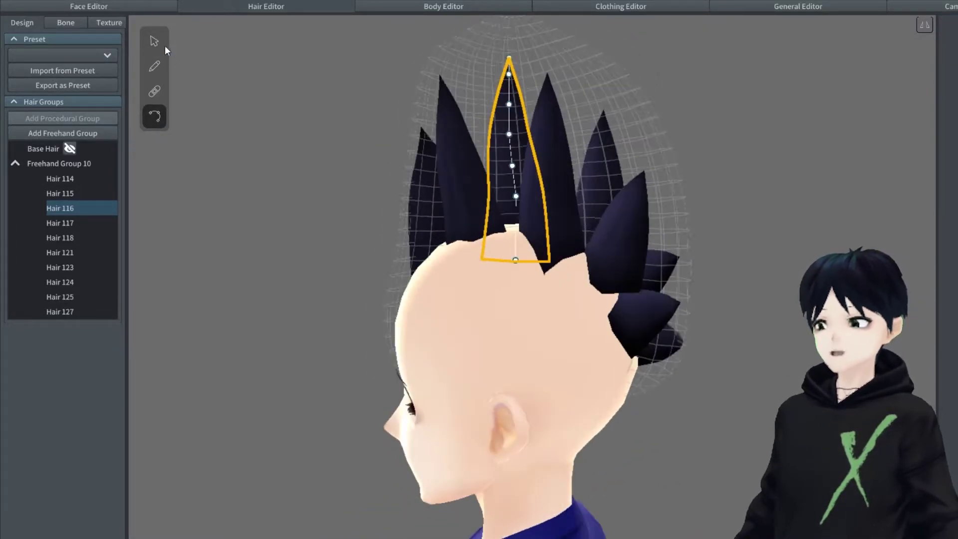
- Narrow the next two strands toward the back of the crown and sink their roots into the scalp
click(154, 41)
click(534, 189)
right_drag(427, 231, 604, 248)
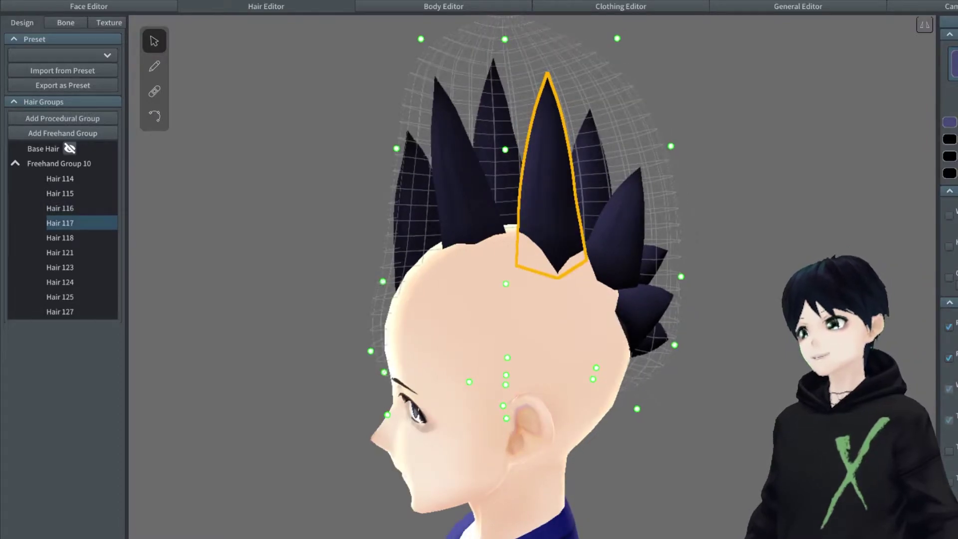
right_drag(474, 299, 424, 250)
click(535, 259)
click(154, 116)
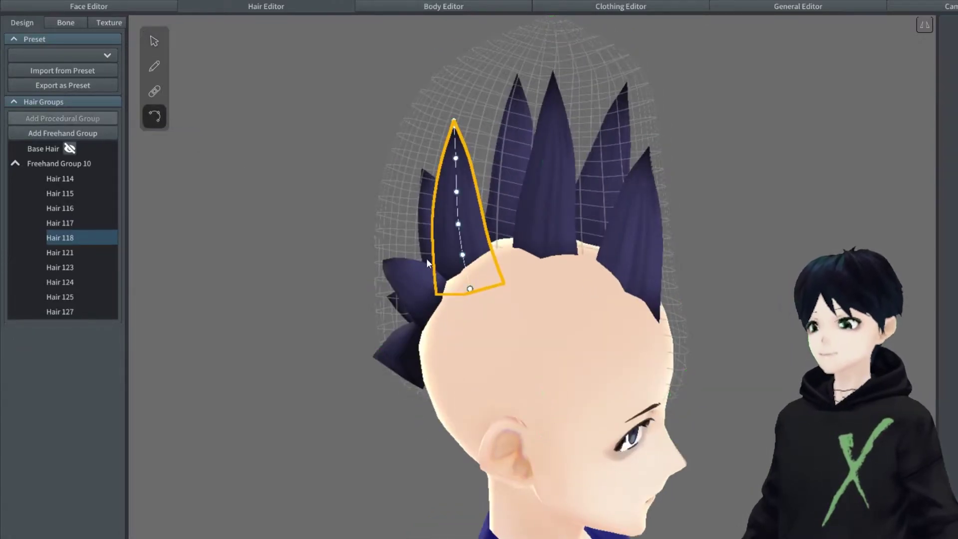
right_drag(478, 314, 553, 294)
click(154, 40)
- Narrow the four remaining strands down the back of the head one after another
click(506, 268)
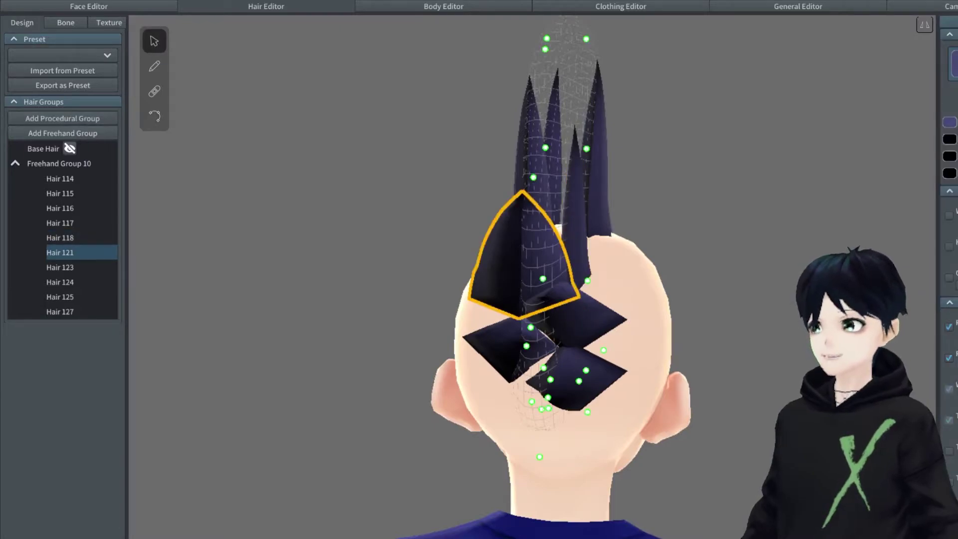
click(622, 328)
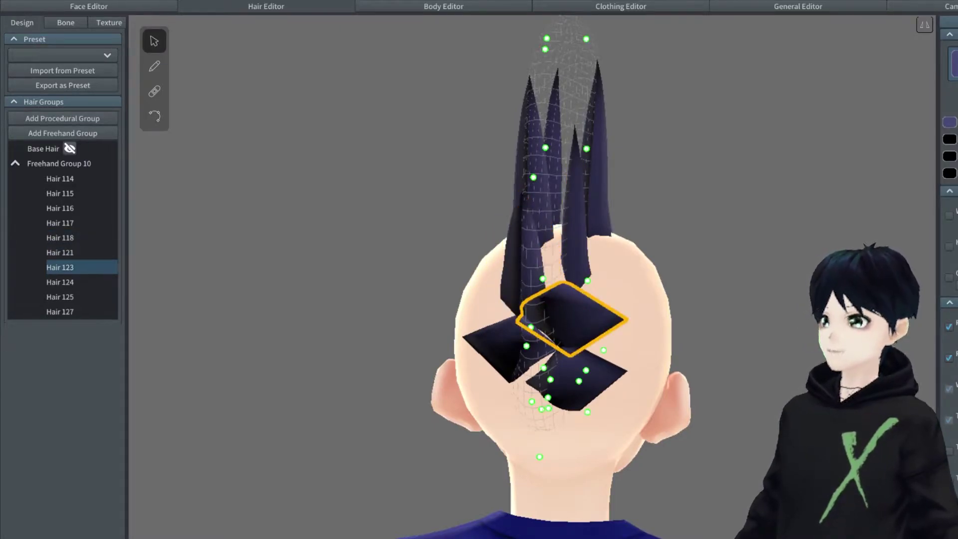
click(536, 352)
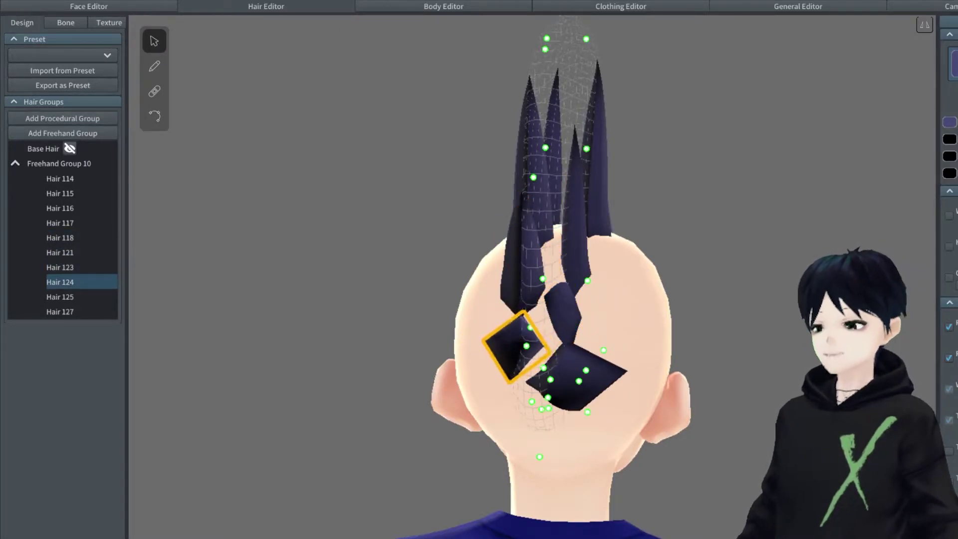
click(606, 382)
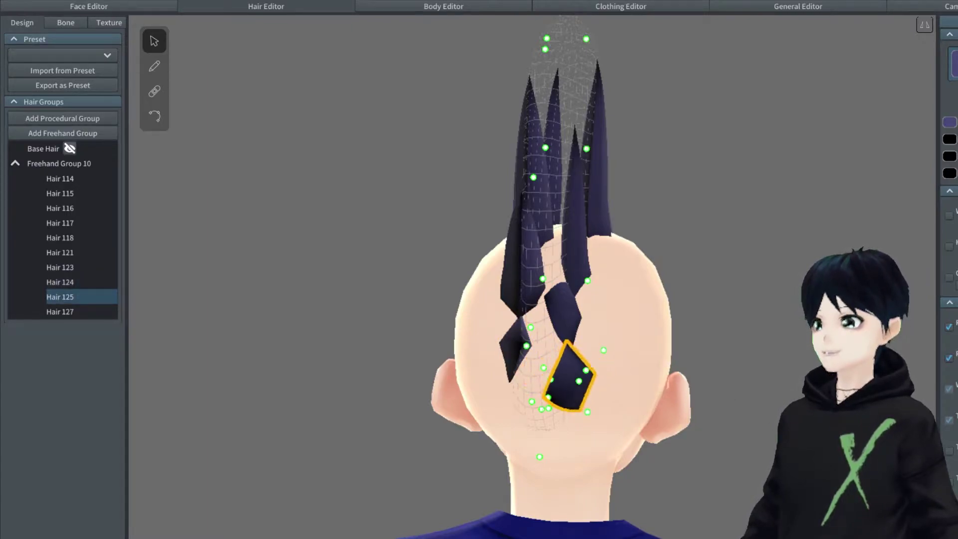
- Move the guide mesh points at the back of the head inward so the rear strands gather near the centre line
mouse_move(702, 373)
right_down()
mouse_move(680, 374)
mouse_move(707, 370)
mouse_move(696, 369)
mouse_move(708, 359)
right_up()
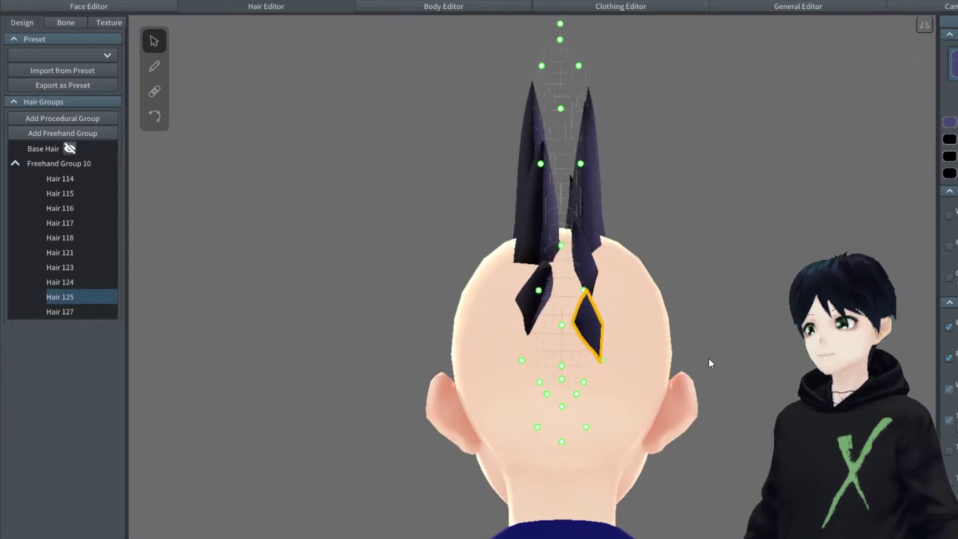
click(593, 359)
right_drag(590, 361, 575, 344)
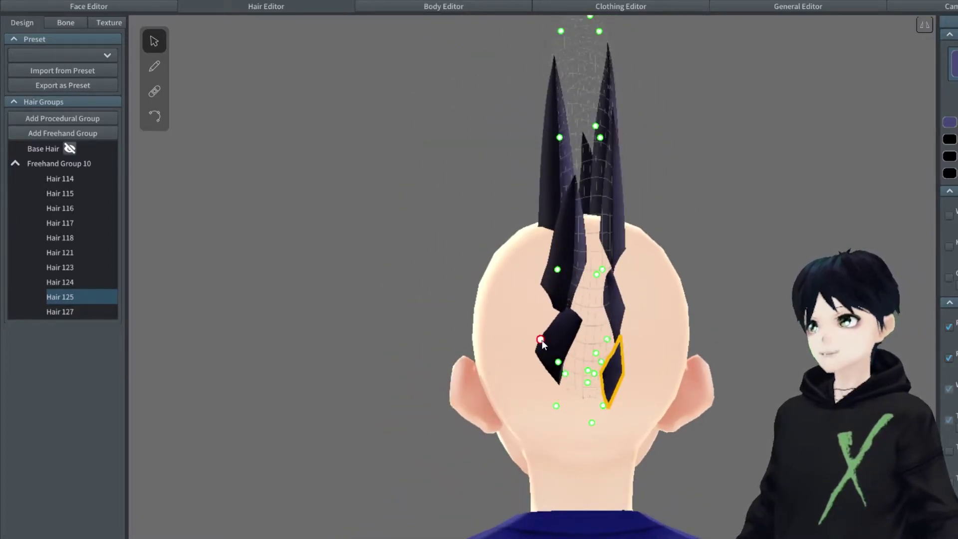
click(605, 406)
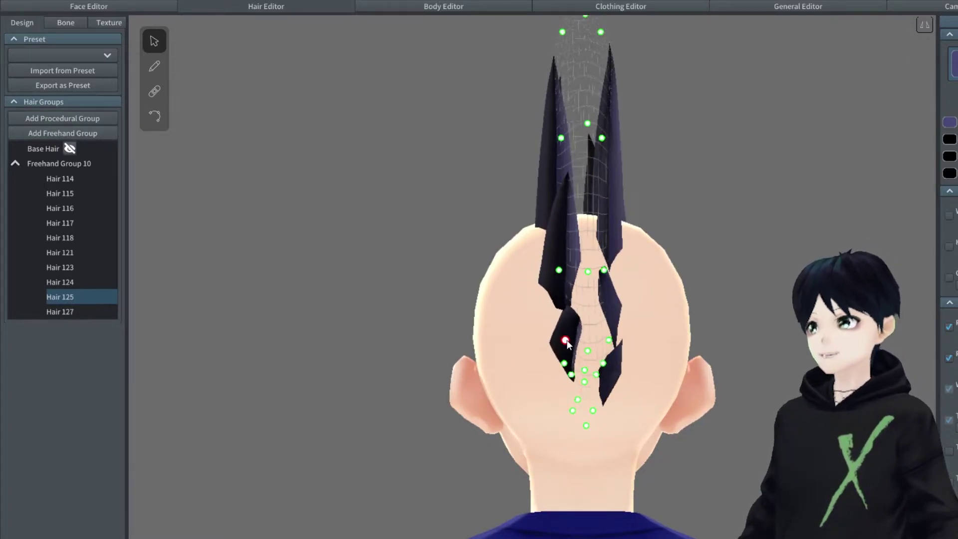
click(602, 342)
right_drag(603, 342, 684, 352)
- Pull the guide mesh's upper rear point outward in side profile and adjust its crown point into a peak
scroll(638, 335, down, 2)
click(495, 243)
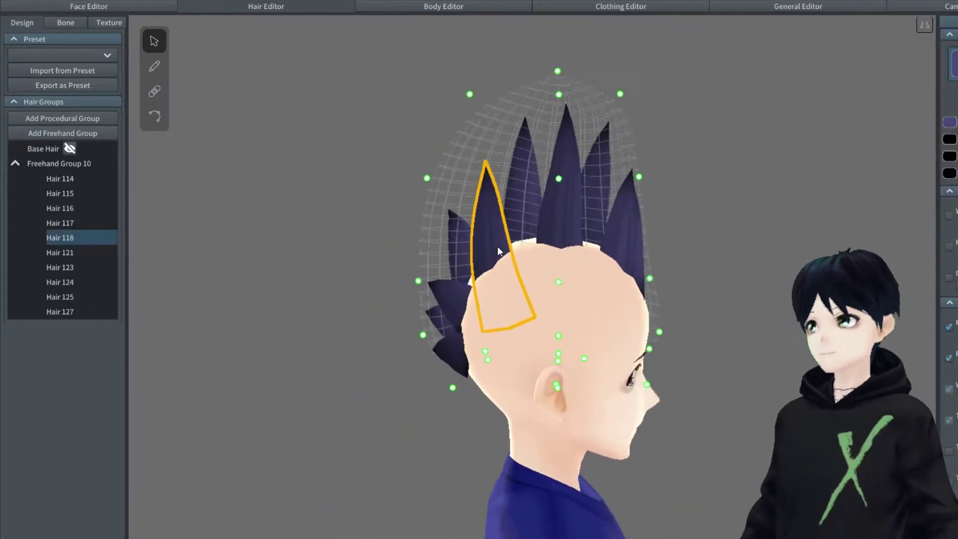
scroll(419, 132, up, 3)
scroll(407, 154, down, 1)
drag(459, 65, 418, 75)
click(561, 37)
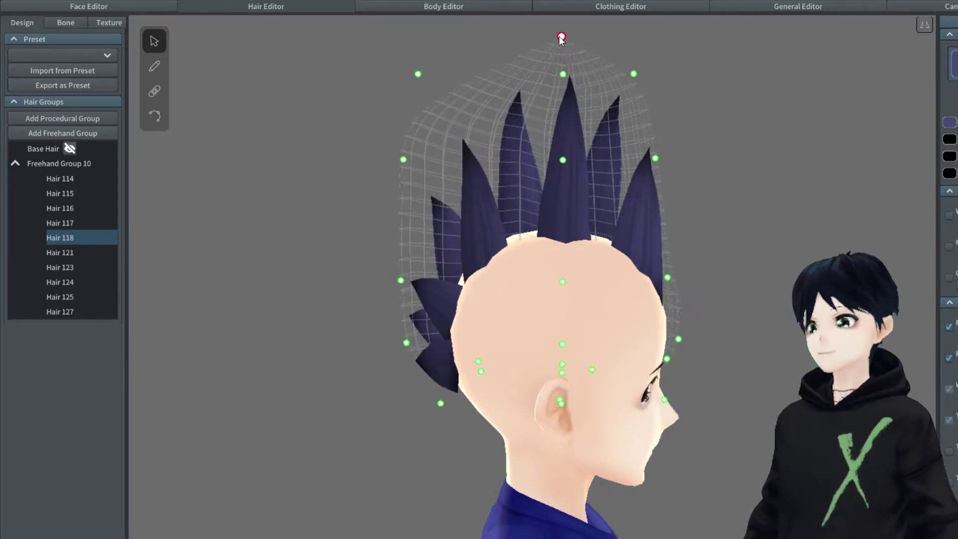
- Reposition the control points of the strand behind the crown, and reshape the middle and tip of the strand ahead of it
click(158, 112)
drag(473, 175, 481, 214)
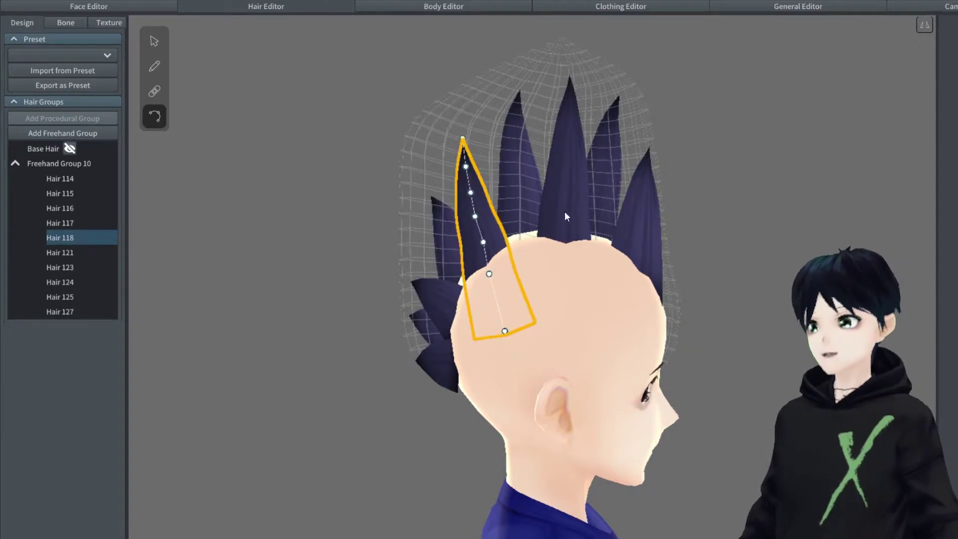
click(534, 138)
right_drag(534, 138, 571, 105)
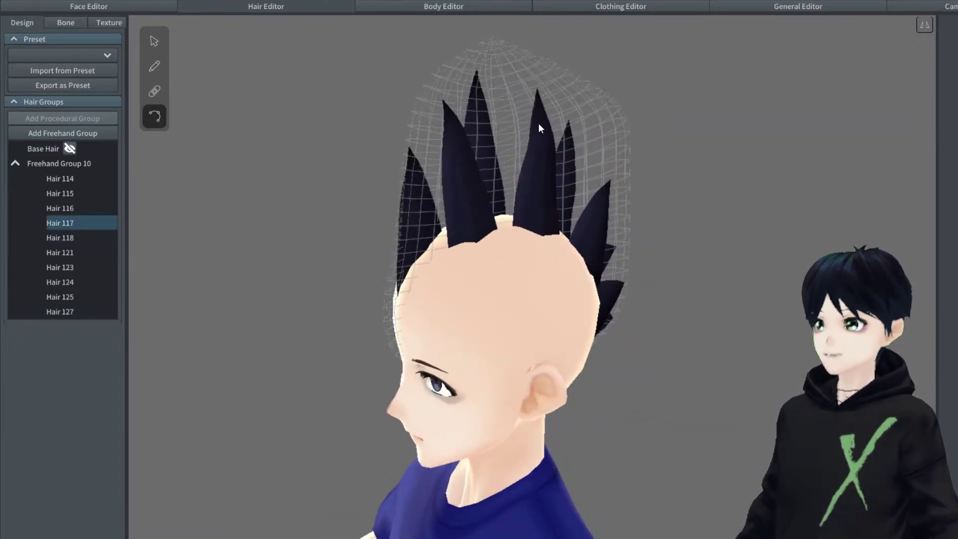
right_drag(577, 165, 556, 168)
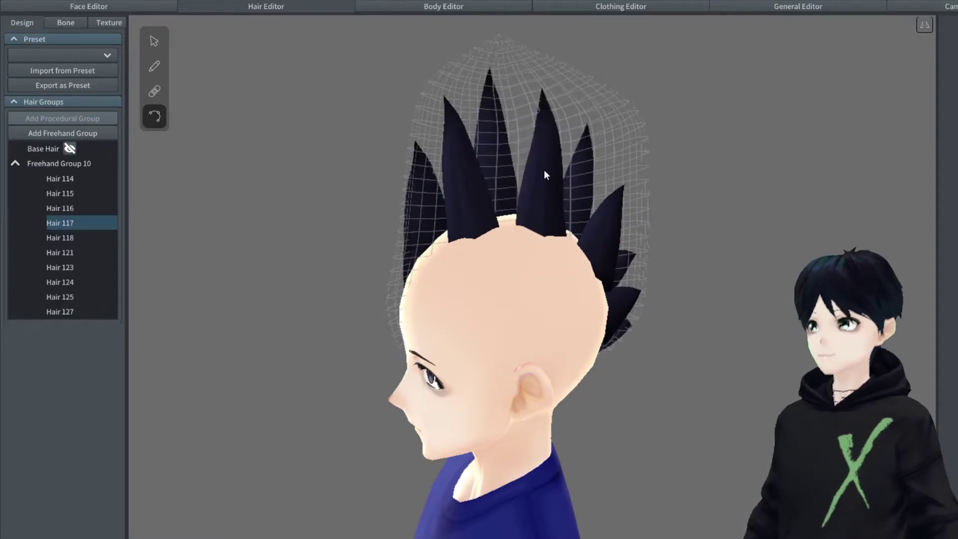
drag(546, 135, 545, 147)
drag(542, 88, 551, 88)
- Shift the second front strand's middle control points down toward its root, nudge its tip and deselect it
click(449, 148)
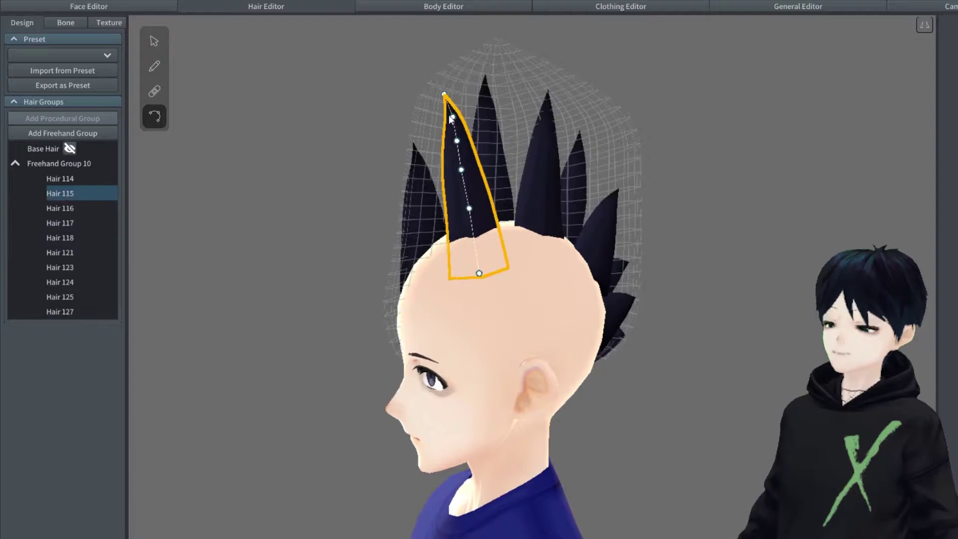
drag(461, 171, 465, 186)
drag(457, 142, 462, 164)
drag(452, 117, 456, 138)
drag(444, 94, 446, 91)
click(349, 111)
right_drag(348, 110, 660, 215)
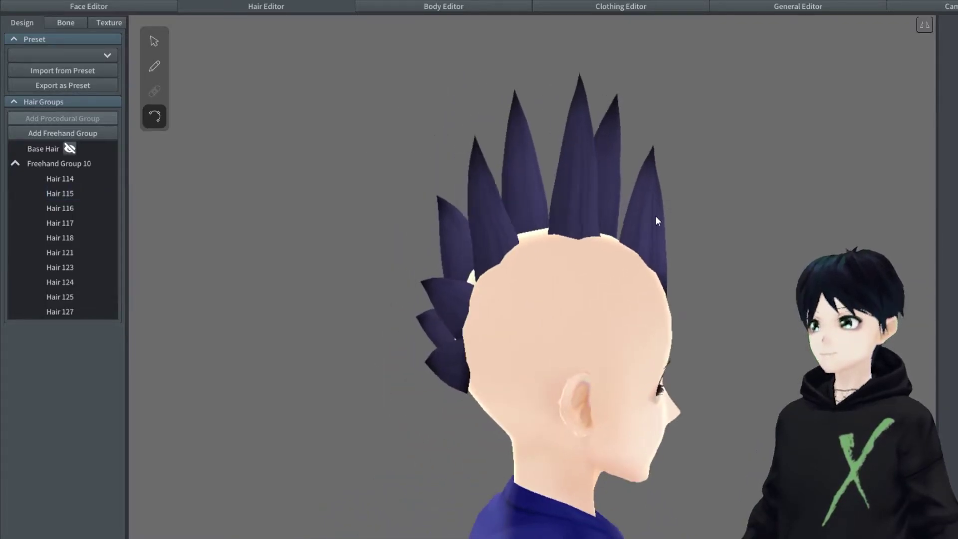
- Reshape the front strand above the forehead with its control points and raise its tip
click(657, 190)
click(637, 137)
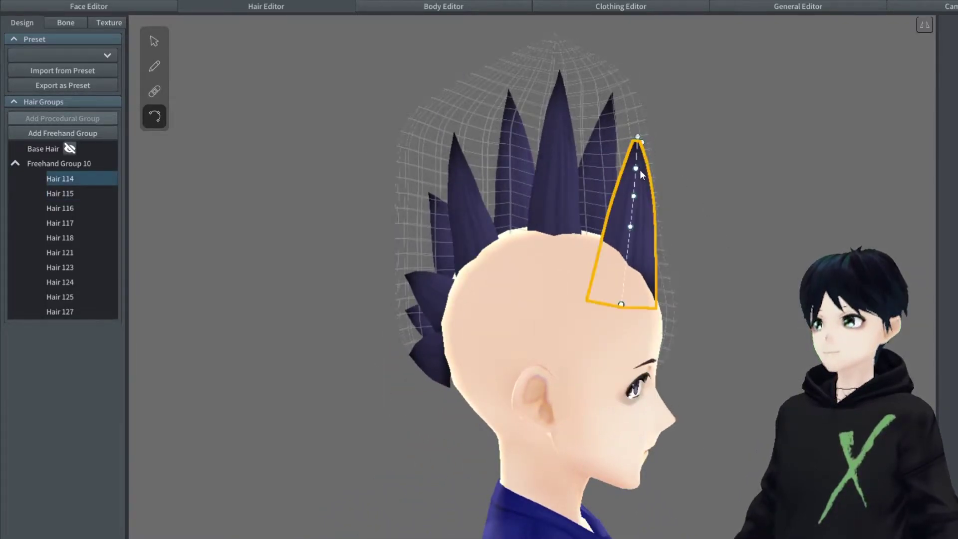
drag(639, 149, 642, 149)
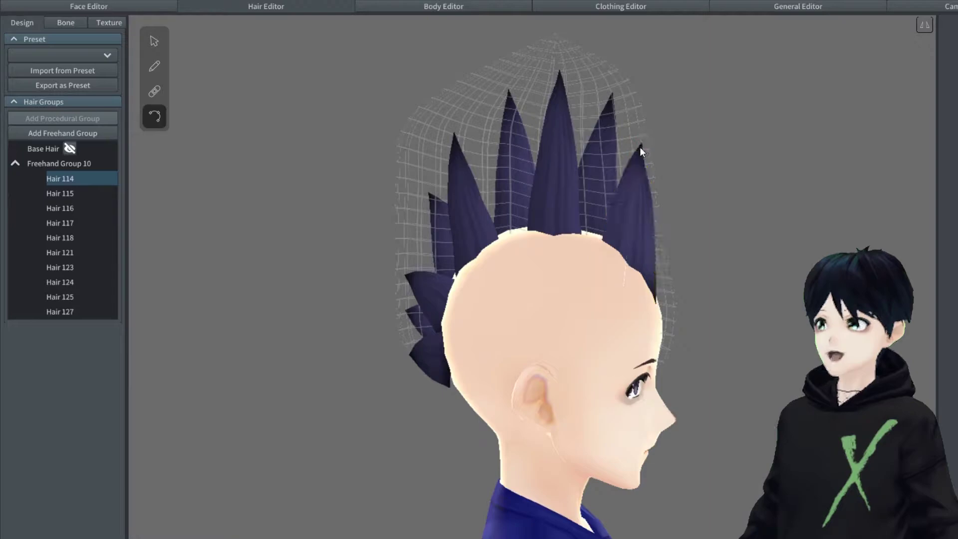
click(630, 232)
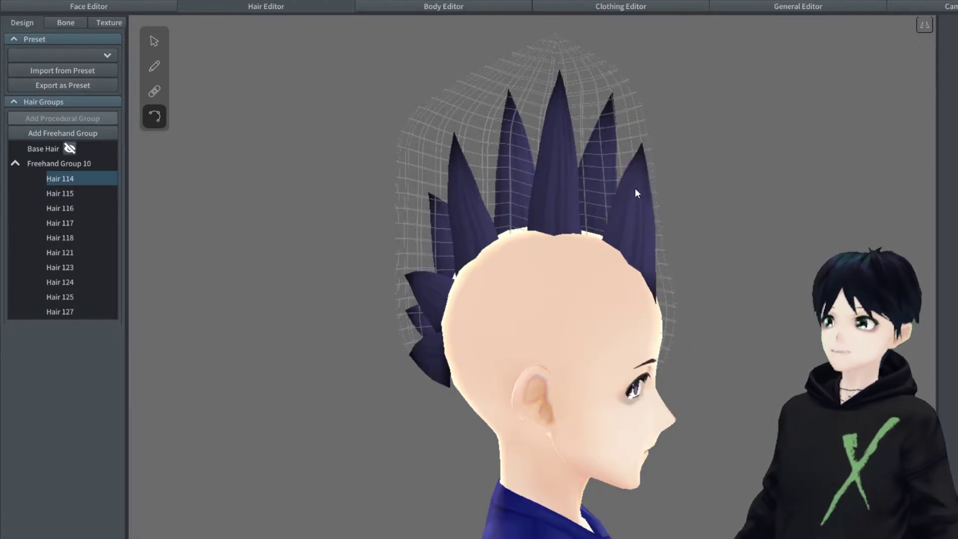
click(640, 127)
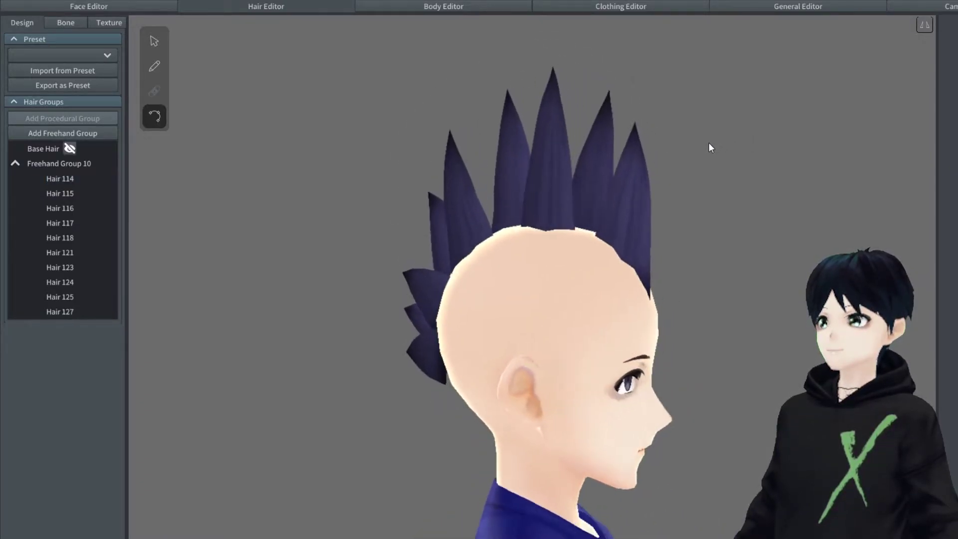
- Reshape the tall strand at the back of the crown by adjusting its tip and middle, and deselect it
right_drag(709, 143, 717, 142)
click(471, 161)
drag(462, 130, 459, 121)
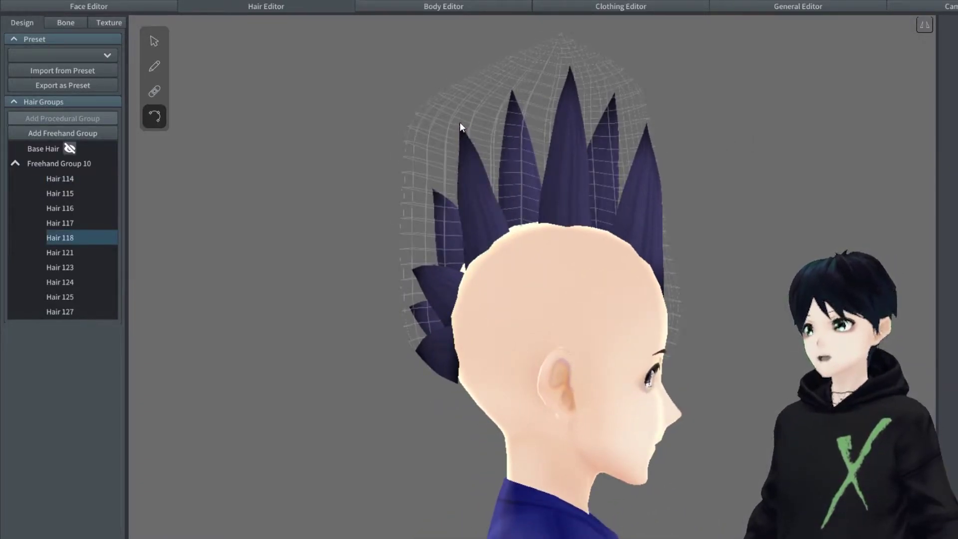
drag(471, 178, 447, 118)
click(714, 160)
mouse_move(714, 160)
right_down()
mouse_move(710, 167)
mouse_move(767, 158)
mouse_move(732, 184)
mouse_move(756, 187)
mouse_move(633, 192)
mouse_move(771, 183)
mouse_move(729, 213)
mouse_move(743, 234)
mouse_move(726, 196)
mouse_move(701, 191)
mouse_move(749, 190)
right_up()
- Clone the mohawk's freehand group and flip the copy to mirror the strands onto the other side
click(62, 160)
right_click(63, 162)
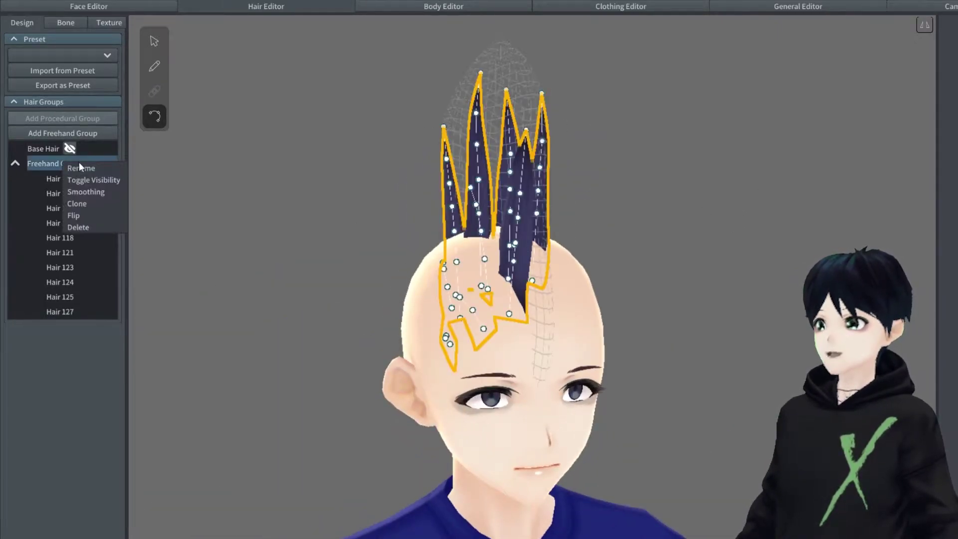
click(77, 203)
right_click(59, 324)
click(73, 310)
click(273, 230)
mouse_move(273, 229)
right_down()
mouse_move(327, 220)
mouse_move(241, 219)
mouse_move(284, 220)
mouse_move(286, 269)
mouse_move(287, 218)
mouse_move(337, 227)
mouse_move(283, 226)
mouse_move(281, 239)
mouse_move(281, 221)
mouse_move(370, 223)
mouse_move(279, 228)
right_up()
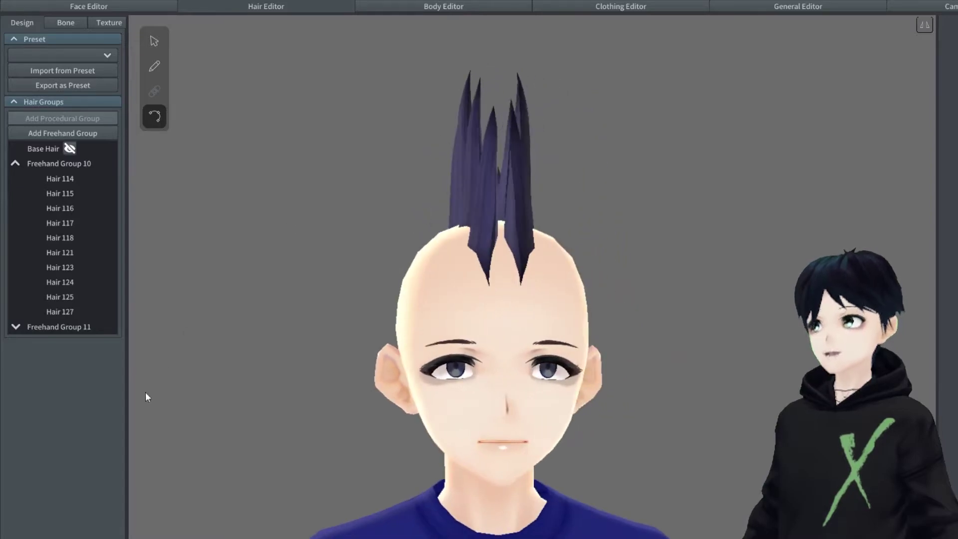
- Preview the mohawk on the character in the camera view with the pose and animation options
scroll(366, 380, down, 3)
right_drag(365, 381, 408, 376)
click(891, 5)
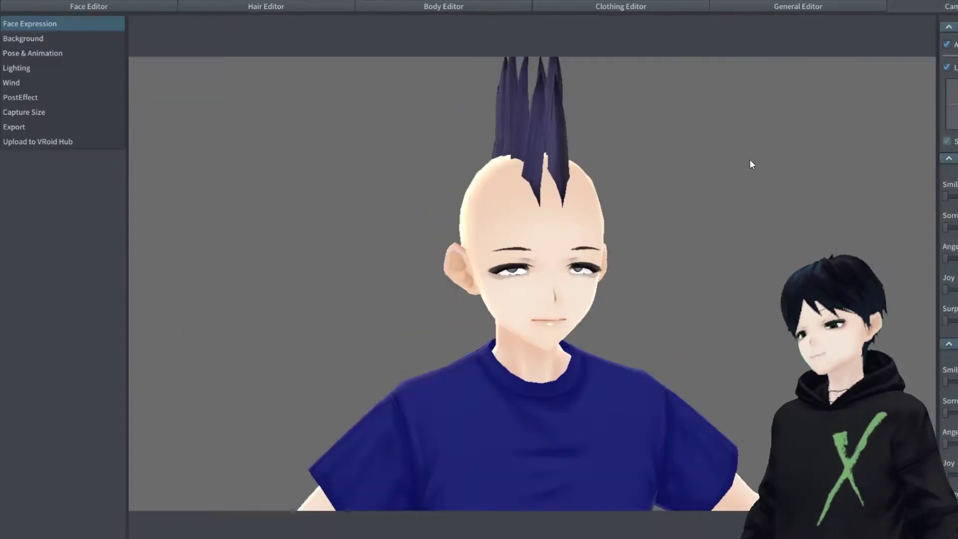
click(43, 54)
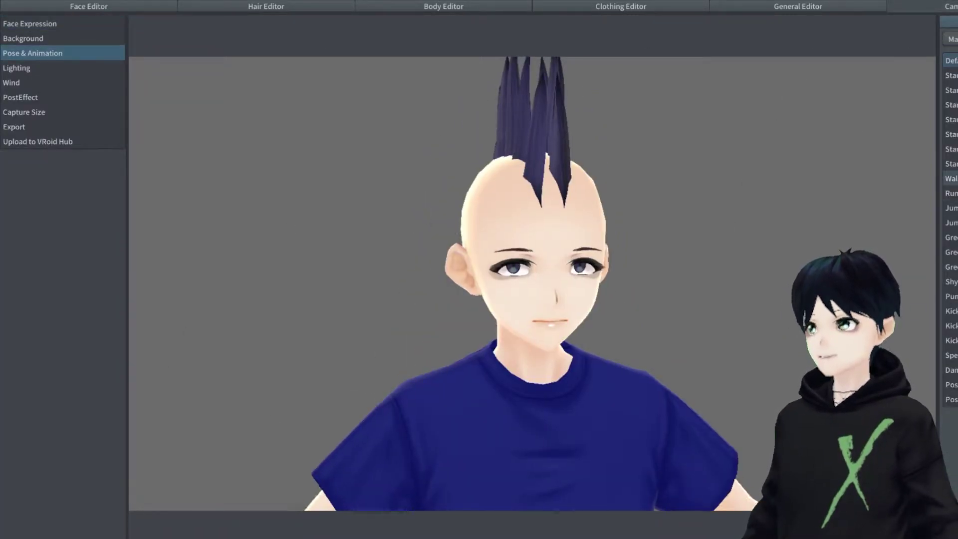
right_drag(682, 205, 716, 207)
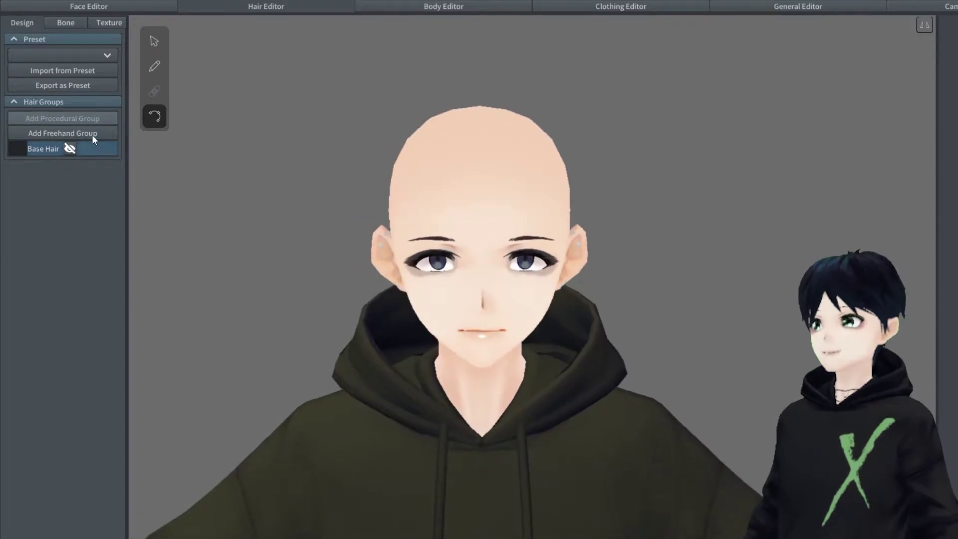
- Add a freehand hair group on the hooded character and pull its guide mesh's upper front point outward in side profile
click(91, 133)
right_drag(332, 241, 472, 305)
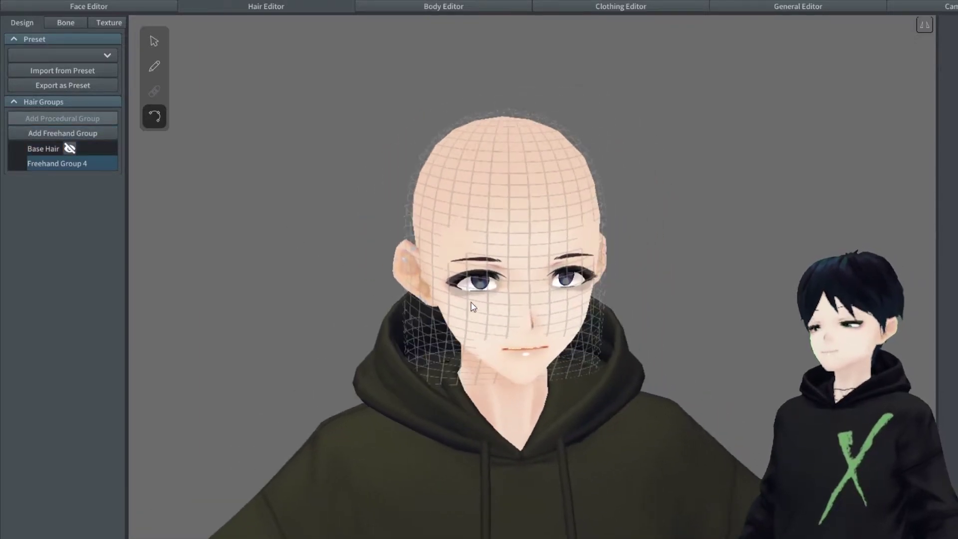
click(155, 42)
right_drag(335, 179, 528, 225)
drag(732, 188, 767, 161)
- Show the base hair and push the guide mesh's front points back into the forehead and face in side profile
click(71, 150)
scroll(533, 258, up, 3)
right_drag(534, 258, 526, 271)
middle_drag(600, 216, 531, 270)
drag(704, 259, 685, 228)
drag(696, 341, 658, 330)
drag(699, 422, 653, 349)
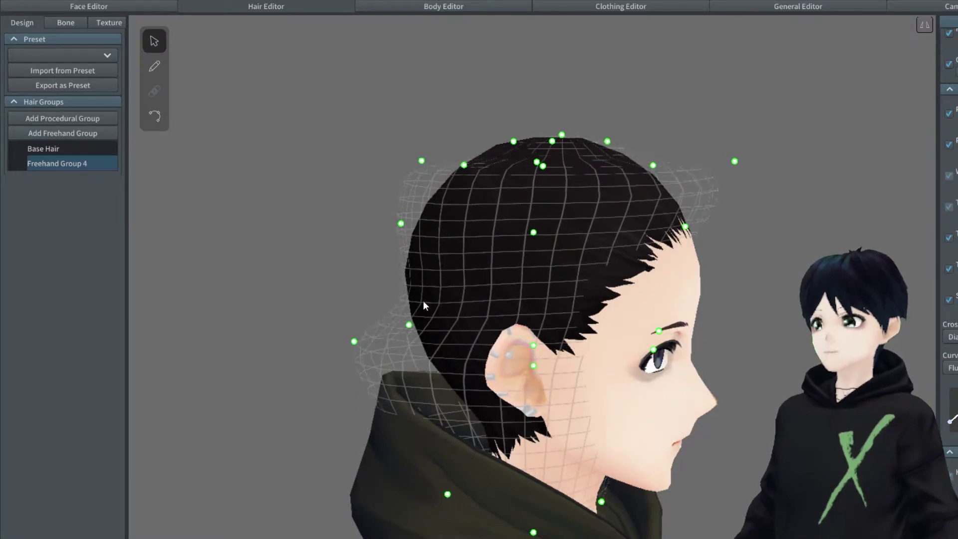
- Push the guide mesh's lower rear and nape points inward on both sides, tucking that part of the mesh into the head
drag(418, 325, 443, 314)
drag(355, 342, 470, 360)
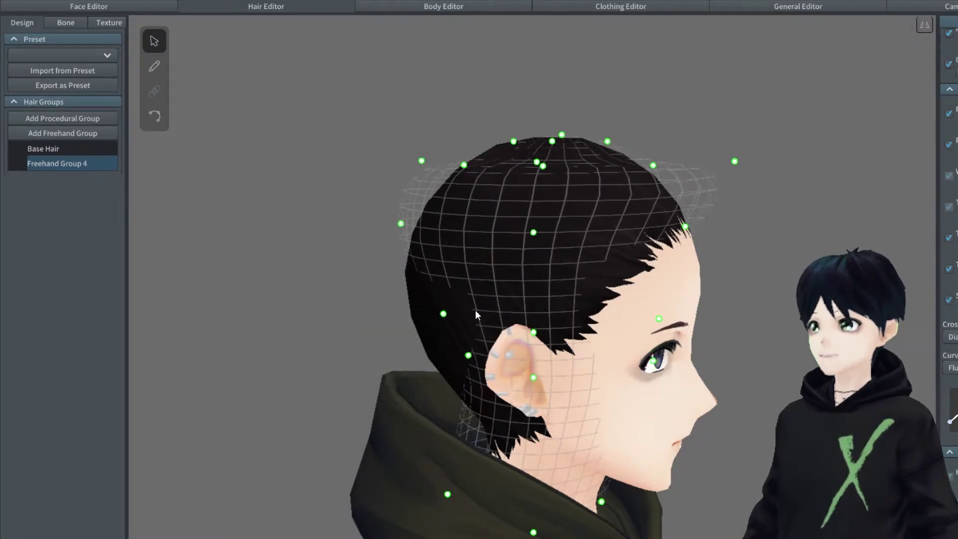
right_drag(469, 311, 536, 310)
drag(560, 294, 597, 292)
drag(560, 453, 648, 408)
drag(789, 420, 743, 410)
drag(795, 339, 760, 339)
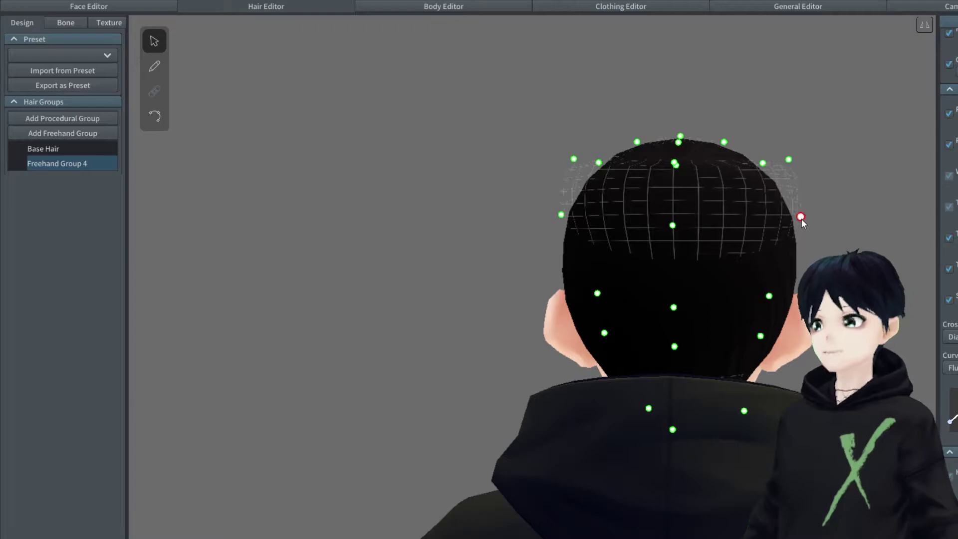
- Adjust the guide mesh's mid-height and upper points around the rear side of the head
right_drag(605, 246, 655, 244)
drag(644, 224, 588, 228)
drag(627, 167, 644, 164)
- Change the brush's curve preset and draw a short strand upward from the centre of the front hairline
click(154, 66)
right_drag(243, 126, 362, 275)
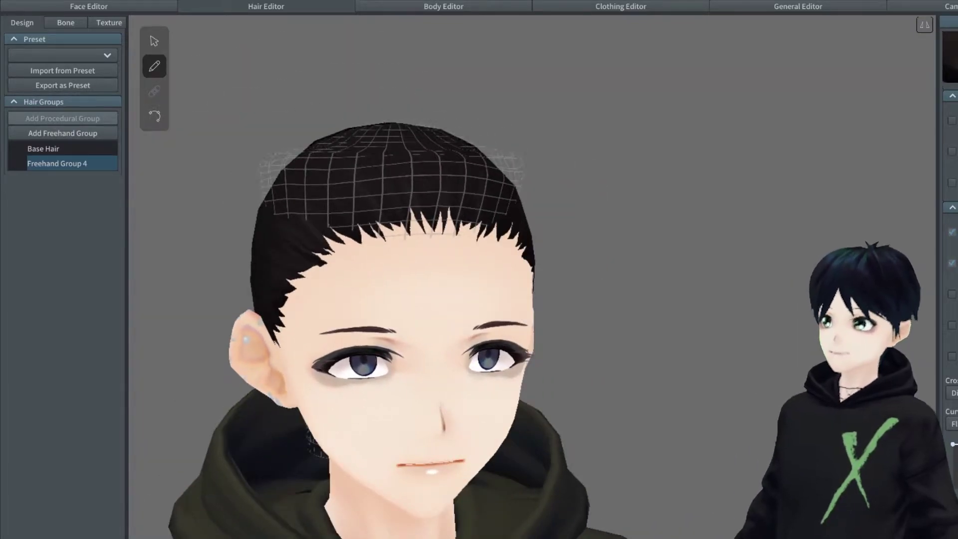
click(954, 438)
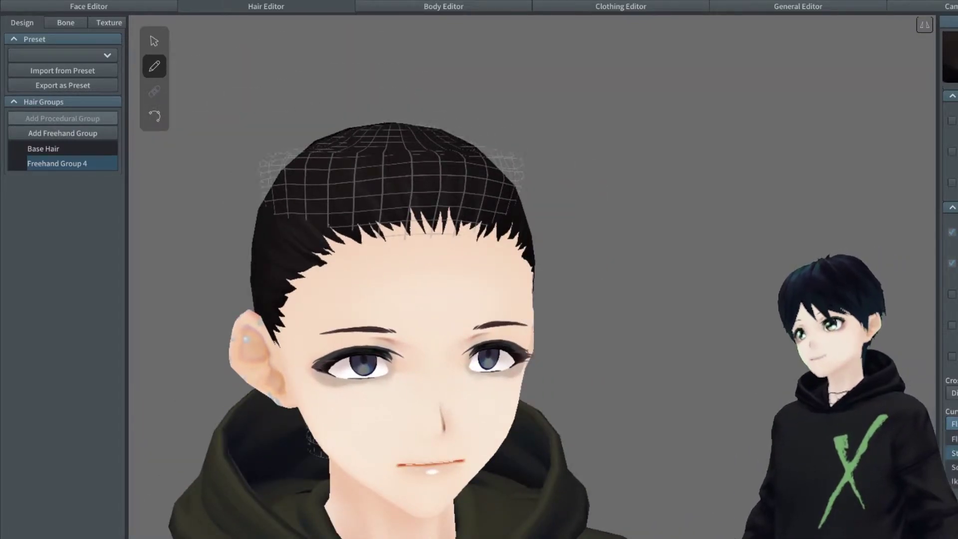
right_drag(427, 261, 418, 265)
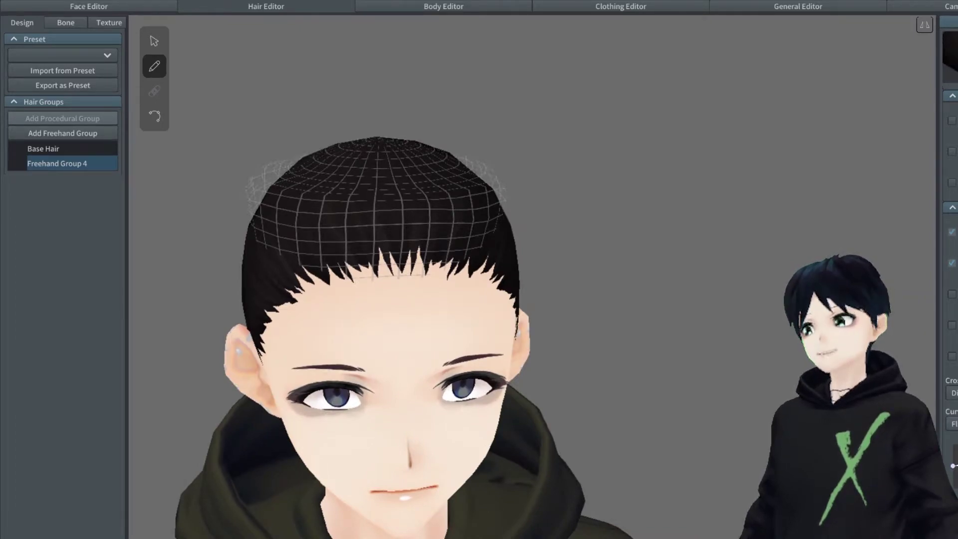
drag(386, 272, 383, 213)
mouse_move(383, 213)
right_down()
mouse_move(495, 268)
mouse_move(484, 274)
right_up()
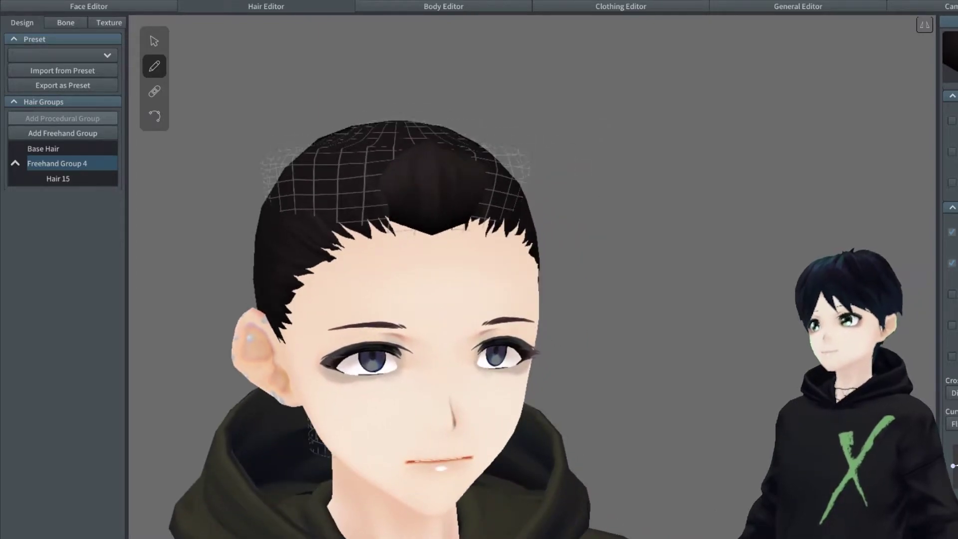
- Push two front guide mesh points into the head in side profile and pull an upper point forward past the forehead
click(153, 43)
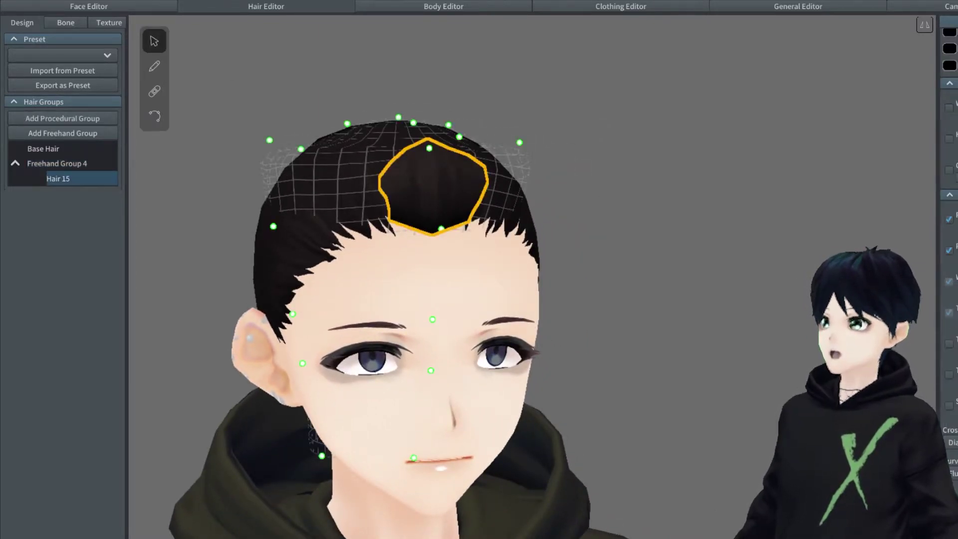
right_drag(648, 287, 750, 290)
drag(680, 232, 650, 269)
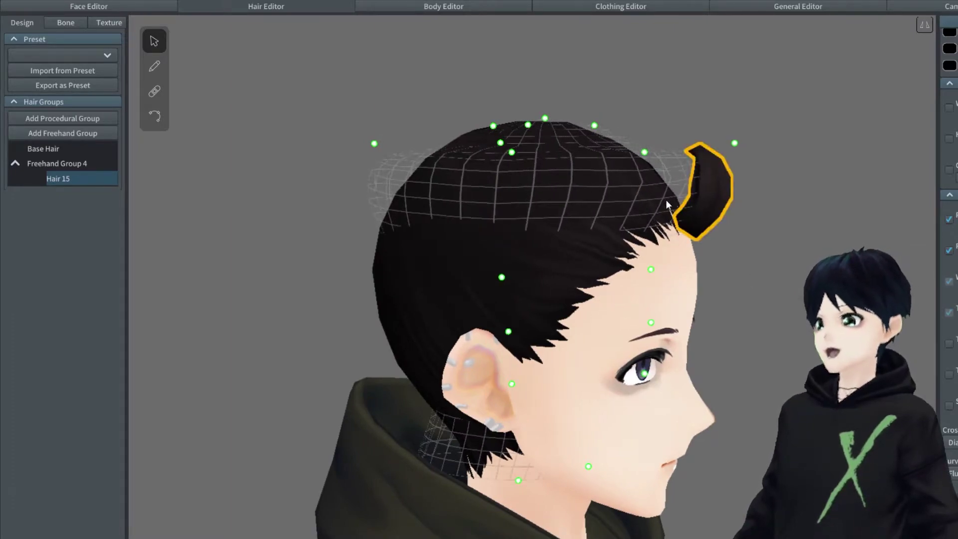
drag(644, 152, 614, 223)
drag(594, 125, 802, 96)
right_drag(820, 178, 360, 124)
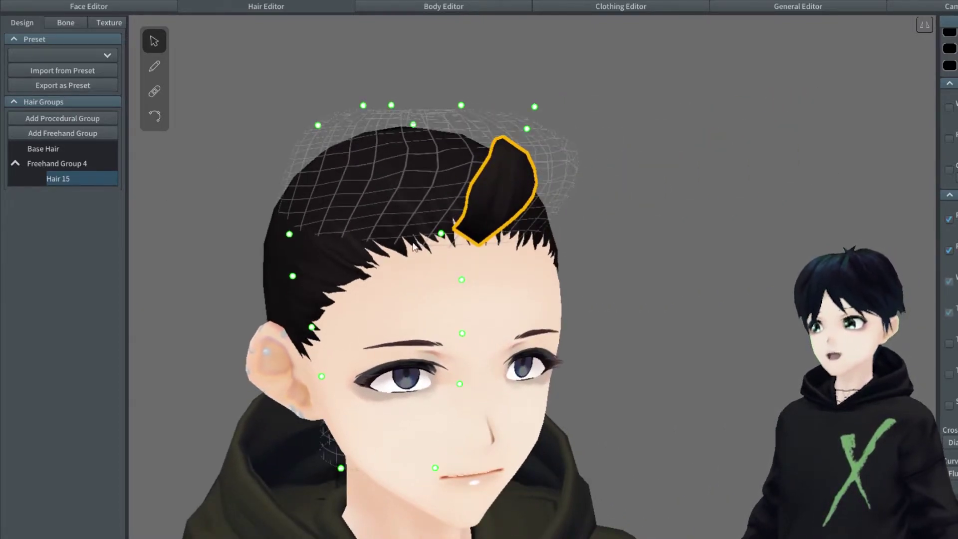
- Delete the front strand and draw a longer replacement upward from the hairline along the reshaped guide mesh
right_click(83, 178)
click(117, 246)
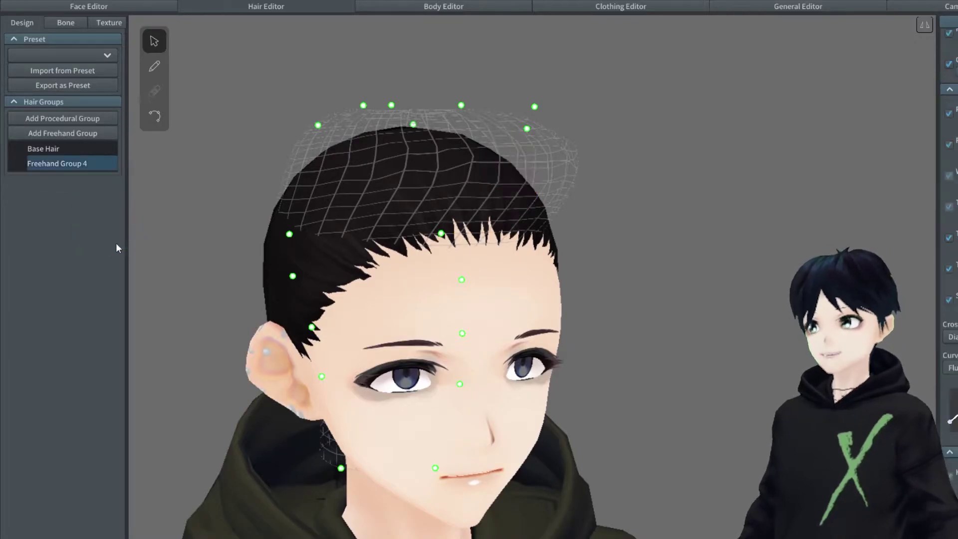
click(154, 66)
drag(380, 209, 396, 89)
mouse_move(396, 86)
right_down()
mouse_move(463, 164)
mouse_move(469, 135)
right_up()
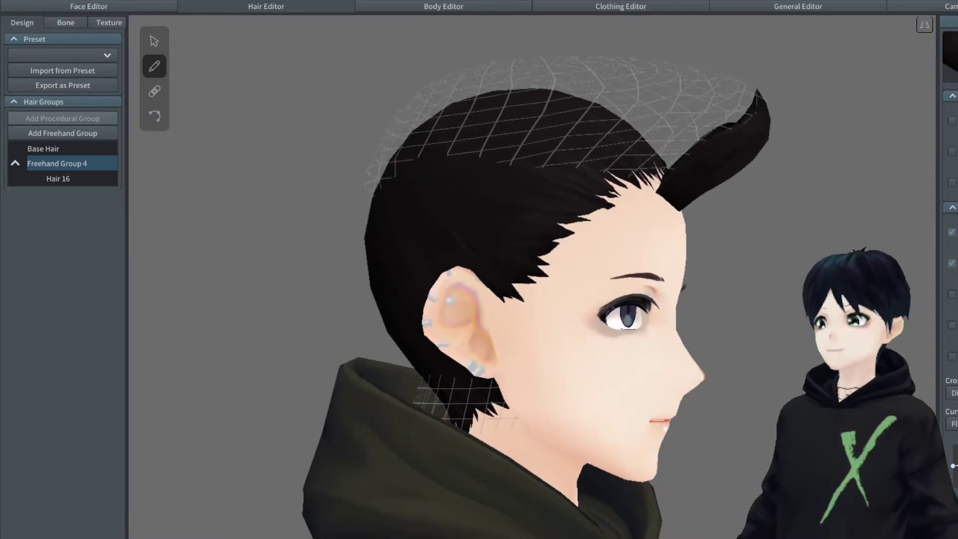
- Select the new front strand and adjust the guide mesh's upper front points in side profile to change its sweep
click(58, 179)
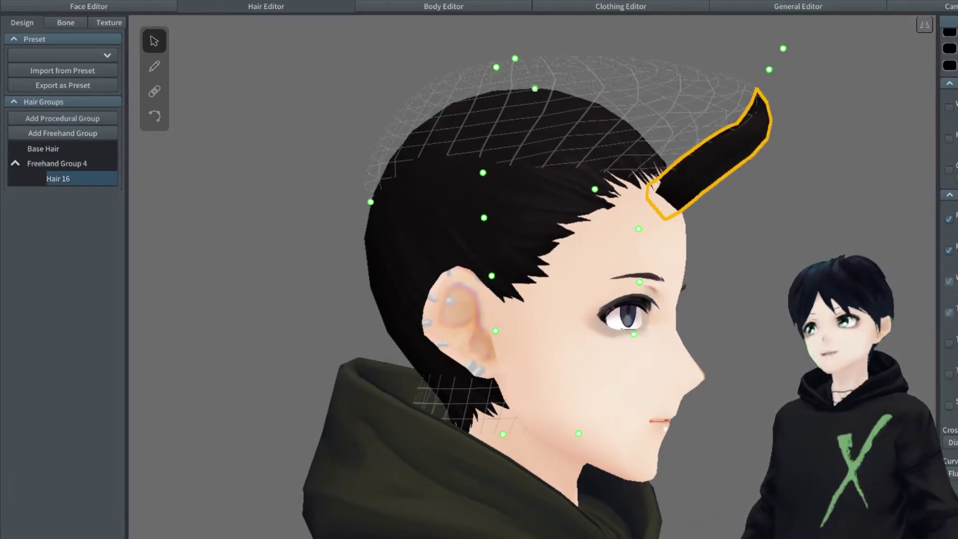
right_drag(663, 369, 793, 379)
drag(785, 100, 648, 98)
mouse_move(799, 73)
mouse_down()
mouse_move(782, 77)
mouse_move(809, 83)
mouse_move(816, 72)
mouse_up()
right_drag(832, 114, 785, 132)
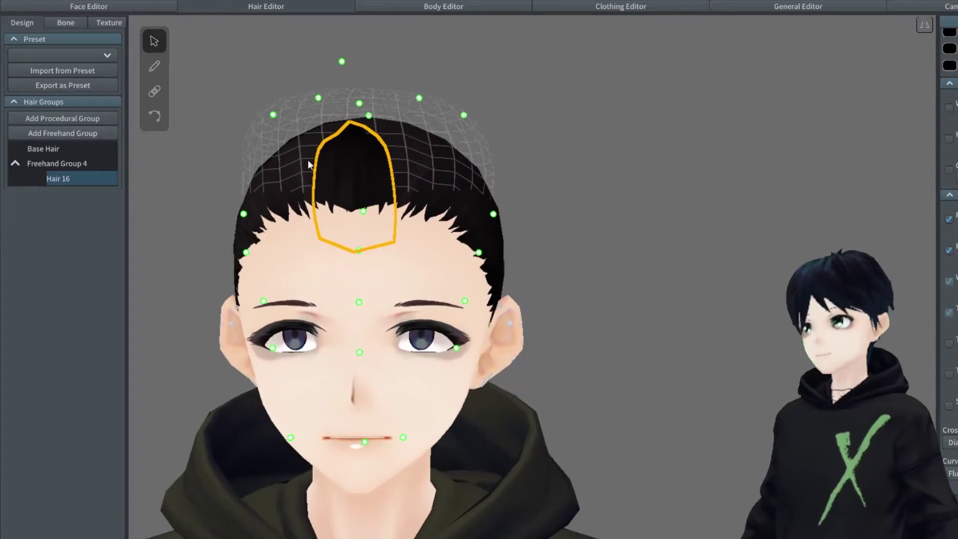
right_click(55, 179)
click(76, 218)
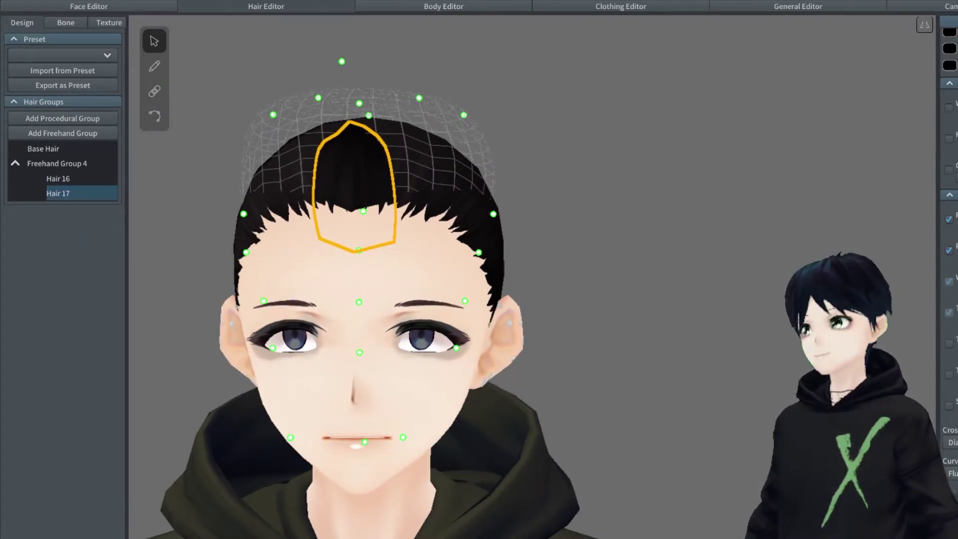
right_drag(767, 270, 766, 273)
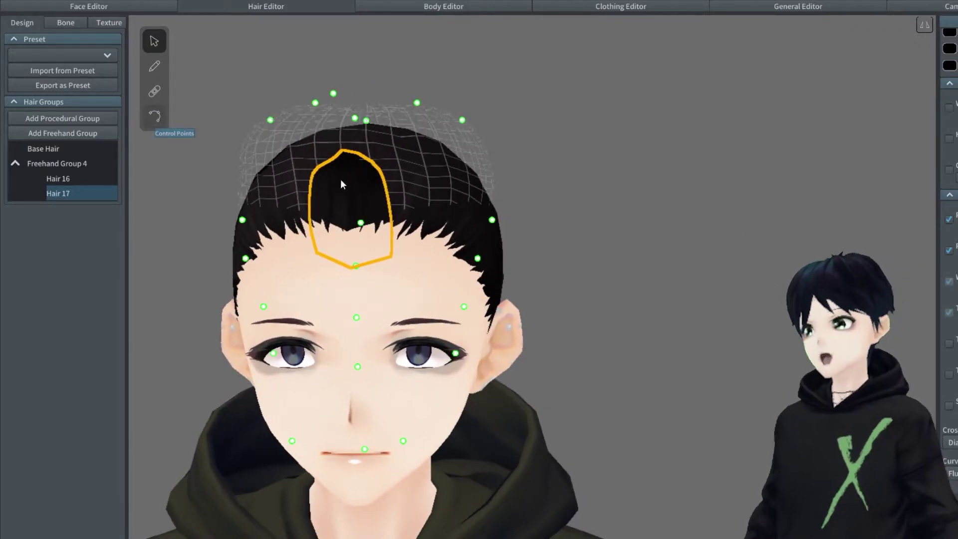
right_click(75, 193)
right_drag(145, 252, 198, 229)
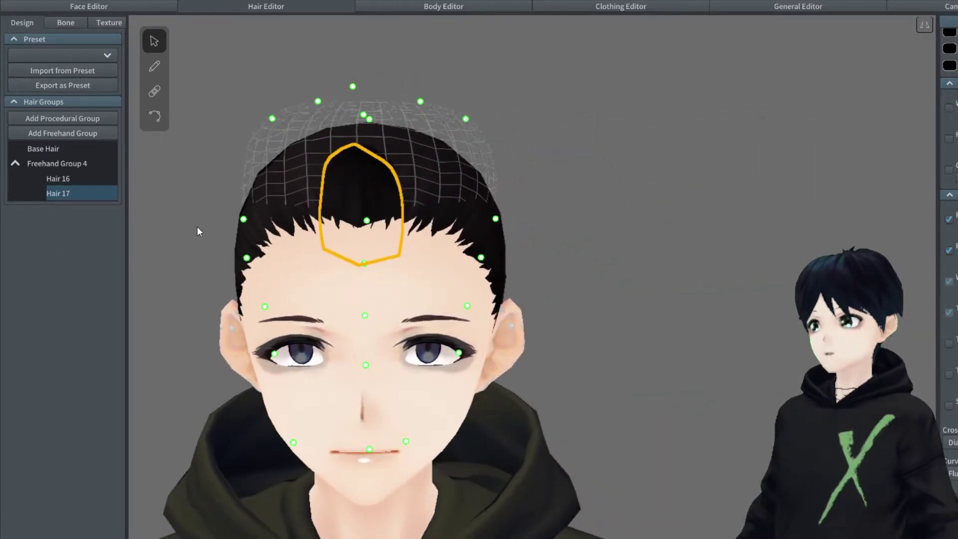
right_click(63, 193)
click(80, 261)
mouse_move(225, 237)
right_down()
mouse_move(307, 216)
mouse_move(351, 226)
right_up()
drag(371, 255, 375, 193)
mouse_move(369, 209)
right_down()
mouse_move(398, 230)
mouse_move(379, 230)
right_up()
key(ctrl+z)
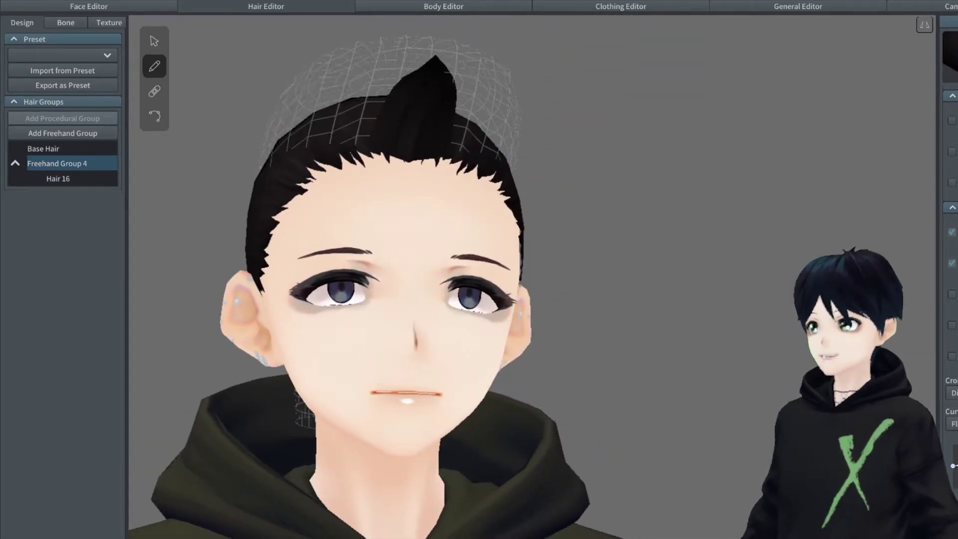
drag(339, 69, 339, 65)
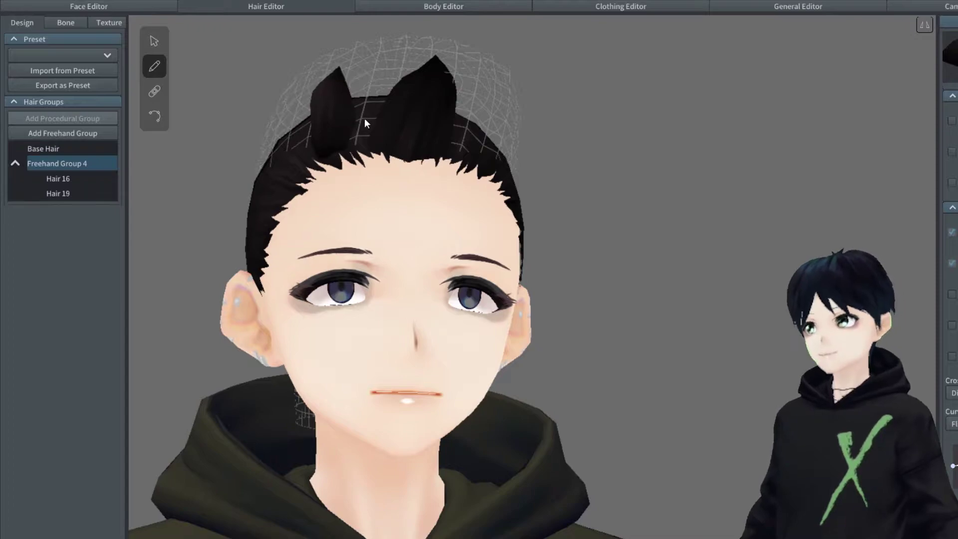
right_drag(364, 116, 344, 137)
key(ctrl+z)
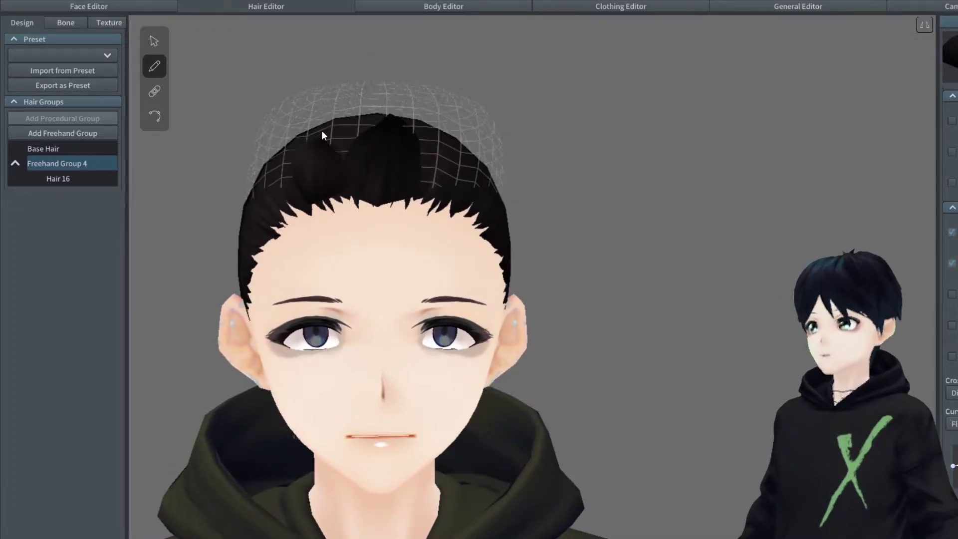
drag(321, 133, 322, 130)
key(ctrl+z)
- Draw short tapered strands along the front hairline beside the centre strand and toward the temples
drag(315, 196, 323, 118)
mouse_move(323, 118)
right_down()
mouse_move(446, 191)
mouse_move(395, 199)
right_up()
drag(396, 199, 397, 143)
mouse_move(397, 143)
right_down()
mouse_move(466, 219)
mouse_move(437, 227)
right_up()
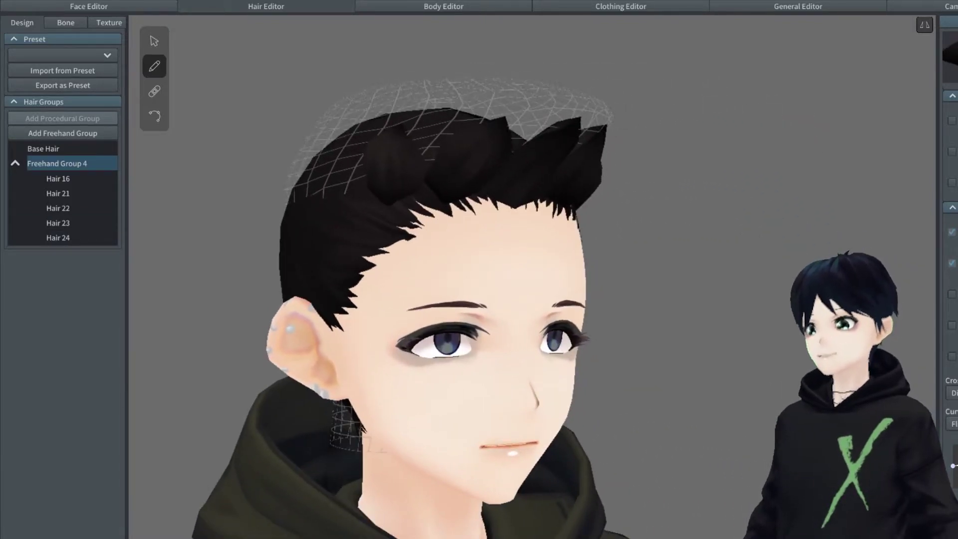
- Continue the row with short overlapping strands from the temple back along the side of the head
drag(430, 133, 487, 175)
mouse_move(487, 175)
right_down()
mouse_move(523, 181)
mouse_move(479, 183)
mouse_move(522, 178)
right_up()
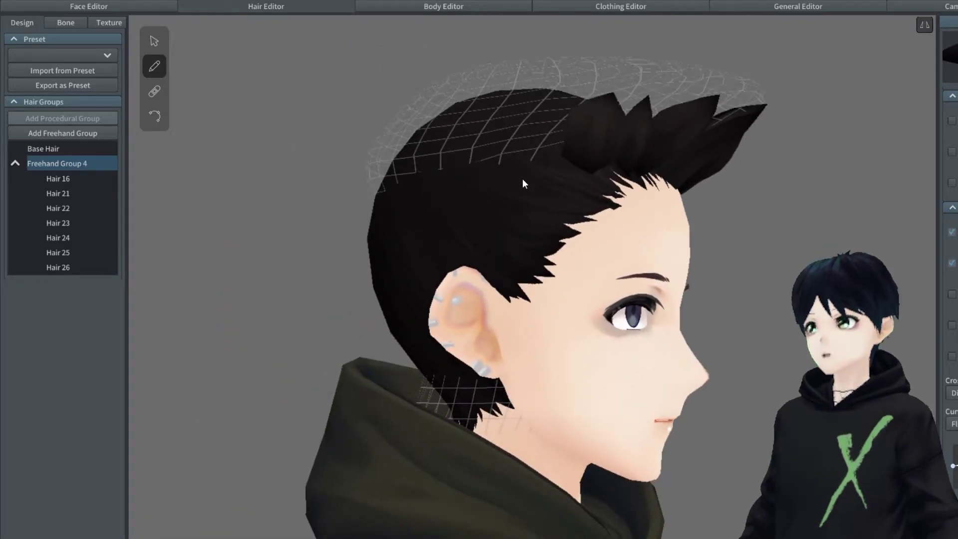
drag(552, 103, 557, 122)
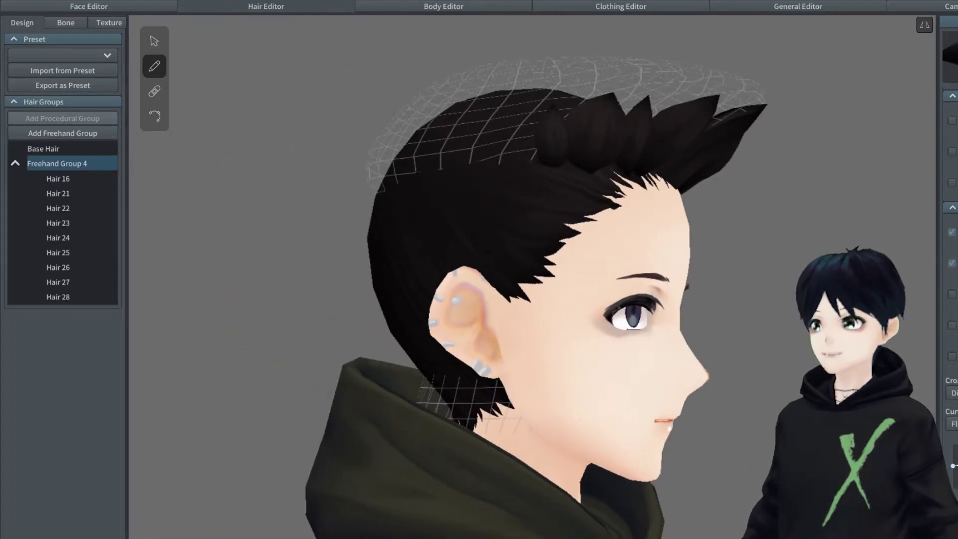
drag(558, 184, 566, 188)
right_drag(566, 189, 547, 200)
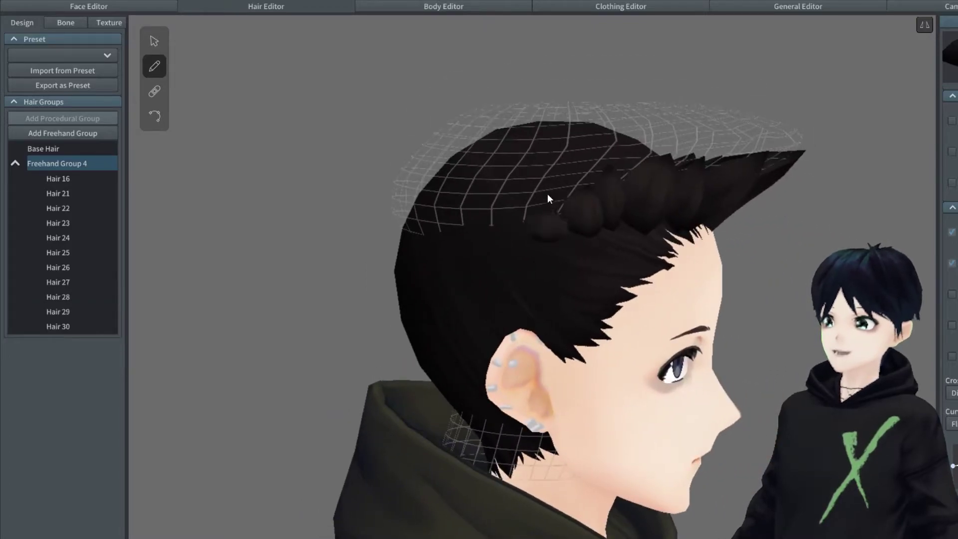
drag(548, 200, 519, 263)
mouse_move(519, 262)
right_down()
mouse_move(553, 273)
mouse_move(438, 268)
mouse_move(479, 271)
right_up()
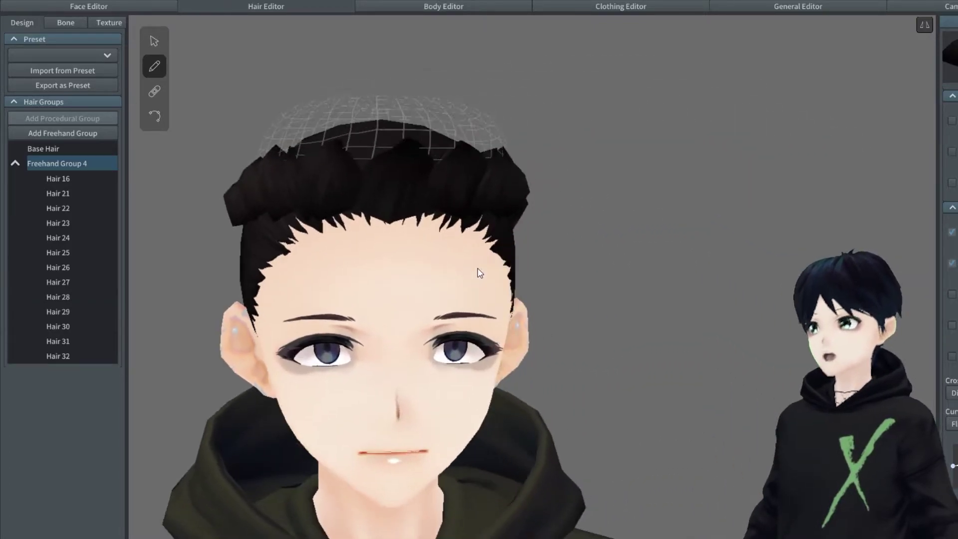
key(ctrl+z)
- Extend the row of short strands above the ear and around toward the back of the head
right_drag(355, 268, 295, 240)
drag(319, 216, 367, 258)
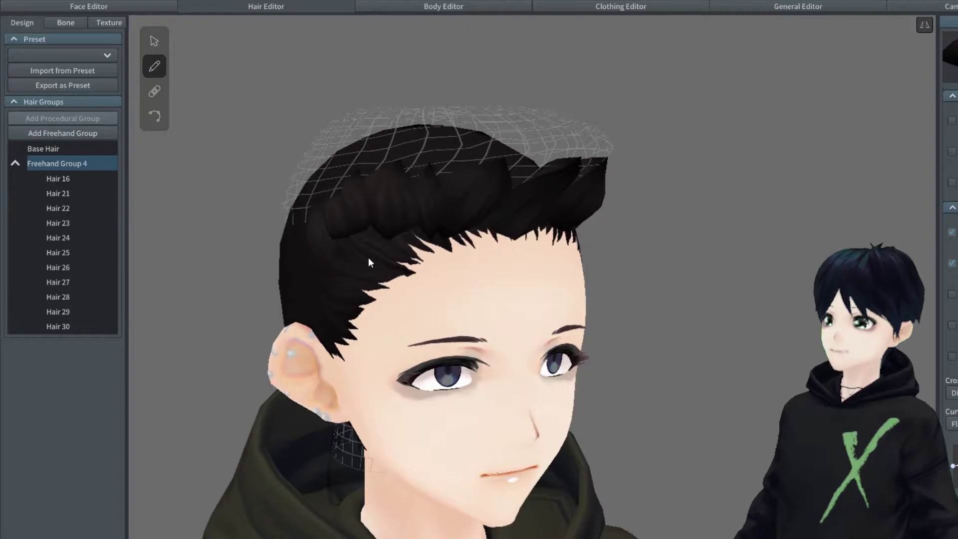
right_drag(367, 258, 446, 287)
drag(458, 206, 438, 283)
drag(431, 207, 433, 249)
mouse_move(433, 249)
right_down()
mouse_move(434, 292)
mouse_move(463, 295)
right_up()
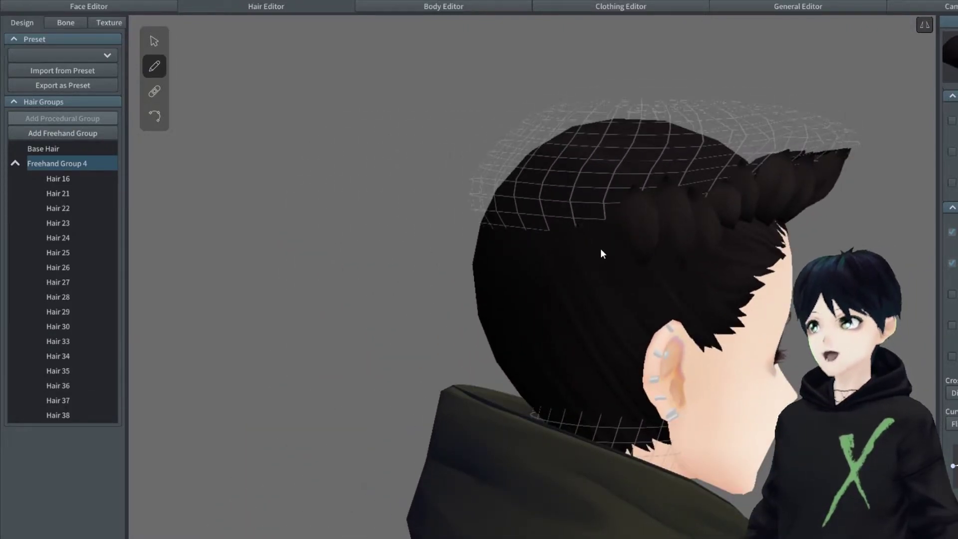
mouse_move(587, 190)
mouse_down()
mouse_move(546, 235)
mouse_move(539, 262)
mouse_up()
mouse_move(539, 262)
right_down()
mouse_move(553, 289)
mouse_move(672, 275)
right_up()
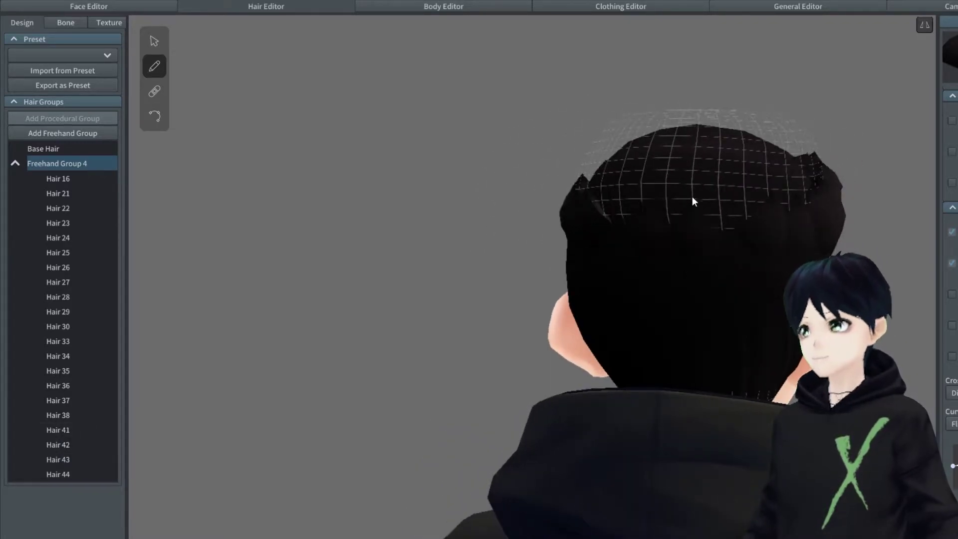
- Complete the row of short overlapping strands across the back of the head
drag(692, 199, 745, 234)
right_drag(740, 198, 717, 280)
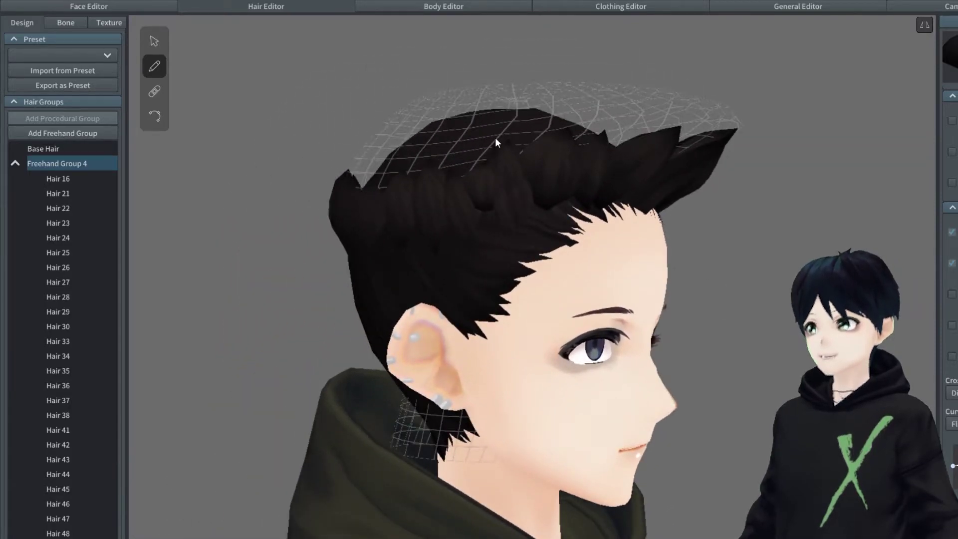
- Select individual strands along the side and front of the row and adjust their control points to refine their placement
click(154, 40)
click(504, 171)
right_drag(504, 171, 798, 258)
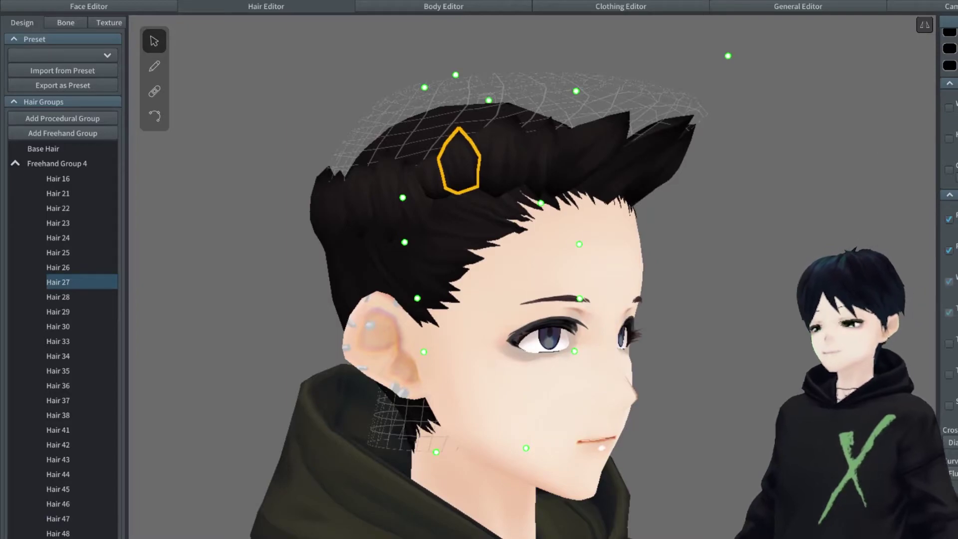
click(154, 116)
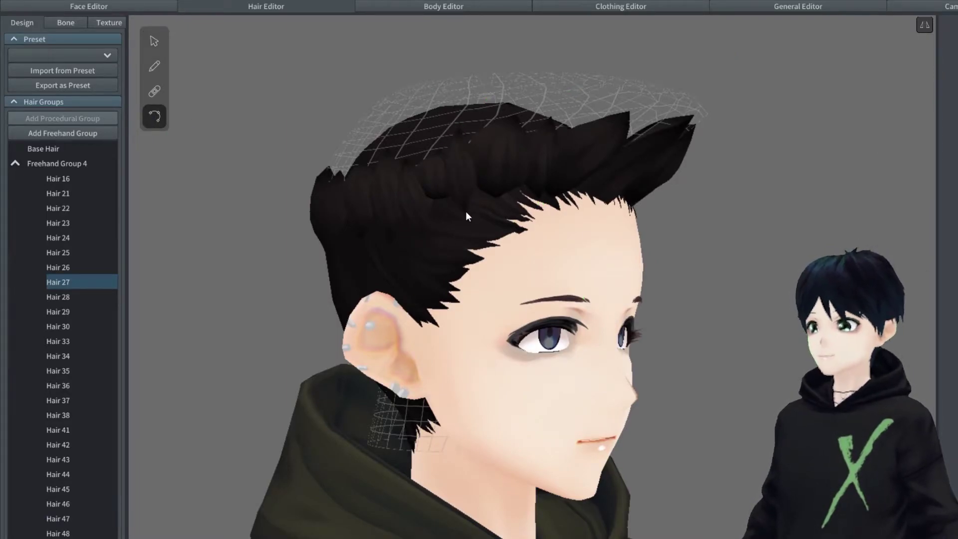
click(439, 193)
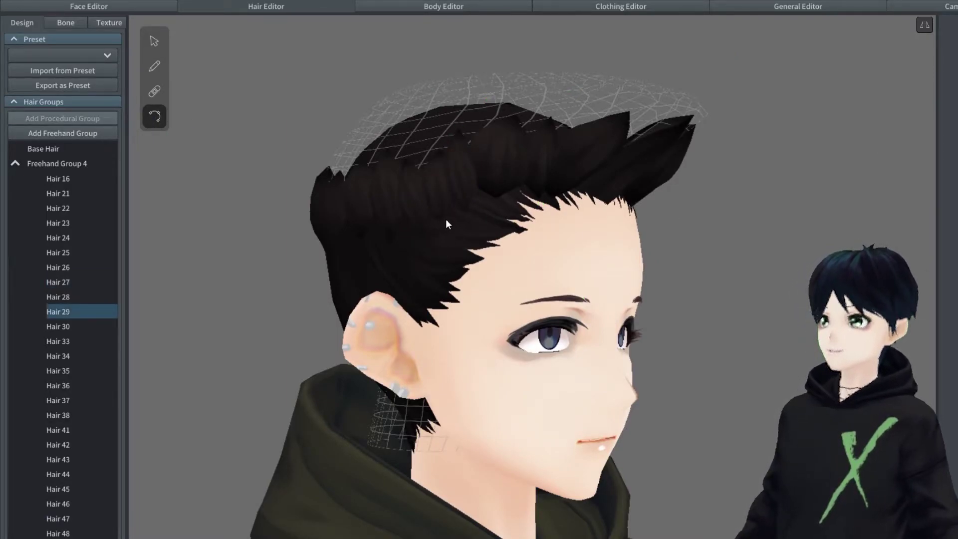
click(492, 192)
right_drag(538, 215, 582, 229)
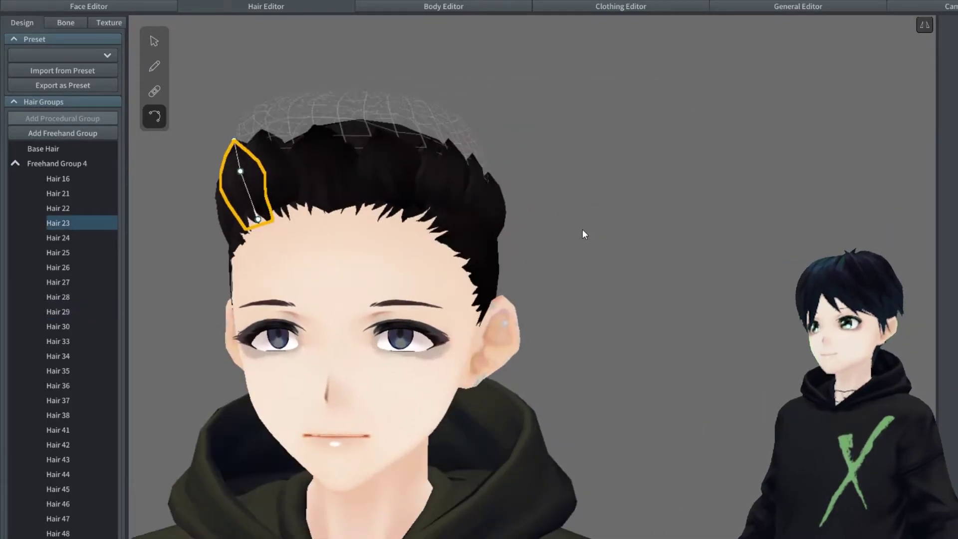
click(411, 237)
click(385, 194)
right_drag(385, 194, 609, 214)
click(534, 161)
scroll(609, 213, down, 2)
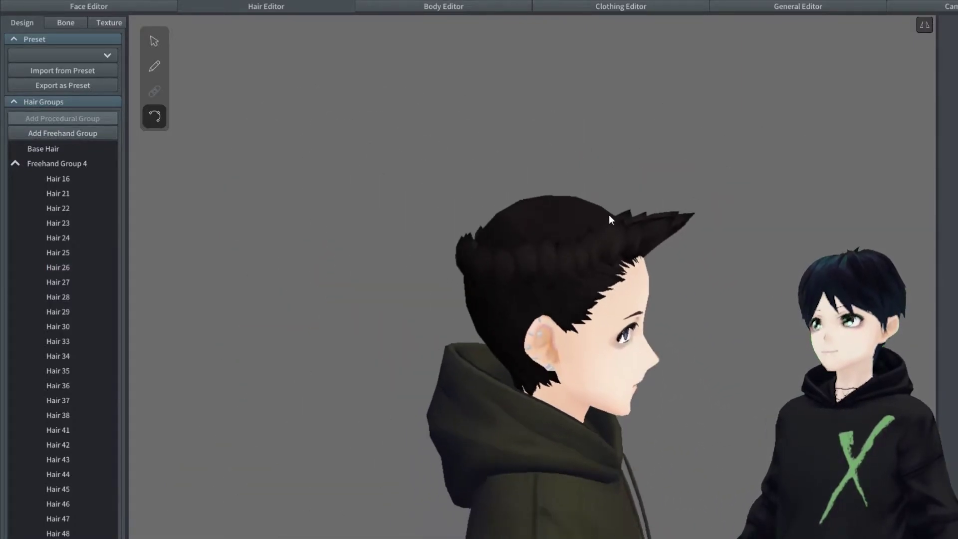
- Collapse Freehand Group 4, add a new freehand group, and draw its first short strands below the existing row behind the ear
click(15, 164)
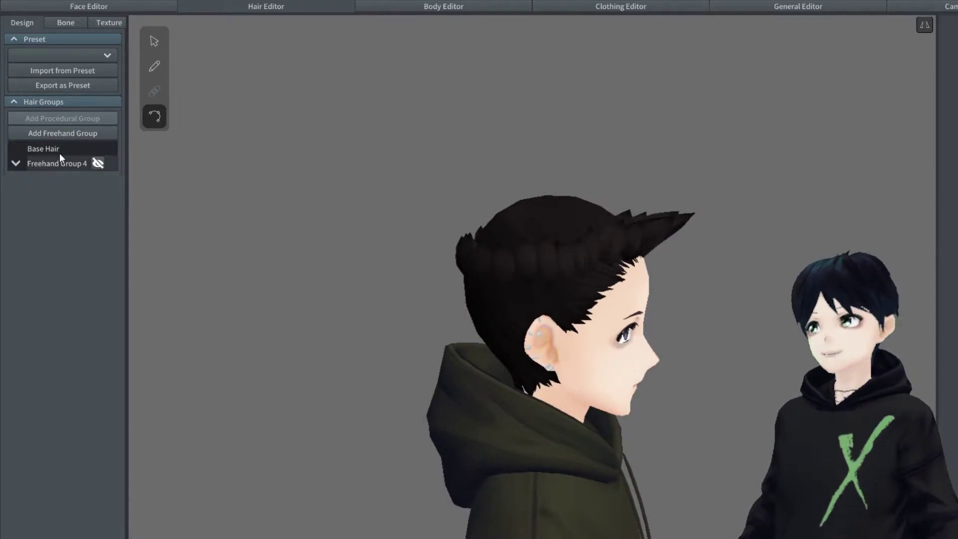
click(63, 134)
click(154, 66)
scroll(402, 263, up, 4)
right_drag(401, 262, 421, 274)
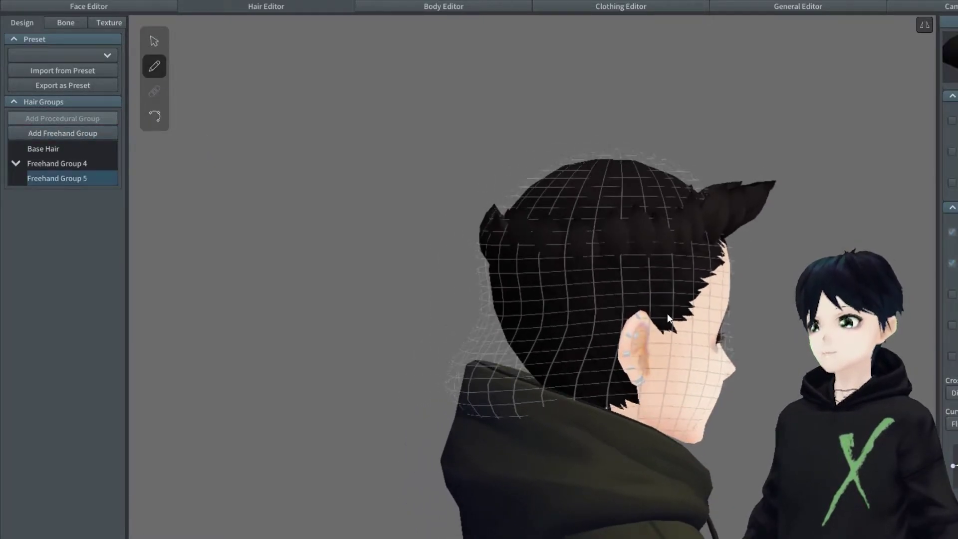
right_drag(691, 313, 679, 313)
mouse_move(564, 304)
mouse_down()
mouse_move(564, 262)
mouse_move(540, 289)
mouse_move(527, 328)
mouse_up()
right_drag(527, 328, 634, 302)
drag(630, 228, 589, 297)
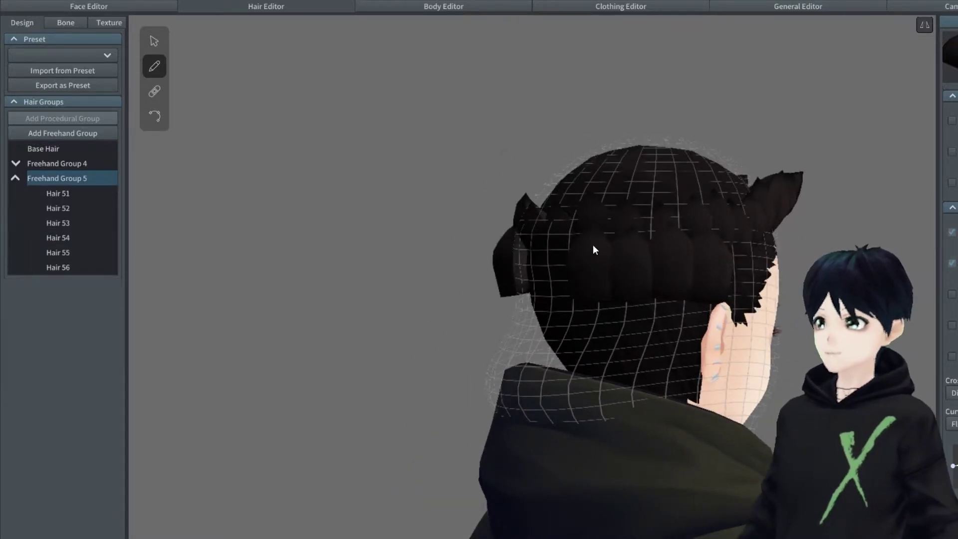
- Continue the lower row of short overlapping strands around the back of the head
drag(593, 227, 595, 297)
right_drag(595, 297, 644, 306)
drag(644, 233, 642, 298)
drag(612, 234, 612, 300)
mouse_move(761, 287)
right_down()
mouse_move(685, 283)
mouse_move(724, 283)
right_up()
drag(558, 296, 559, 220)
mouse_move(559, 221)
right_down()
mouse_move(573, 295)
mouse_move(517, 290)
right_up()
- Select a strand of the lower row and reshape its guide mesh by adjusting the back and lower points in side profile
click(154, 41)
drag(452, 302, 479, 306)
right_drag(479, 305, 261, 316)
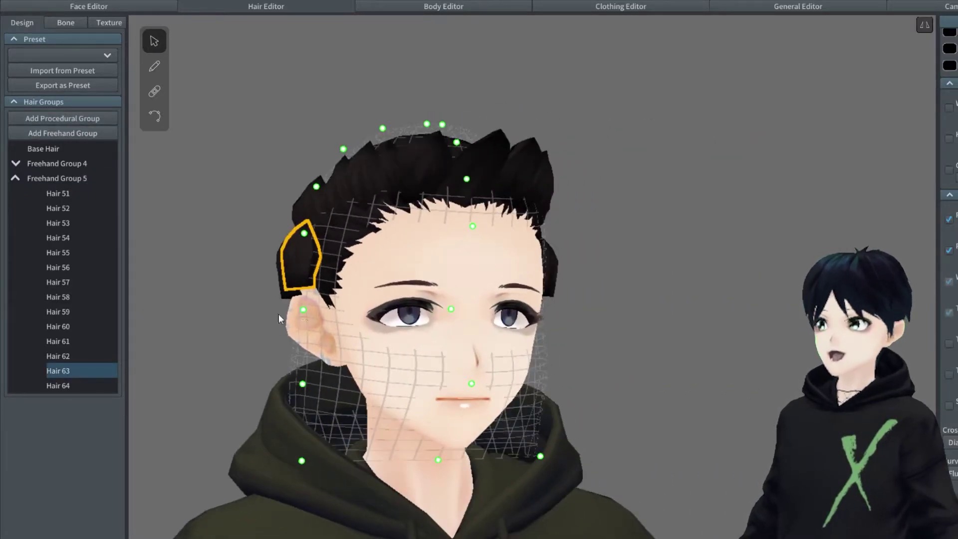
right_drag(340, 301, 491, 322)
drag(384, 384, 401, 423)
mouse_move(455, 457)
mouse_down()
mouse_move(454, 483)
mouse_move(457, 453)
mouse_up()
drag(397, 423, 397, 419)
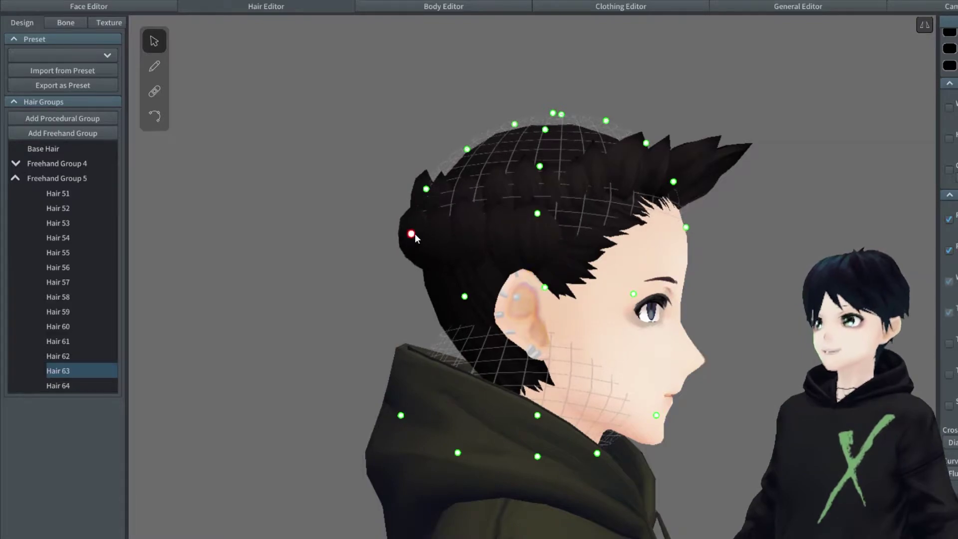
right_drag(445, 277, 410, 306)
click(570, 240)
right_drag(569, 239, 407, 184)
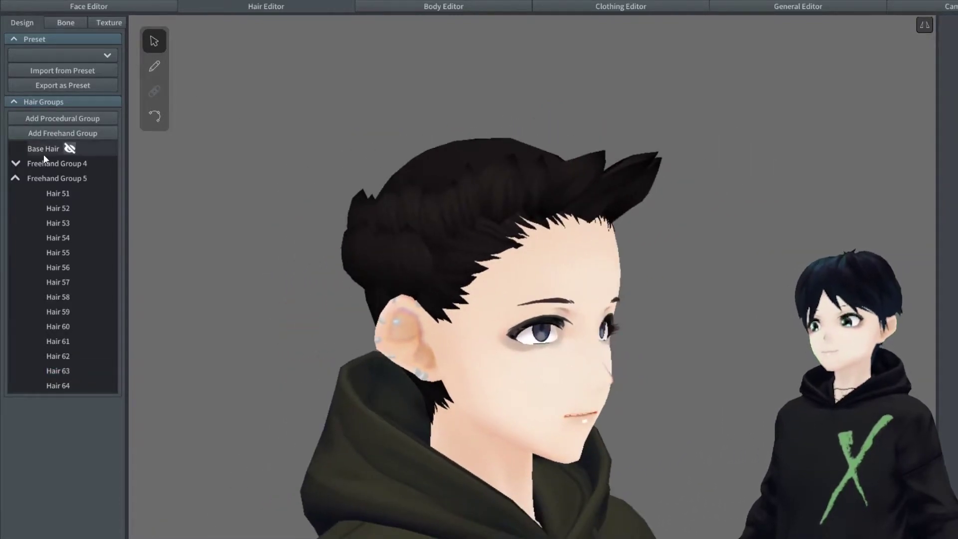
- Extend the lower row in Freehand Group 5 with short strands from above the ear forward to the temple and hairline
click(151, 66)
click(41, 178)
scroll(469, 280, up, 4)
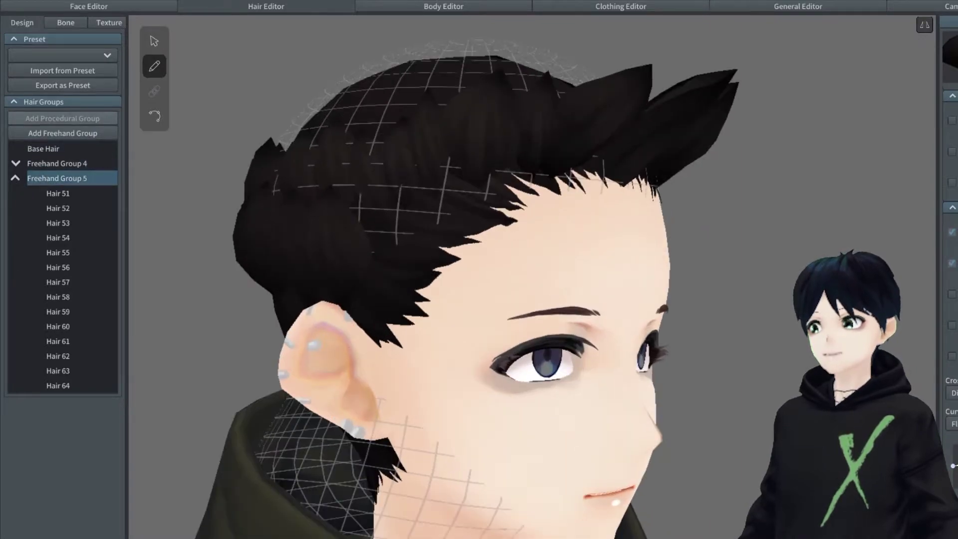
right_drag(549, 249, 473, 301)
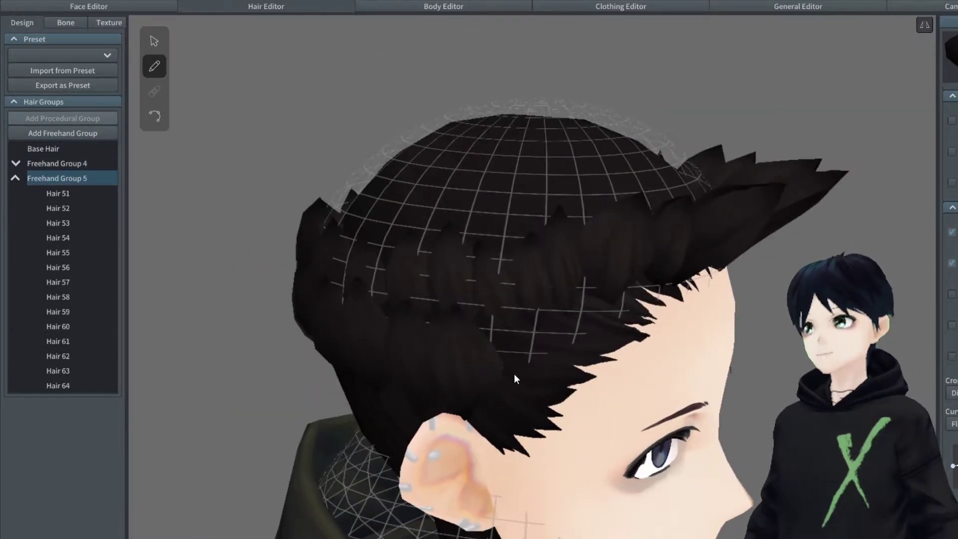
drag(502, 304, 520, 375)
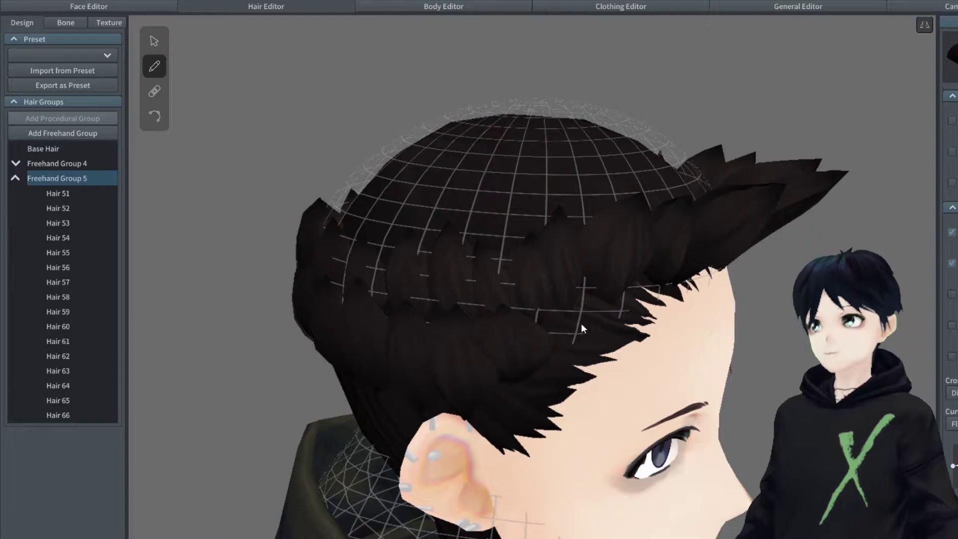
mouse_move(545, 302)
mouse_down()
mouse_move(567, 316)
mouse_move(591, 368)
mouse_up()
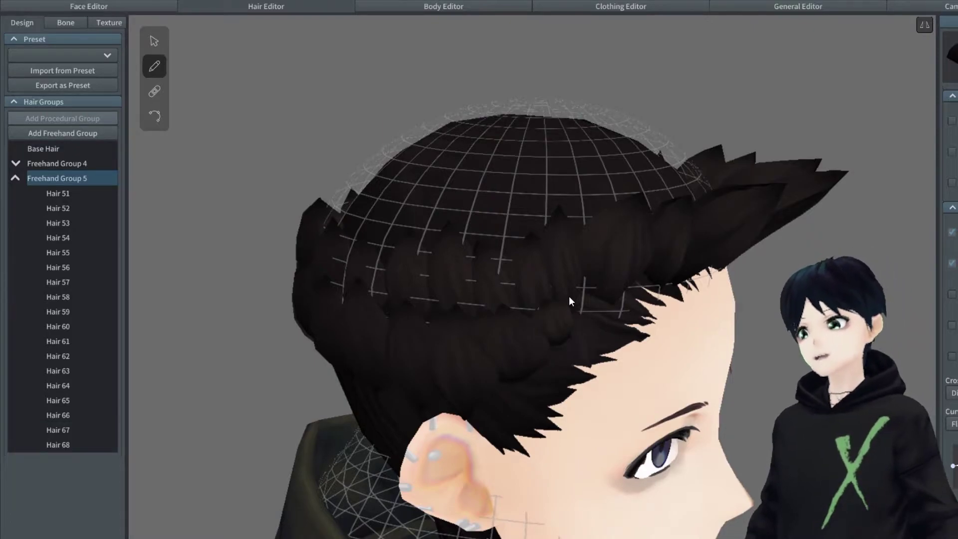
drag(569, 296, 626, 339)
drag(606, 294, 666, 330)
mouse_move(672, 333)
right_down()
mouse_move(654, 324)
mouse_move(437, 333)
right_up()
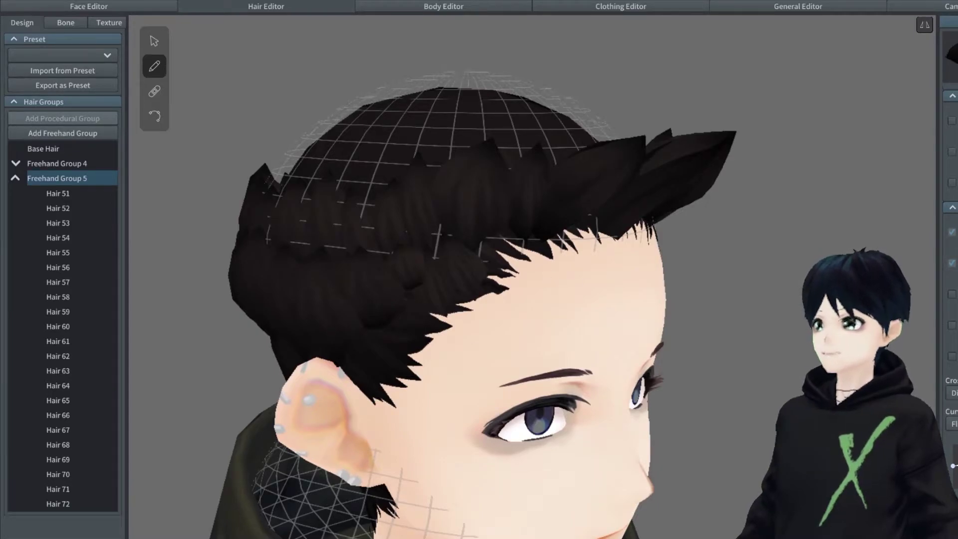
drag(402, 242, 439, 337)
- Select the small stray strand Hair 67 near the temple and delete it
click(154, 40)
click(406, 246)
right_drag(406, 246, 735, 394)
click(746, 370)
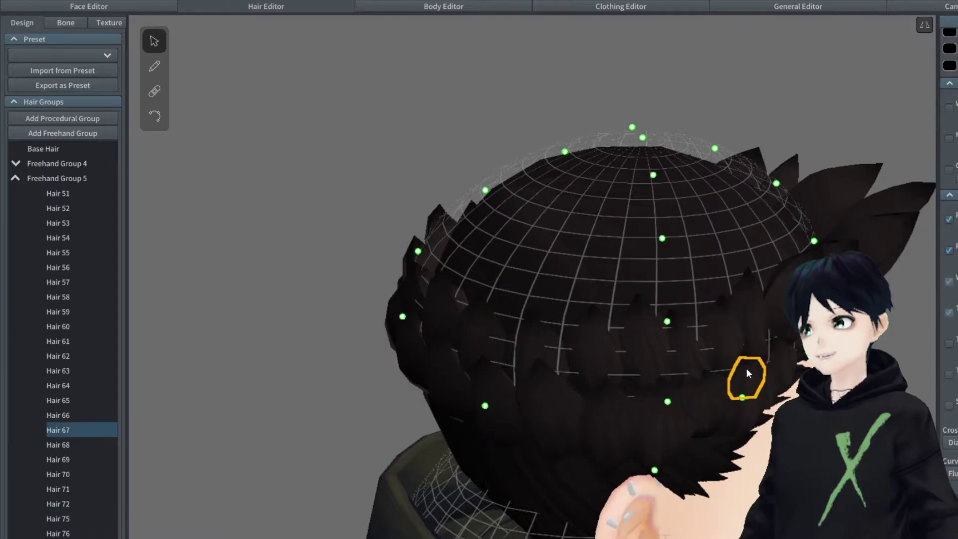
right_click(60, 431)
click(75, 425)
right_drag(684, 396, 568, 252)
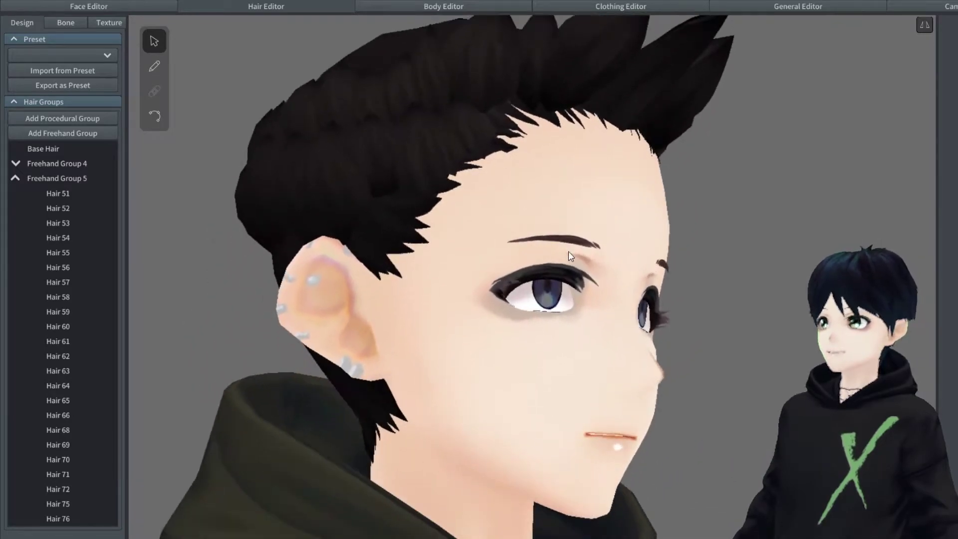
- Reselect Freehand Group 5 and draw short strands over the gap between the two rows at the back, redoing the first one shorter
click(58, 179)
click(154, 66)
mouse_move(190, 150)
right_down()
mouse_move(232, 208)
mouse_move(412, 327)
mouse_move(380, 327)
mouse_move(374, 254)
right_up()
scroll(400, 326, up, 3)
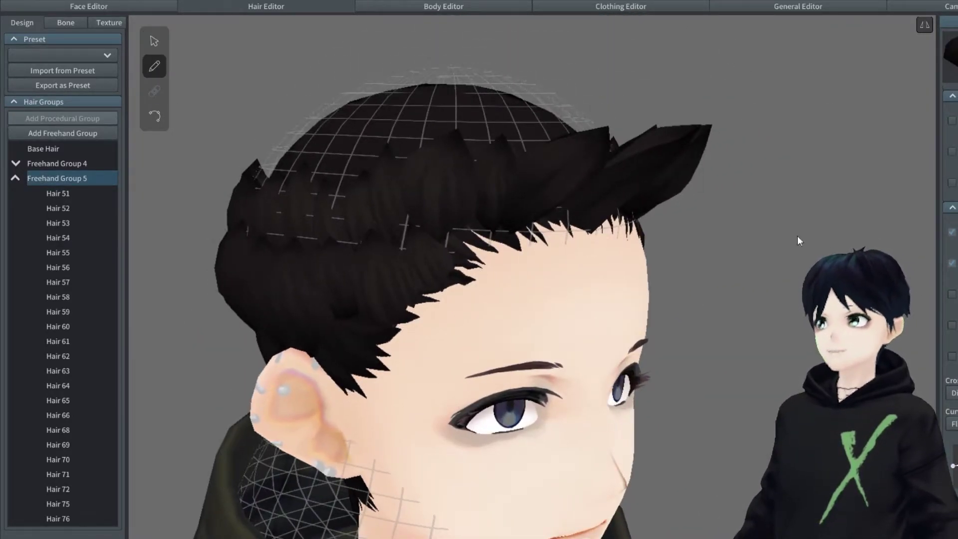
right_drag(752, 240, 711, 259)
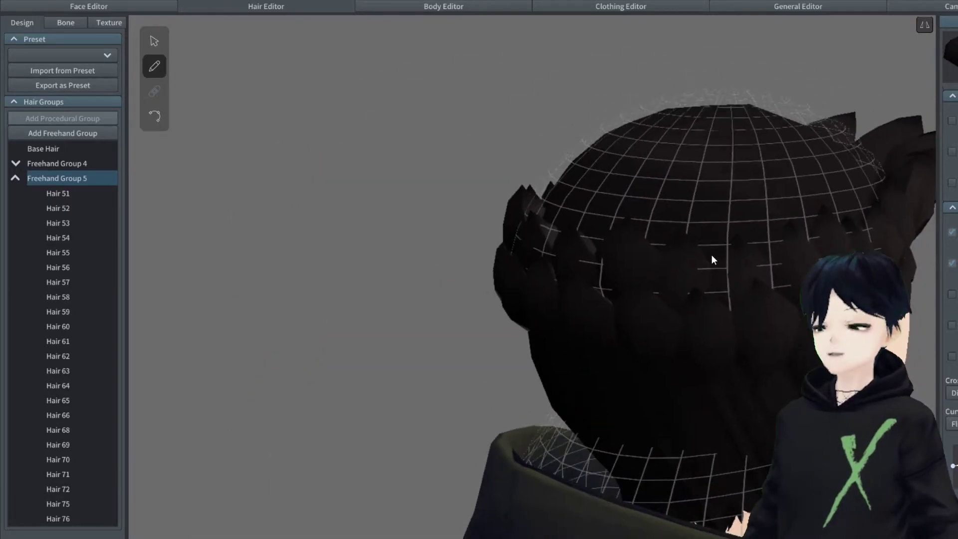
drag(717, 220, 724, 320)
key(ctrl+z)
drag(718, 252, 721, 319)
right_drag(676, 300, 792, 319)
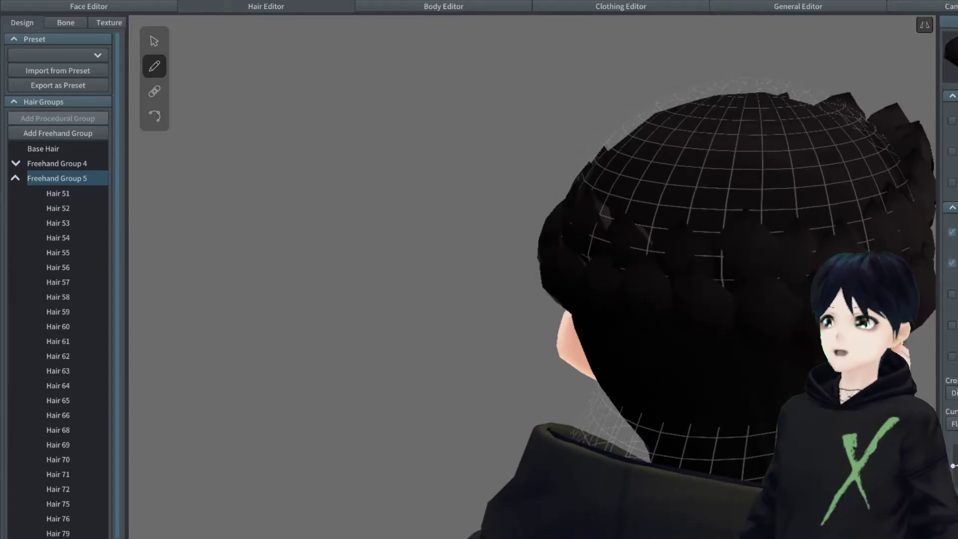
- Fill the remaining gaps between the rows with short overlapping strands around the side and back of the head
drag(667, 289, 895, 317)
right_drag(825, 240, 489, 349)
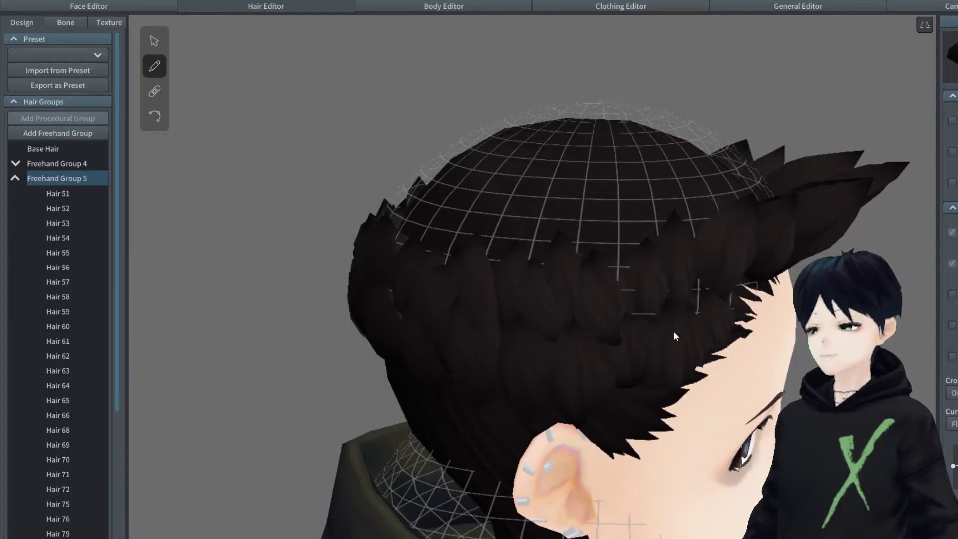
right_drag(620, 255, 538, 360)
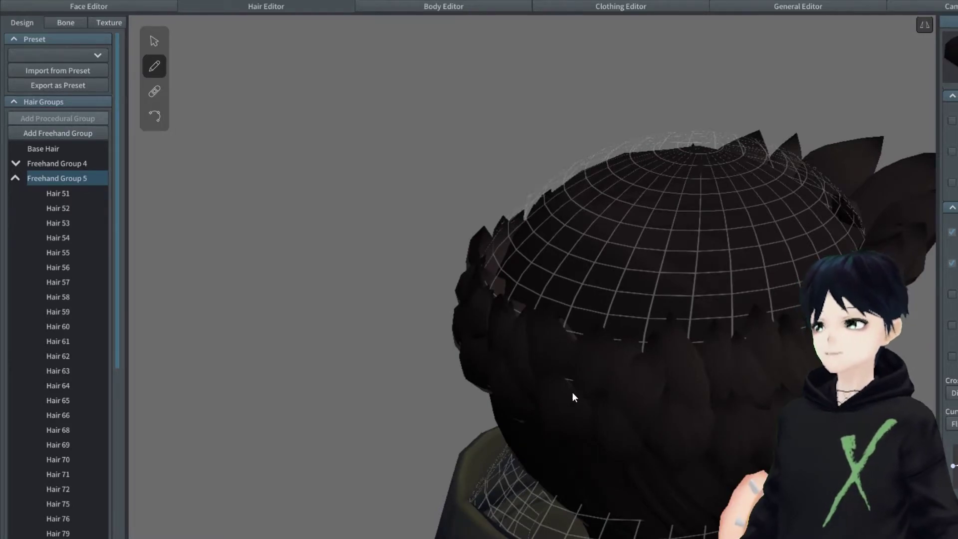
- Draw broader strands higher on the back of the head above the existing rows, undoing the misplaced ones
right_drag(650, 302, 687, 304)
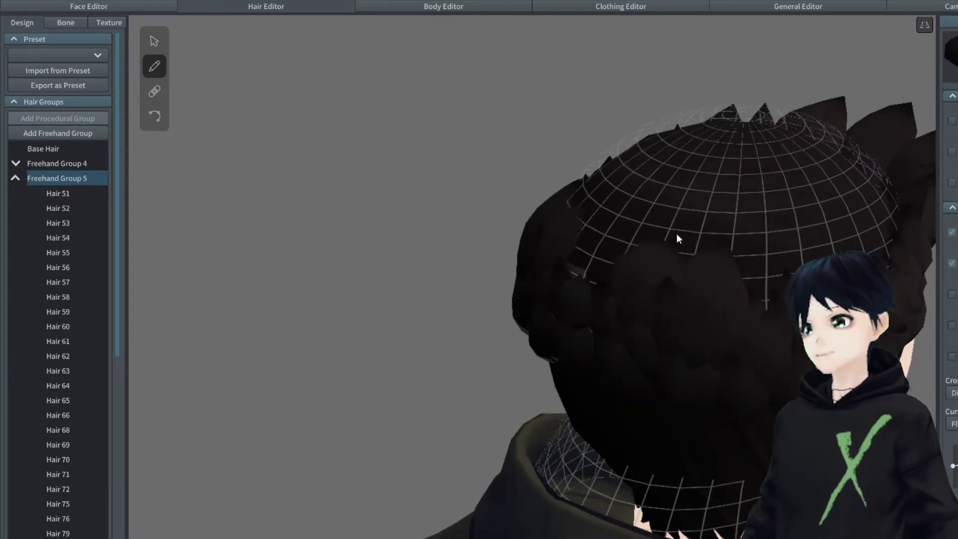
right_drag(818, 289, 756, 265)
right_drag(555, 257, 546, 267)
drag(491, 250, 519, 320)
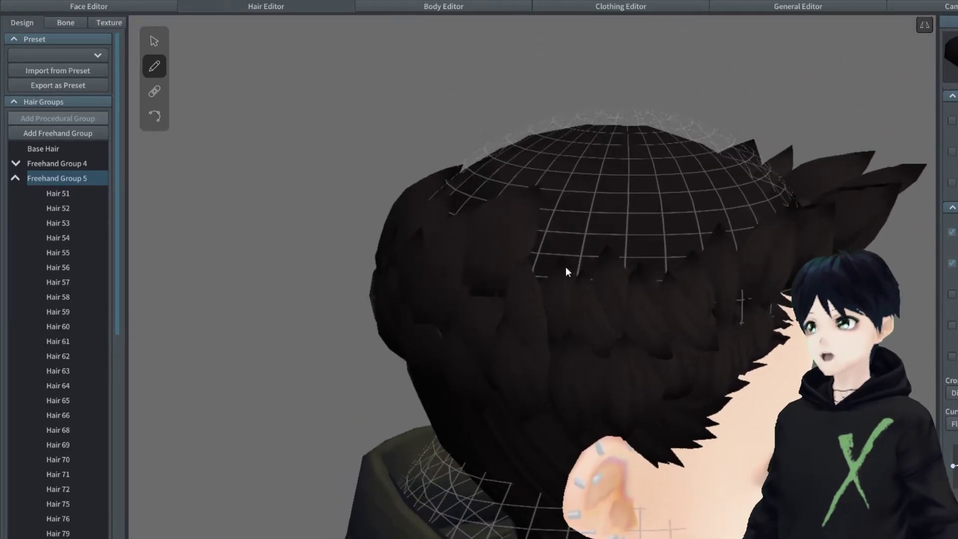
right_drag(564, 265, 597, 298)
key(ctrl+z)
drag(573, 259, 549, 340)
right_drag(695, 271, 594, 338)
key(ctrl+z)
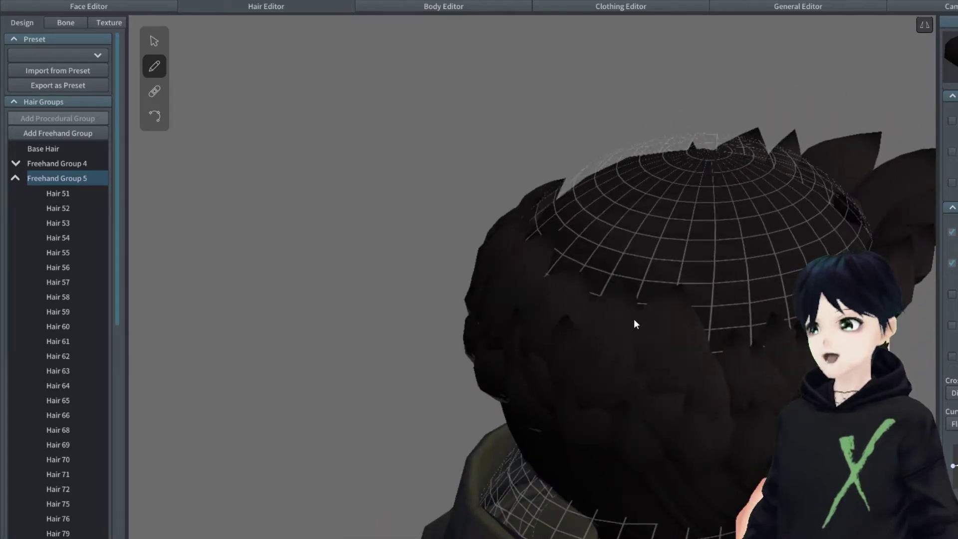
- Cover the crown with long broad strands between the top of the head and the back, side and front rows
drag(603, 275, 650, 217)
key(ctrl+z)
mouse_move(598, 308)
mouse_down()
mouse_move(623, 232)
mouse_move(677, 178)
mouse_up()
right_drag(720, 188, 620, 455)
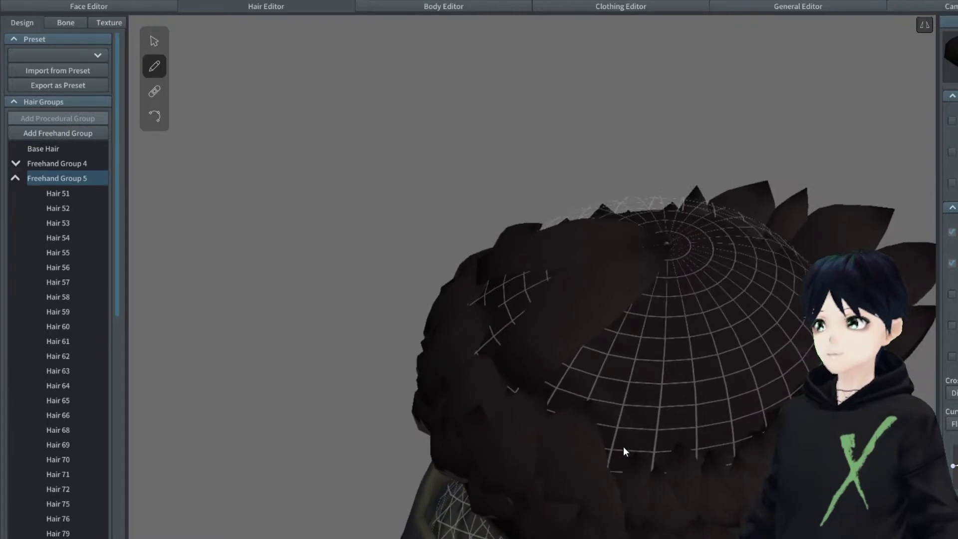
right_drag(676, 244, 687, 304)
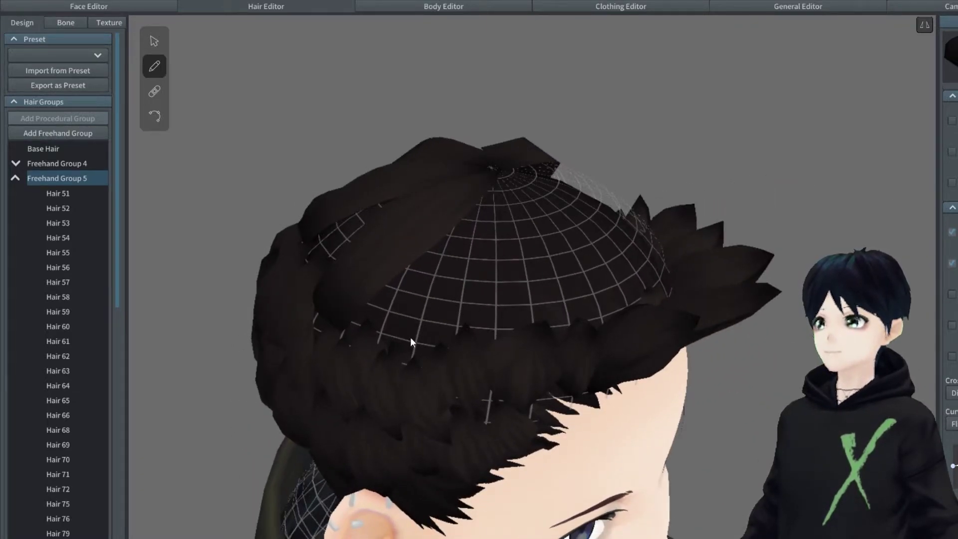
mouse_move(494, 183)
mouse_down()
mouse_move(519, 192)
mouse_move(556, 252)
mouse_move(575, 317)
mouse_up()
right_drag(558, 326, 434, 232)
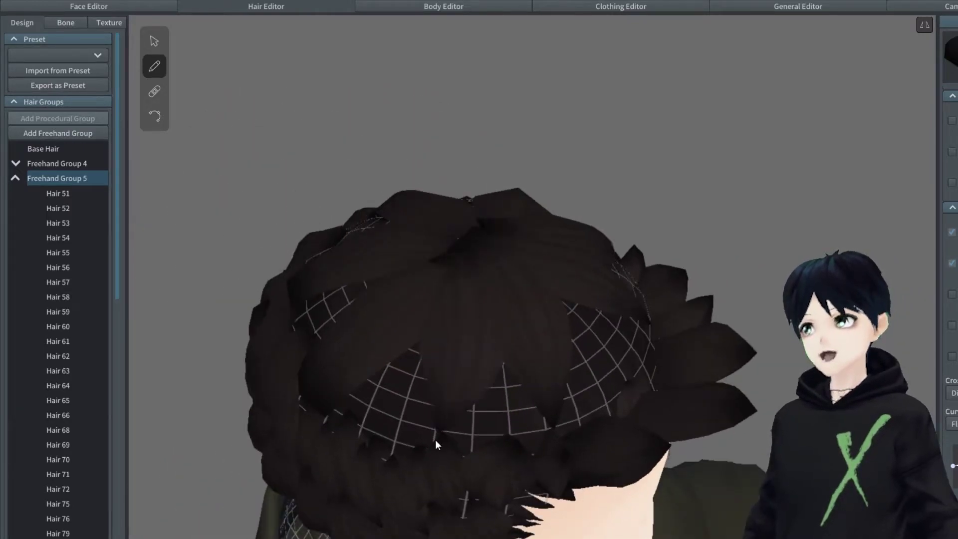
mouse_move(554, 384)
right_down()
mouse_move(518, 346)
mouse_move(533, 389)
right_up()
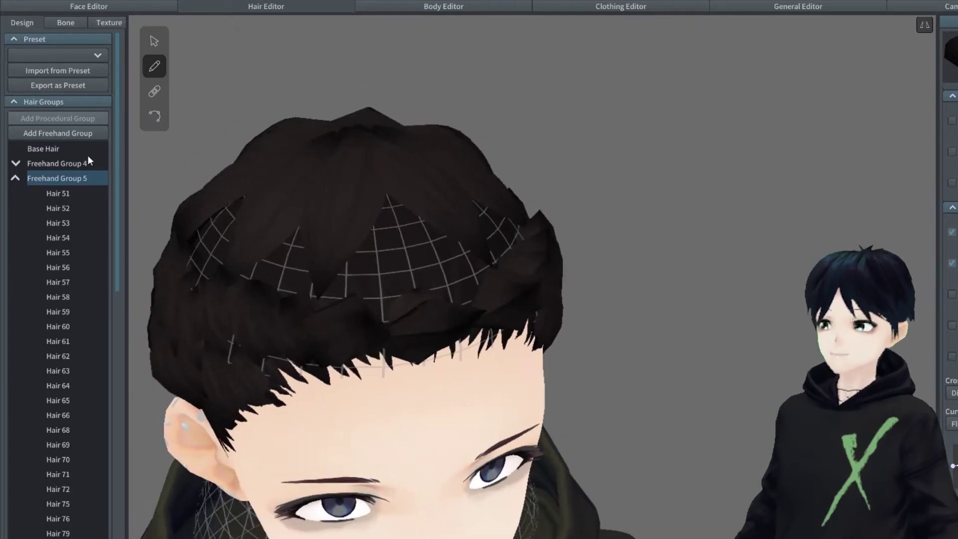
- Collapse Freehand Group 5, add another freehand group, and pull its guide mesh's upper points outward and up at front and back
click(16, 178)
click(95, 132)
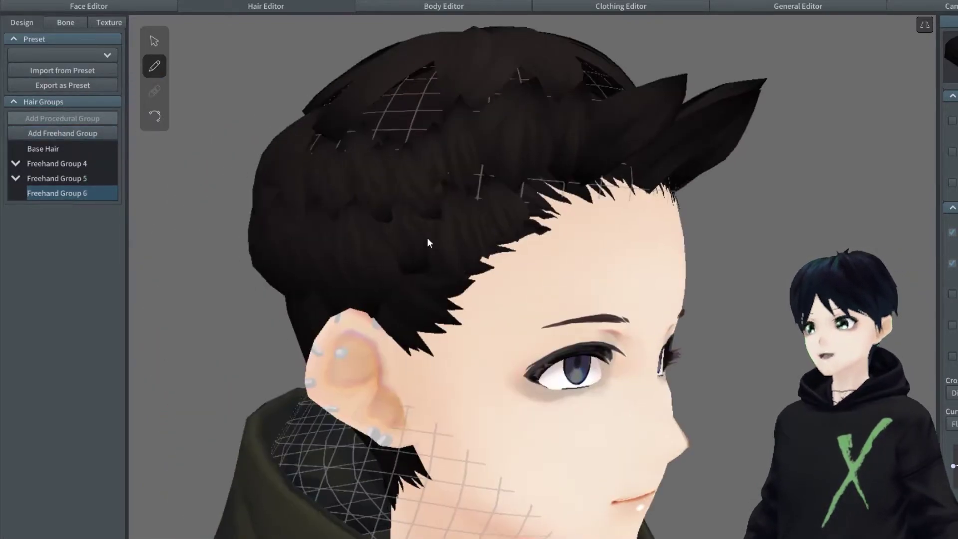
click(154, 41)
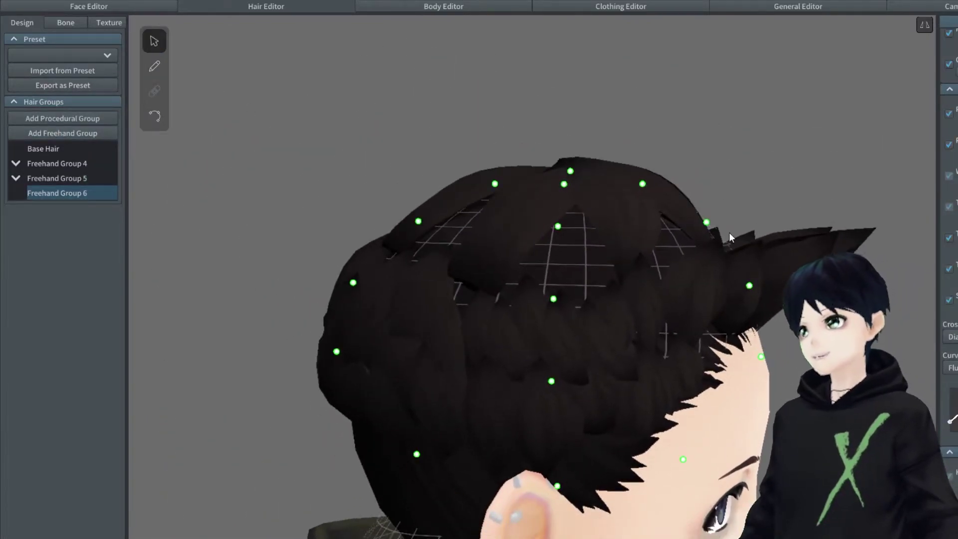
right_drag(753, 275, 677, 241)
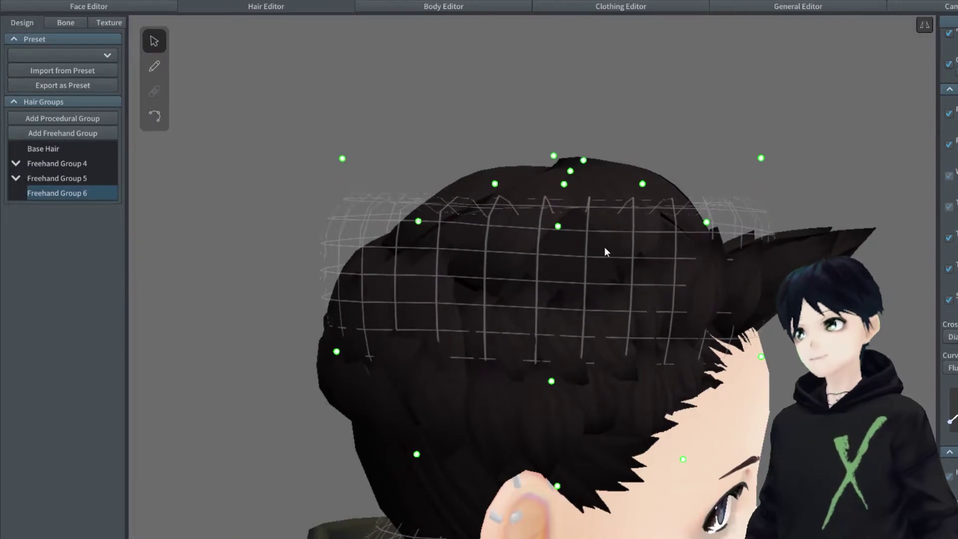
- Try an upward strand at the back of the head on the reshaped guide mesh, and undo it
key(p)
right_drag(823, 260, 730, 285)
drag(311, 359, 319, 225)
right_drag(539, 300, 430, 318)
scroll(323, 341, down, 4)
right_drag(321, 342, 377, 329)
key(ctrl+z)
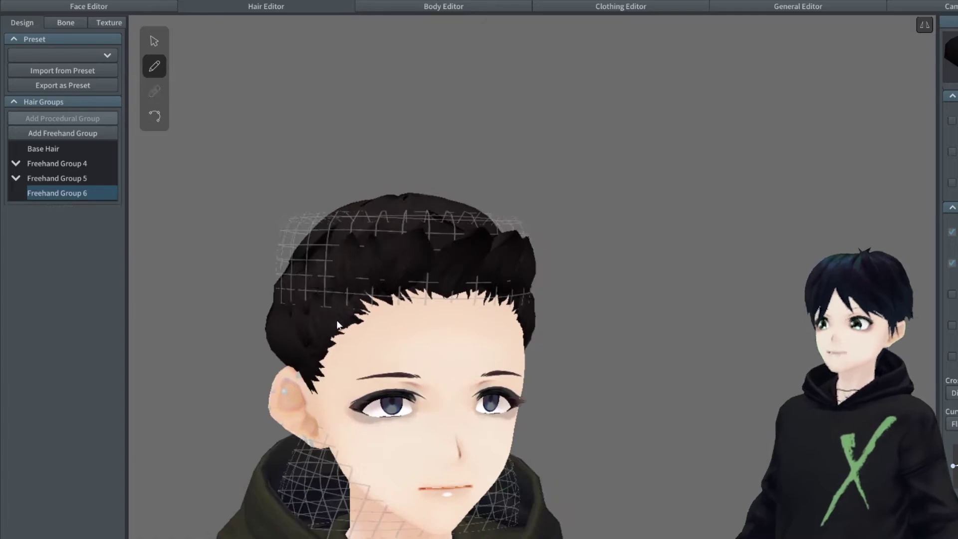
- Draw a broad upward strand on the front side of the head and move its root toward the hairline with its control points
drag(327, 268, 316, 231)
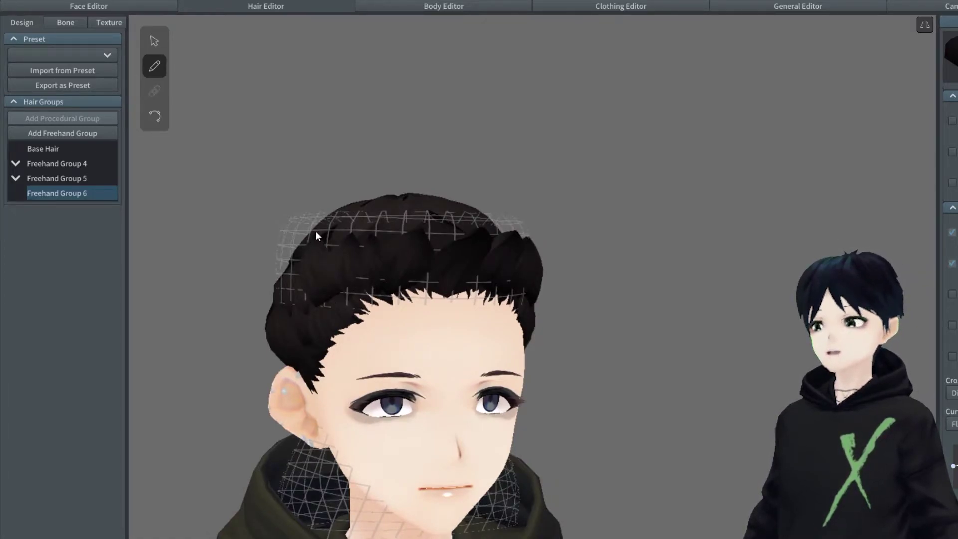
right_drag(315, 230, 387, 292)
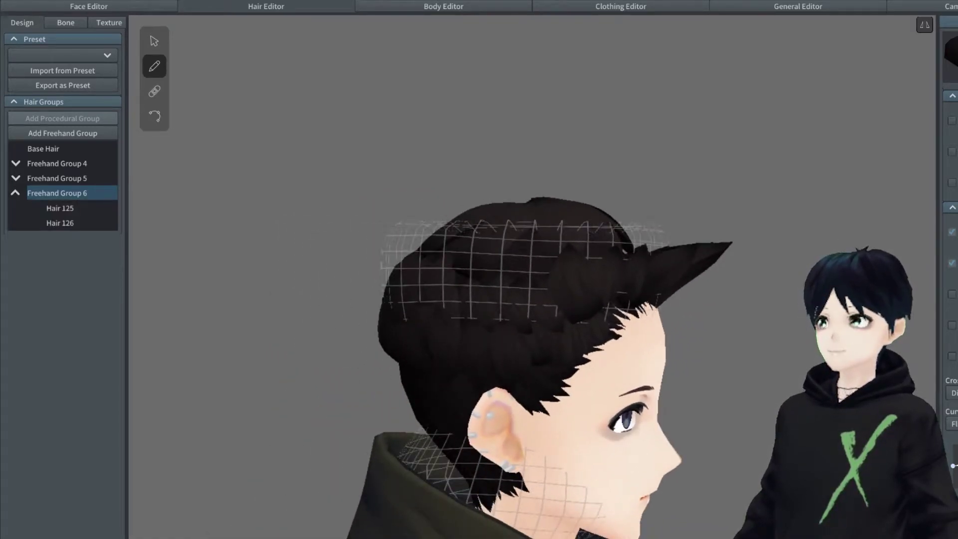
right_drag(763, 271, 488, 354)
click(154, 41)
click(499, 191)
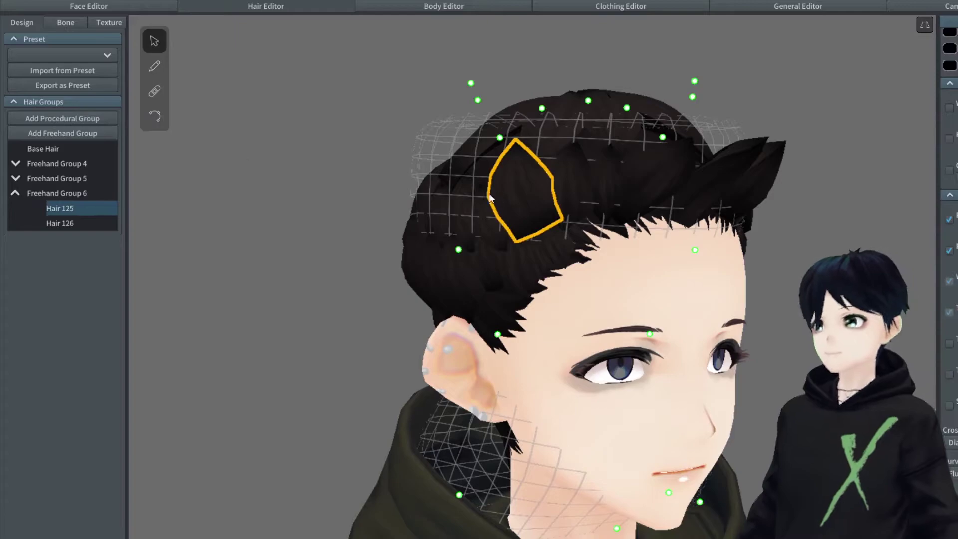
key(r)
drag(498, 238, 552, 250)
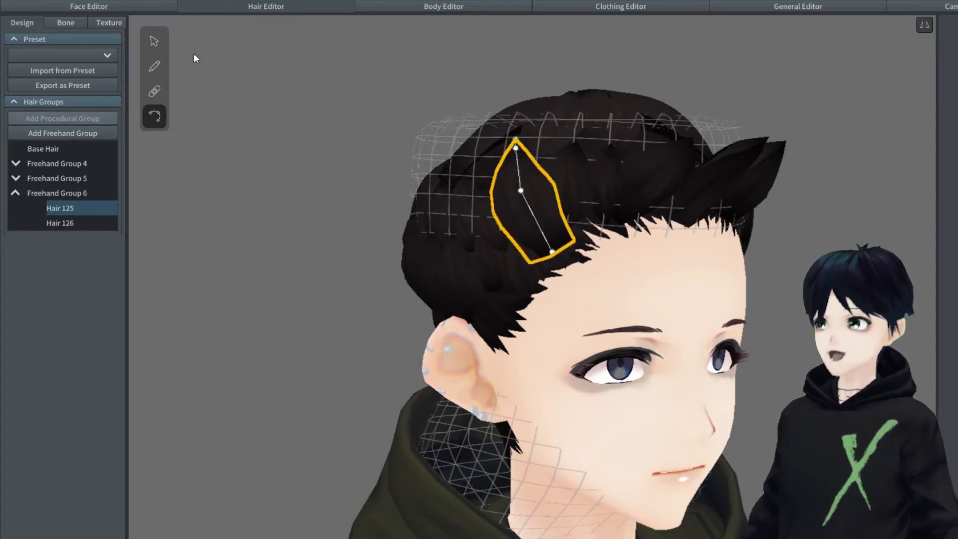
- Move Freehand Group 6's guide mesh inward at mid-height around the side and back of the head
click(154, 41)
click(57, 193)
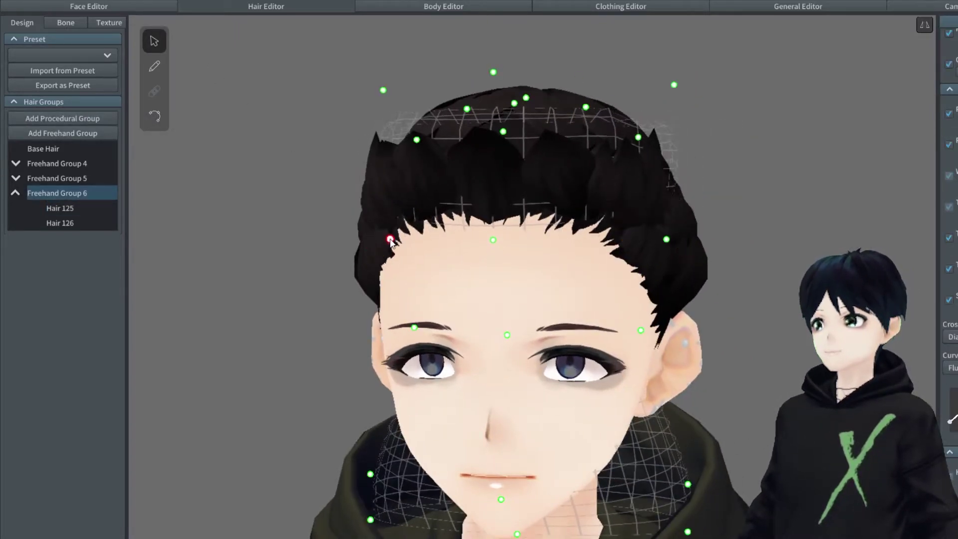
right_drag(440, 274, 740, 241)
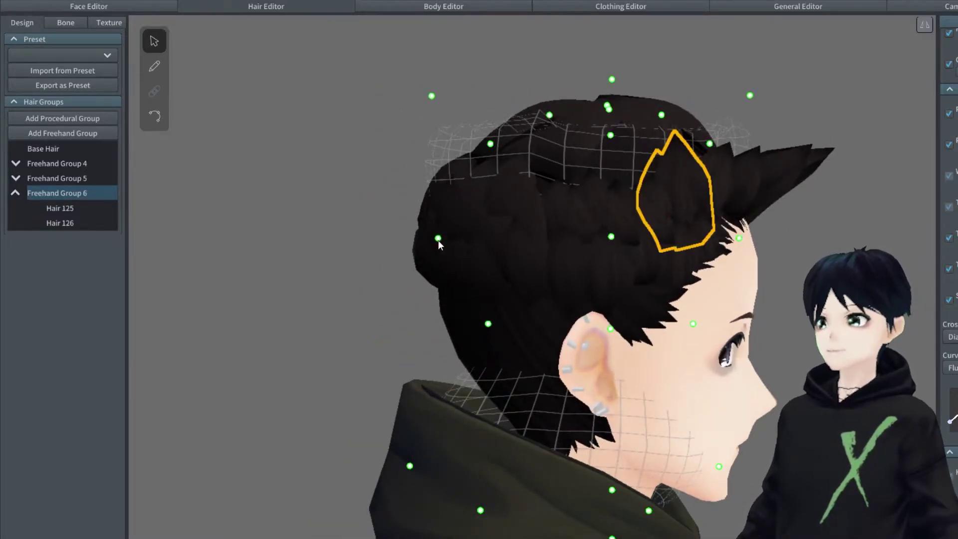
drag(438, 241, 460, 235)
right_drag(459, 235, 225, 280)
- Draw a row of short upward strands in Freehand Group 6 along the side of the head toward the back
click(154, 66)
mouse_move(298, 176)
right_down()
mouse_move(424, 268)
mouse_move(570, 181)
right_up()
click(100, 192)
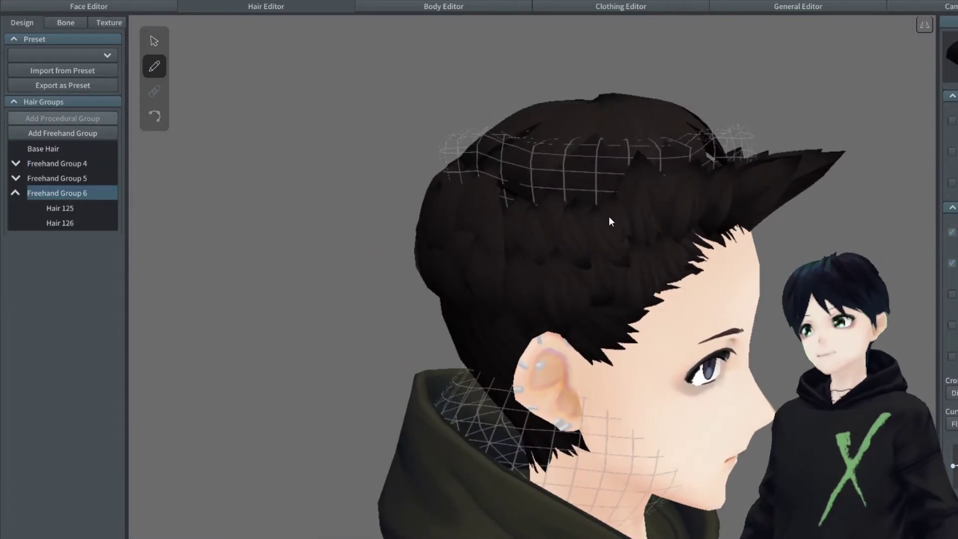
drag(614, 145, 525, 210)
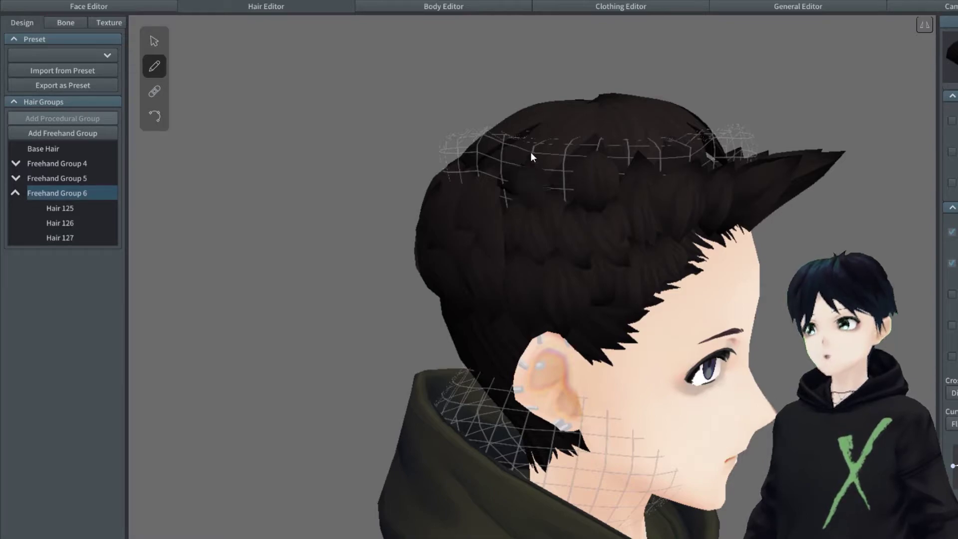
drag(528, 155, 569, 231)
drag(562, 144, 536, 205)
mouse_move(500, 152)
mouse_down()
mouse_move(476, 212)
mouse_move(487, 241)
mouse_up()
drag(466, 150, 457, 189)
right_drag(489, 181, 561, 189)
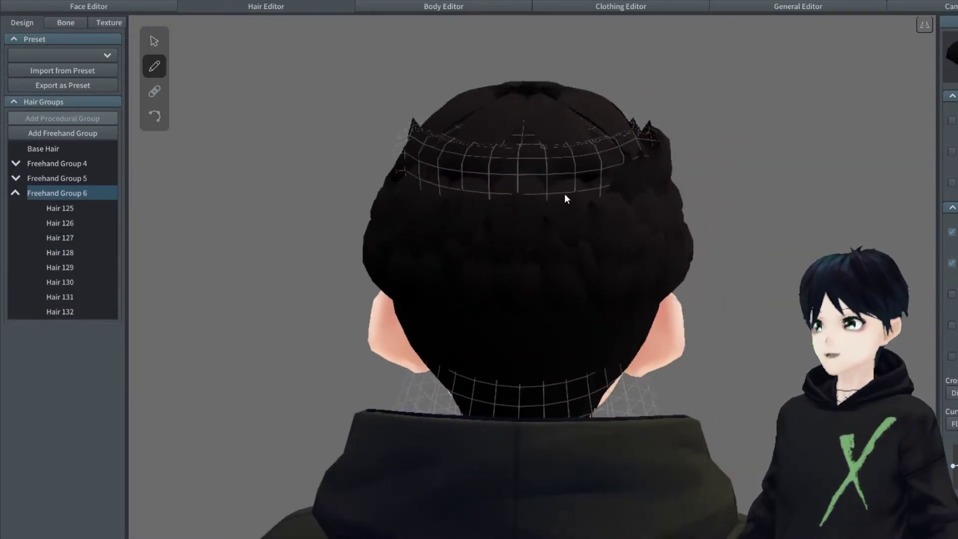
- Continue the row of upward strands across the back of the head on the guide mesh
mouse_move(600, 157)
mouse_down()
mouse_move(589, 210)
mouse_move(546, 206)
mouse_up()
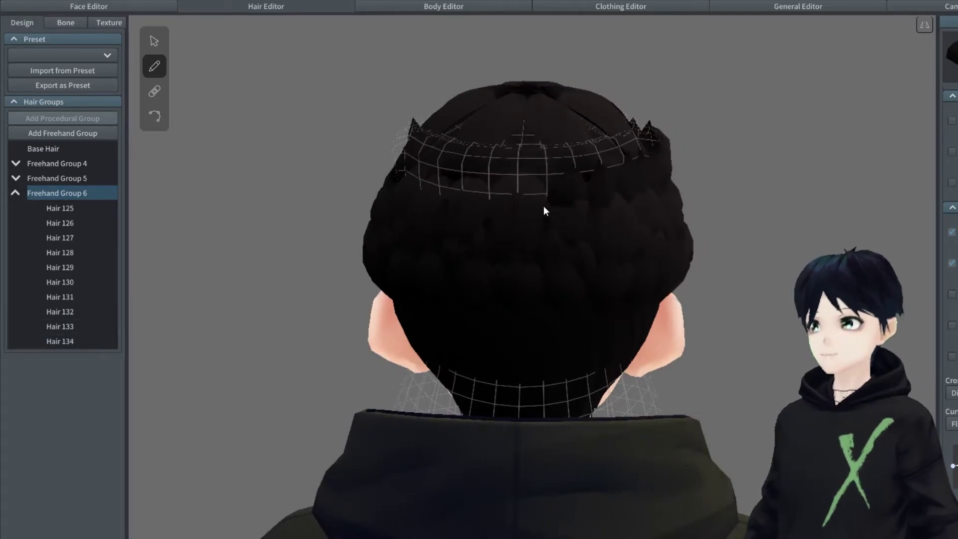
drag(541, 162, 519, 205)
drag(510, 165, 488, 209)
drag(478, 165, 458, 210)
mouse_move(466, 222)
right_down()
mouse_move(535, 240)
mouse_move(604, 207)
mouse_move(523, 232)
right_up()
drag(498, 175, 486, 209)
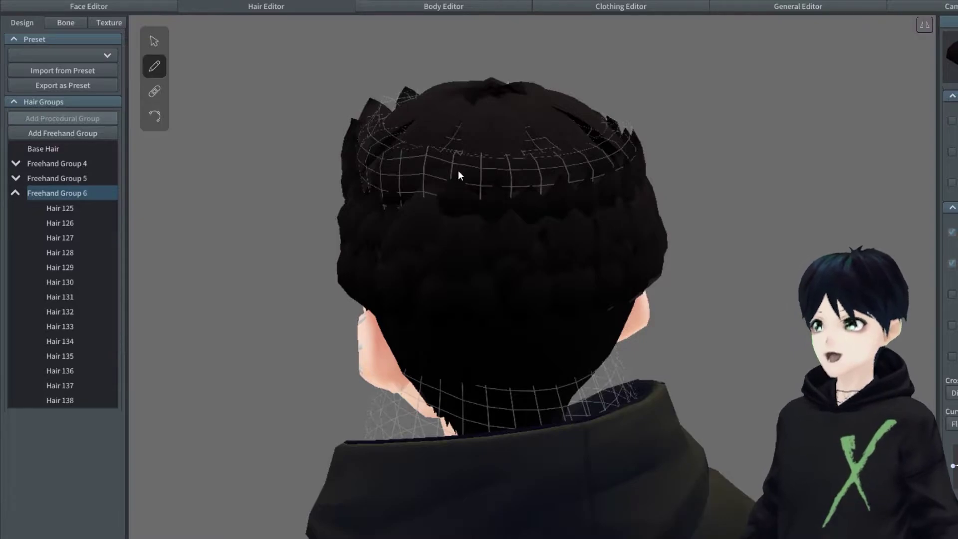
drag(458, 170, 446, 210)
- Draw upward strands along the opposite side of the head from the back to the front
right_drag(426, 171, 444, 222)
mouse_move(496, 150)
mouse_down()
mouse_move(486, 184)
mouse_move(452, 196)
mouse_up()
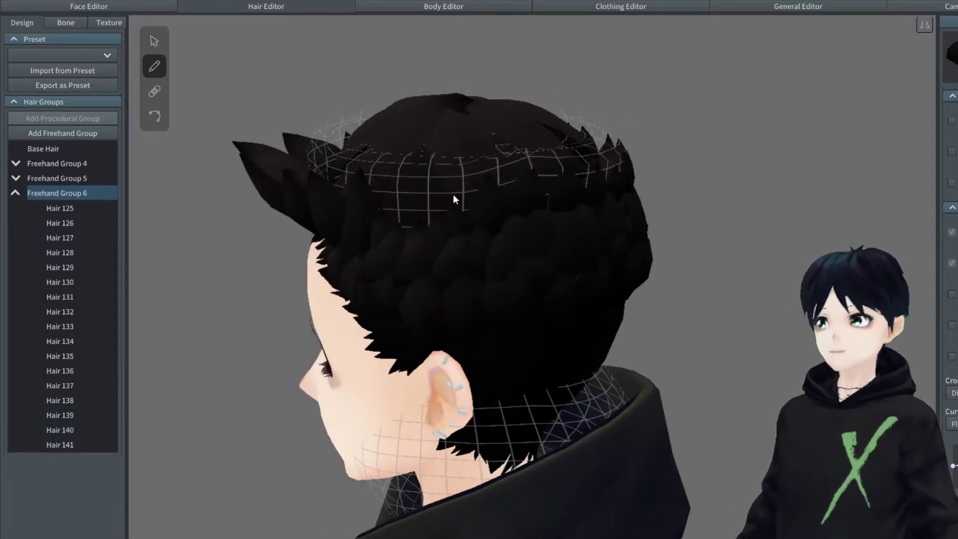
drag(432, 159, 423, 204)
drag(399, 160, 389, 194)
drag(368, 161, 361, 195)
right_drag(372, 202, 512, 286)
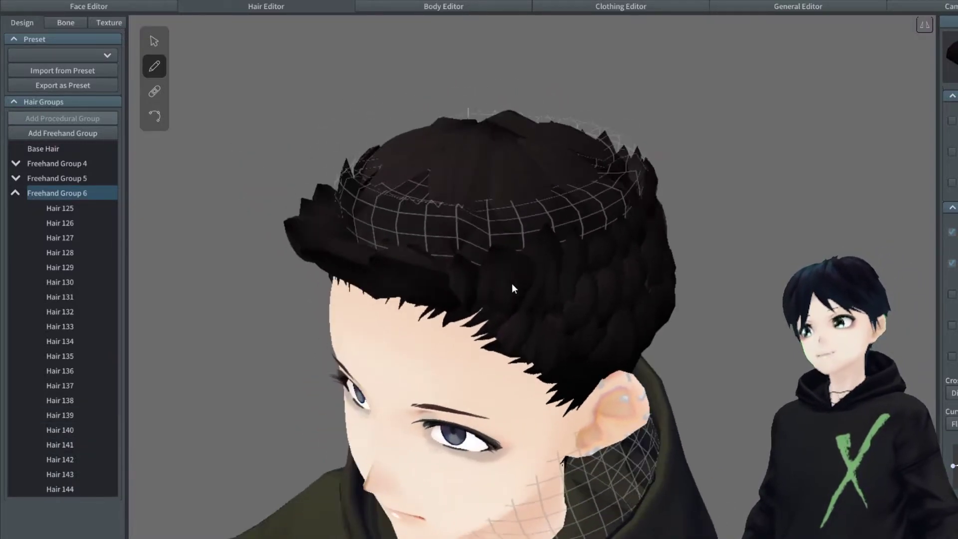
click(507, 228)
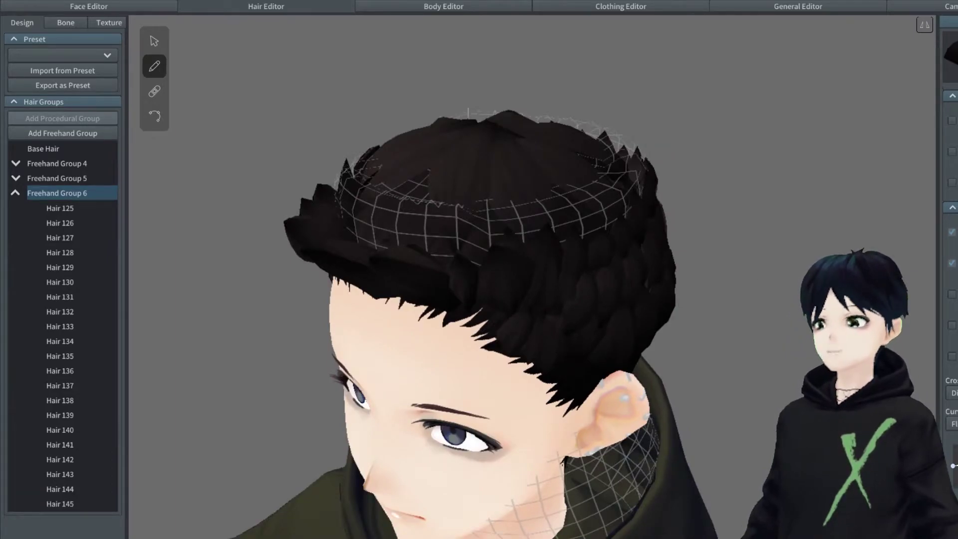
- Try upward strands on the guide mesh above the centre of the forehead, and undo them
right_drag(661, 234, 537, 319)
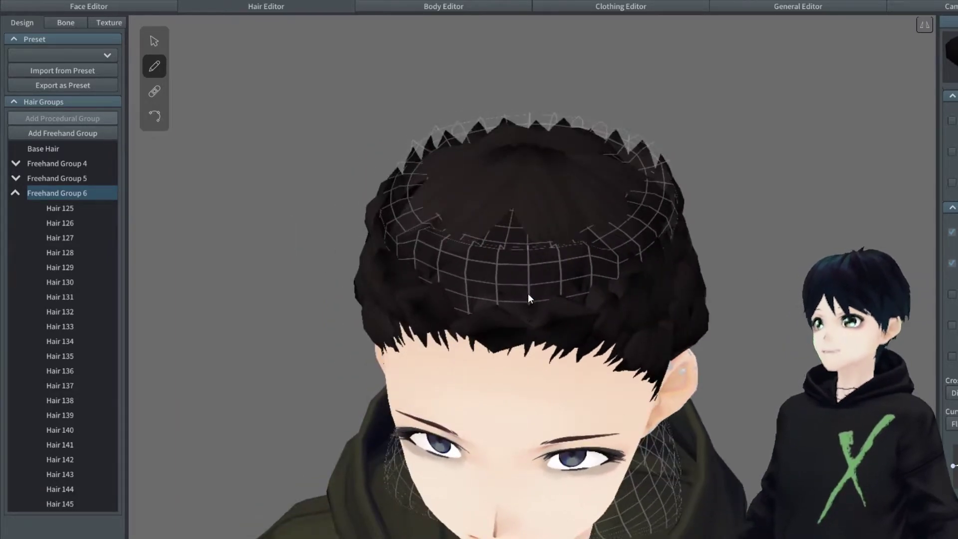
drag(528, 261, 527, 258)
drag(465, 311, 471, 266)
mouse_move(494, 310)
right_down()
mouse_move(551, 260)
mouse_move(566, 264)
right_up()
key(ctrl+z)
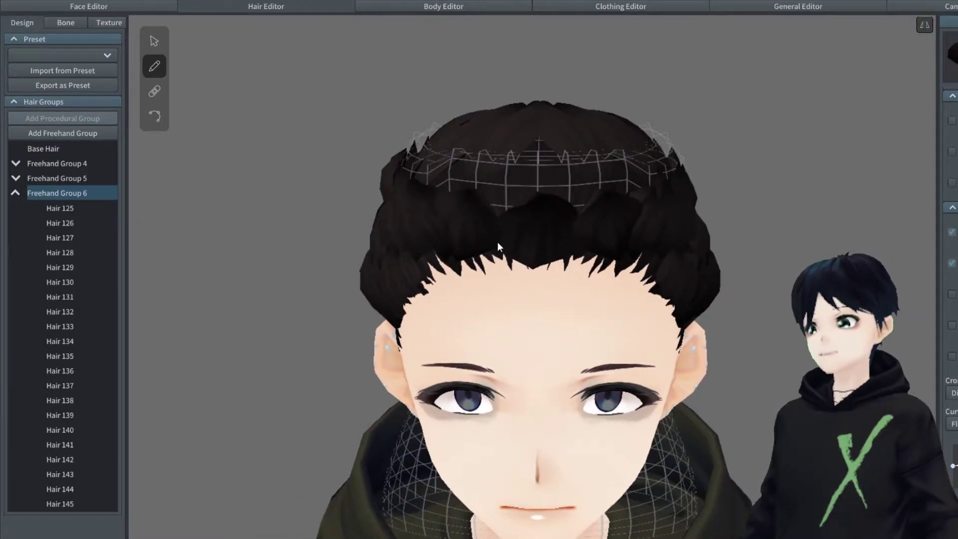
- Fill the front of the guide mesh above the forehead with a row of short upward strands
drag(496, 207, 498, 159)
mouse_move(498, 158)
right_down()
mouse_move(477, 226)
mouse_move(538, 244)
right_up()
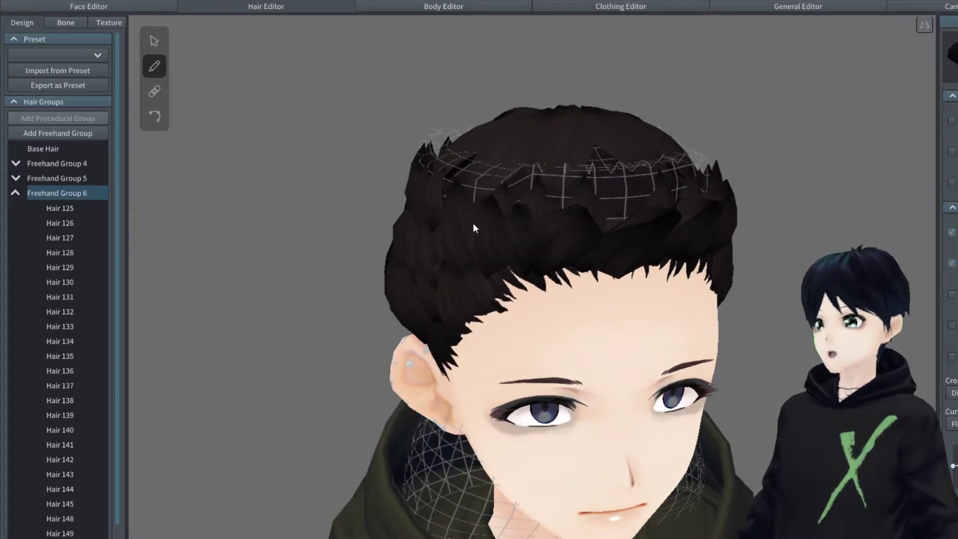
right_drag(475, 175, 525, 244)
drag(546, 236, 636, 217)
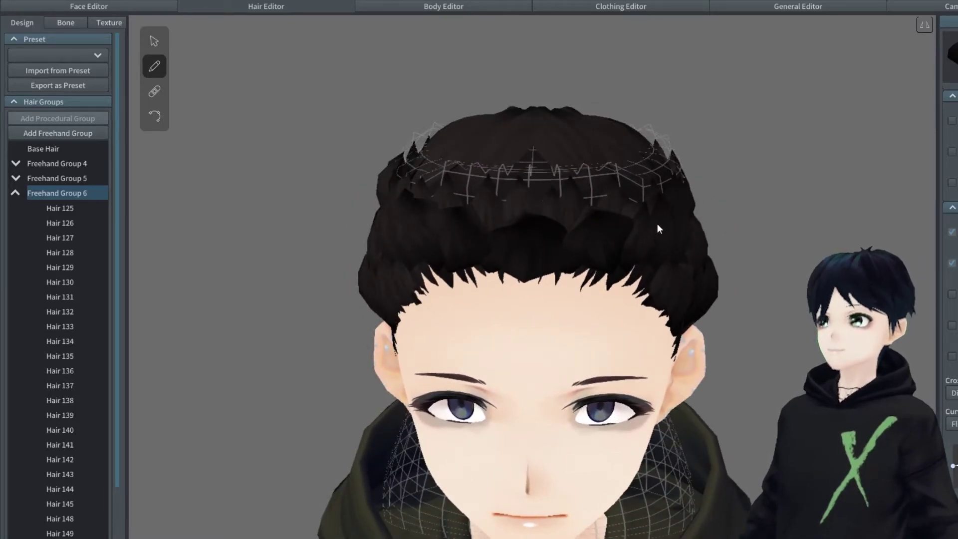
drag(465, 168, 600, 243)
- Pull the guide mesh's upper front points forward and up, and nudge its mid-height back point inward
mouse_move(588, 169)
right_down()
mouse_move(667, 213)
mouse_move(301, 135)
right_up()
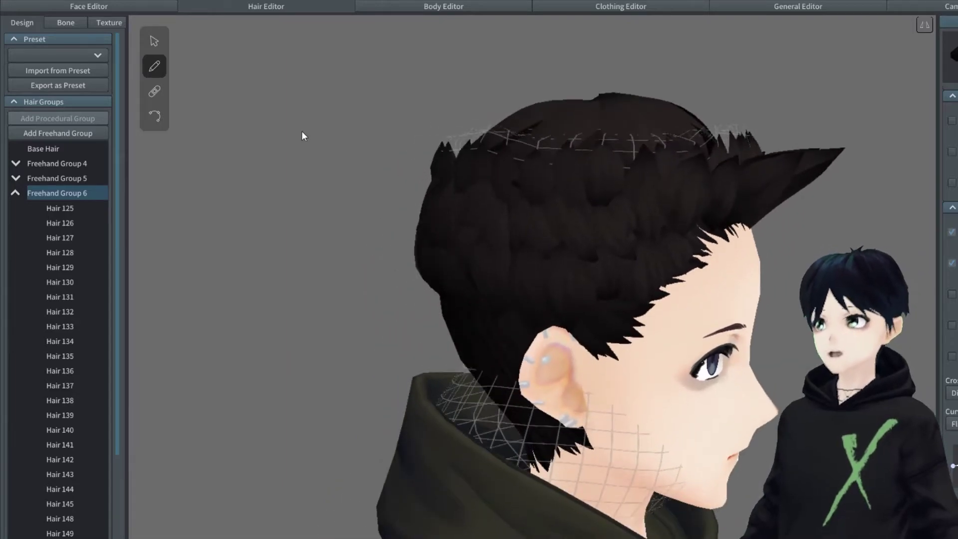
click(154, 40)
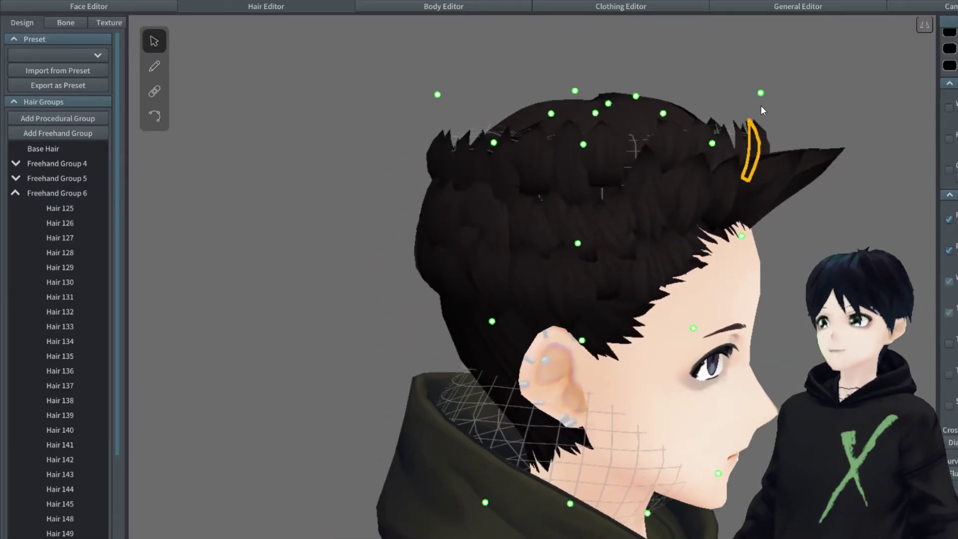
right_drag(777, 100, 405, 253)
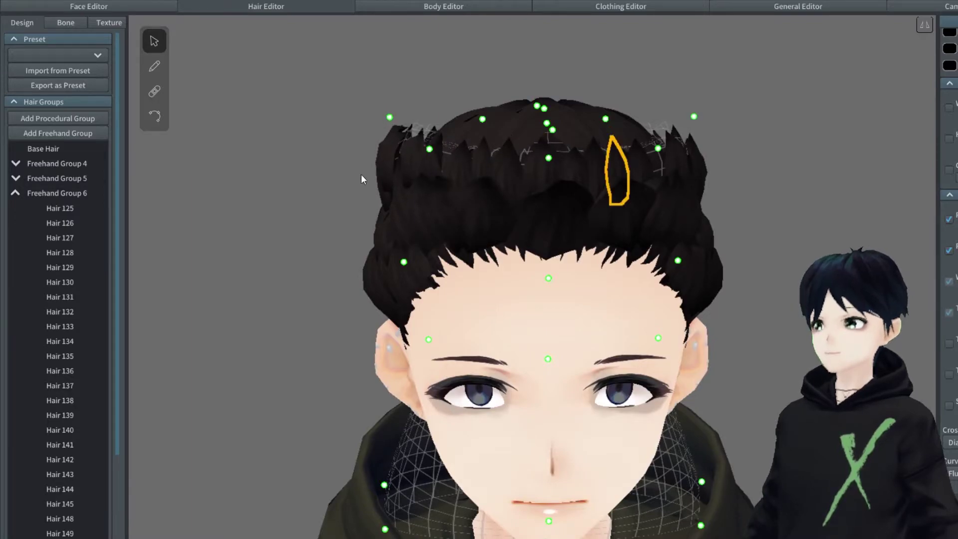
right_drag(355, 174, 402, 172)
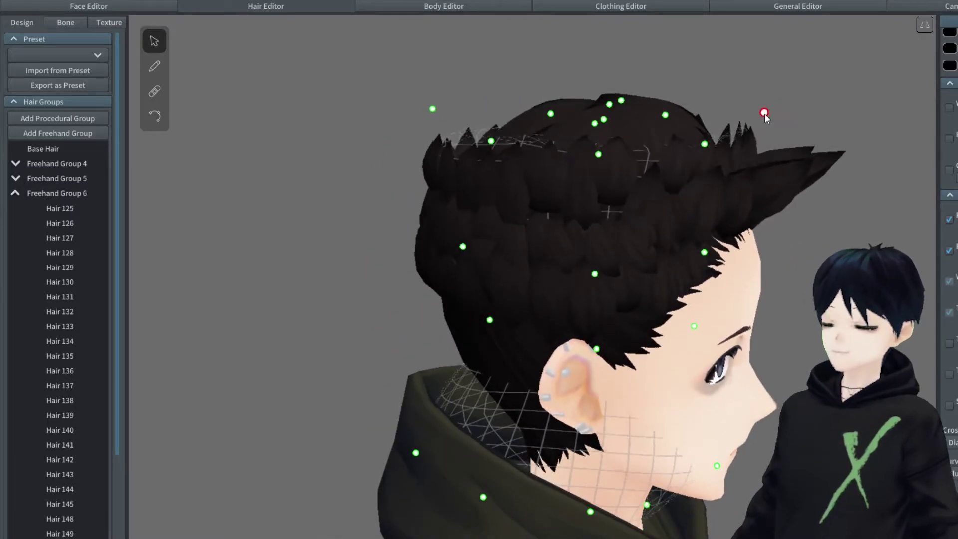
drag(801, 113, 792, 106)
drag(702, 149, 752, 124)
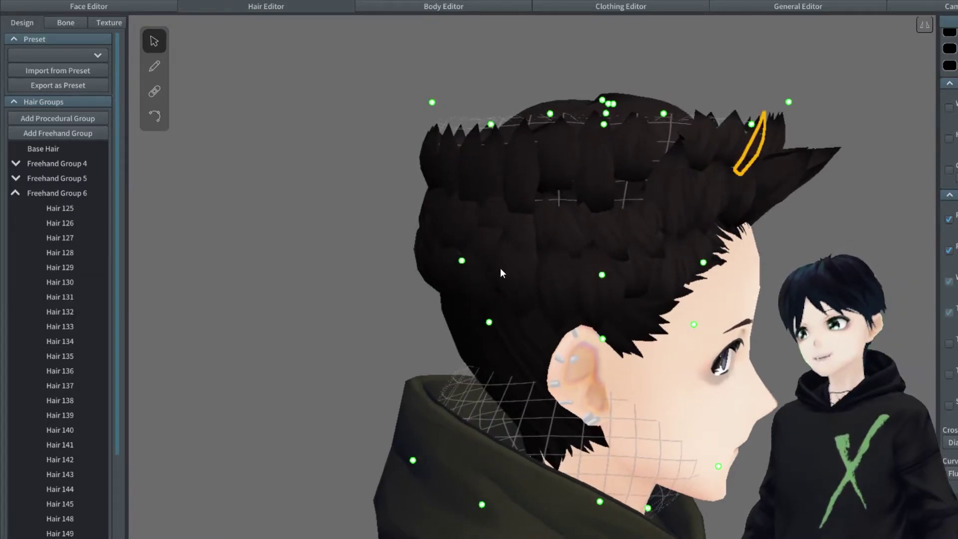
drag(468, 262, 476, 265)
drag(788, 102, 812, 108)
- Narrow the guide mesh at the temples and widen its upper front corners on both sides of the head
click(846, 231)
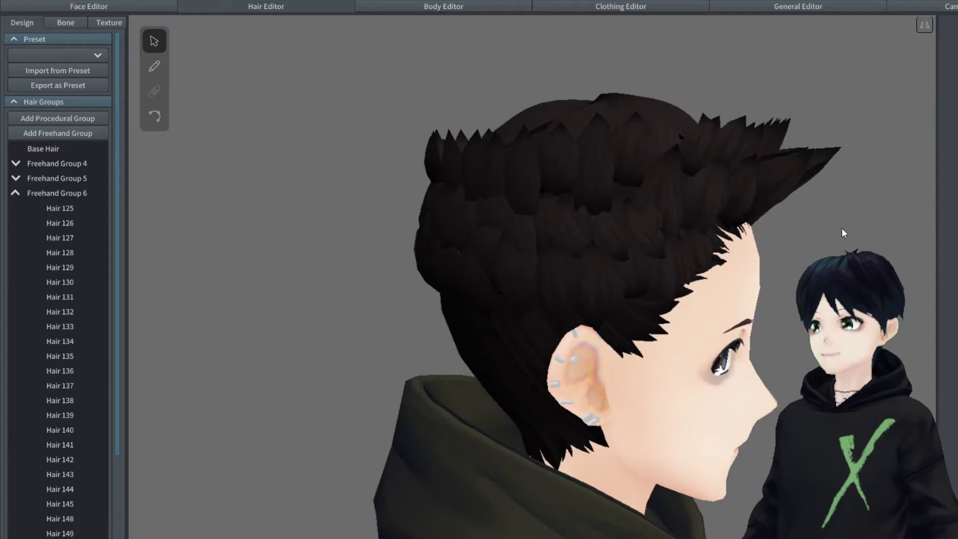
drag(847, 231, 794, 229)
click(394, 147)
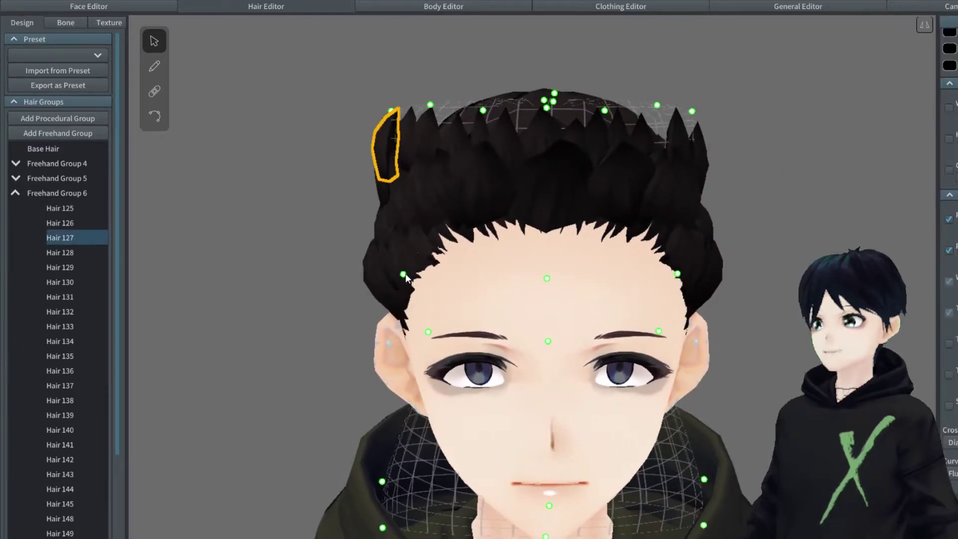
drag(402, 273, 426, 272)
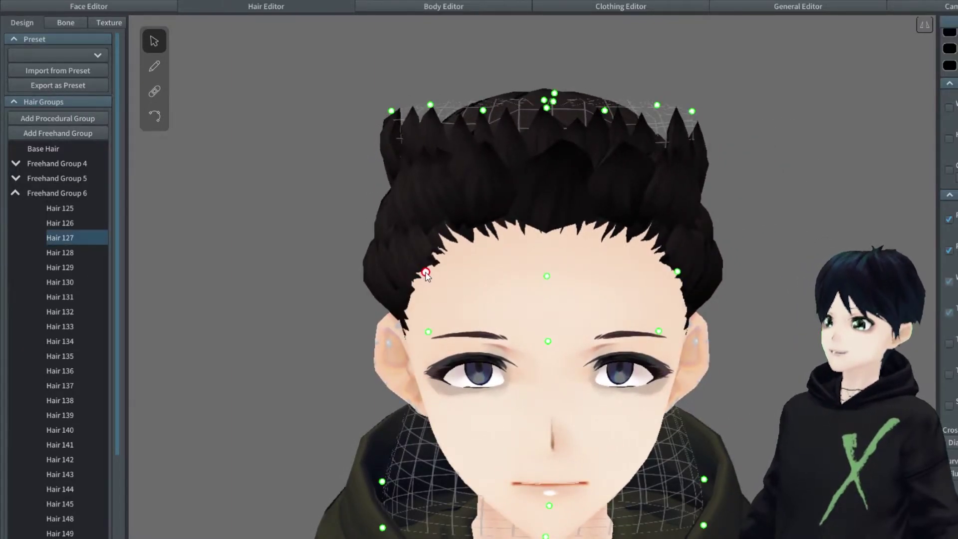
click(391, 110)
mouse_move(391, 110)
mouse_down()
mouse_move(428, 103)
mouse_move(380, 104)
mouse_up()
drag(657, 103, 701, 107)
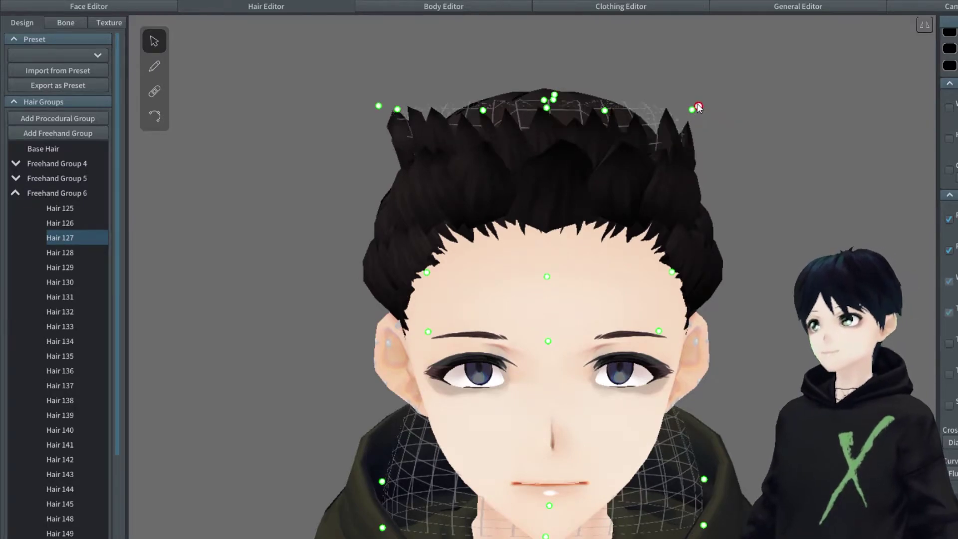
- Adjust the guide mesh's side points at the temples and refine its upper front corners
click(272, 150)
right_drag(556, 142, 633, 229)
click(621, 161)
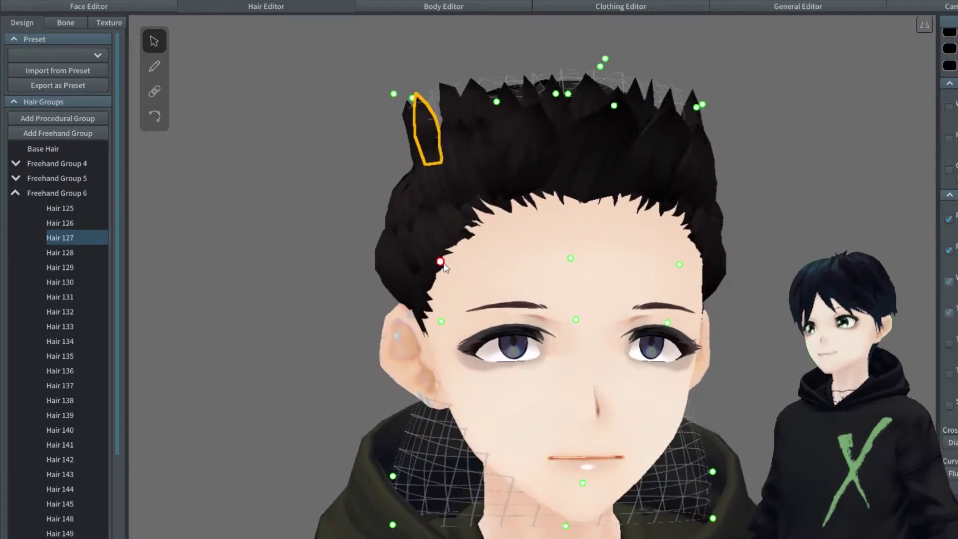
right_drag(414, 302, 381, 93)
mouse_move(393, 113)
mouse_down()
mouse_move(412, 143)
mouse_move(385, 131)
mouse_move(393, 128)
mouse_up()
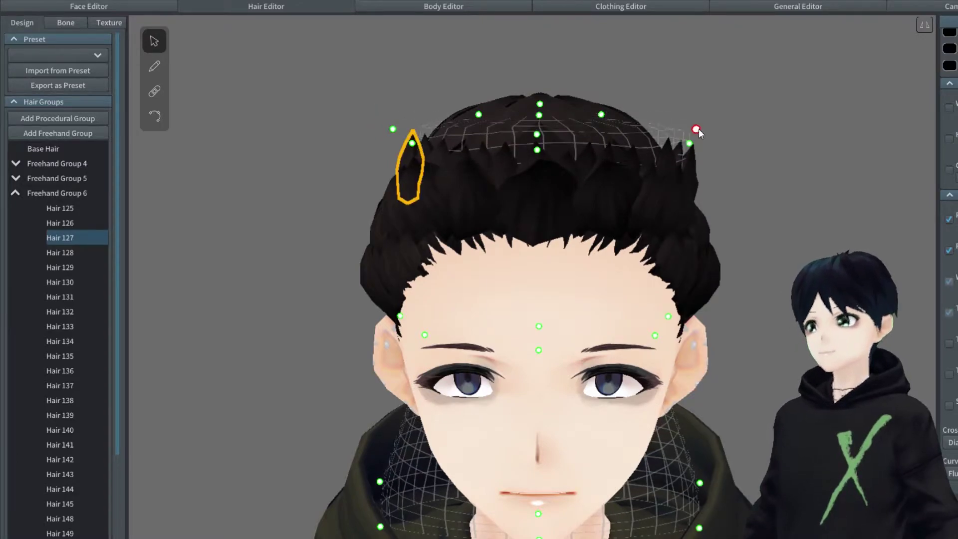
right_drag(731, 143, 719, 136)
click(723, 183)
- Collapse Freehand Group 6 and add another freehand group
mouse_move(723, 184)
right_down()
mouse_move(751, 166)
mouse_move(792, 176)
mouse_move(788, 168)
mouse_move(789, 194)
mouse_move(784, 174)
mouse_move(784, 182)
mouse_move(697, 186)
mouse_move(765, 185)
mouse_move(752, 194)
mouse_move(696, 195)
mouse_move(729, 196)
right_up()
scroll(784, 183, down, 4)
scroll(753, 194, up, 5)
middle_drag(728, 196, 699, 237)
right_drag(698, 237, 690, 233)
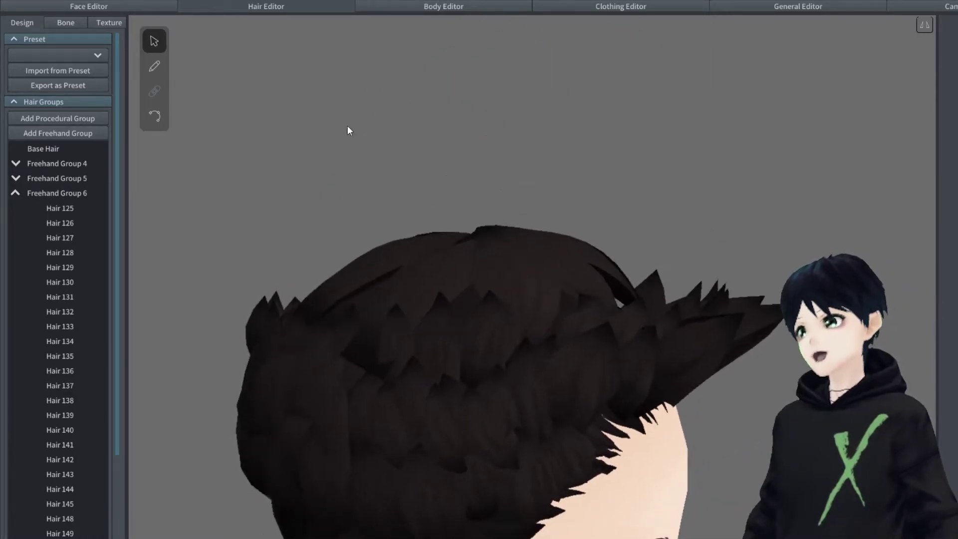
middle_drag(463, 298, 471, 267)
click(16, 192)
click(75, 193)
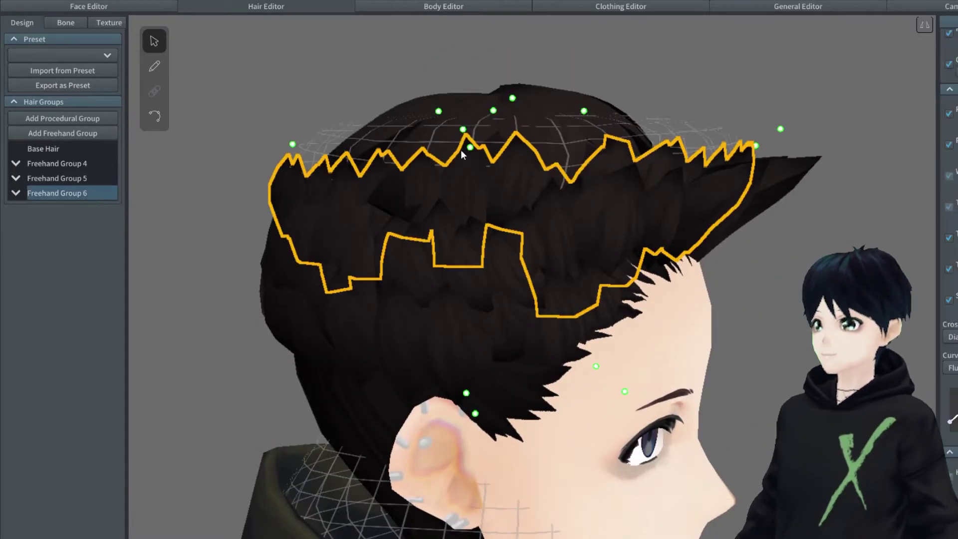
click(83, 132)
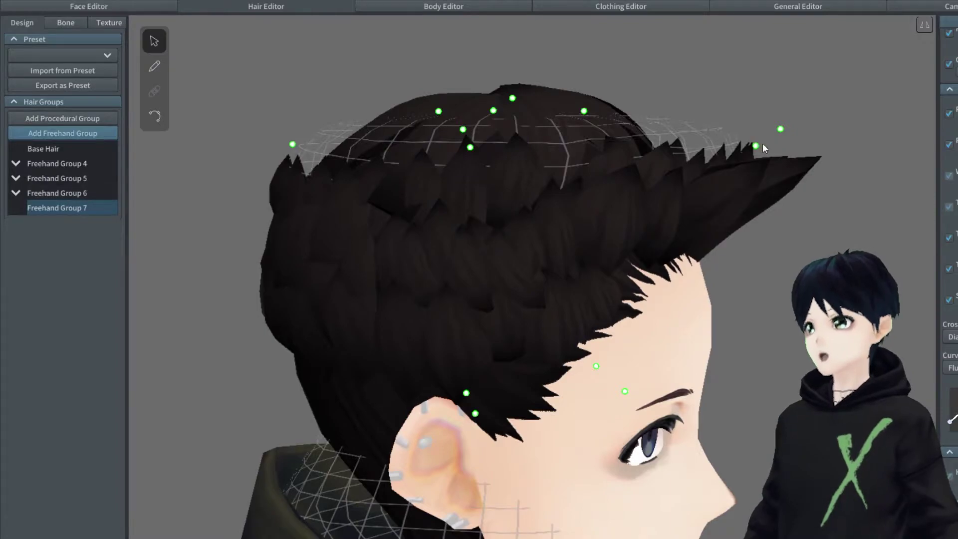
- Pull the new group's upper front guide mesh points back toward the head
scroll(678, 180, down, 2)
drag(704, 178, 634, 173)
drag(723, 164, 621, 153)
- Raise the new guide mesh's lower points from the face and neck to the side of the head around ear height
scroll(656, 272, down, 2)
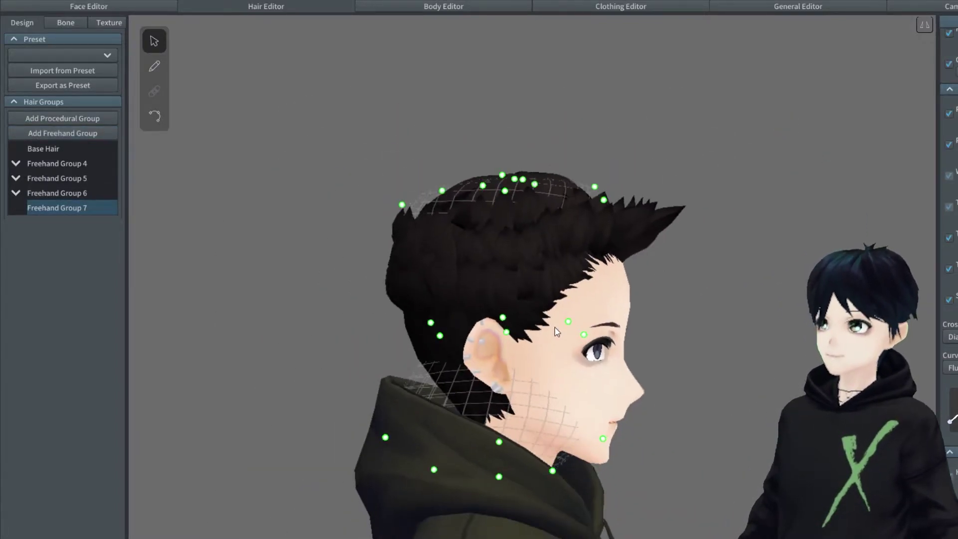
drag(598, 251, 583, 253)
drag(584, 334, 567, 271)
drag(602, 439, 578, 294)
drag(552, 471, 566, 327)
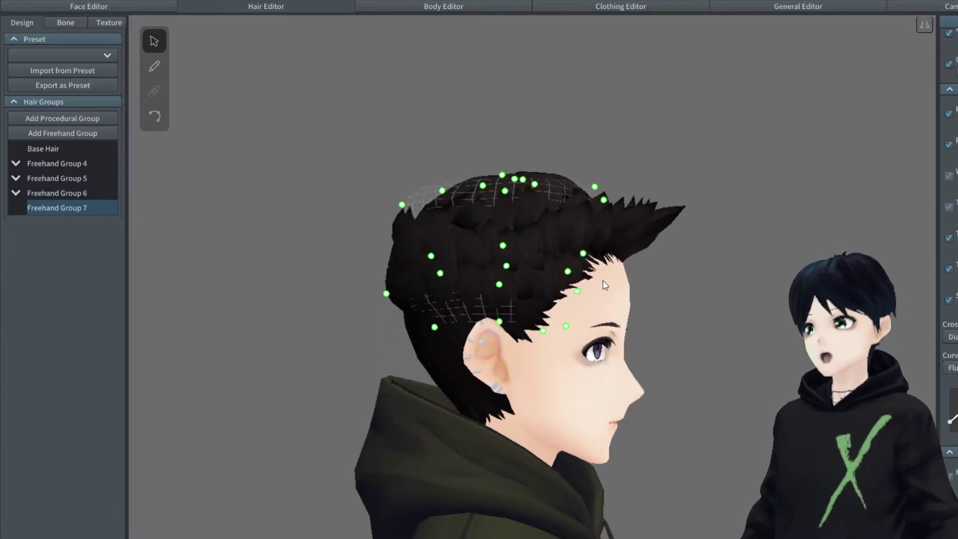
- Raise the new guide mesh's upper points above the crown at the top, front and back
right_drag(598, 283, 604, 296)
scroll(602, 290, up, 2)
drag(456, 164, 457, 151)
shift+right_drag(396, 192, 383, 181)
drag(347, 167, 389, 133)
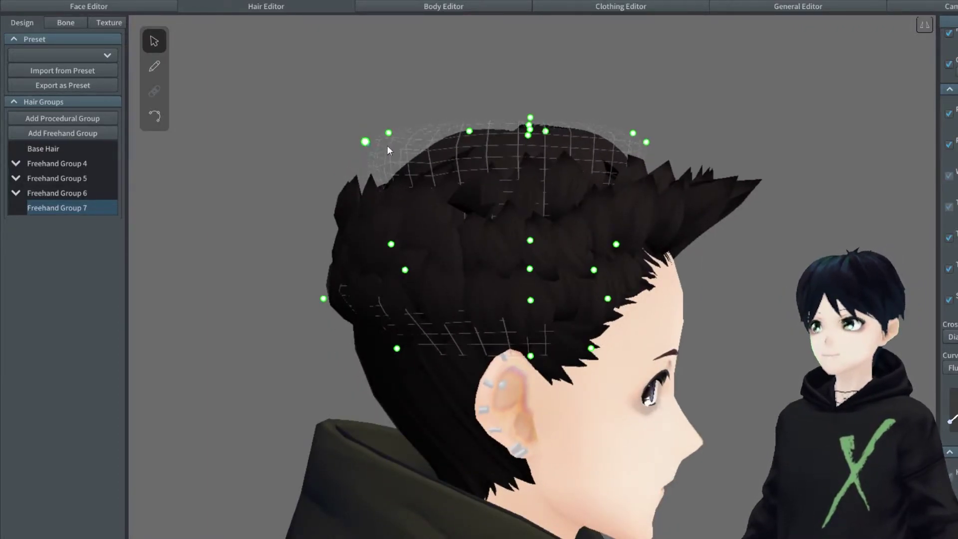
- Draw a first short strand on the upper front of Freehand Group 7's guide mesh
right_drag(369, 141, 600, 202)
click(154, 66)
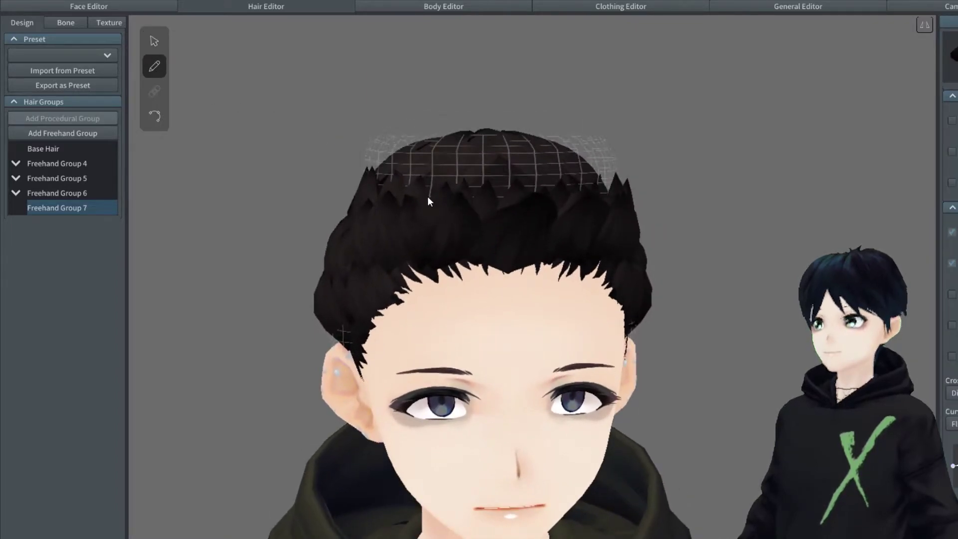
drag(441, 143, 442, 143)
shift+right_drag(501, 240, 479, 234)
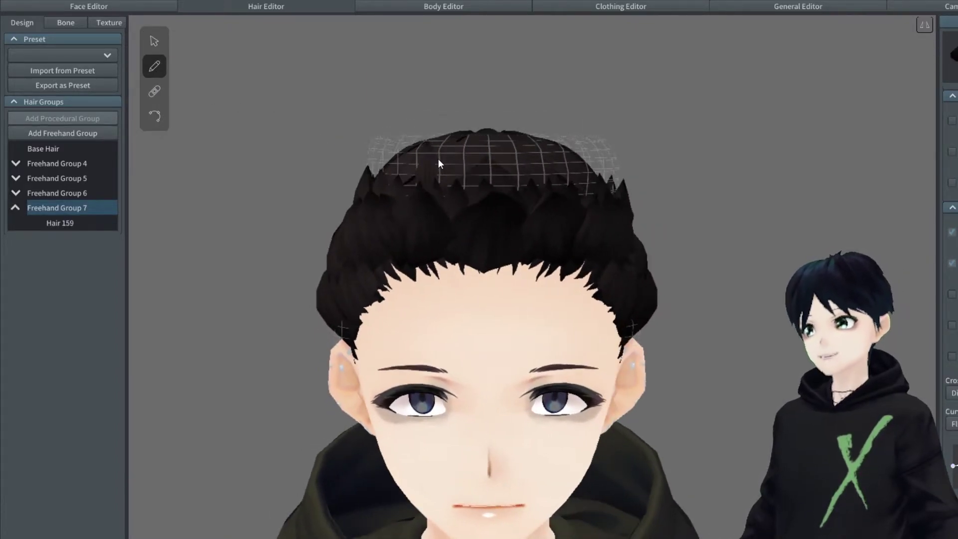
- Pull the guide mesh's upper side points inward and down toward the head
click(155, 41)
drag(347, 137, 376, 143)
mouse_move(377, 141)
right_down()
mouse_move(459, 171)
mouse_move(445, 193)
mouse_move(393, 166)
mouse_move(376, 146)
right_up()
mouse_move(375, 145)
mouse_down()
mouse_move(373, 154)
mouse_move(386, 138)
mouse_move(397, 184)
mouse_up()
- Draw a row of short upright strands across the upper front of the guide mesh
click(154, 66)
drag(429, 149, 459, 186)
mouse_move(464, 147)
mouse_down()
mouse_move(476, 186)
mouse_move(499, 187)
mouse_up()
mouse_move(544, 150)
mouse_down()
mouse_move(560, 193)
mouse_move(606, 185)
mouse_up()
right_drag(713, 174, 657, 228)
right_drag(469, 245, 463, 268)
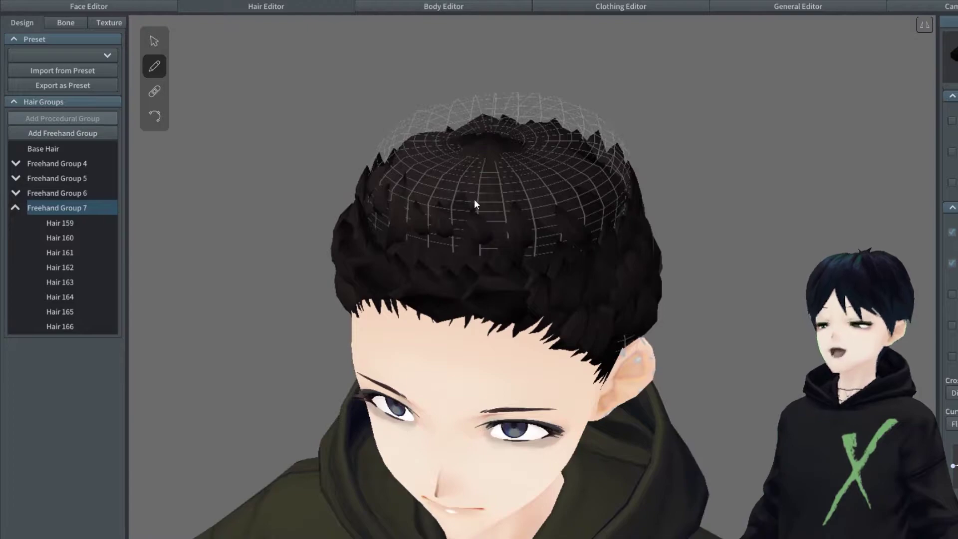
- Fill in the front row with additional short strands, undoing the misplaced ones
drag(474, 199, 467, 242)
drag(447, 209, 458, 248)
key(ctrl+z)
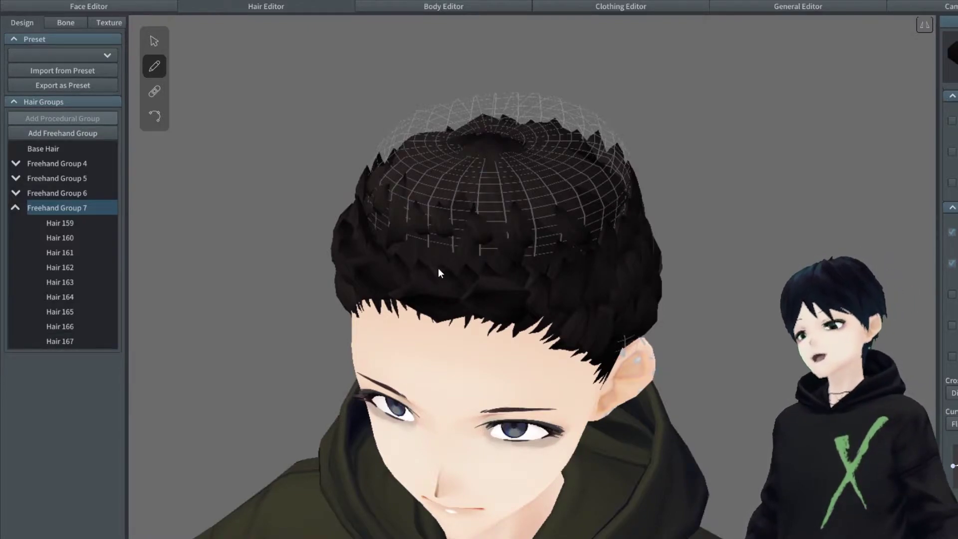
drag(439, 215, 433, 249)
key(ctrl+z)
drag(543, 213, 559, 252)
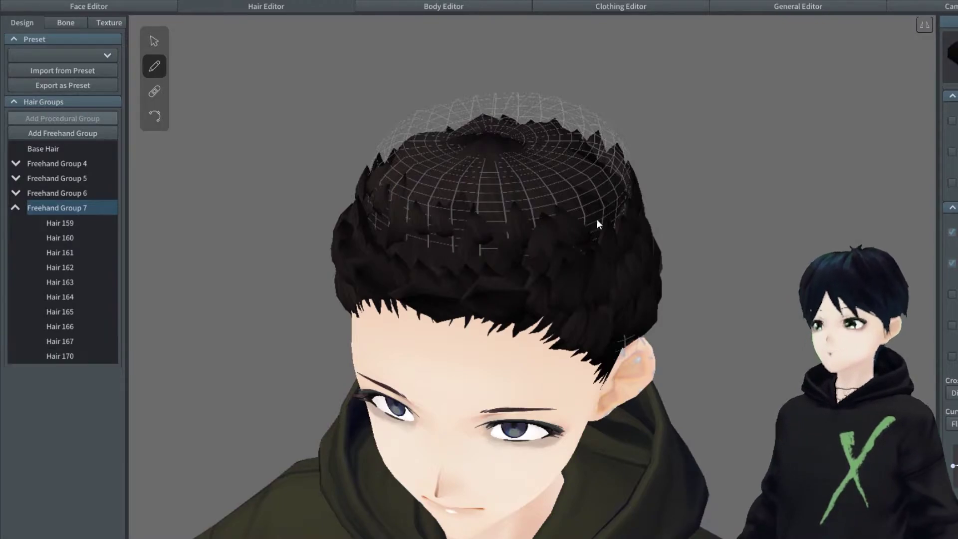
drag(603, 229, 611, 257)
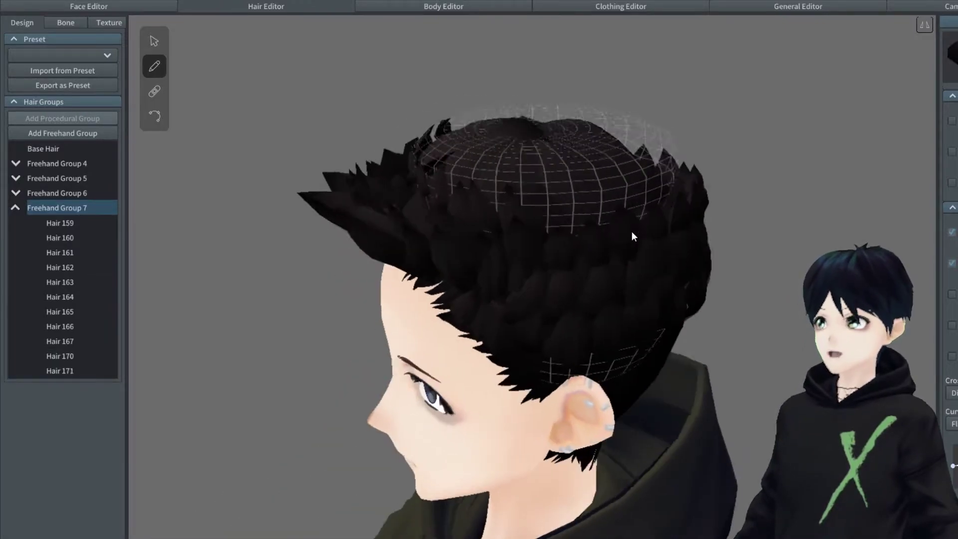
- Continue the row of short strands along the side of the head toward the back
drag(553, 211, 592, 244)
drag(614, 212, 655, 241)
right_drag(655, 241, 552, 235)
drag(562, 205, 596, 238)
drag(603, 205, 630, 239)
drag(639, 204, 658, 239)
- Carry the row of short strands around the back of the head to the opposite side
right_drag(684, 234, 572, 224)
drag(574, 227, 584, 289)
mouse_move(599, 196)
mouse_down()
mouse_move(615, 234)
mouse_move(651, 246)
mouse_up()
right_drag(651, 246, 531, 226)
drag(530, 226, 576, 286)
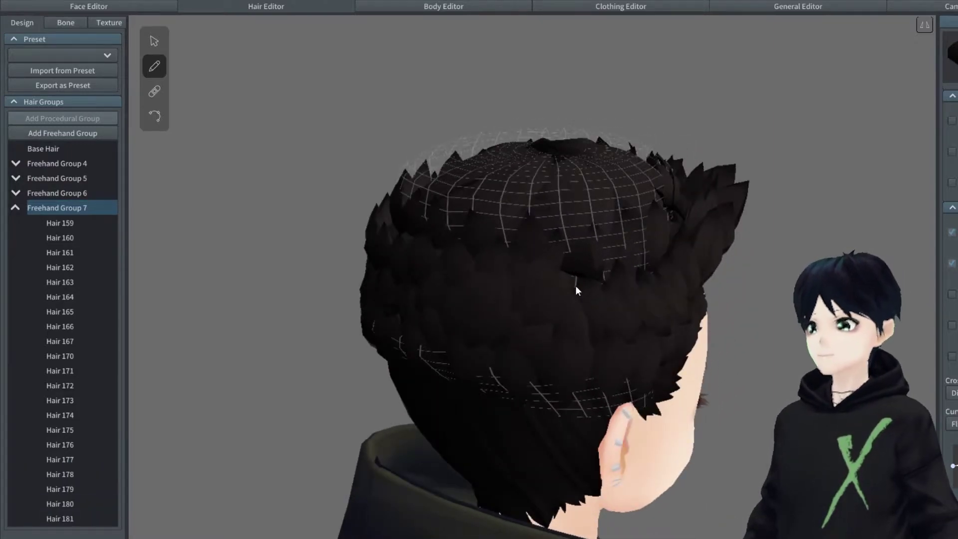
drag(579, 240, 605, 279)
drag(615, 221, 636, 267)
right_drag(681, 254, 593, 269)
- Extend the lower end of the Freehand Group 5 strand at the back of the crown downward to cover the gap, and deselect it
click(154, 41)
click(490, 284)
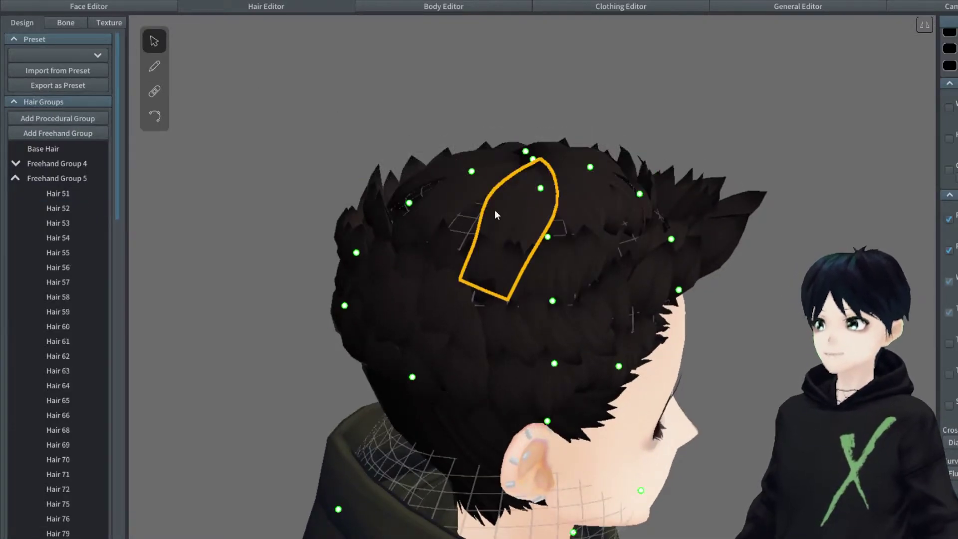
click(148, 119)
click(481, 291)
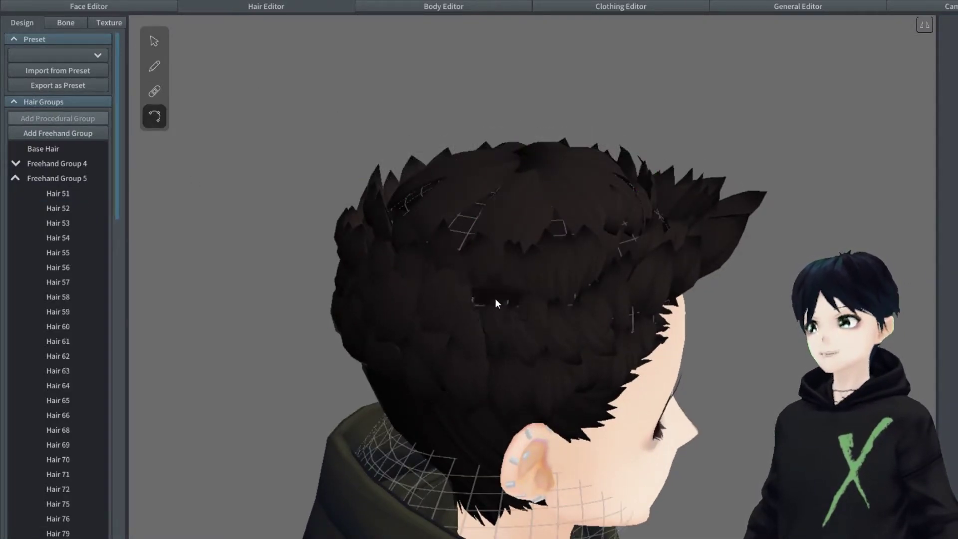
click(491, 321)
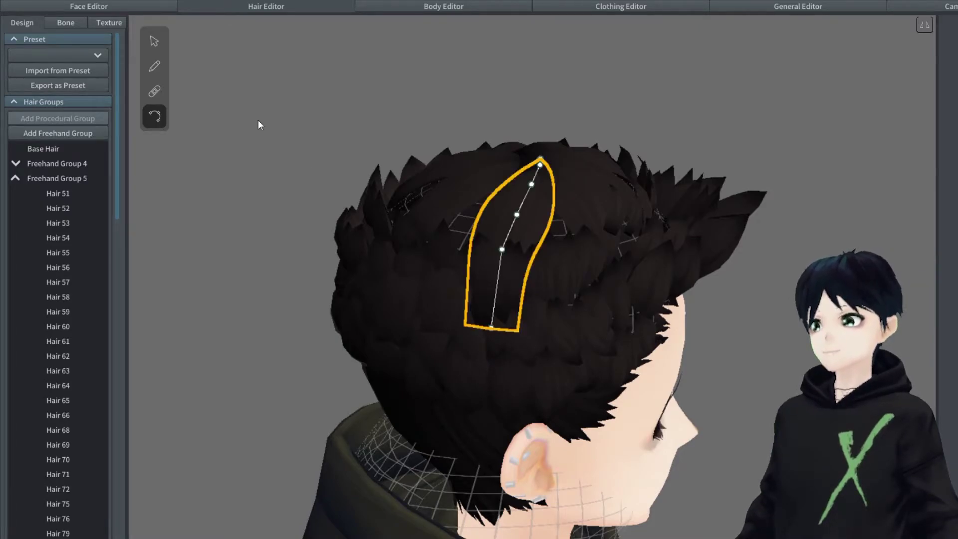
click(154, 41)
right_drag(738, 349, 336, 278)
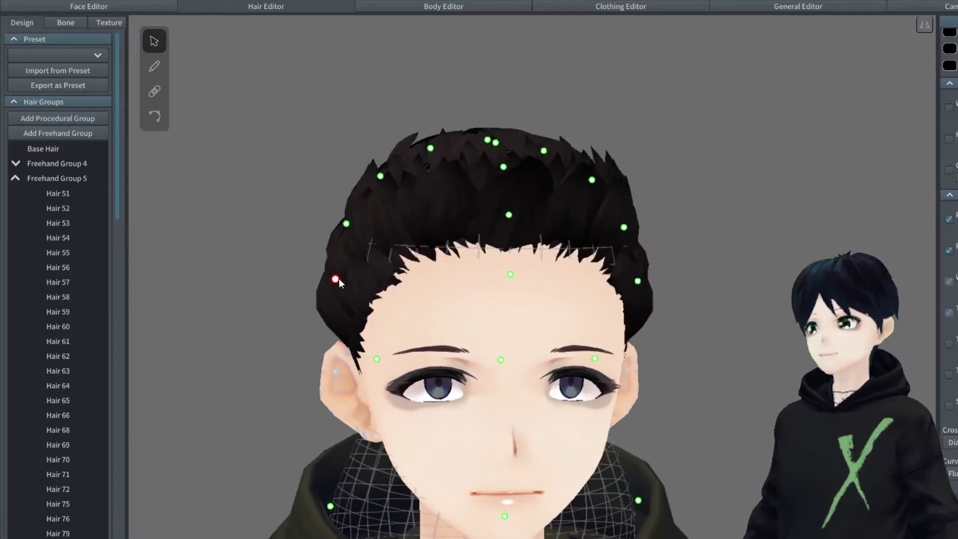
right_drag(270, 275, 516, 313)
click(540, 319)
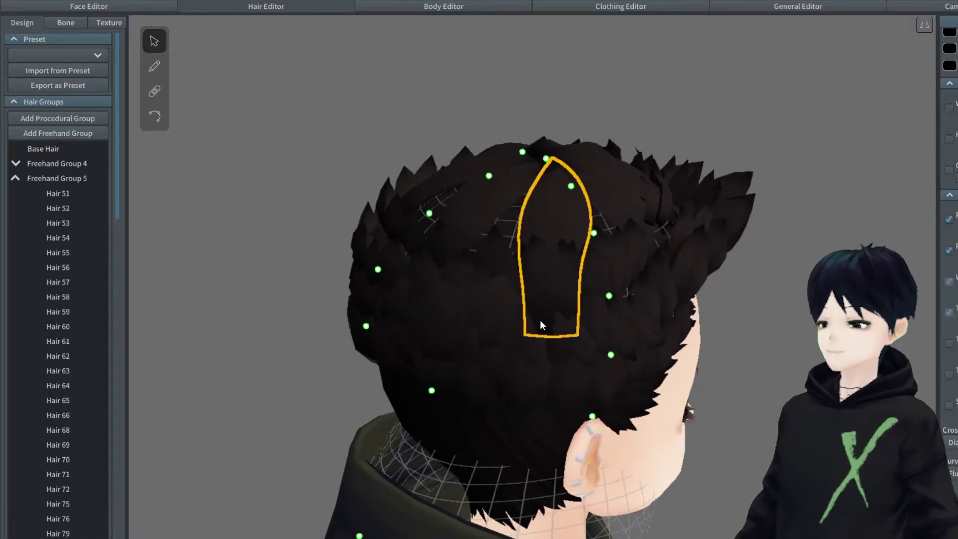
click(758, 360)
right_drag(758, 360, 630, 324)
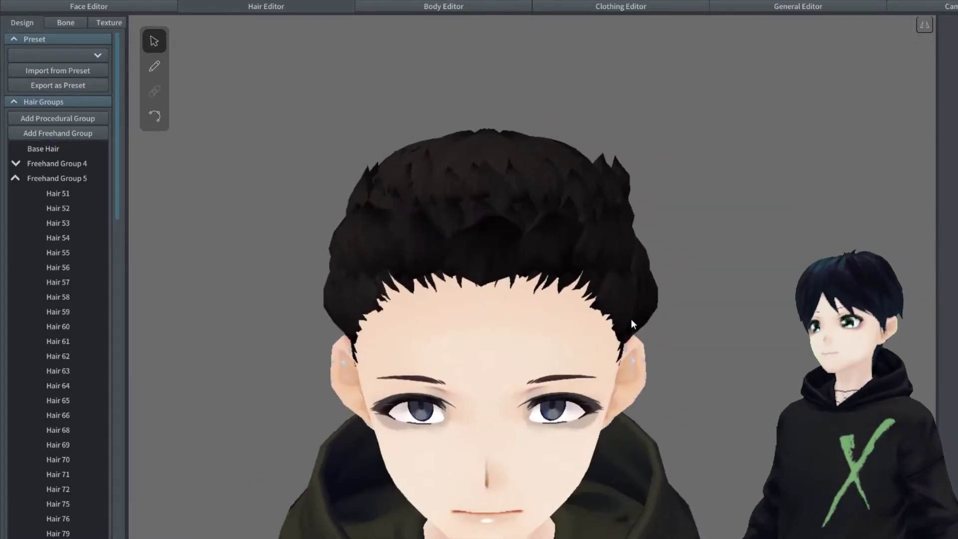
- Collapse Freehand Group 5 and draw another row of short strands in Freehand Group 7 around the upper head
click(154, 66)
click(15, 178)
click(15, 207)
click(57, 208)
right_drag(370, 214, 433, 289)
drag(448, 225, 459, 293)
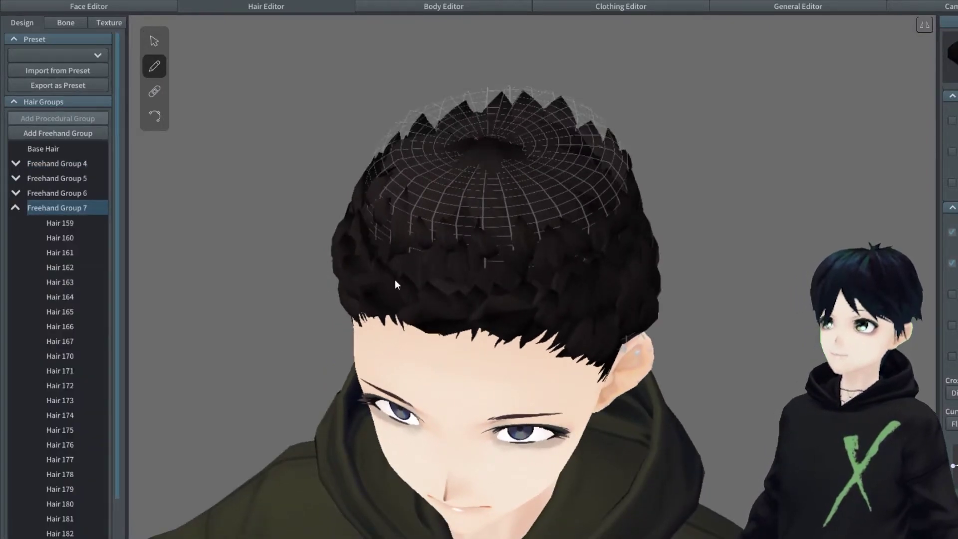
right_drag(412, 276, 446, 301)
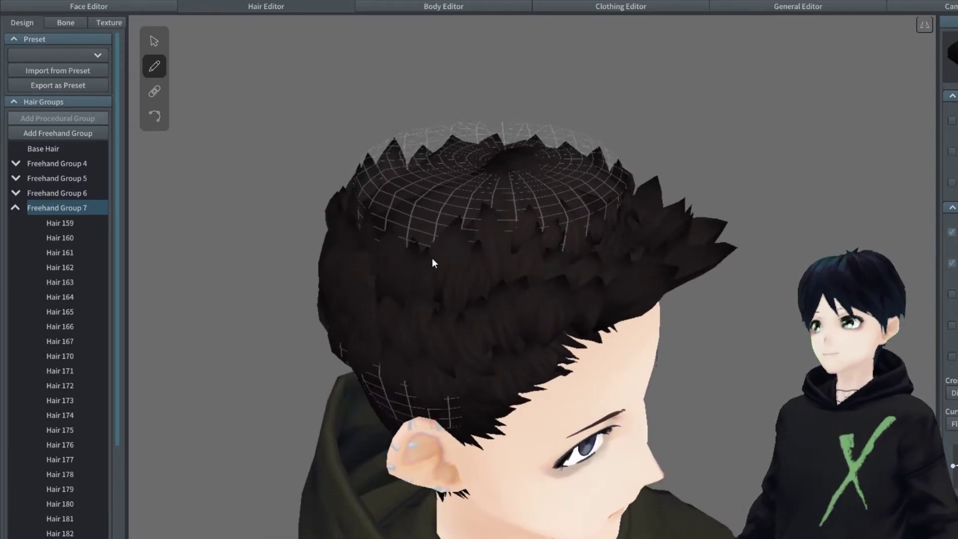
right_drag(404, 203, 488, 214)
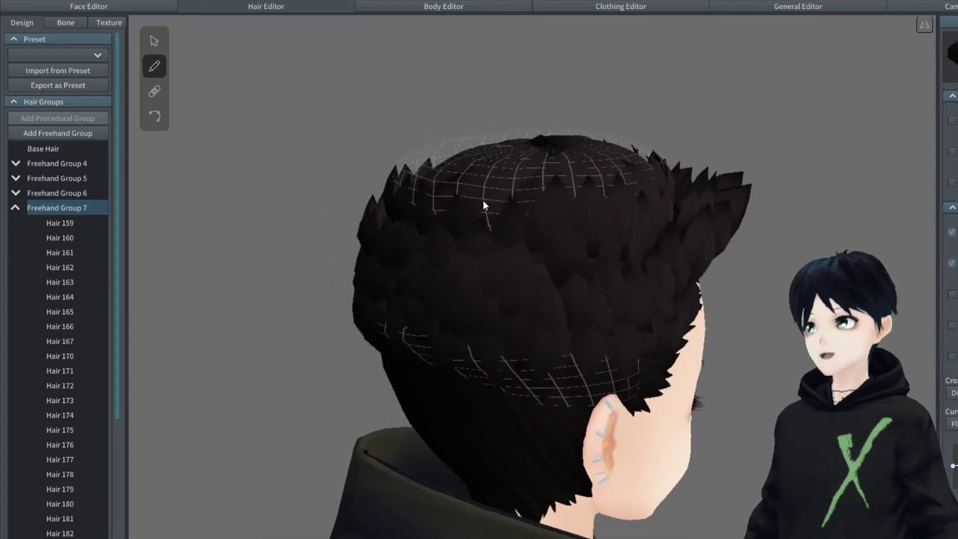
right_drag(526, 270, 589, 254)
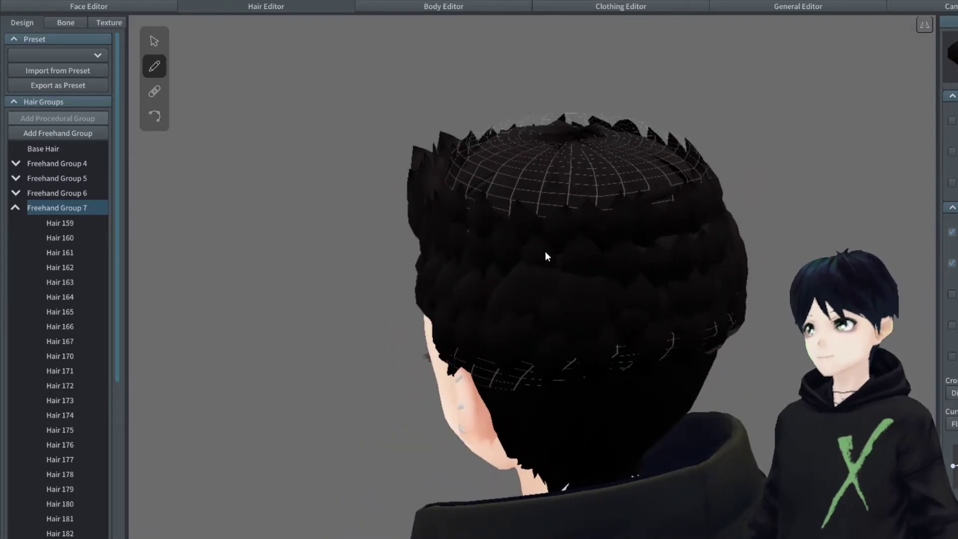
right_drag(507, 209, 558, 265)
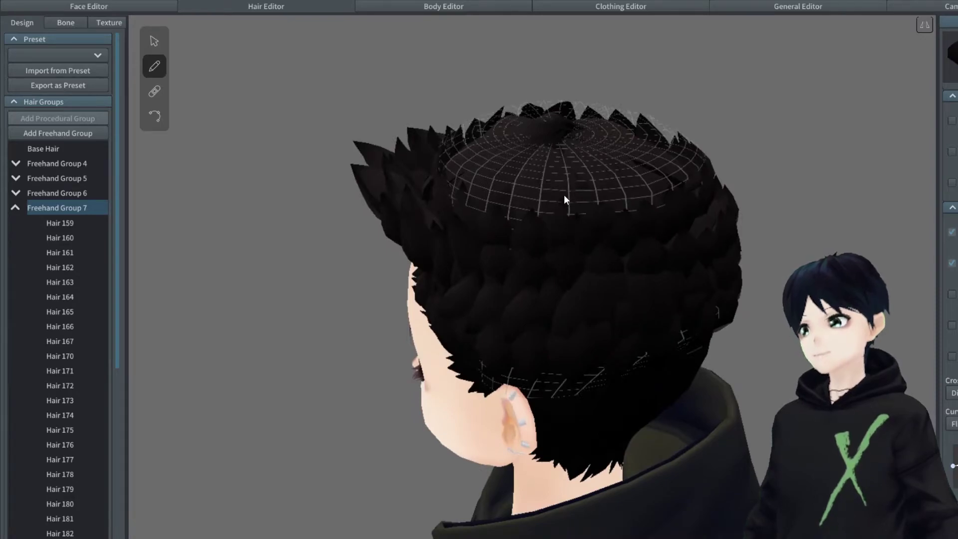
right_drag(518, 195, 551, 187)
mouse_move(584, 250)
right_down()
mouse_move(619, 235)
mouse_move(630, 257)
mouse_move(645, 255)
mouse_move(600, 253)
mouse_move(644, 256)
right_up()
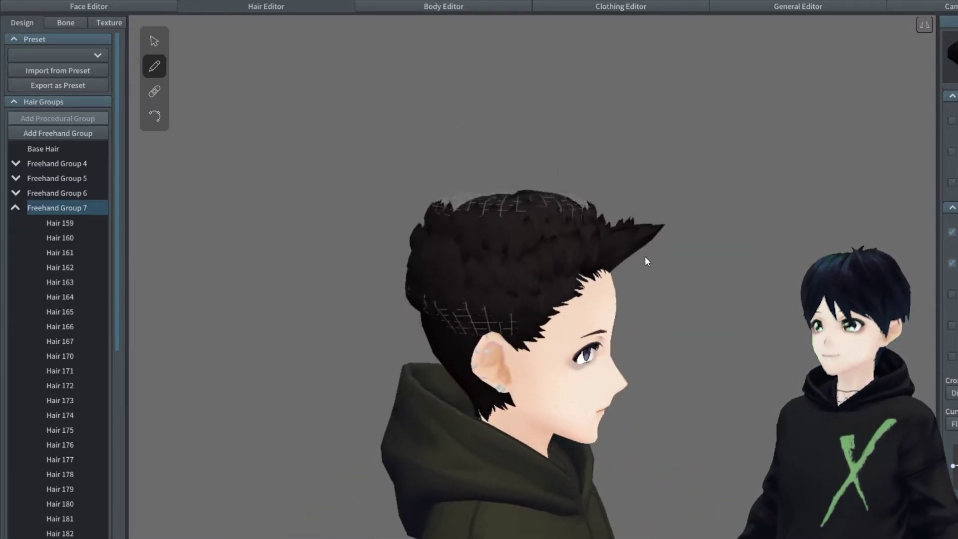
- Select Freehand Group 4 and save the project
click(32, 161)
click(18, 0)
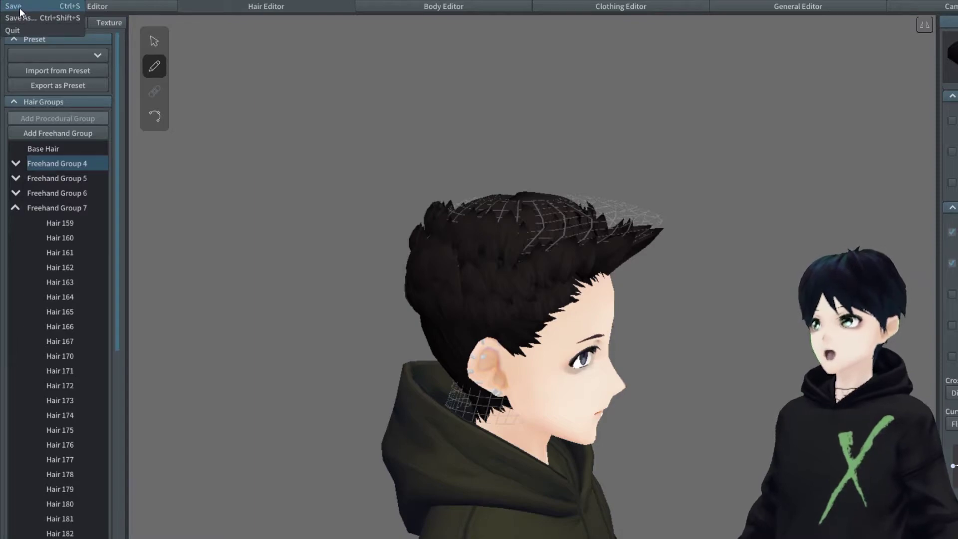
click(19, 7)
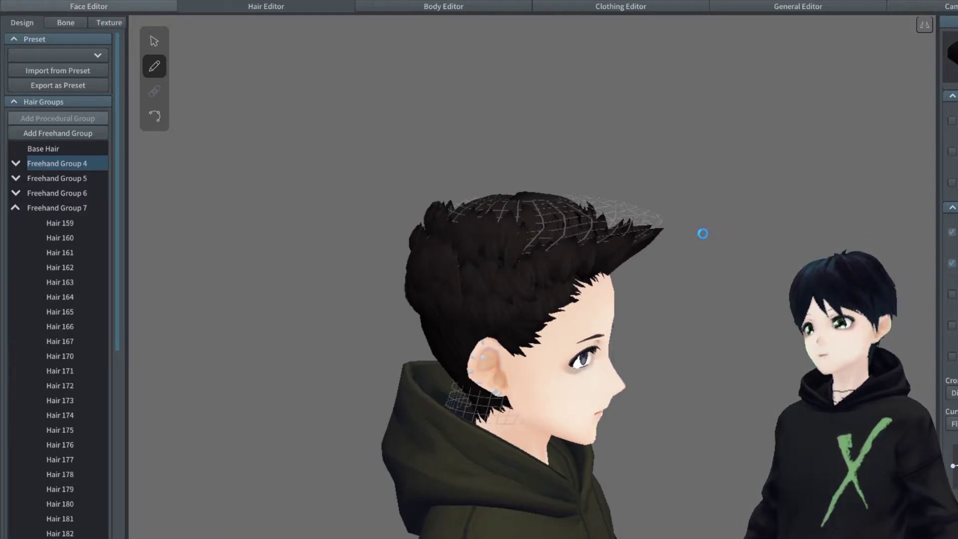
- Move the foremost upper guide mesh point of Freehand Group 4 slightly down
scroll(659, 234, up, 4)
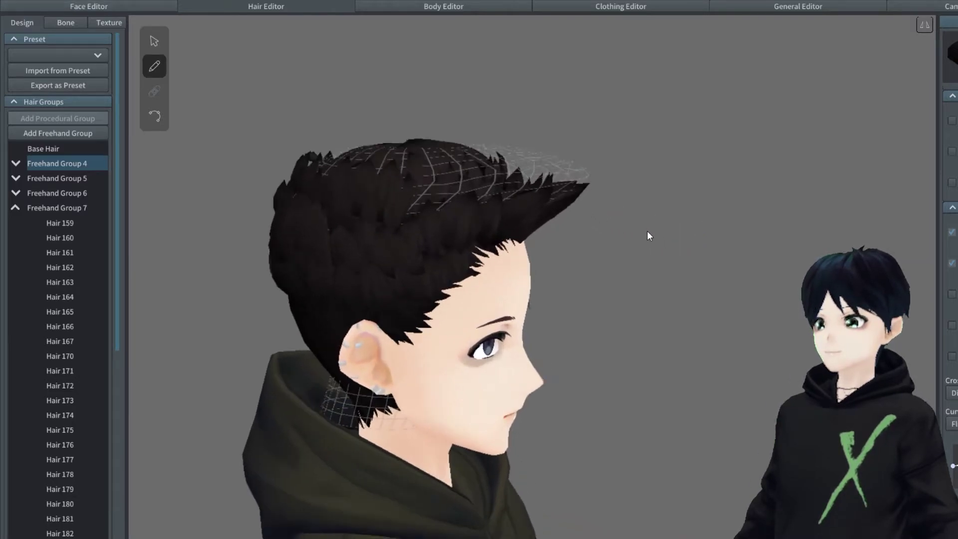
key(v)
key(Delete)
click(628, 120)
drag(627, 119, 624, 130)
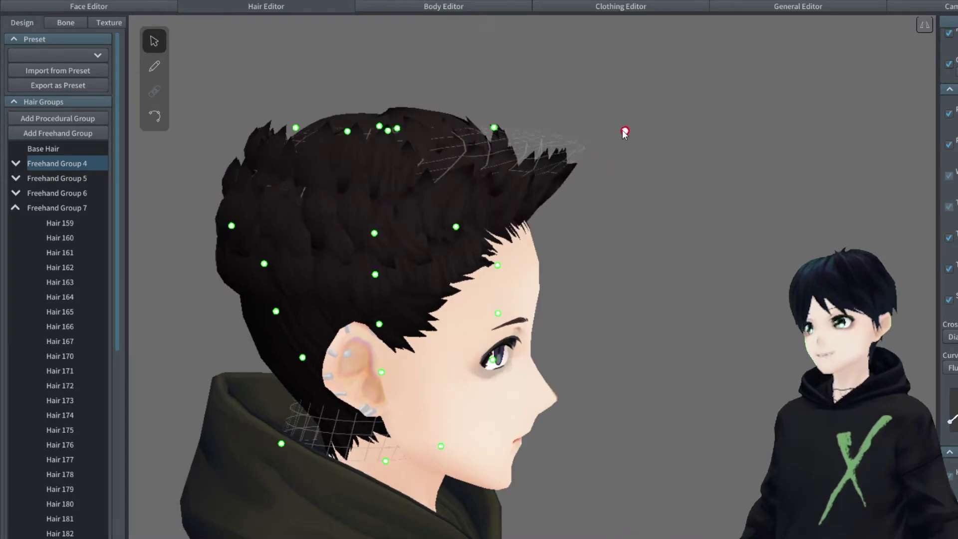
click(693, 176)
right_drag(692, 176, 652, 187)
- Select the protruding front strand Hair 16 and reshape its outer curve with its control points
click(504, 182)
right_drag(581, 212, 632, 155)
click(154, 116)
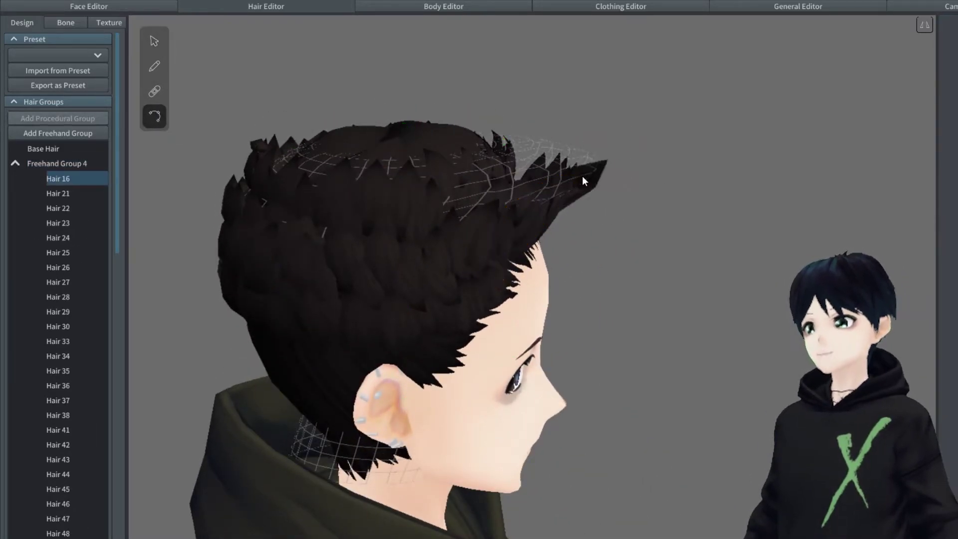
click(576, 188)
scroll(622, 199, up, 3)
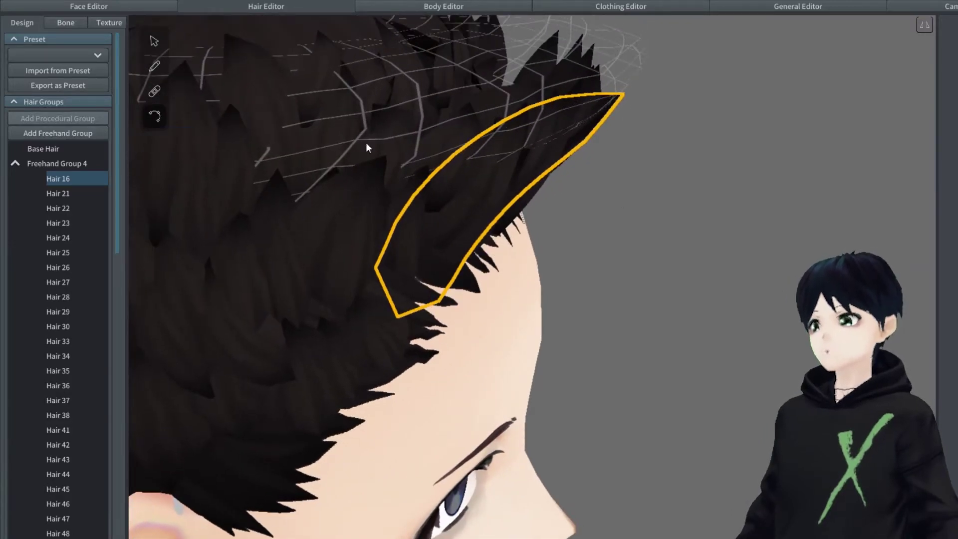
click(155, 114)
right_drag(616, 172, 552, 175)
drag(519, 86, 445, 131)
mouse_move(490, 94)
mouse_down()
mouse_move(524, 78)
mouse_move(500, 85)
mouse_up()
click(503, 86)
right_drag(504, 89, 579, 112)
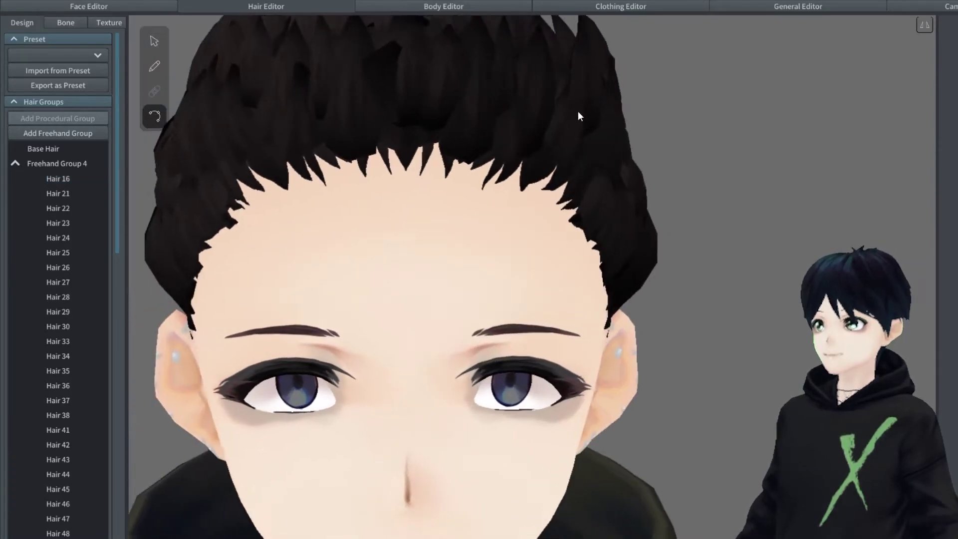
- Hide Hair 16 briefly to compare the front hairline without it, and show it again
click(391, 66)
click(80, 178)
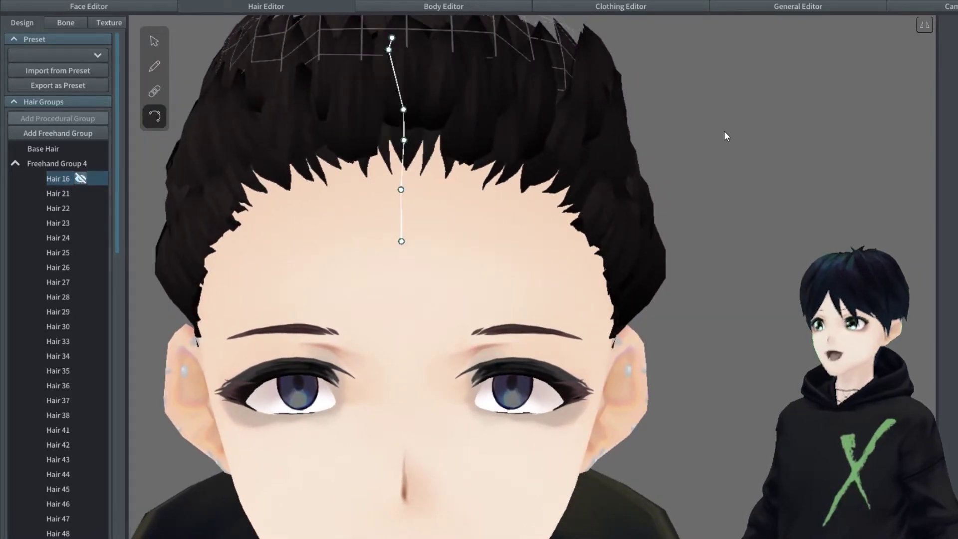
click(706, 133)
right_drag(707, 134, 702, 140)
click(80, 178)
- Reselect Hair 16 and adjust the control points at the front of the hair from the side and front
click(57, 181)
right_drag(309, 186, 424, 217)
click(393, 261)
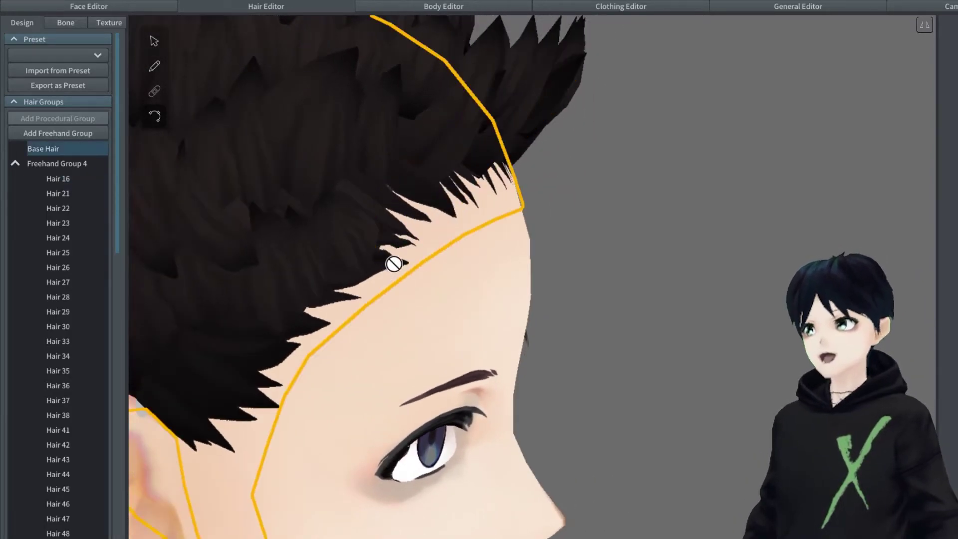
click(62, 182)
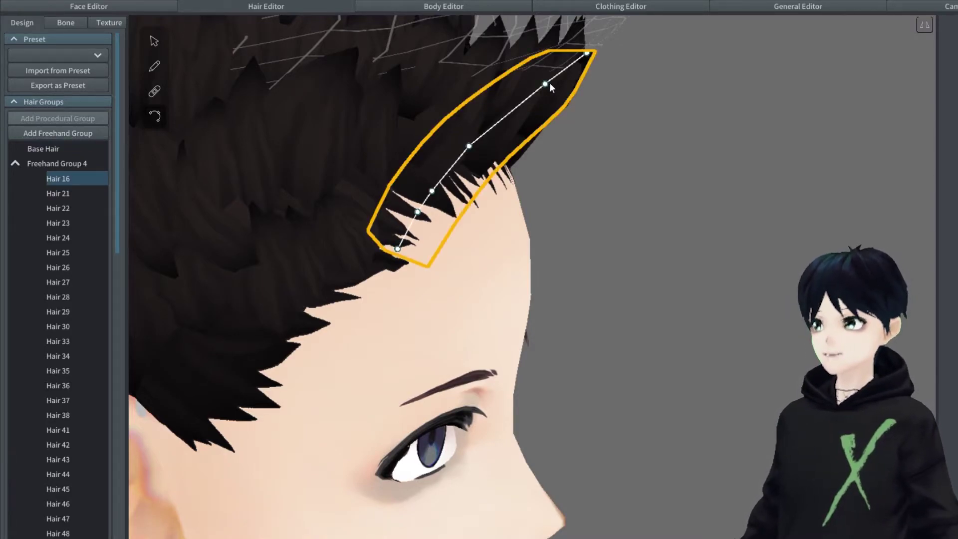
click(527, 102)
right_drag(527, 101, 251, 138)
click(98, 177)
drag(449, 86, 408, 86)
drag(423, 131, 404, 172)
drag(421, 114, 411, 114)
click(632, 113)
right_drag(633, 112, 390, 279)
- Collapse the expanded freehand groups and paint strands across the front and left side of the crown in Freehand Group 7
scroll(622, 122, down, 5)
click(15, 164)
click(16, 193)
click(16, 207)
click(154, 68)
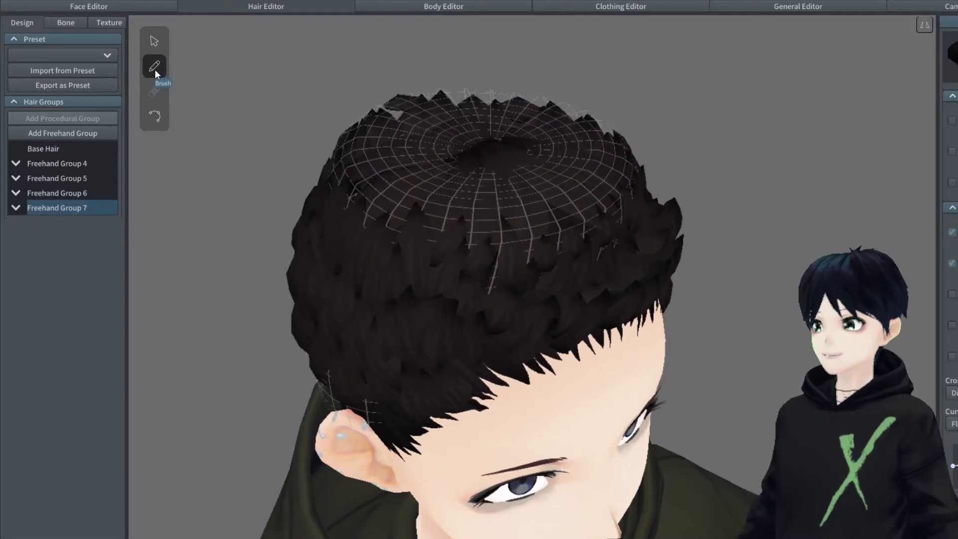
mouse_move(528, 266)
mouse_down()
mouse_move(577, 265)
mouse_move(620, 241)
mouse_up()
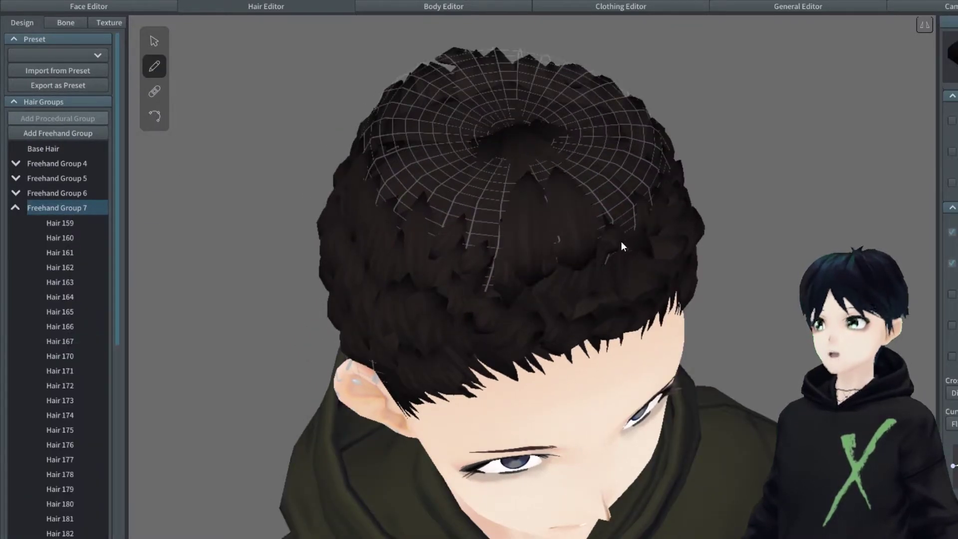
right_drag(707, 265, 608, 289)
mouse_move(608, 294)
mouse_down()
mouse_move(637, 315)
mouse_move(681, 312)
mouse_move(682, 277)
mouse_move(731, 334)
mouse_up()
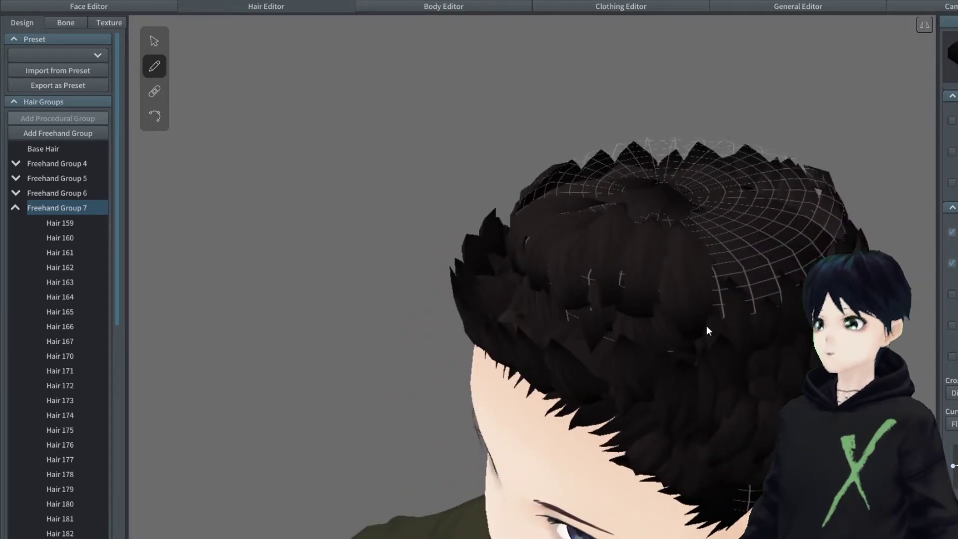
- Continue Freehand Group 7 with strands around the right side of the crown
right_drag(769, 291, 489, 291)
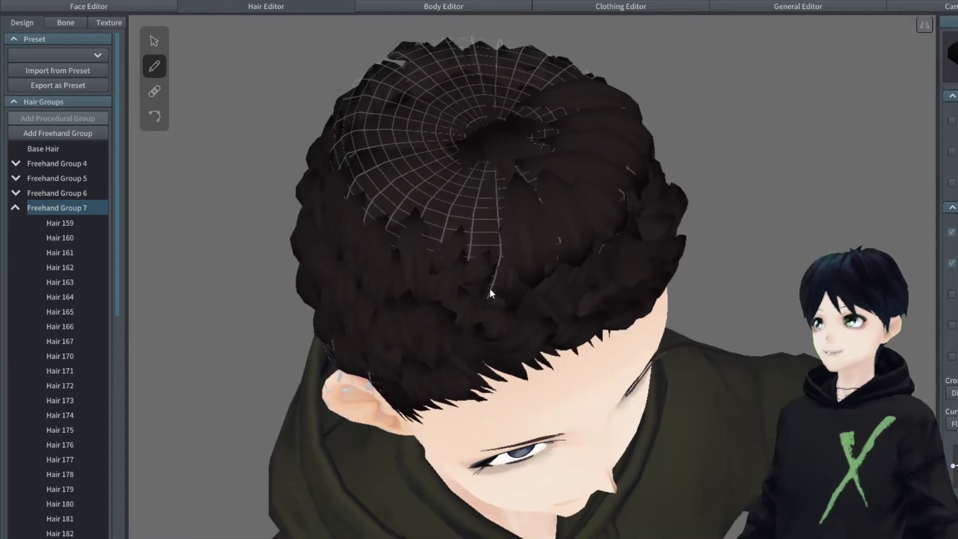
right_drag(510, 247, 528, 285)
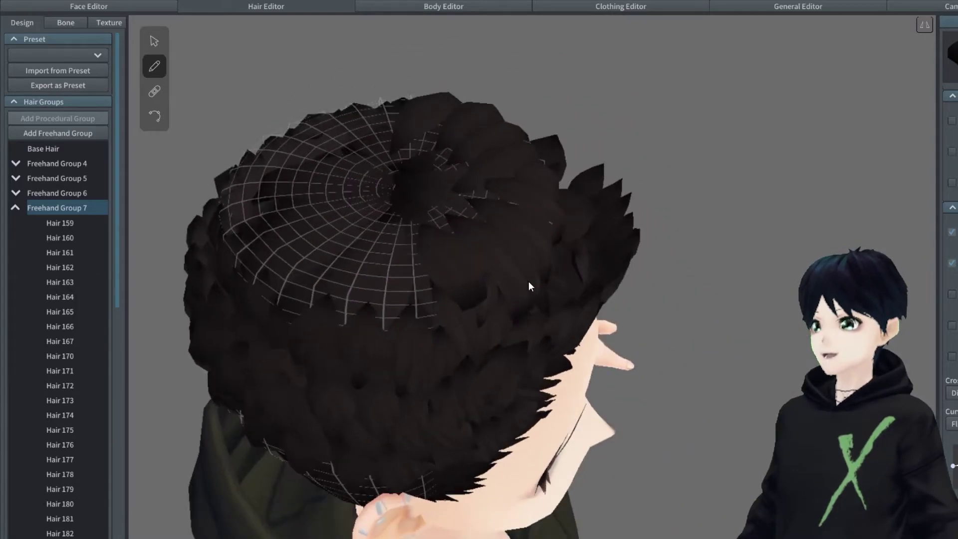
right_drag(391, 221, 402, 456)
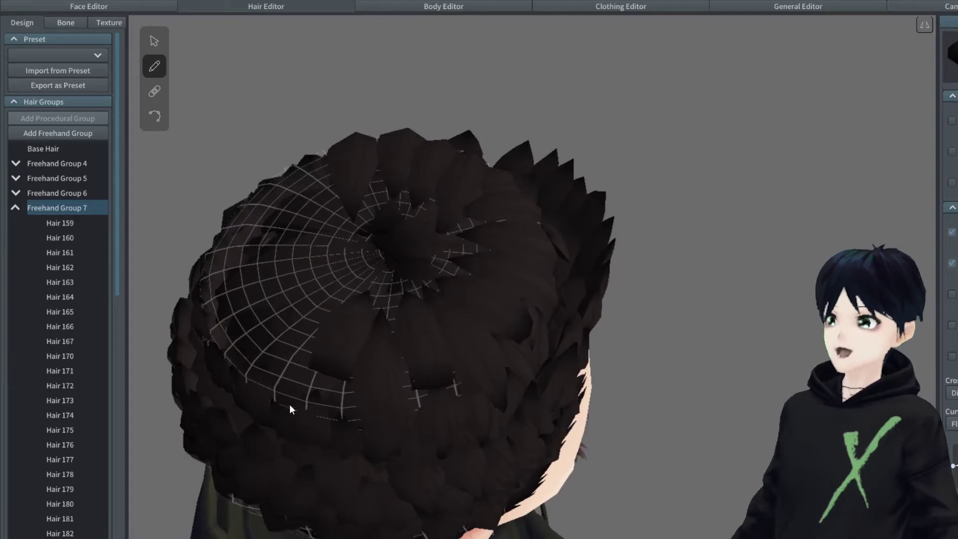
- Paint strands over the open mesh at the back of the crown to complete the ring of hair
right_drag(283, 404, 382, 452)
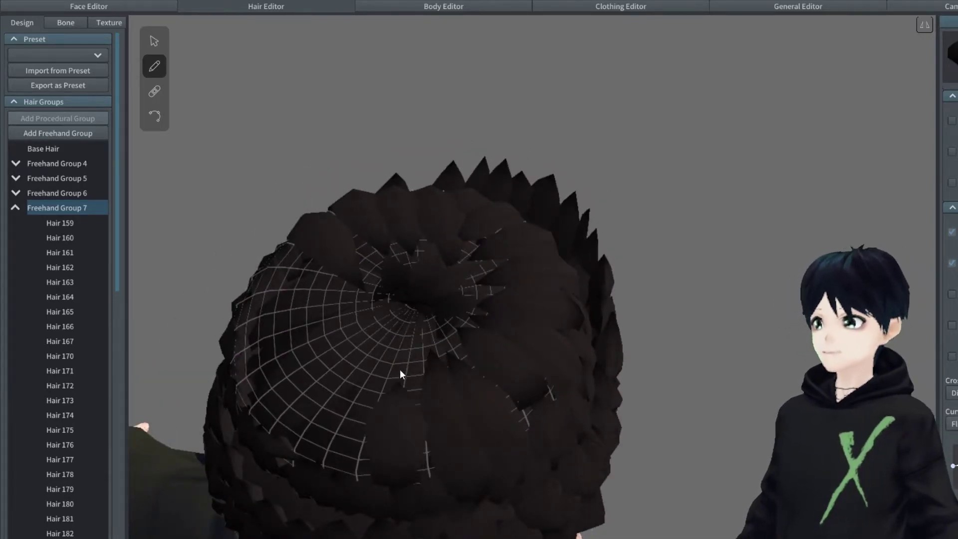
right_drag(339, 384, 397, 359)
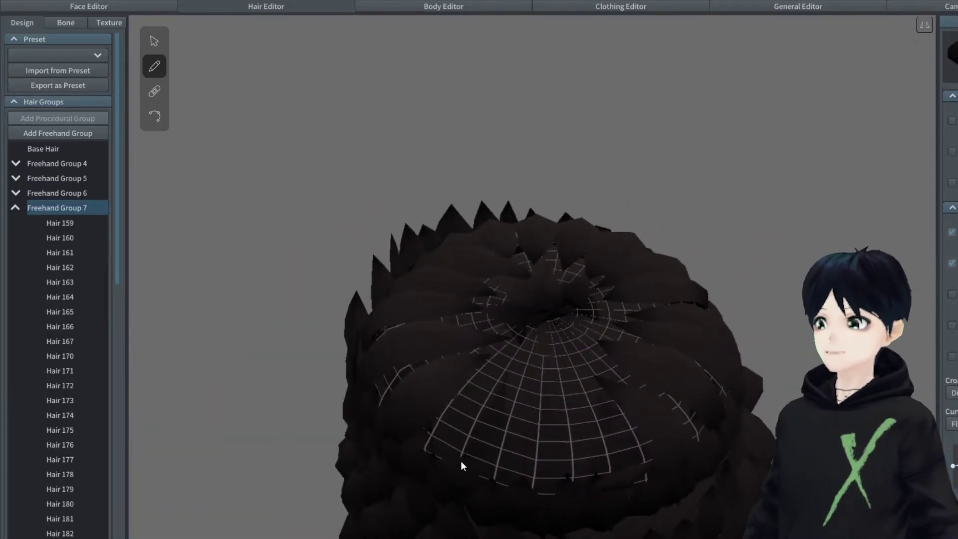
drag(445, 480, 520, 358)
drag(534, 442, 540, 366)
drag(607, 451, 588, 370)
- Inspect the control points of the strands at the back of the crown and collapse Freehand Groups 5 and 7
click(155, 118)
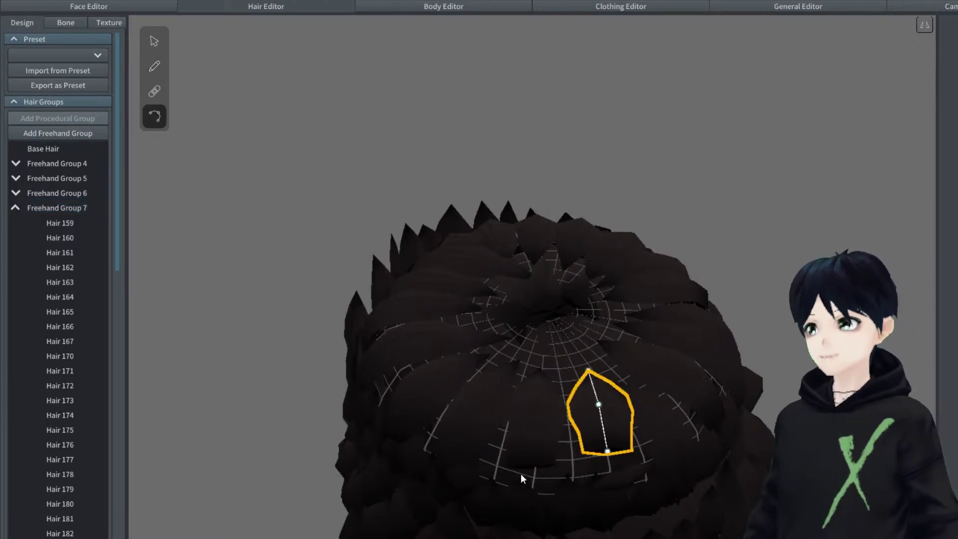
click(547, 441)
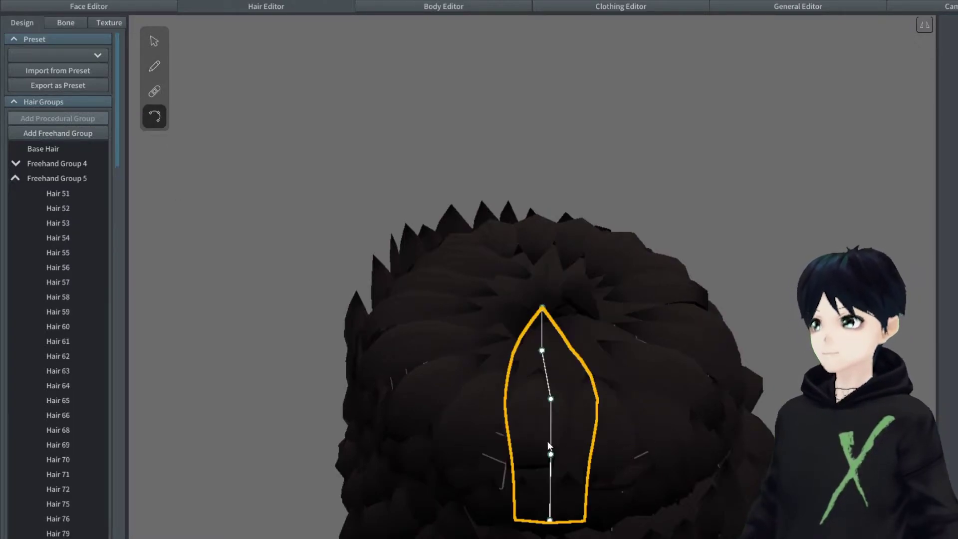
click(513, 432)
click(606, 289)
click(36, 179)
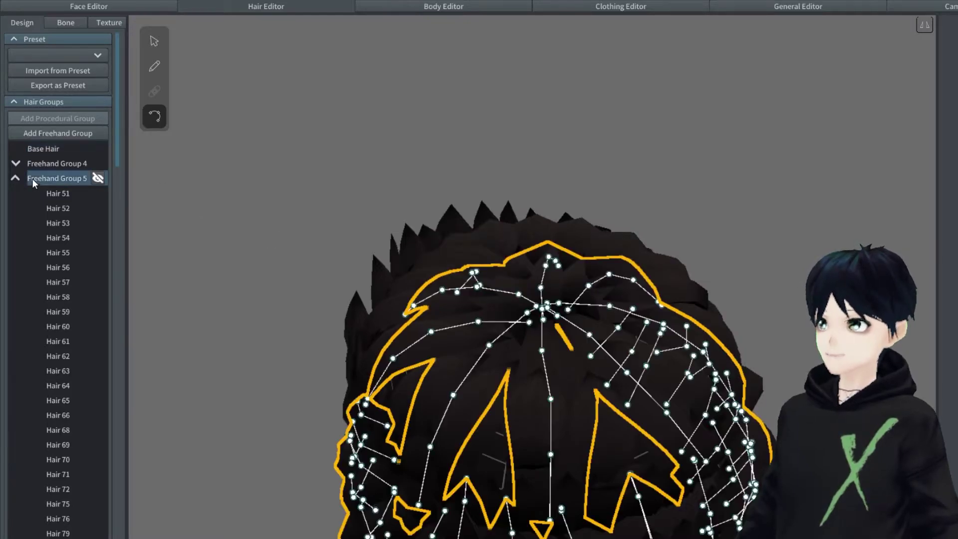
click(15, 178)
click(16, 209)
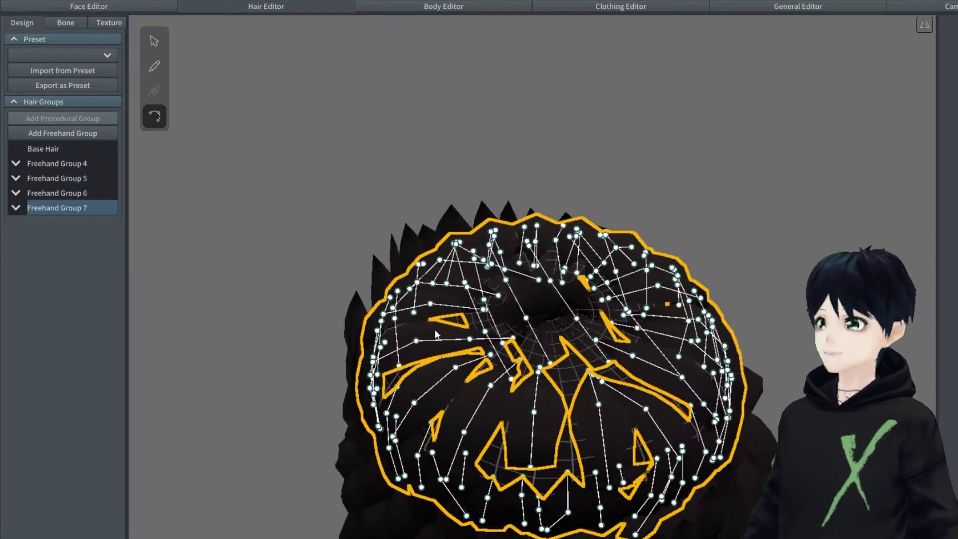
click(530, 469)
- Move the upper guide mesh points of Freehand Group 7 inward at the side and back along the top
right_drag(529, 497, 711, 363)
scroll(709, 361, down, 3)
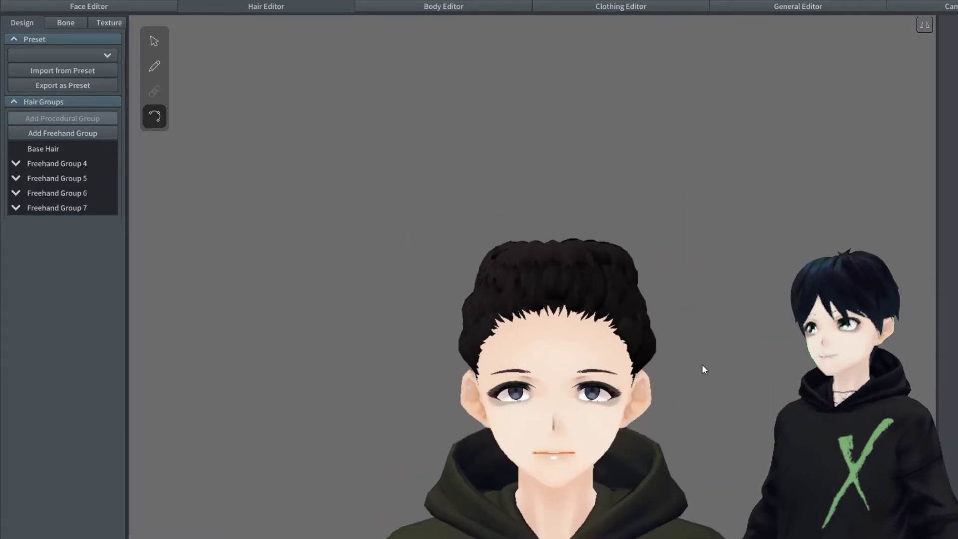
click(71, 208)
click(155, 41)
scroll(514, 299, up, 3)
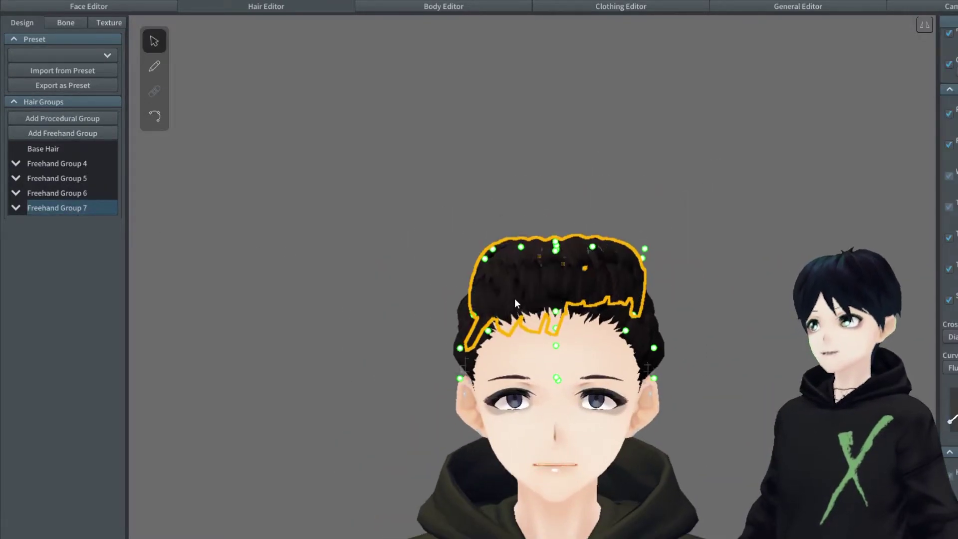
mouse_move(473, 252)
mouse_down()
mouse_move(476, 265)
mouse_move(460, 276)
mouse_move(485, 261)
mouse_up()
right_drag(439, 221, 688, 254)
drag(551, 263, 525, 251)
- Select a strand of Freehand Group 6 and pull its rear and front upper guide mesh points slightly inward and down
right_drag(273, 319, 225, 314)
scroll(453, 319, down, 3)
right_drag(549, 349, 584, 335)
scroll(567, 396, down, 2)
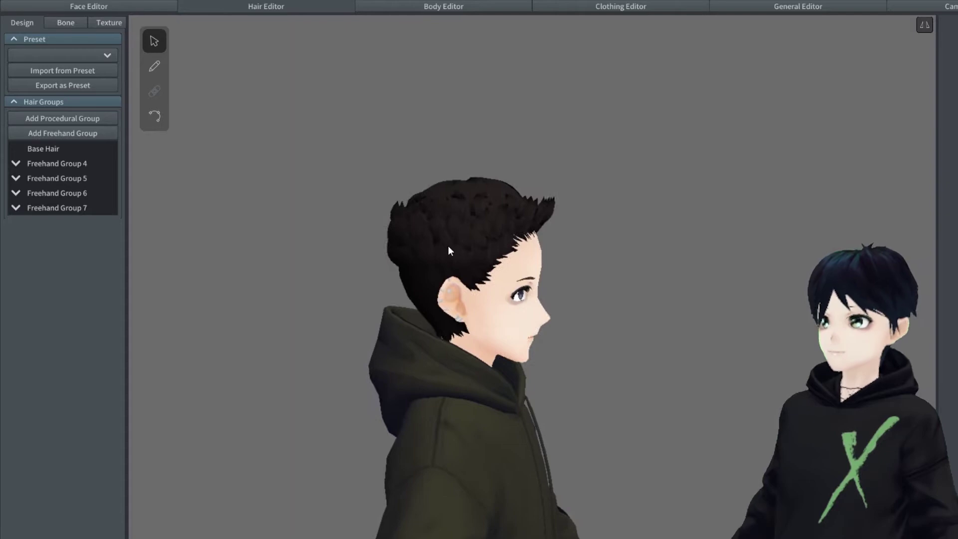
click(449, 250)
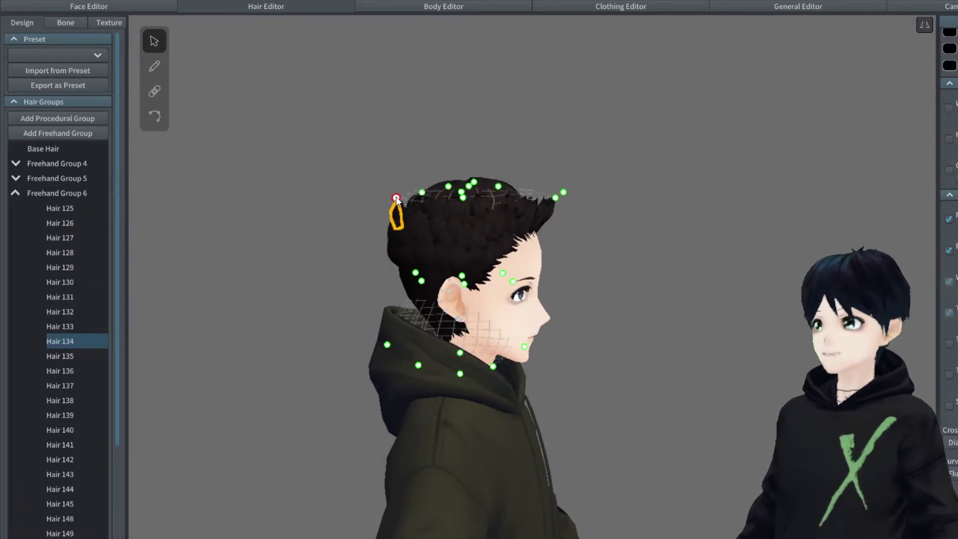
drag(396, 199, 403, 202)
mouse_move(555, 202)
mouse_down()
mouse_move(543, 207)
mouse_move(565, 195)
mouse_up()
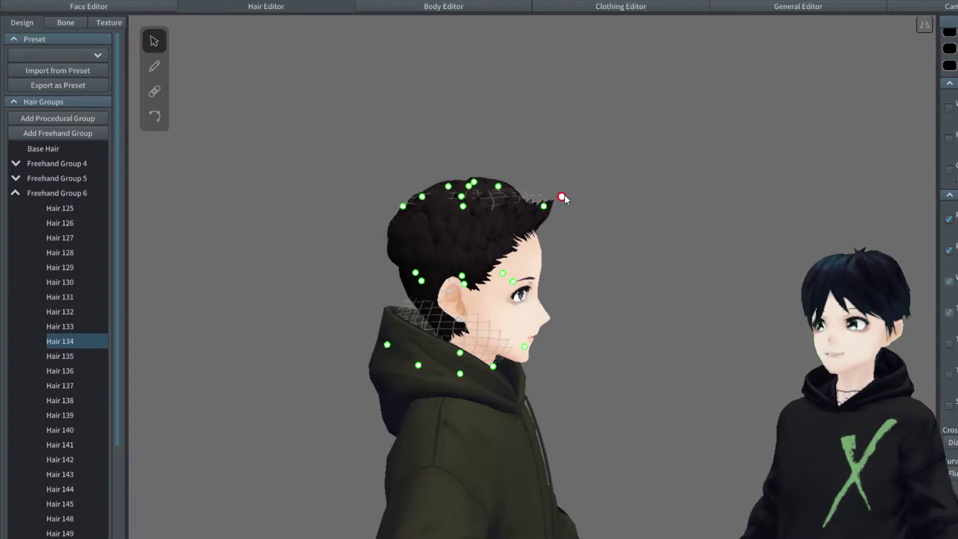
click(652, 253)
right_drag(651, 254, 544, 262)
click(13, 5)
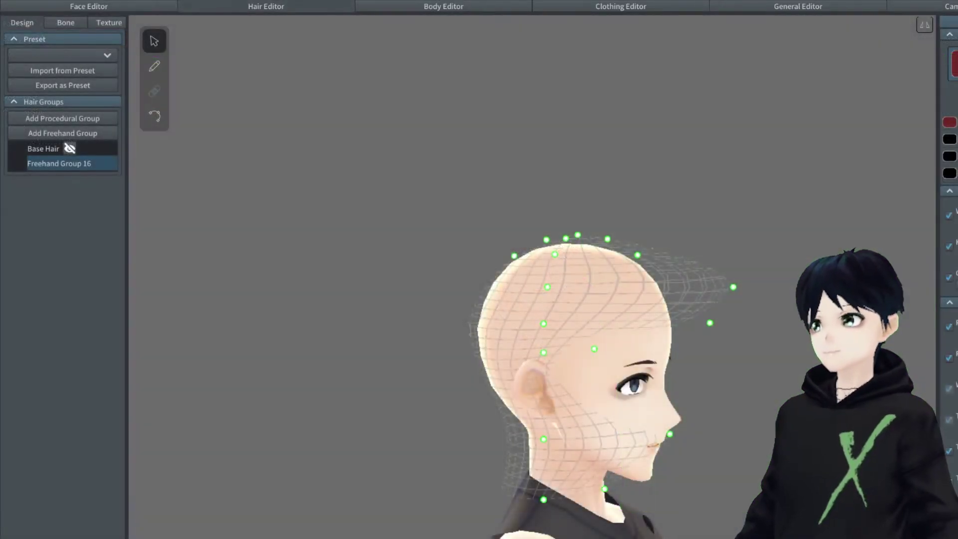
- Move the side guide mesh point above the ear down and back for Freehand Group 16
scroll(531, 416, up, 3)
drag(560, 322, 542, 344)
mouse_move(695, 336)
right_down()
mouse_move(705, 339)
mouse_move(671, 331)
right_up()
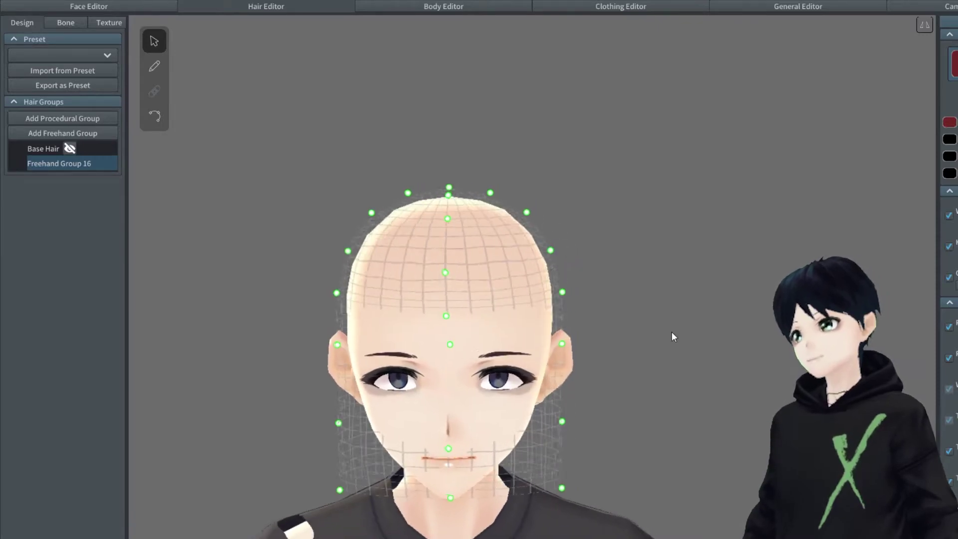
- Draw a central strand upward from the front hairline in Freehand Group 16, undoing the first two strokes
click(153, 65)
drag(453, 310, 449, 258)
key(ctrl+z)
drag(454, 324, 456, 264)
key(ctrl+z)
drag(453, 329, 457, 242)
- Pull the lower control points of the central strand Hair 209 down over the forehead to eye level
click(154, 115)
scroll(428, 271, up, 5)
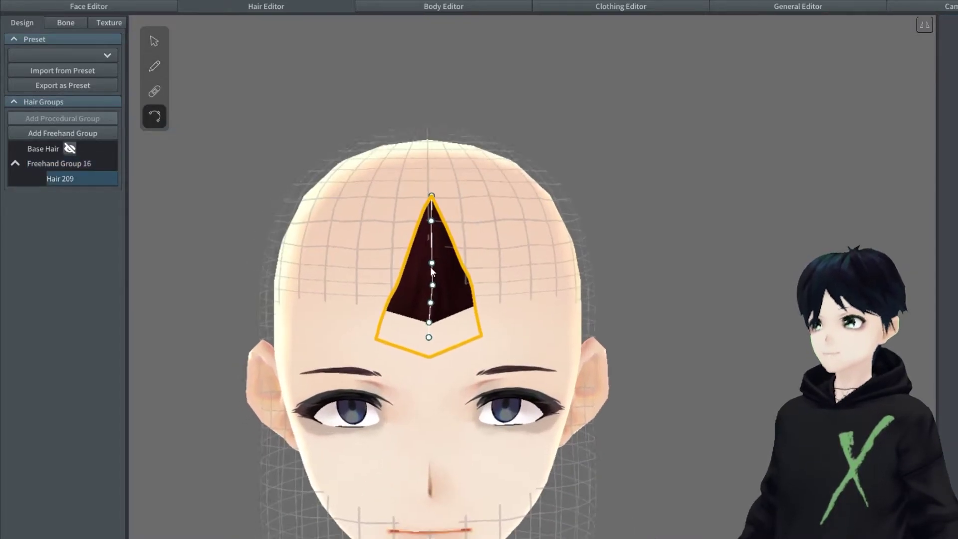
right_drag(524, 163, 508, 173)
right_drag(488, 205, 494, 208)
mouse_move(491, 233)
mouse_down()
mouse_move(492, 224)
mouse_move(494, 251)
mouse_move(491, 241)
mouse_up()
drag(491, 310, 487, 391)
right_drag(487, 391, 501, 300)
- Shift the middle control points of Hair 209 slightly down and centre its lowest point between the eyes
drag(500, 300, 502, 334)
drag(500, 276, 504, 280)
drag(504, 247, 504, 251)
mouse_move(523, 253)
right_down()
mouse_move(515, 261)
mouse_move(517, 250)
right_up()
drag(489, 387, 502, 387)
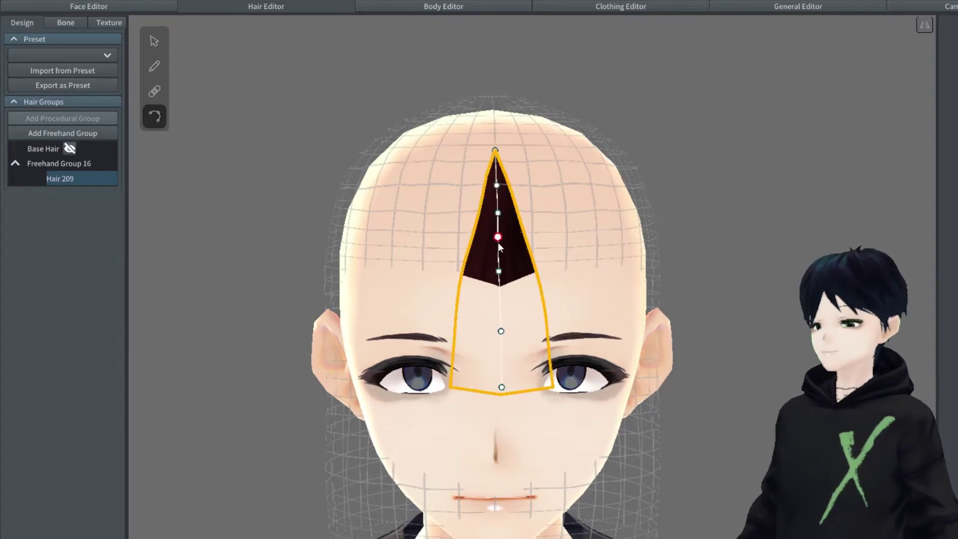
- Lower the upper control points of Hair 209 one after another along the centre of the forehead
right_drag(499, 241, 573, 278)
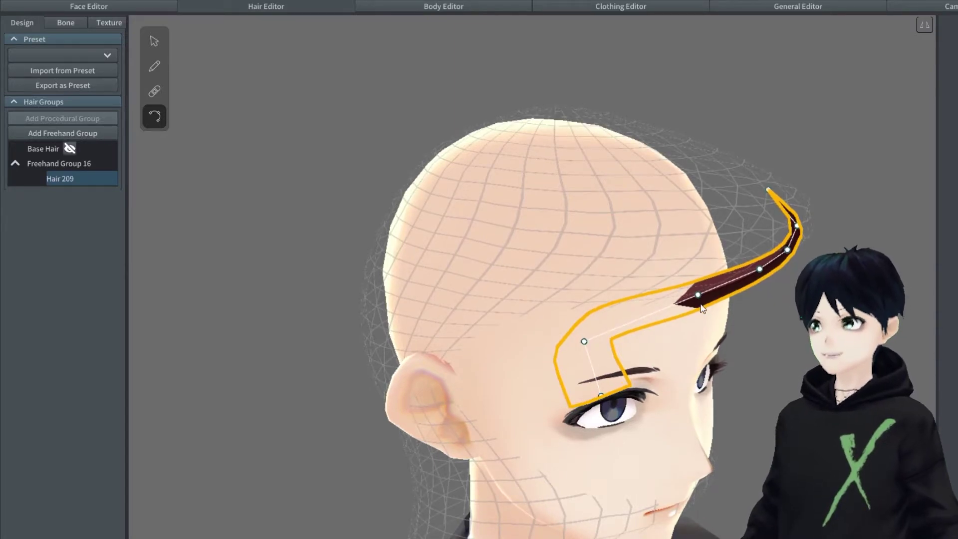
right_drag(701, 303, 683, 296)
drag(508, 247, 504, 283)
drag(510, 205, 509, 259)
drag(512, 178, 509, 220)
drag(511, 148, 513, 190)
right_drag(509, 116, 801, 250)
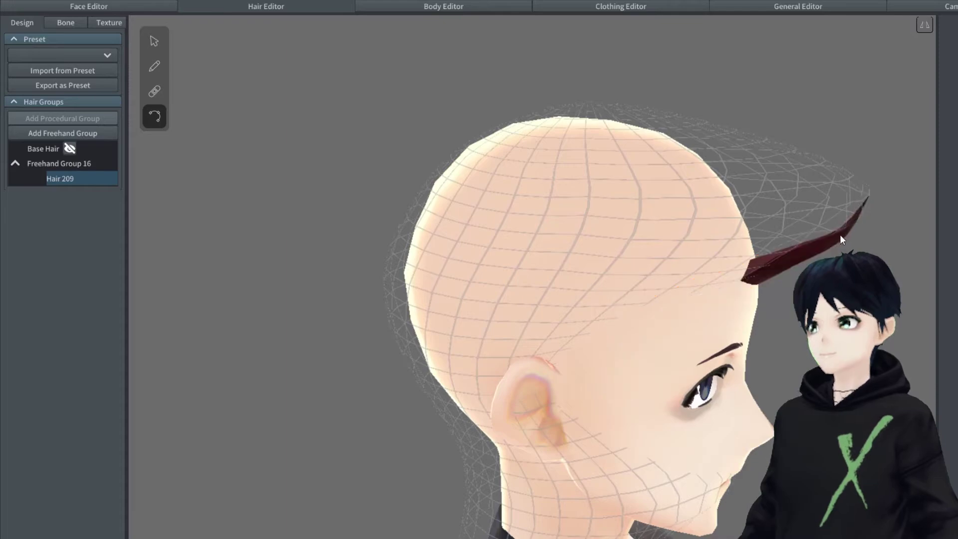
- Extend the front of the Freehand Group 16 guide mesh outward and raise the point below it slightly
drag(866, 198, 914, 207)
click(154, 41)
drag(842, 265, 833, 256)
drag(913, 207, 926, 201)
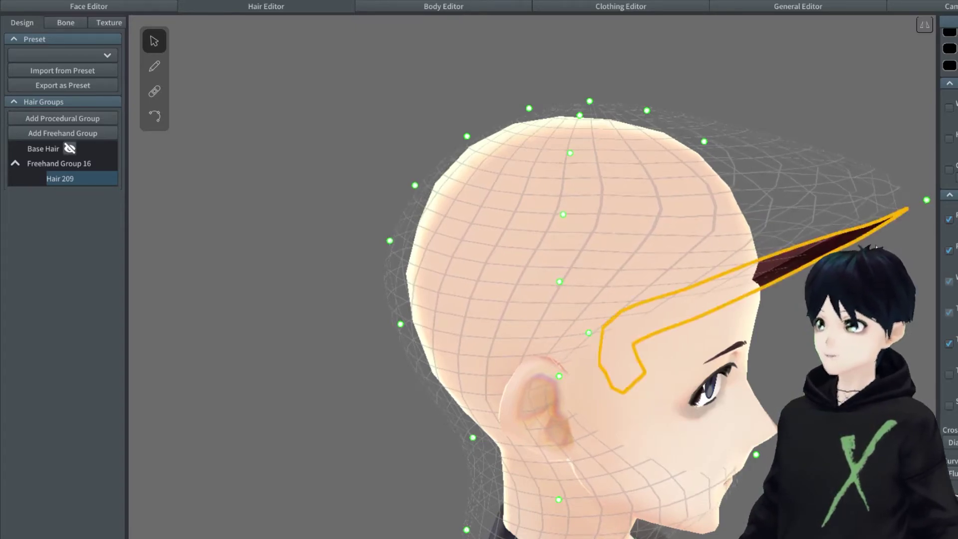
- Delete the strand Hair 209 from Freehand Group 16
click(868, 160)
mouse_move(738, 284)
right_down()
mouse_move(564, 289)
mouse_move(713, 292)
mouse_move(699, 270)
right_up()
scroll(583, 291, down, 5)
click(59, 178)
right_click(58, 178)
click(77, 243)
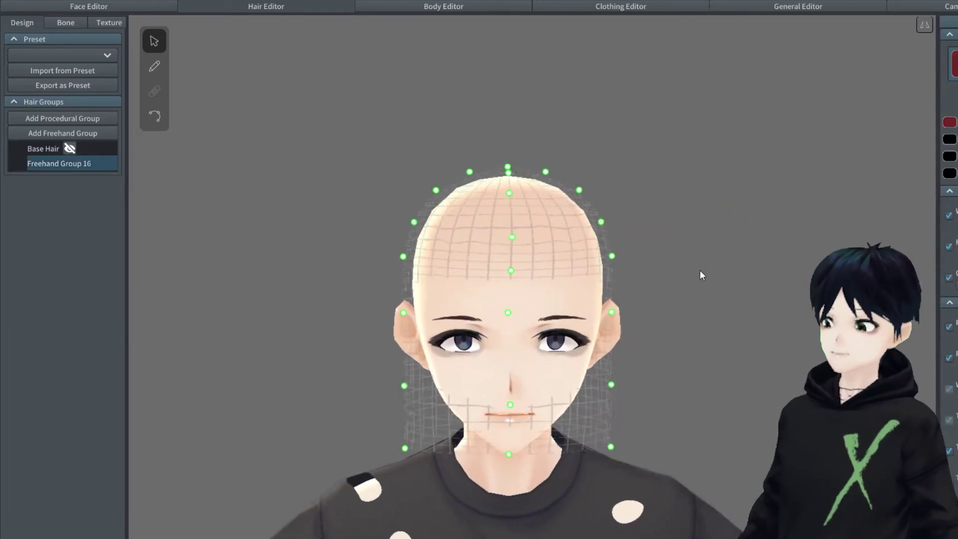
- Draw a short new central strand upward from the front hairline in Freehand Group 16
click(154, 66)
drag(507, 280, 508, 239)
right_drag(509, 244, 607, 251)
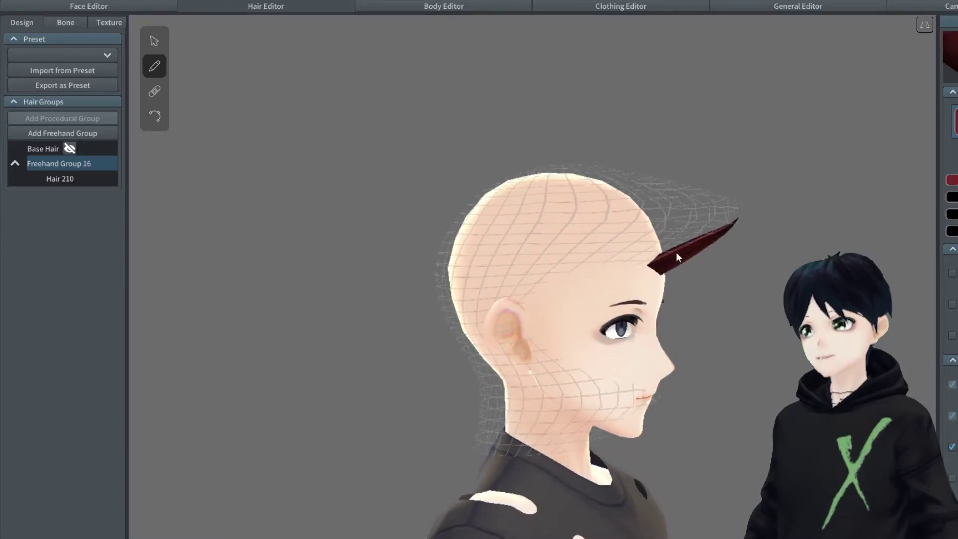
right_drag(852, 344, 763, 375)
- Select the strand Hair 210 and switch to editing its guide mesh points
mouse_move(96, 184)
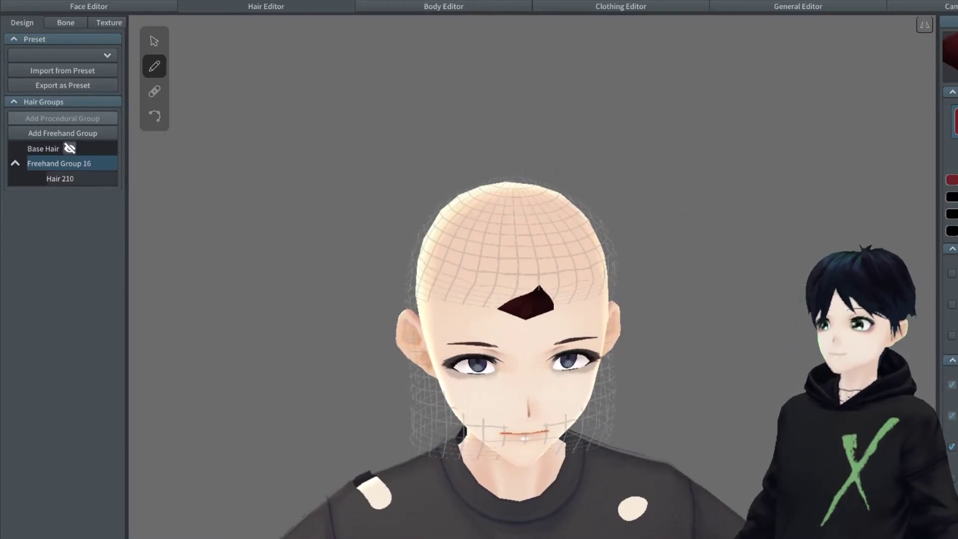
click(59, 179)
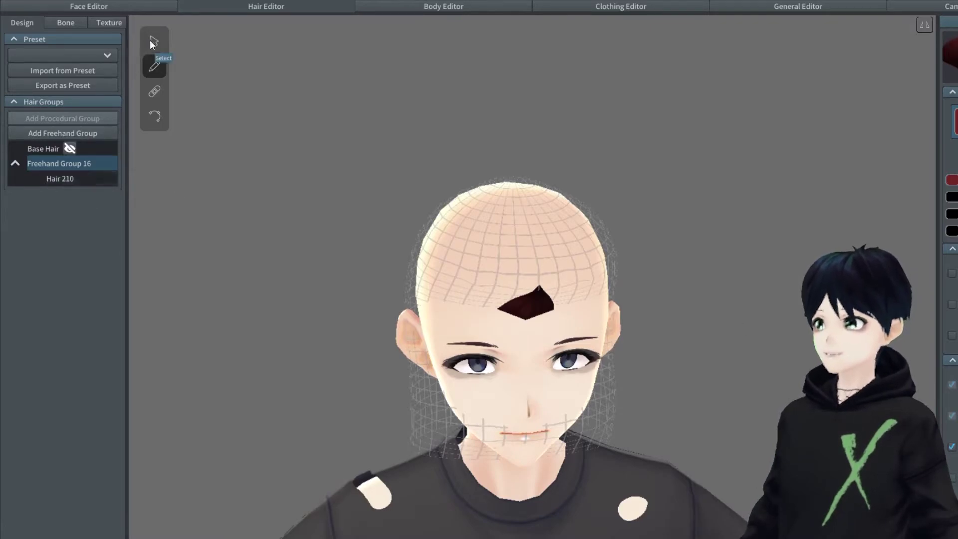
click(154, 41)
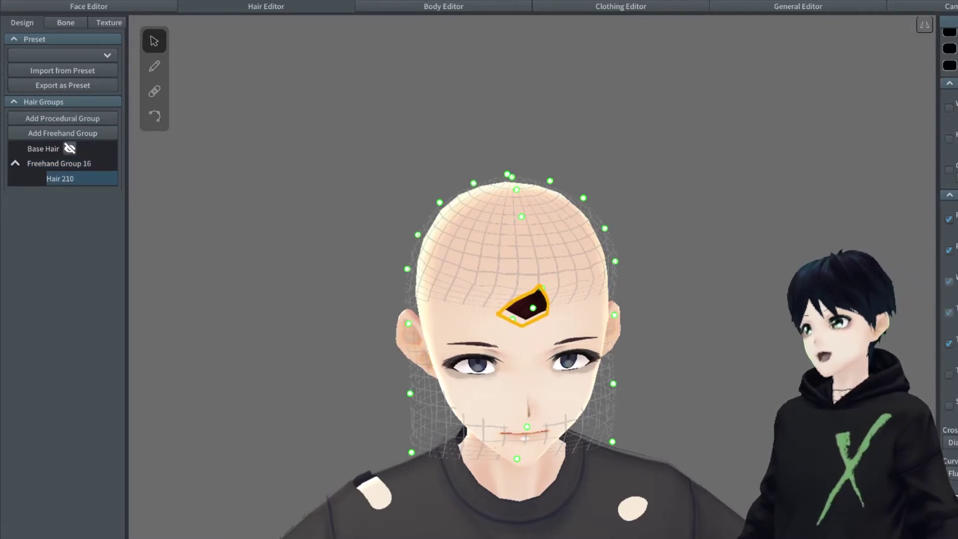
right_drag(511, 309, 483, 310)
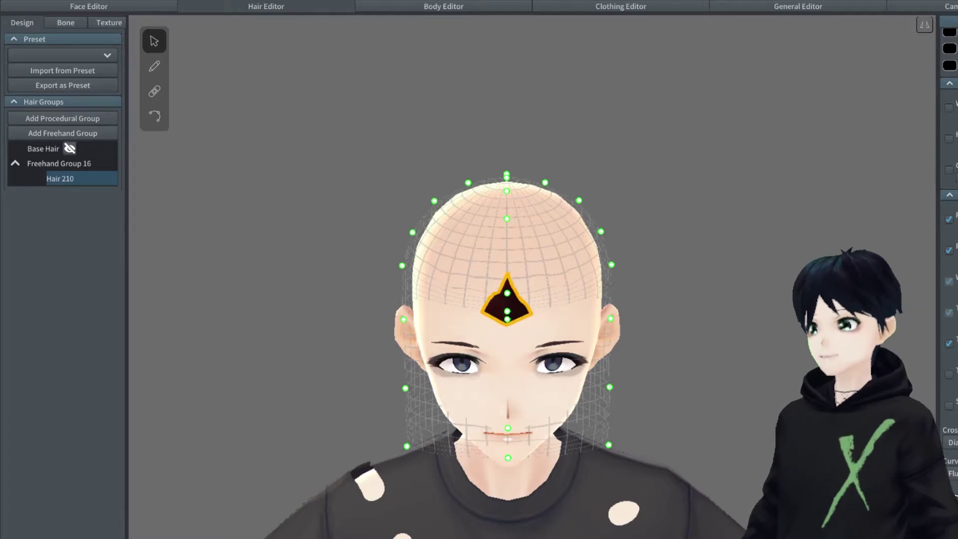
right_drag(695, 272, 752, 280)
click(724, 269)
click(496, 331)
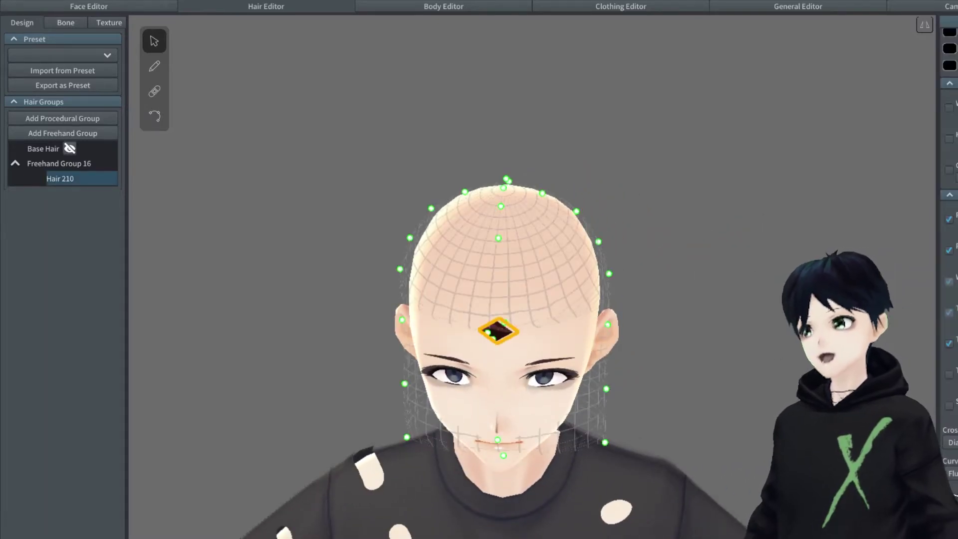
click(702, 302)
right_drag(702, 301, 678, 294)
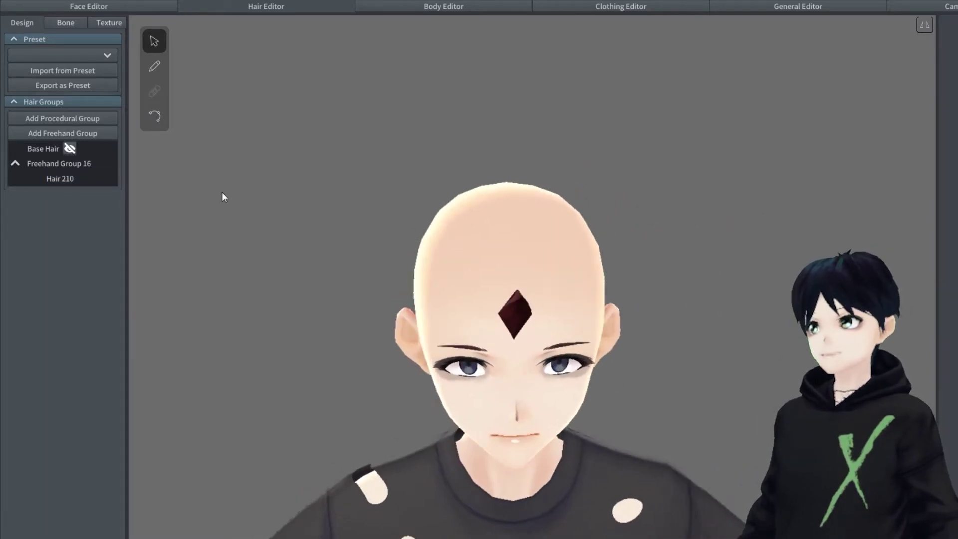
- Clone the freehand hair group that holds the forehead spike
click(59, 164)
right_click(59, 164)
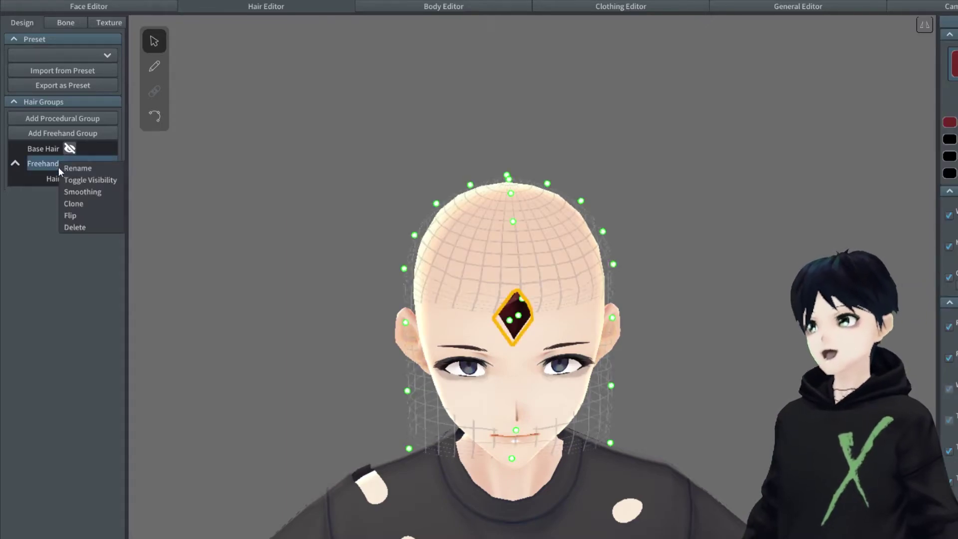
click(81, 205)
right_drag(520, 329, 633, 351)
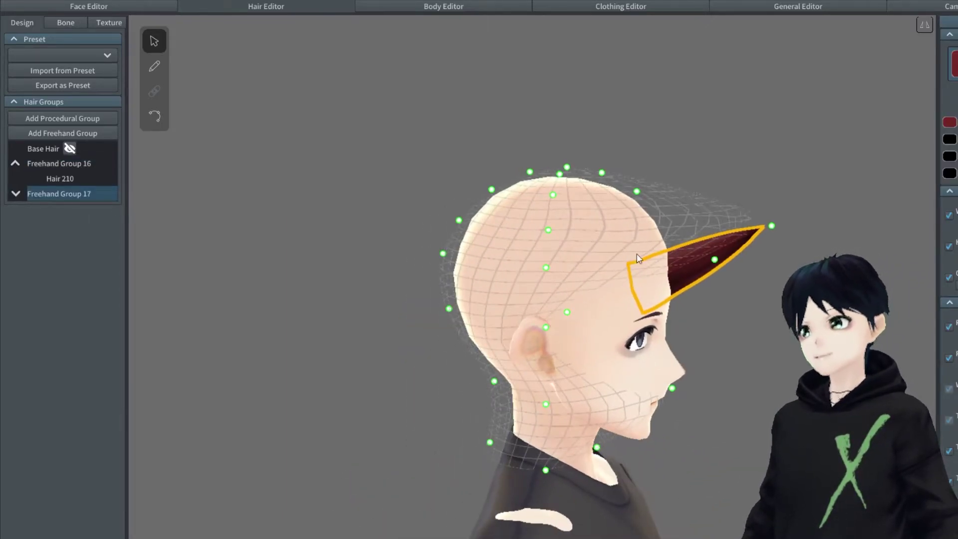
- Raise the cloned group's guide mesh over the forehead and crown so the second spike stands above the first
drag(715, 259, 680, 236)
drag(770, 225, 731, 176)
mouse_move(847, 192)
right_down()
mouse_move(725, 208)
mouse_move(796, 202)
mouse_move(578, 169)
right_up()
drag(577, 168, 575, 119)
drag(606, 176, 630, 132)
drag(645, 196, 755, 150)
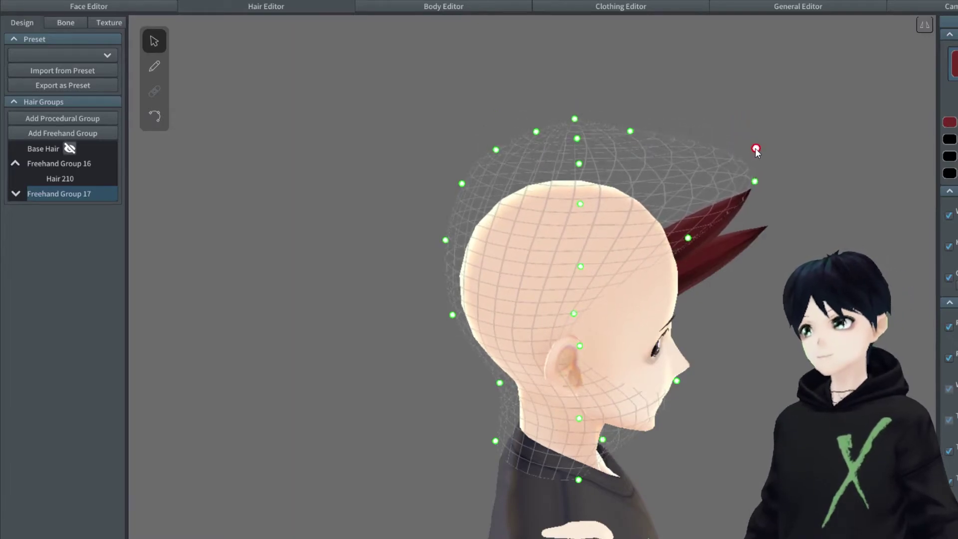
right_drag(713, 230, 680, 234)
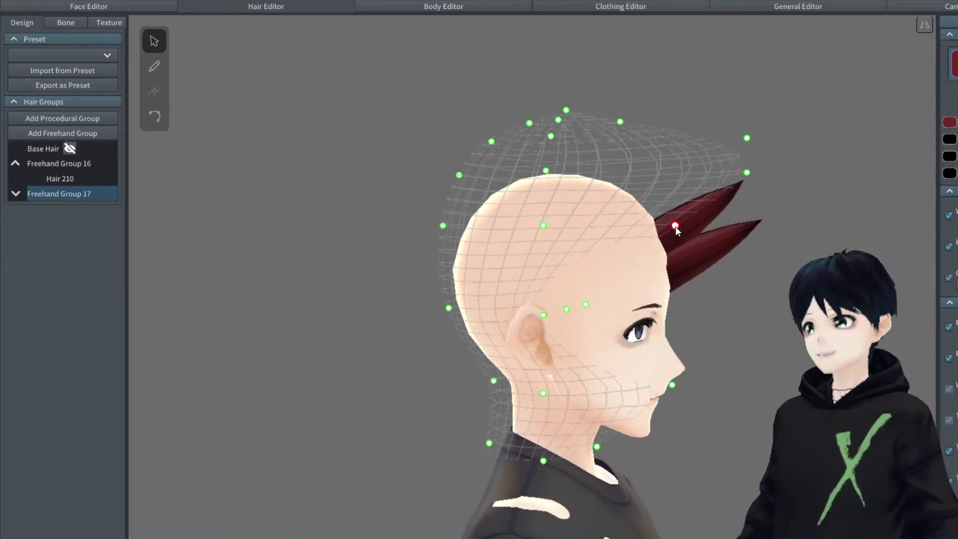
click(660, 307)
mouse_move(660, 306)
right_down()
mouse_move(757, 282)
mouse_move(698, 256)
right_up()
- Clone the second spike's freehand group, Freehand Group 17, for a third spike
click(16, 163)
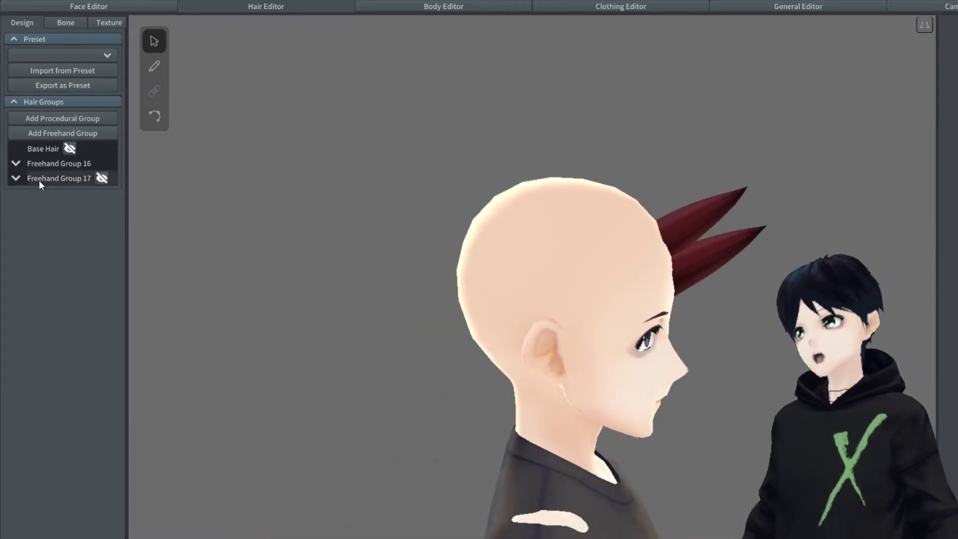
right_click(38, 179)
click(65, 223)
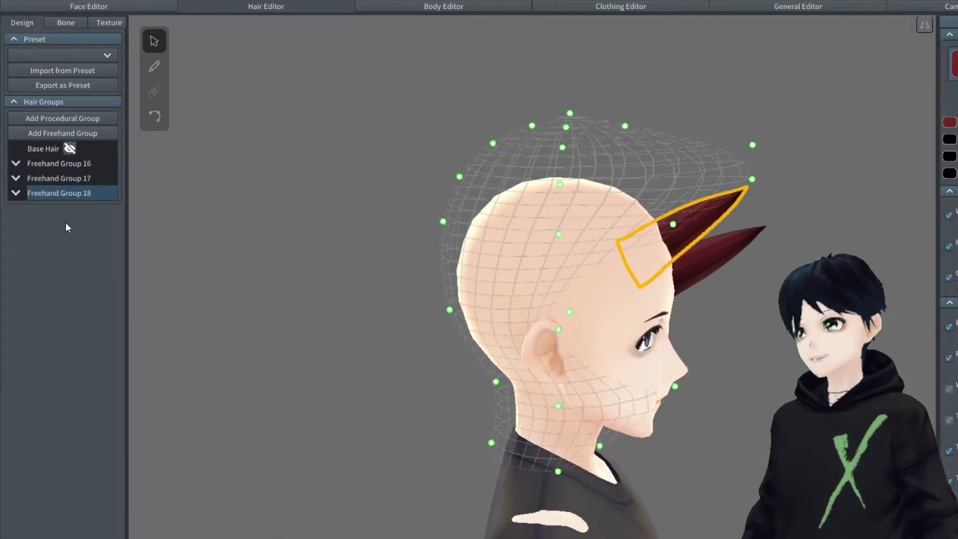
- Reshape the third spike's guide mesh upward and backward so it rises more steeply above the second spike
drag(673, 227, 734, 189)
mouse_move(752, 146)
mouse_down()
mouse_move(725, 157)
mouse_move(711, 124)
mouse_up()
drag(634, 194, 647, 203)
drag(729, 138, 705, 90)
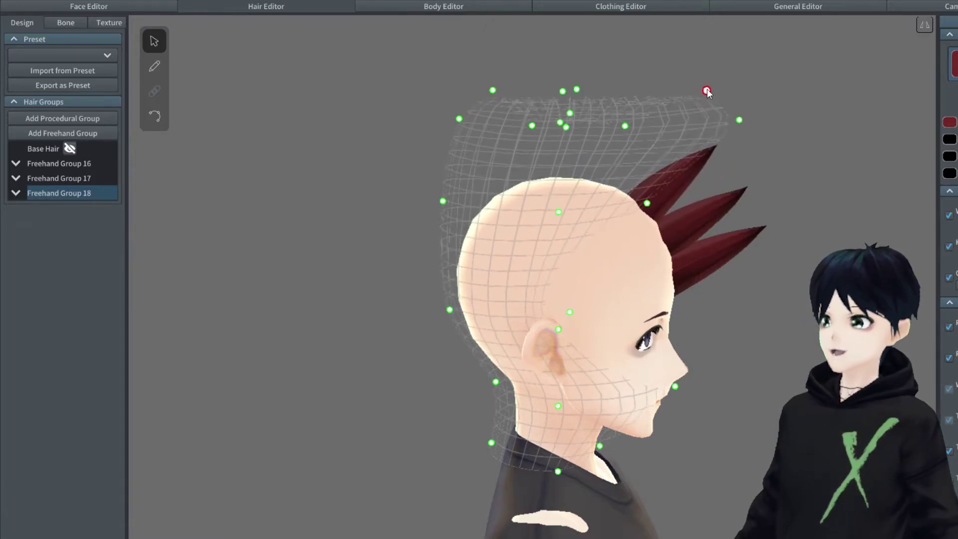
click(750, 190)
drag(750, 190, 778, 193)
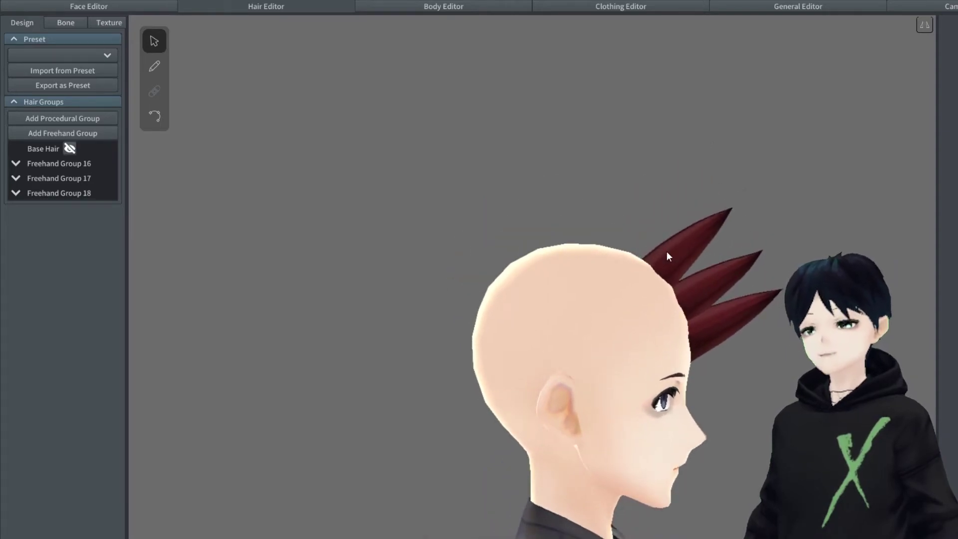
- Clone the third spike's freehand group, Freehand Group 18, for a fourth spike
click(667, 252)
right_click(67, 193)
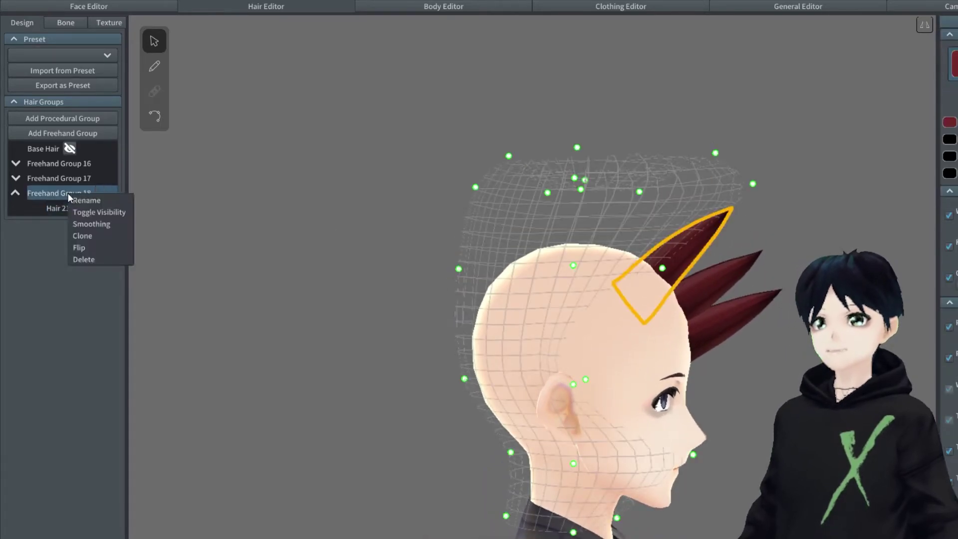
click(91, 239)
mouse_move(503, 267)
mouse_down()
mouse_move(519, 249)
mouse_move(500, 260)
mouse_up()
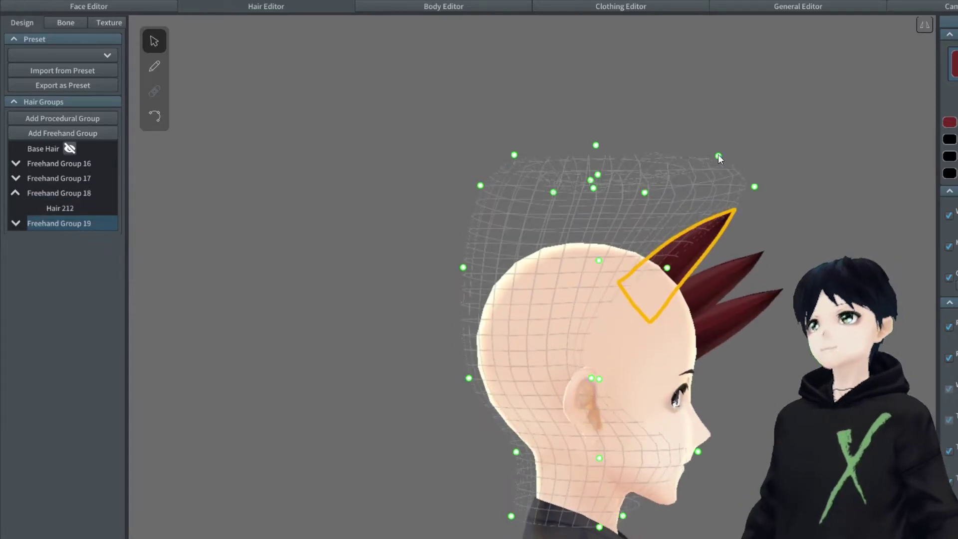
- Pull the fourth spike's guide mesh up and back so it stands nearly upright at the front of the crown
drag(718, 157, 686, 133)
drag(755, 185, 694, 173)
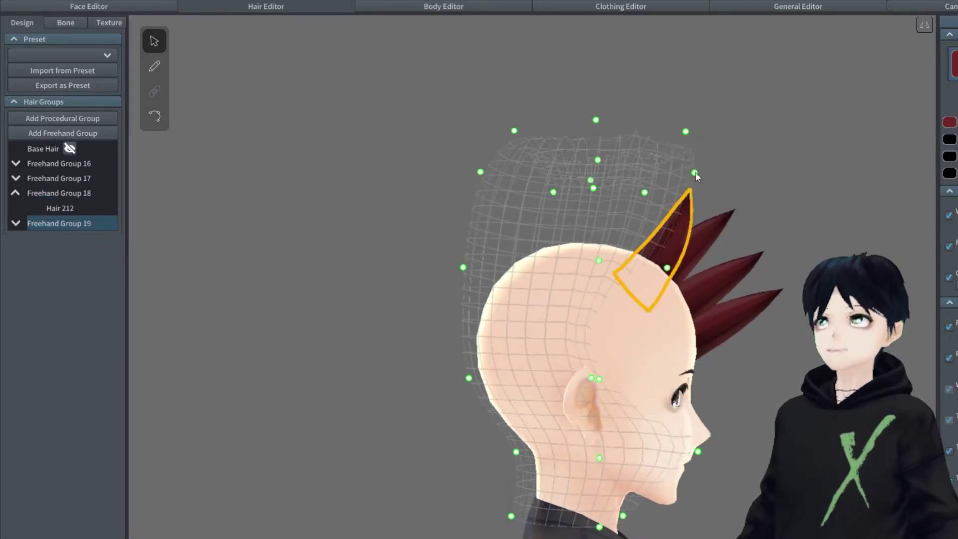
drag(666, 267, 641, 258)
drag(694, 172, 650, 115)
drag(645, 192, 612, 181)
click(704, 150)
drag(704, 150, 686, 118)
click(642, 257)
drag(642, 258, 633, 254)
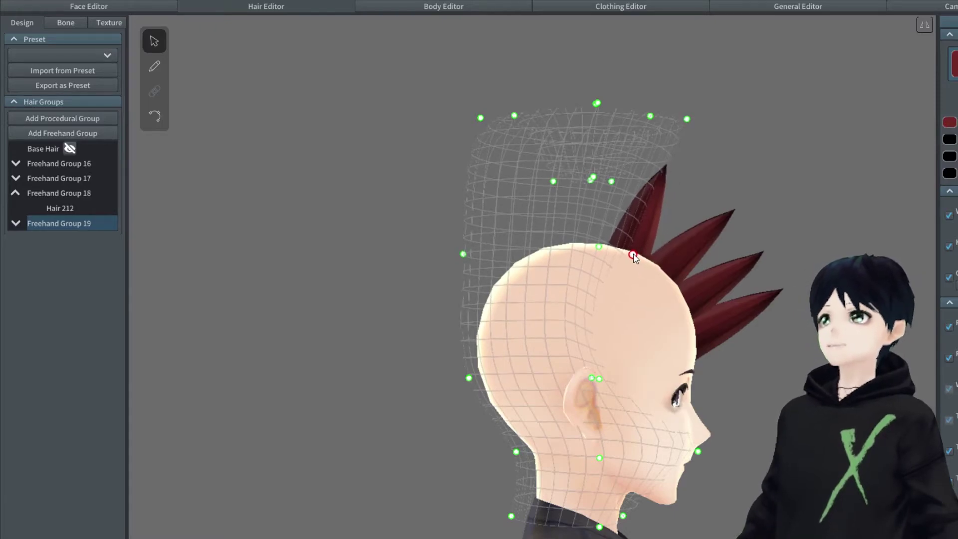
drag(686, 120, 685, 109)
- Adjust the third spike's guide mesh so its tip rises and it fits evenly between the neighbouring spikes
click(711, 221)
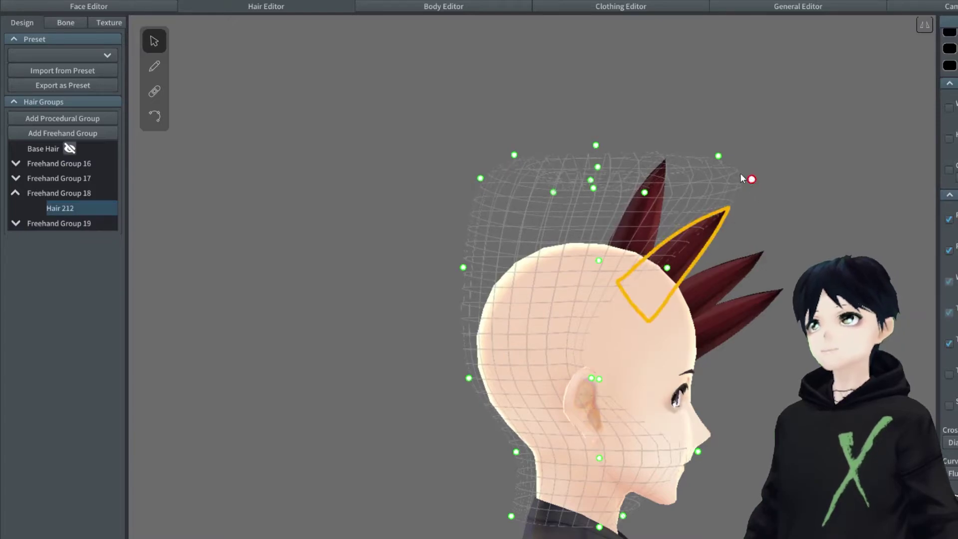
drag(667, 267, 673, 271)
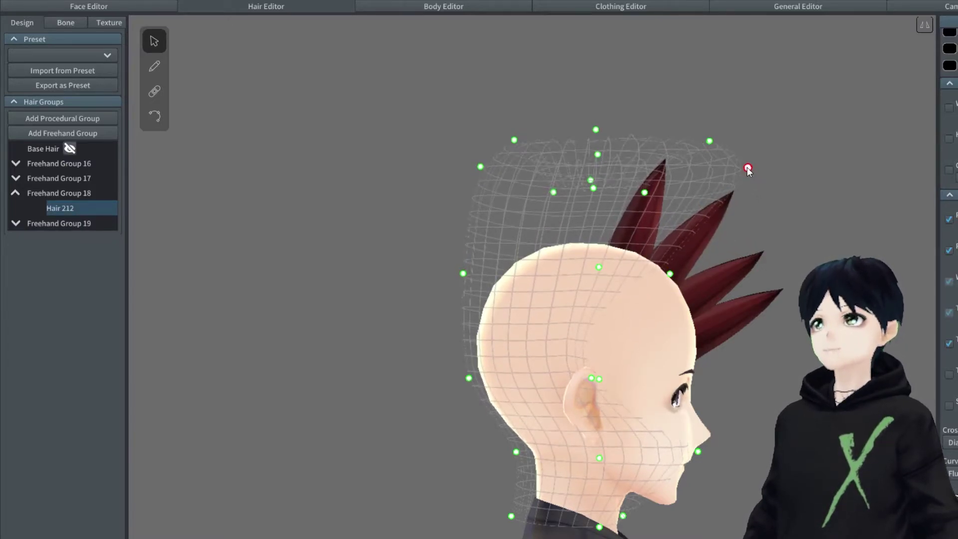
click(746, 168)
- Move the guide mesh points of the lowest forehead spike to change its position and angle at the hairline
click(768, 299)
drag(790, 291, 766, 313)
drag(660, 256, 804, 261)
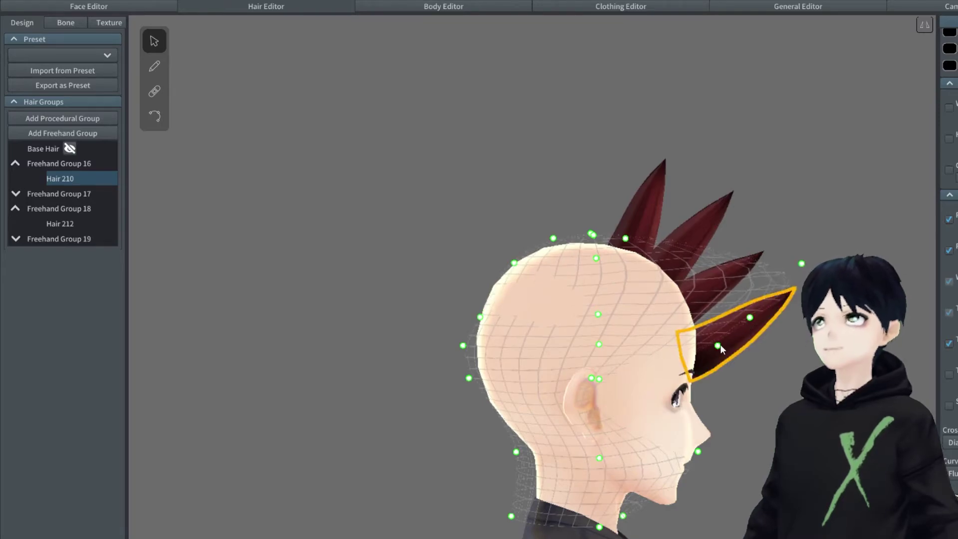
drag(722, 344, 676, 359)
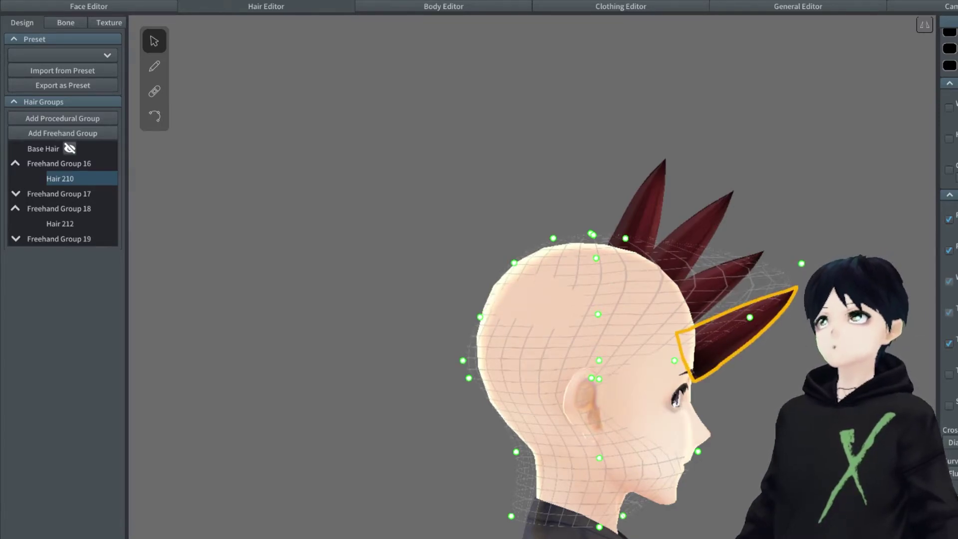
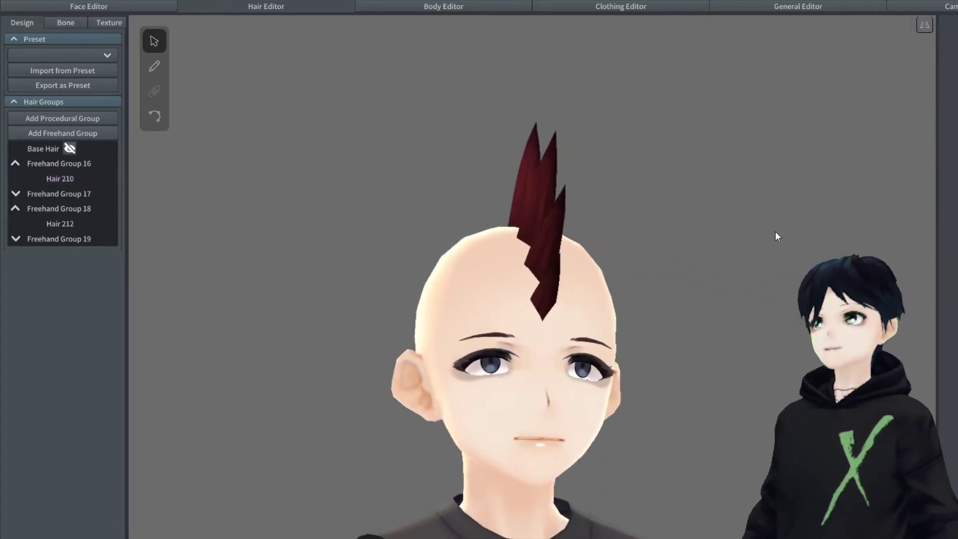
- Hide the lowest forehead spike, Hair 210
right_drag(773, 236, 801, 240)
scroll(735, 310, up, 4)
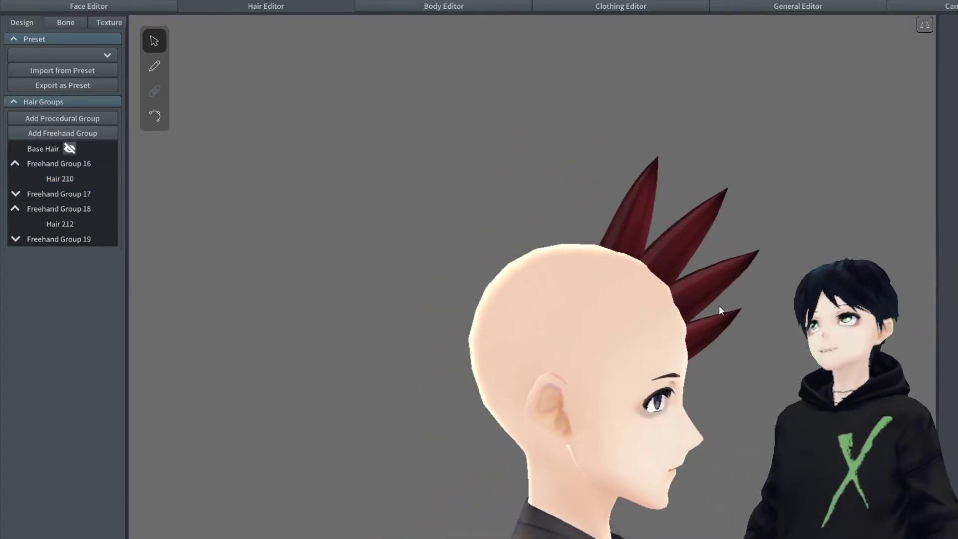
click(704, 318)
click(82, 179)
click(868, 319)
right_drag(868, 320, 818, 319)
- Clone the freehand group of the nearly upright spike, Freehand Group 19
right_drag(509, 220, 612, 202)
click(616, 206)
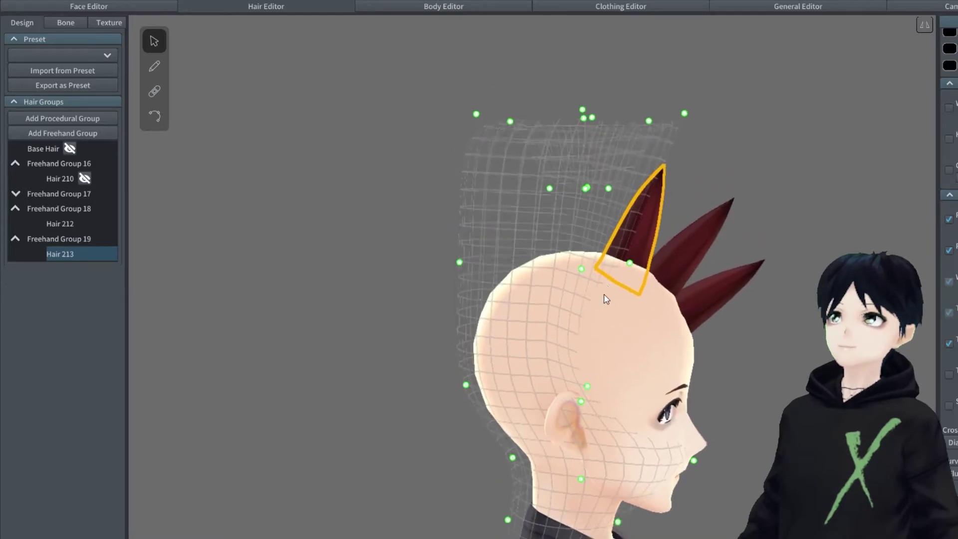
click(35, 234)
right_click(35, 236)
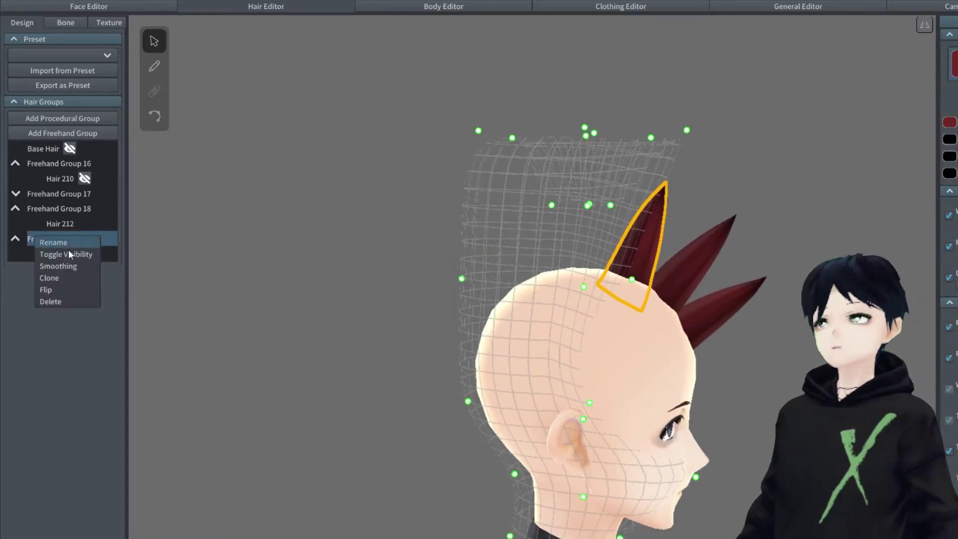
click(66, 280)
right_drag(668, 252, 687, 258)
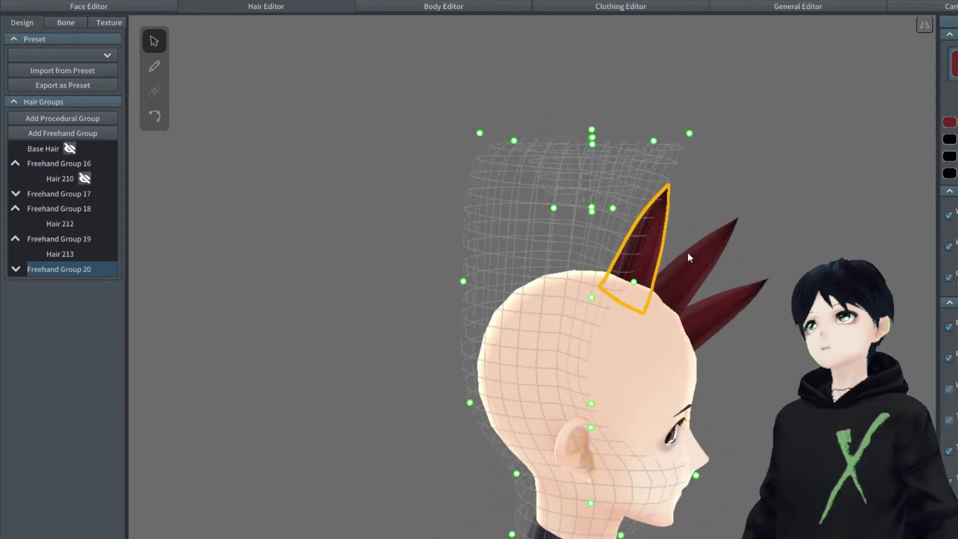
- Raise the newest group's guide mesh and draw its front backward so the spike stands upright on the head's top
drag(591, 214, 576, 118)
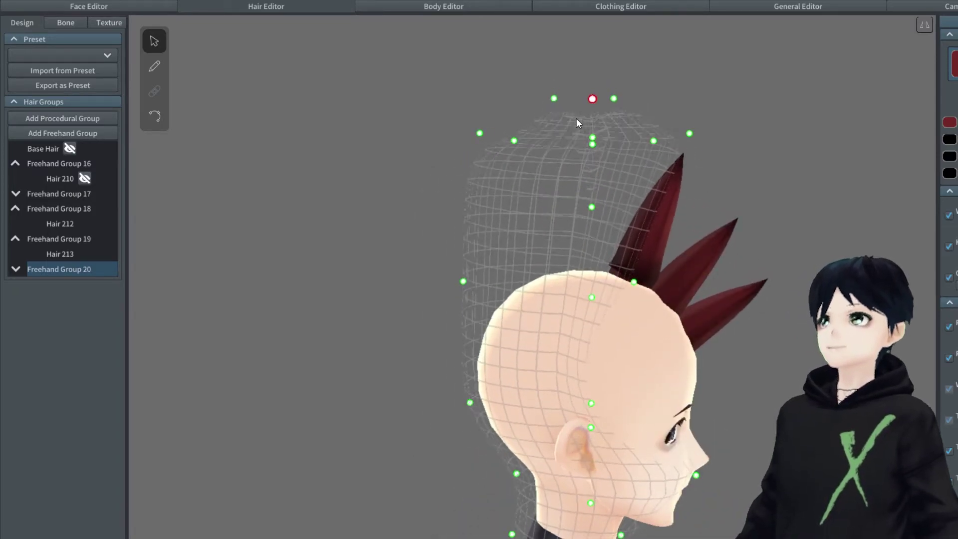
drag(633, 282, 592, 276)
drag(653, 143, 584, 170)
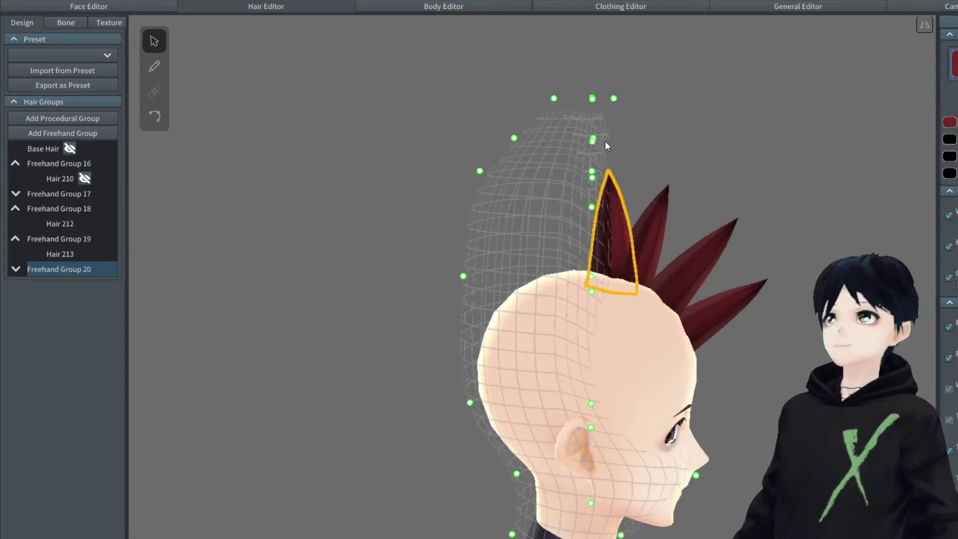
right_drag(628, 205, 653, 215)
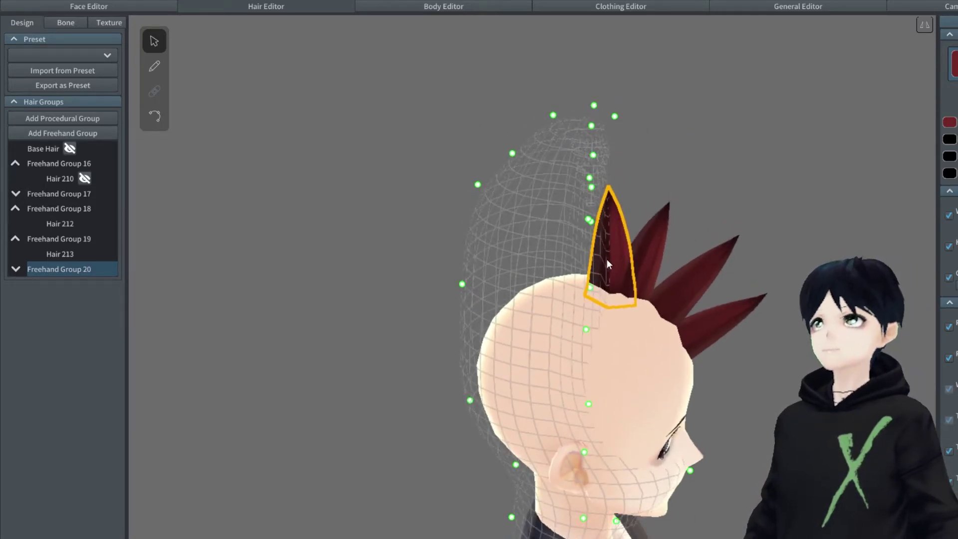
- Extend the newest group's guide mesh behind the head and raise its top to shift the rearmost spike back and up
drag(458, 281, 252, 244)
drag(477, 181, 346, 184)
drag(496, 152, 388, 137)
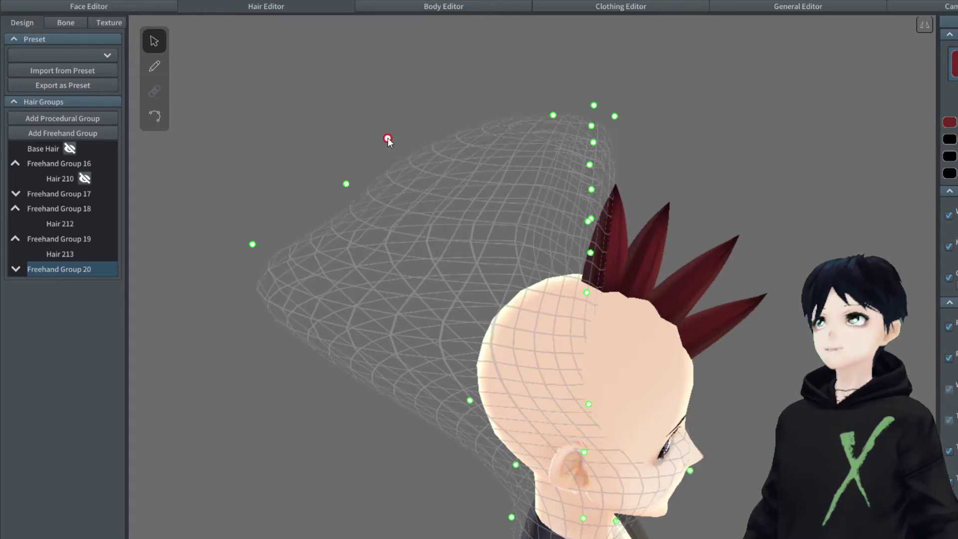
drag(469, 401, 166, 416)
drag(613, 118, 613, 96)
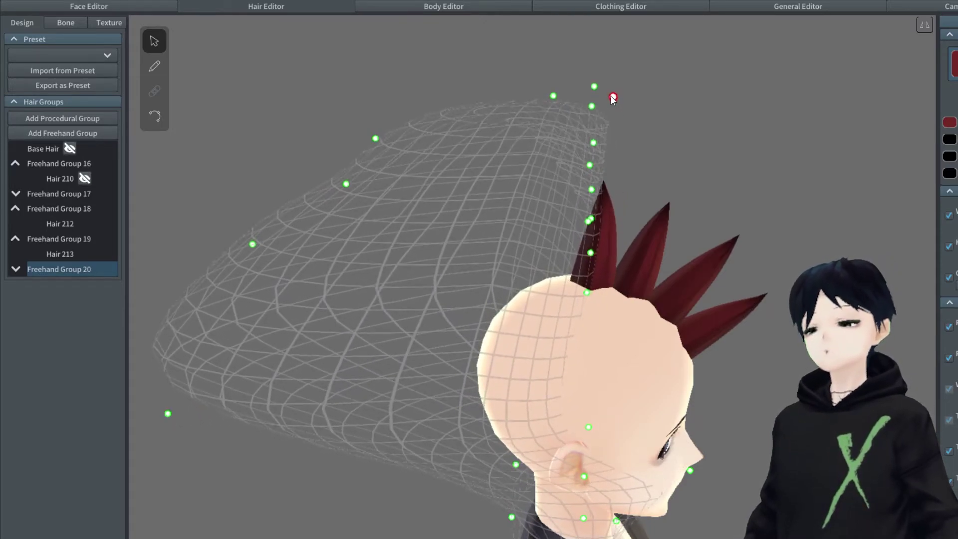
click(759, 127)
mouse_move(759, 126)
right_down()
mouse_move(695, 122)
mouse_move(752, 128)
right_up()
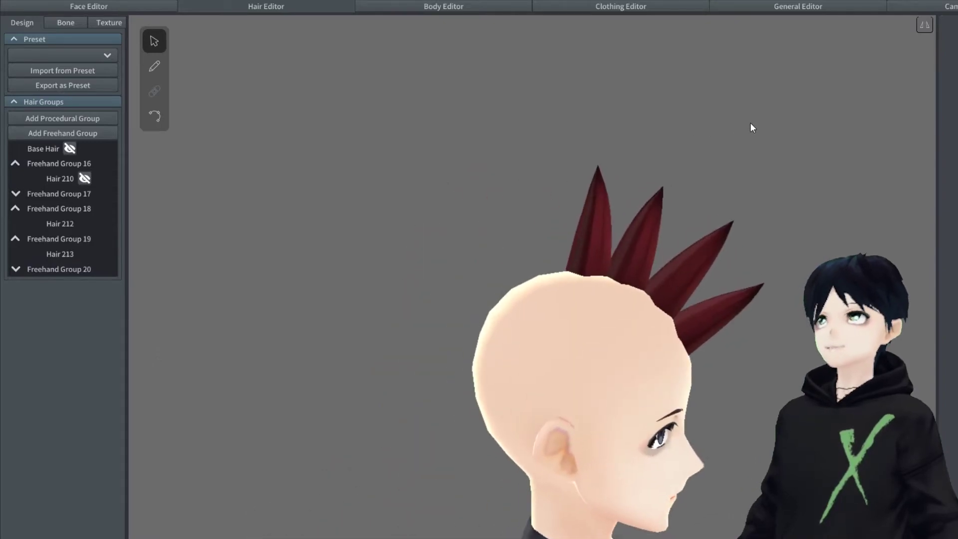
click(598, 209)
drag(605, 78, 619, 58)
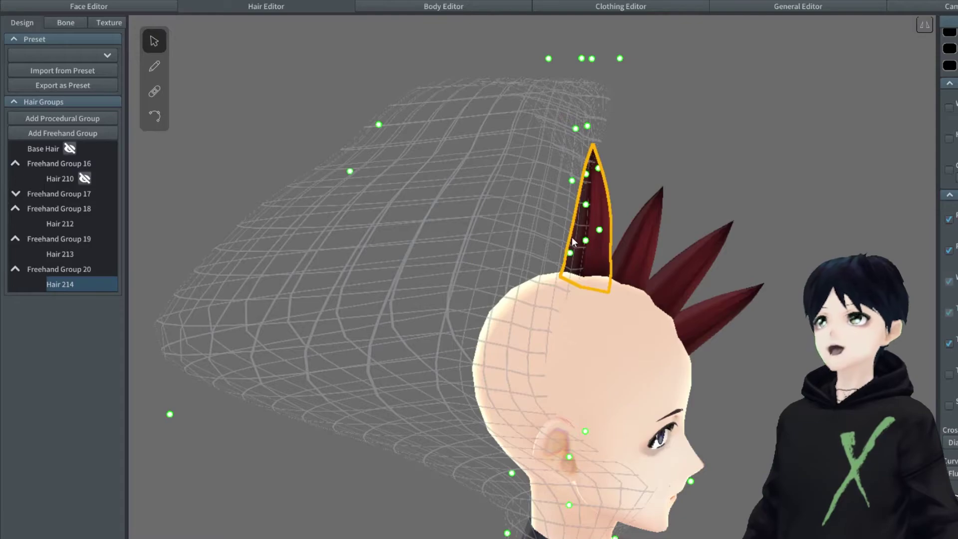
- Edit the control points of the rearmost spike, Hair 214, moving its tip slightly upward
click(155, 117)
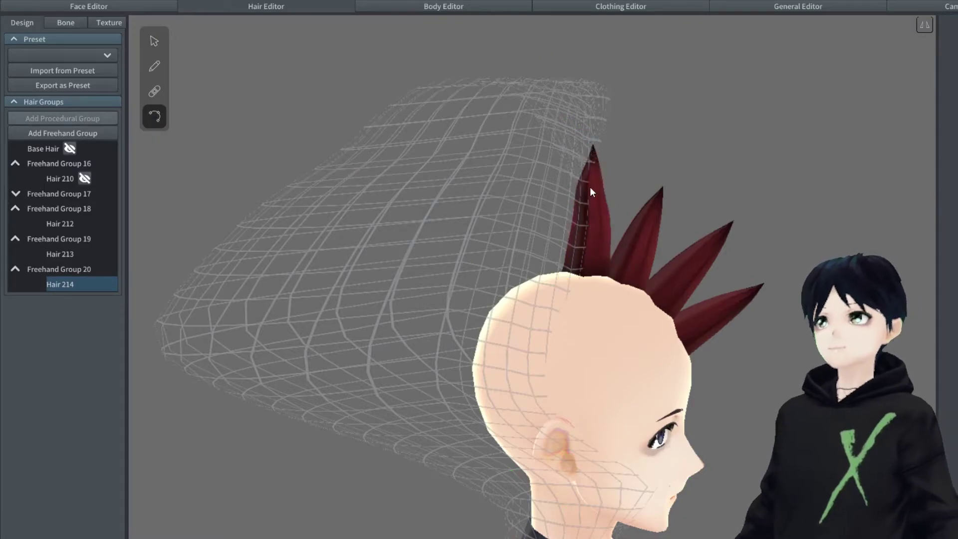
click(594, 144)
right_drag(593, 144, 717, 200)
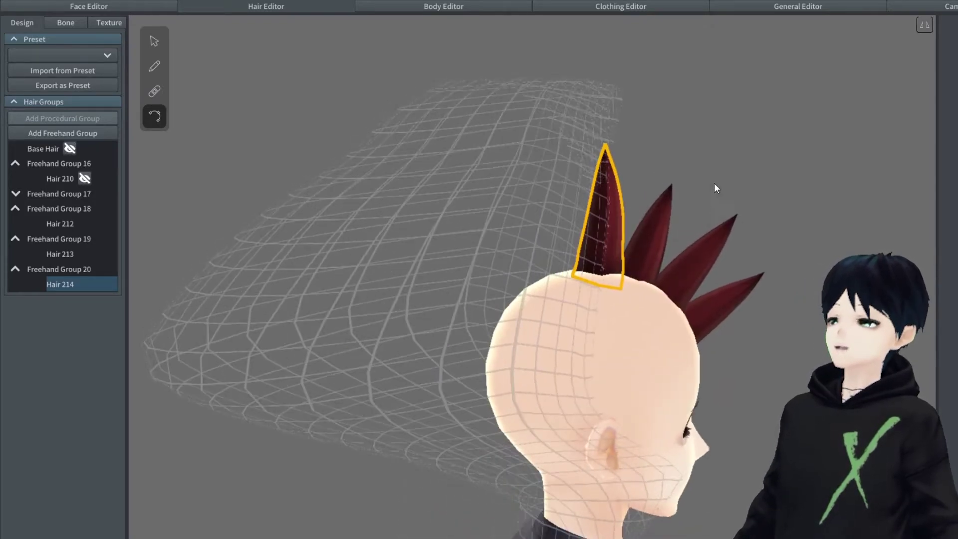
click(721, 197)
click(598, 190)
right_drag(604, 190, 573, 196)
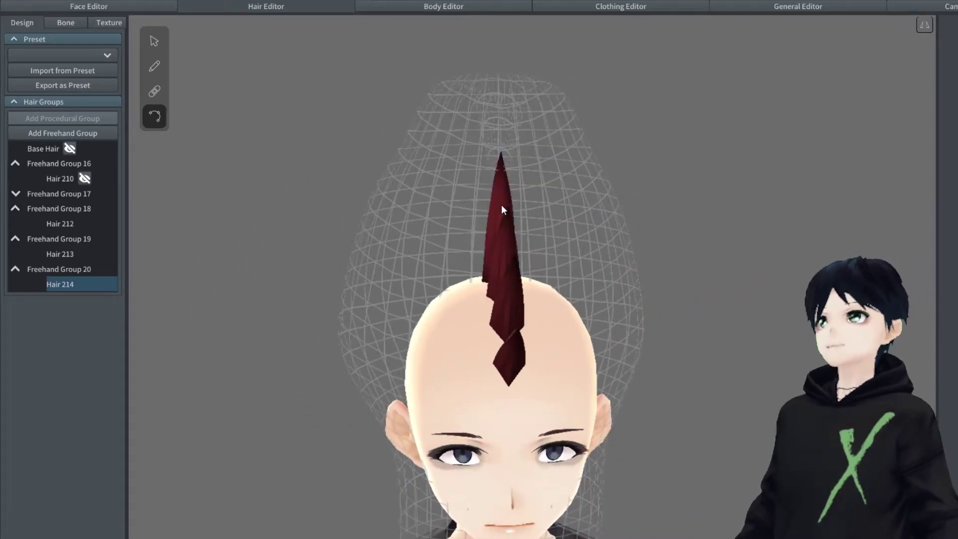
mouse_move(500, 169)
mouse_down()
mouse_move(500, 182)
mouse_move(500, 160)
mouse_up()
right_drag(534, 175, 712, 205)
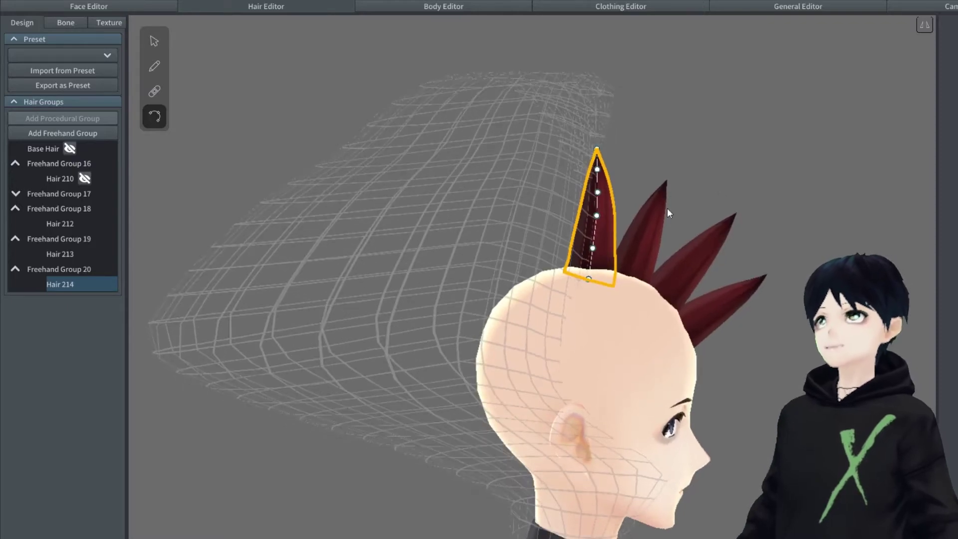
click(52, 164)
click(346, 244)
mouse_move(348, 244)
right_down()
mouse_move(412, 265)
mouse_move(358, 268)
right_up()
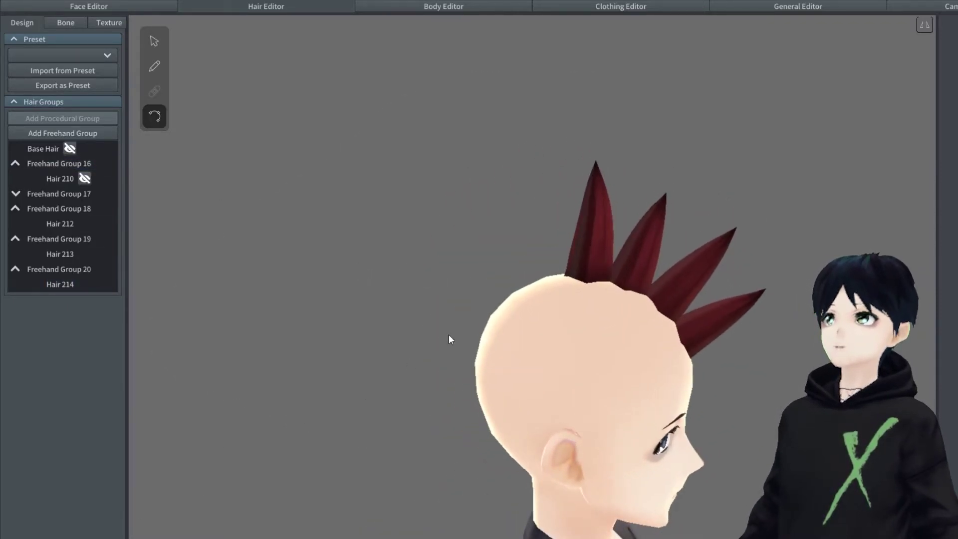
scroll(448, 334, down, 2)
click(590, 256)
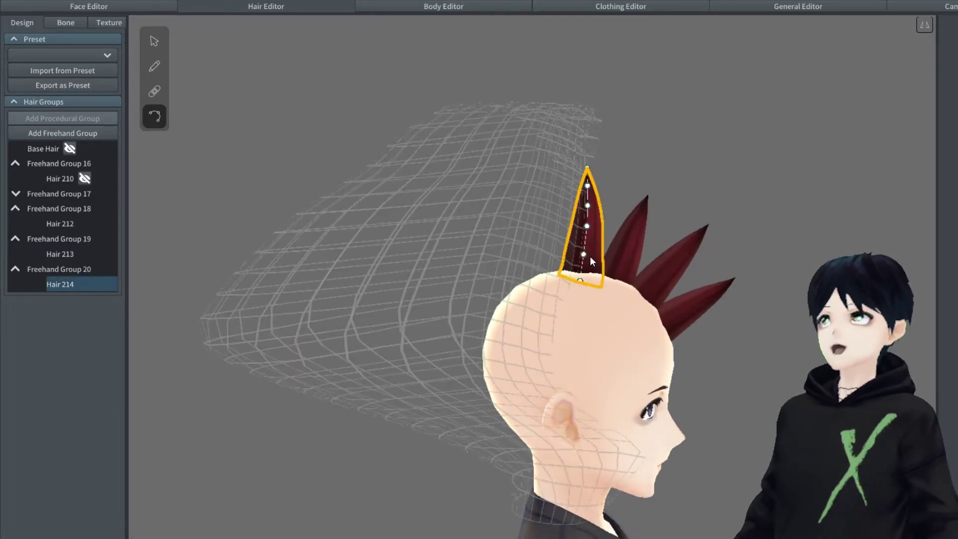
right_click(59, 271)
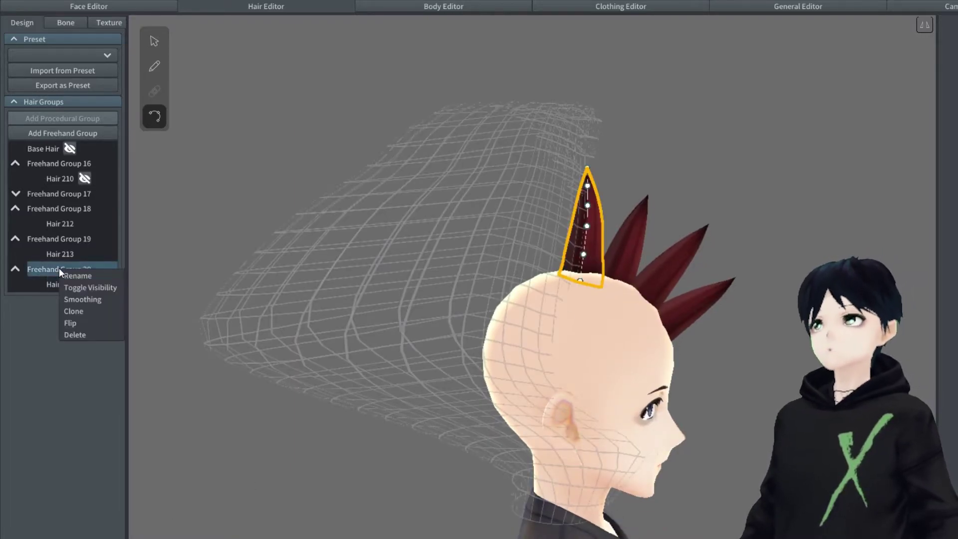
click(674, 309)
- Clone Freehand Group 17 and delete the hair strand inside the clone, leaving an empty group
right_click(60, 193)
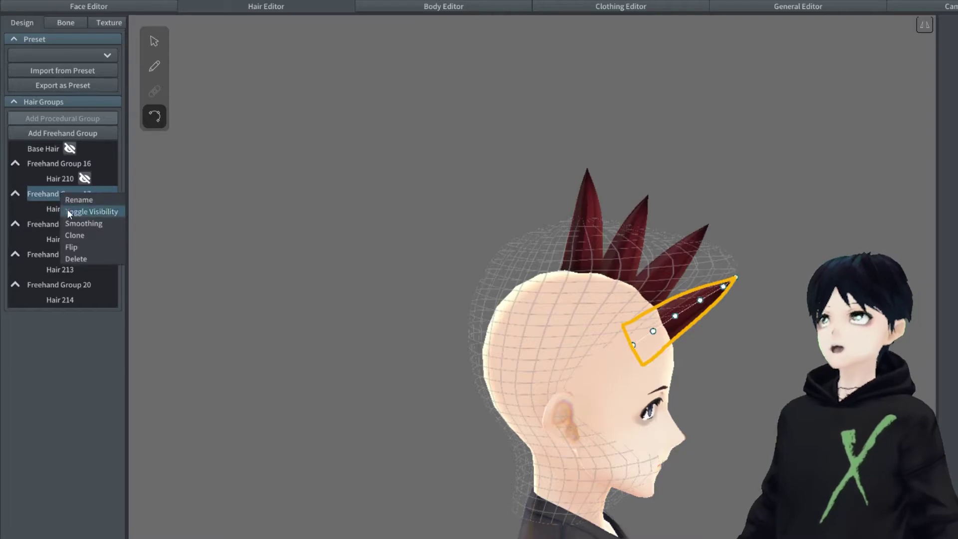
click(75, 236)
right_click(64, 313)
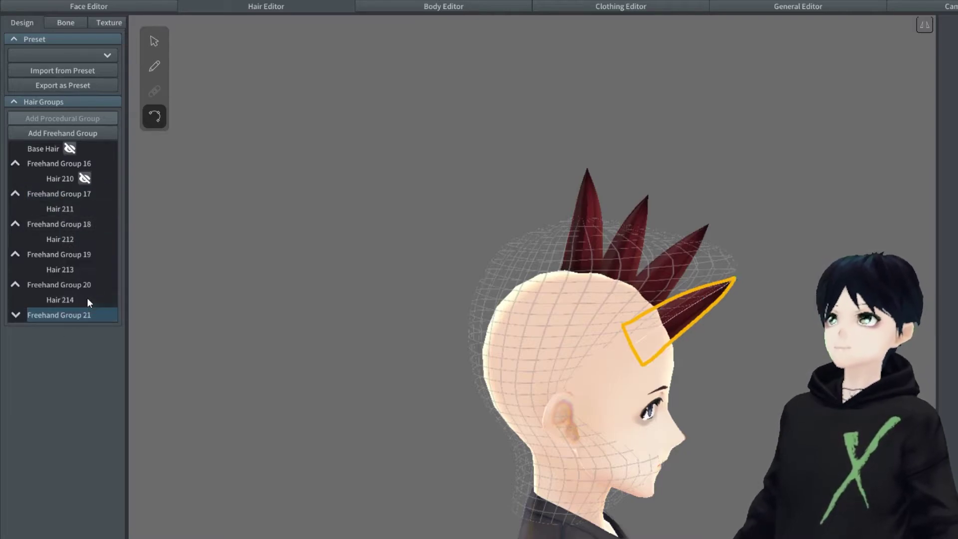
click(87, 298)
right_click(58, 315)
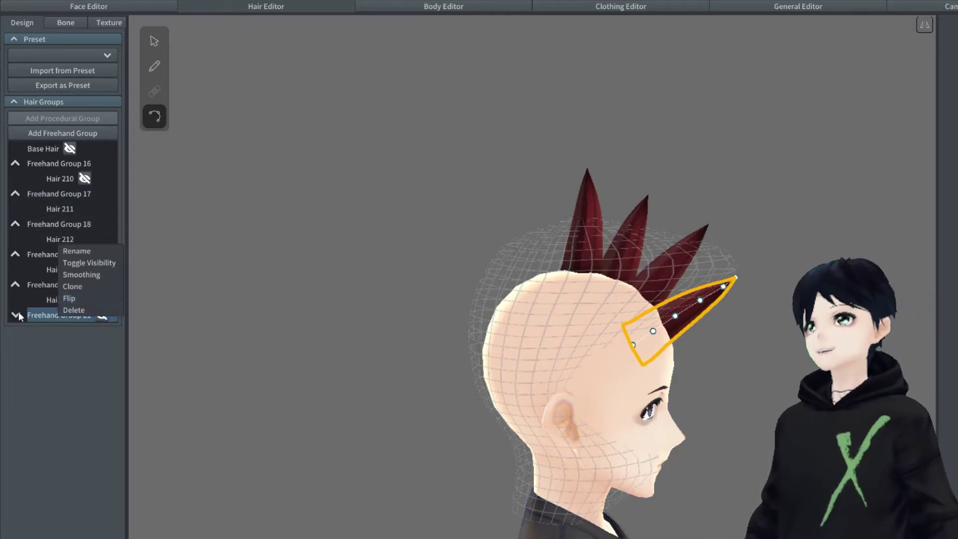
click(17, 314)
right_click(59, 330)
click(72, 325)
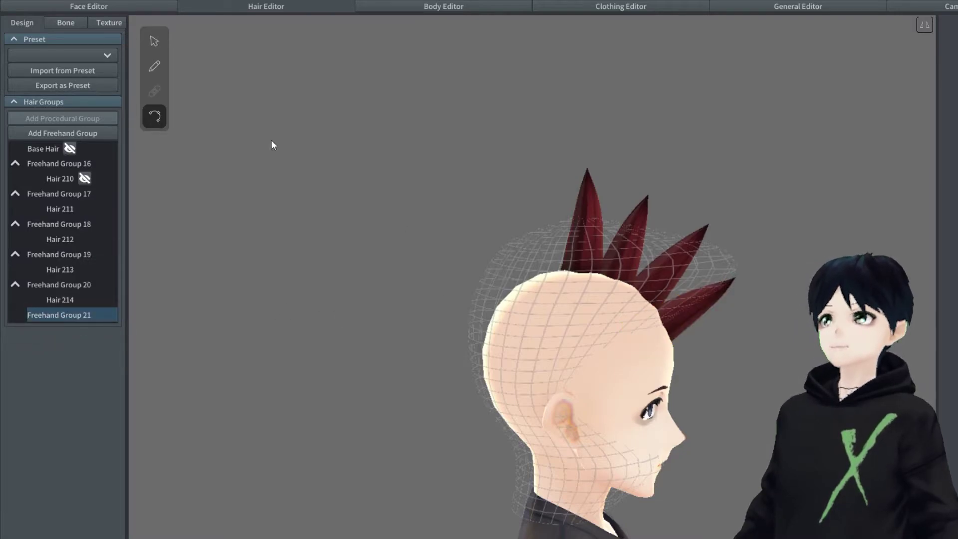
- Draw a single vertical strand up the centre of the back of the head in Freehand Group 21
right_drag(680, 300, 688, 337)
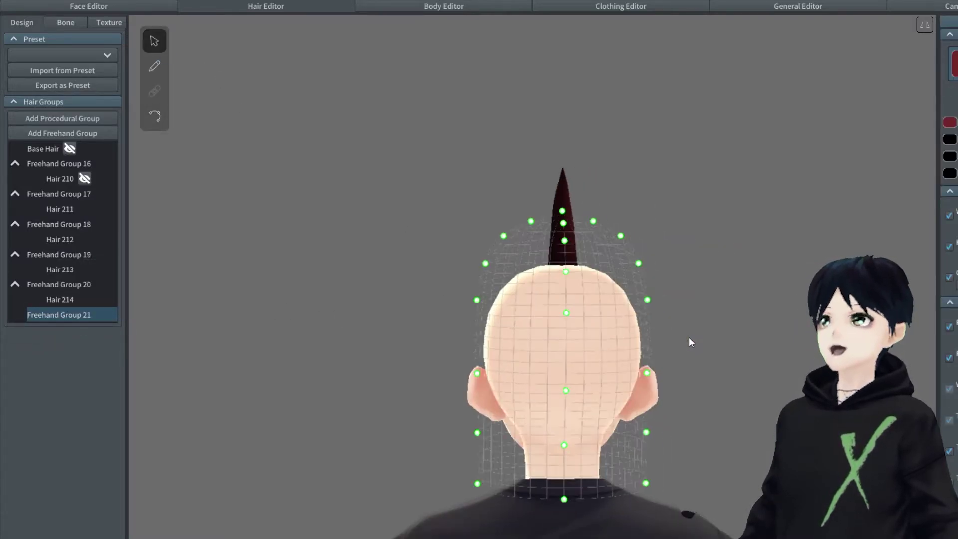
click(162, 76)
drag(563, 455, 564, 389)
key(ctrl+z)
drag(563, 440, 564, 352)
right_drag(578, 369, 600, 379)
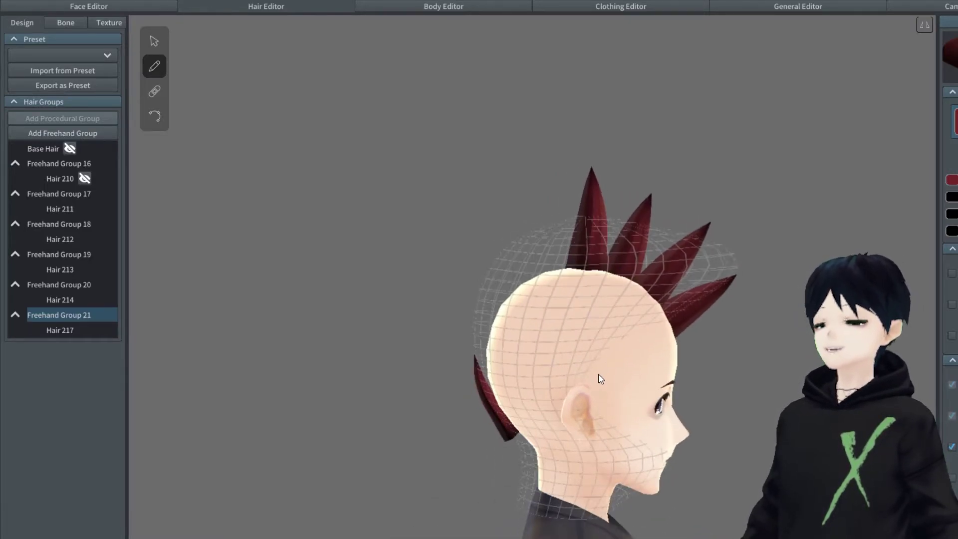
- Pull Freehand Group 21's guide mesh out behind the head and draw in its nape so the new spike points backward
click(154, 41)
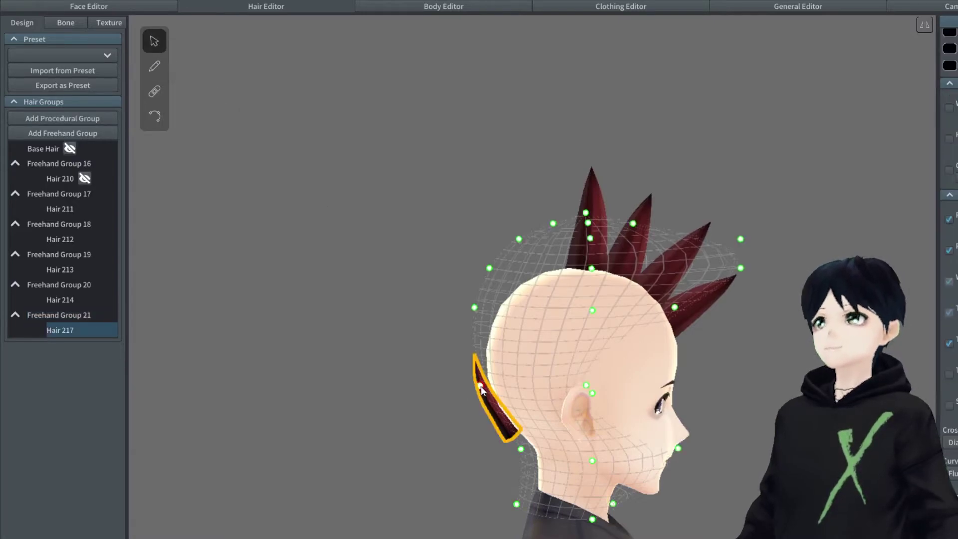
drag(483, 312, 374, 377)
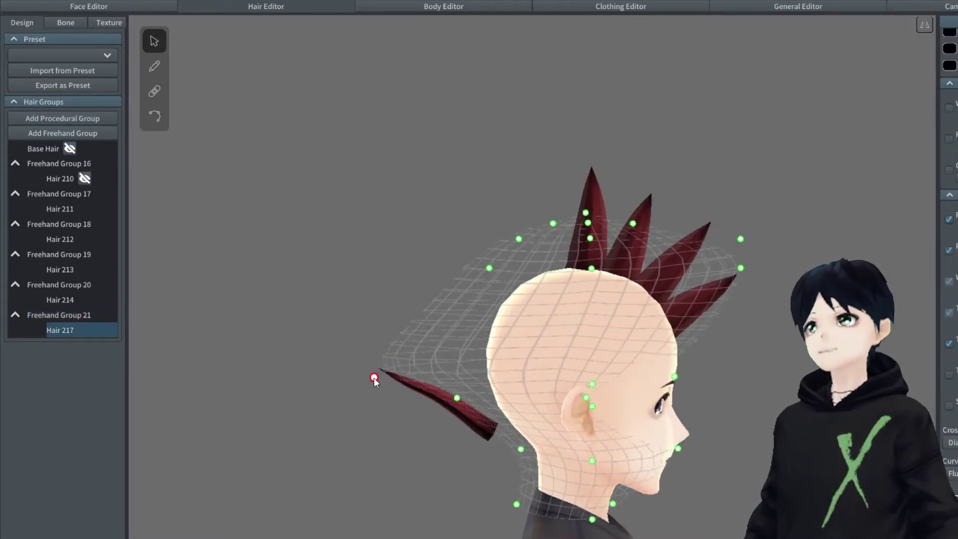
drag(524, 448, 541, 446)
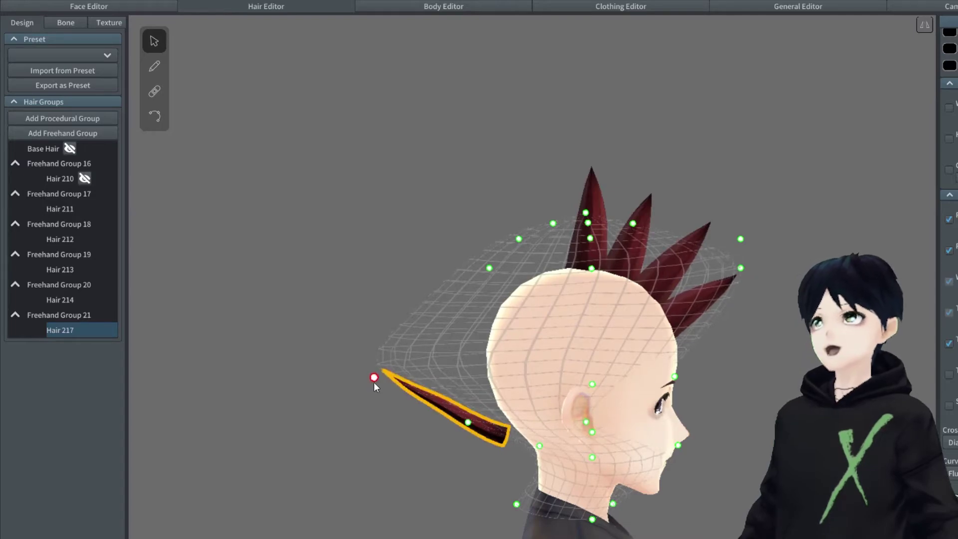
drag(373, 379, 385, 432)
drag(542, 447, 586, 457)
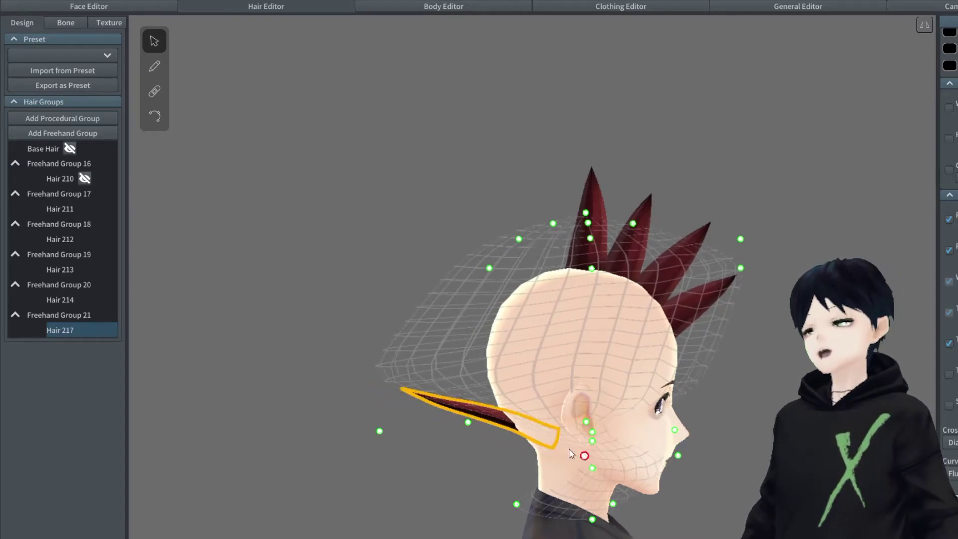
drag(379, 430, 423, 418)
- Raise the lower points of Freehand Group 21's guide mesh and adjust its outer edge so the lowest spike points almost straight back
right_drag(693, 350, 568, 377)
click(744, 361)
click(568, 378)
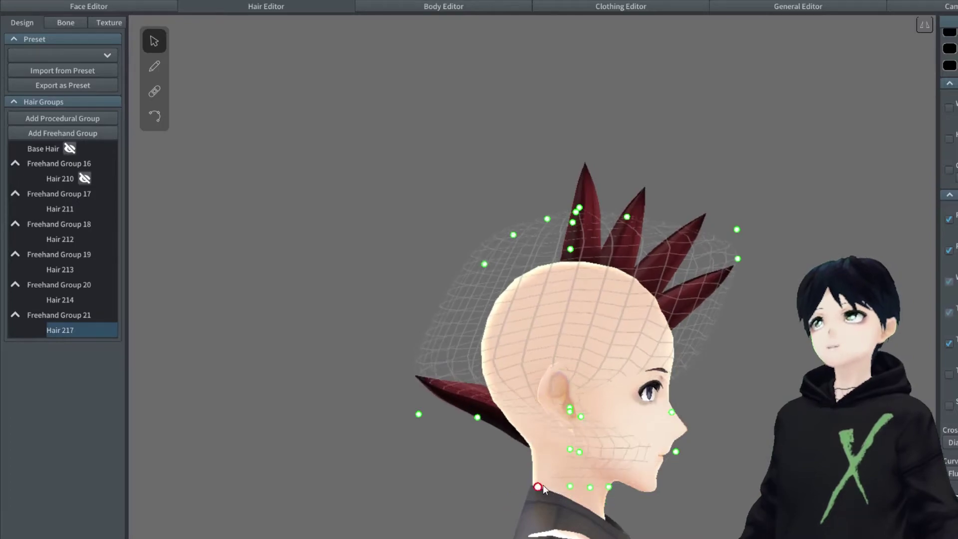
drag(521, 533, 477, 394)
drag(345, 407, 367, 405)
- Clone Freehand Group 21 and raise the clone's guide mesh to place a second rear spike above the lowest one
right_click(49, 314)
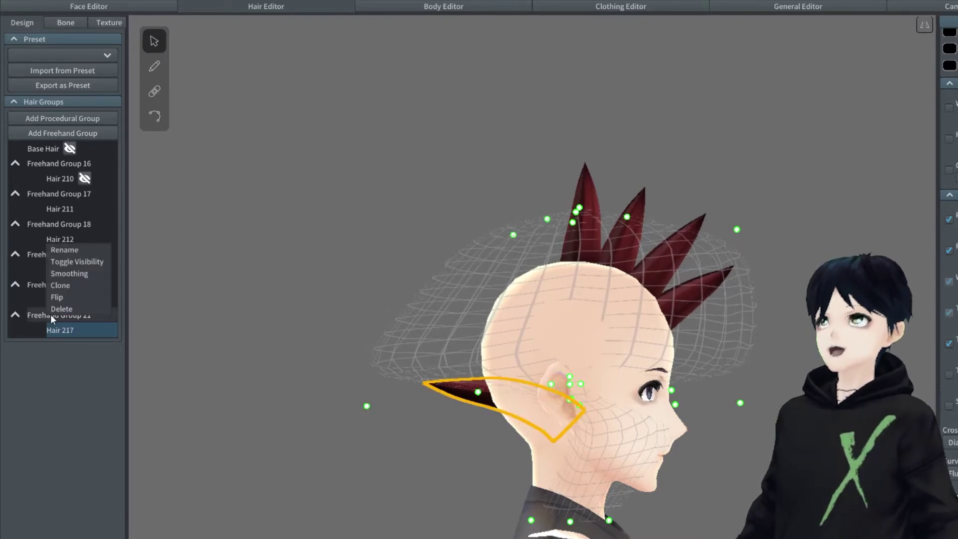
click(83, 288)
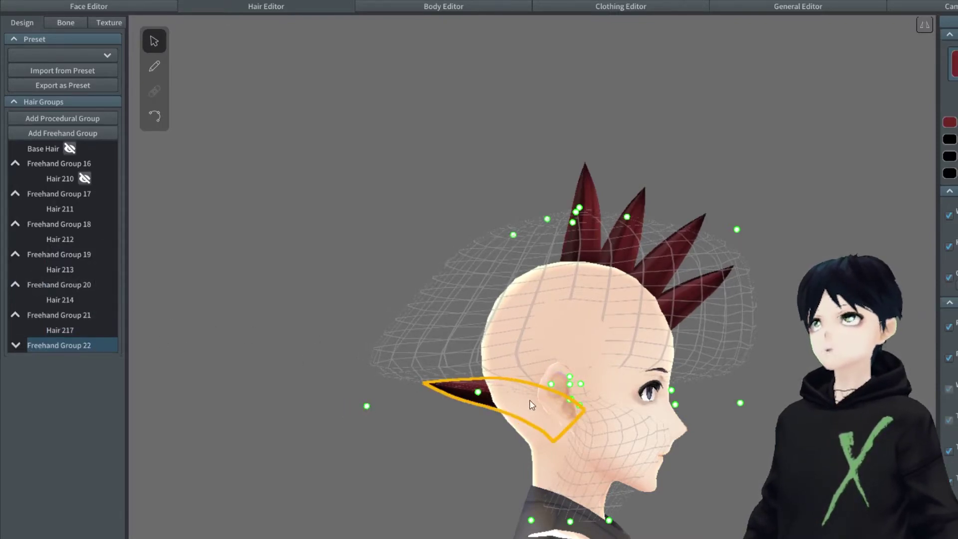
drag(569, 522, 569, 430)
drag(477, 392, 482, 387)
drag(366, 405, 355, 310)
drag(513, 235, 452, 230)
drag(354, 310, 364, 311)
- Clone Freehand Group 22 and stretch the clone's guide mesh up and backward to place a third rear spike above the second
right_click(74, 346)
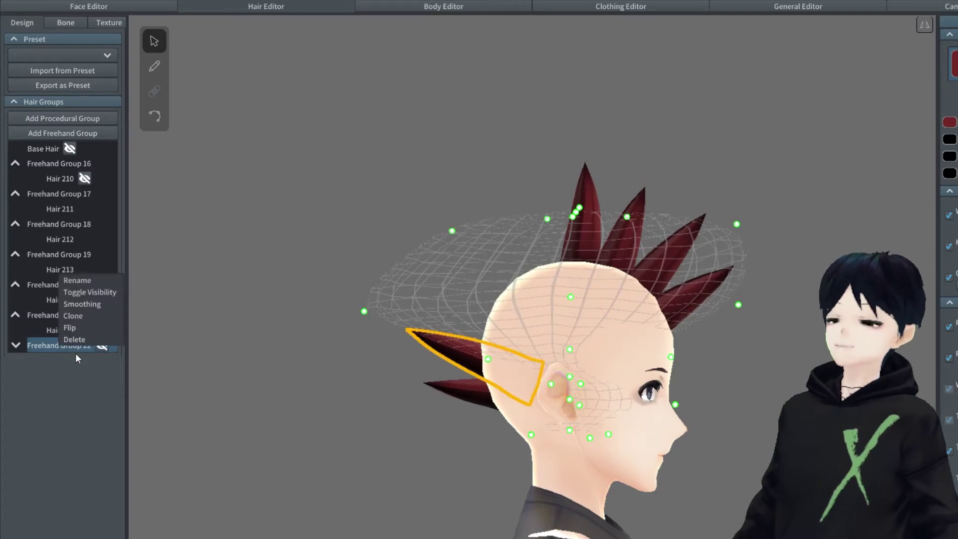
click(107, 315)
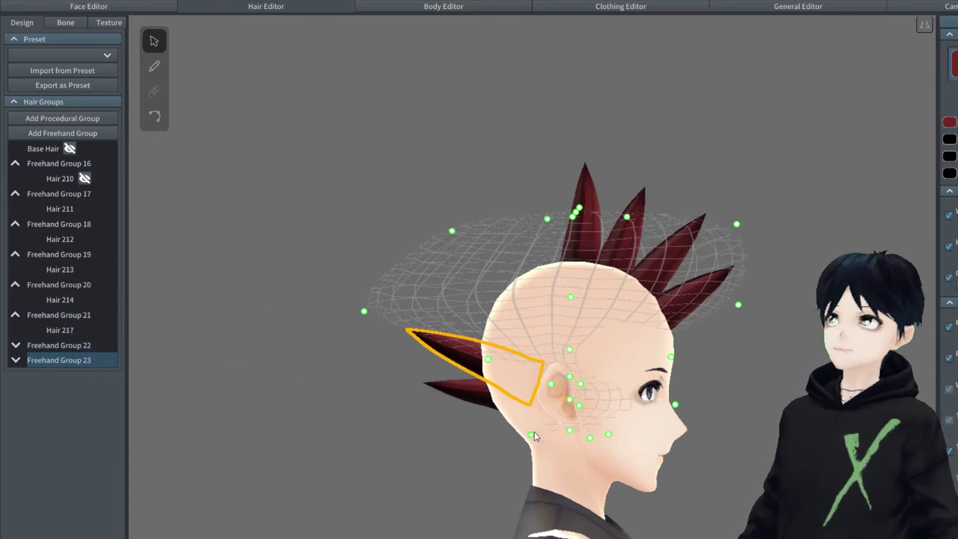
drag(589, 439, 550, 384)
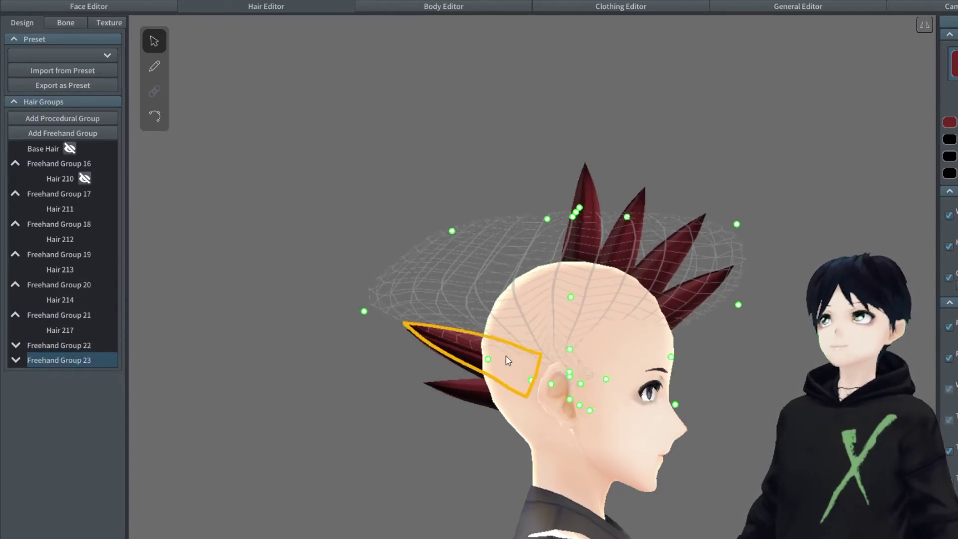
drag(671, 358, 677, 308)
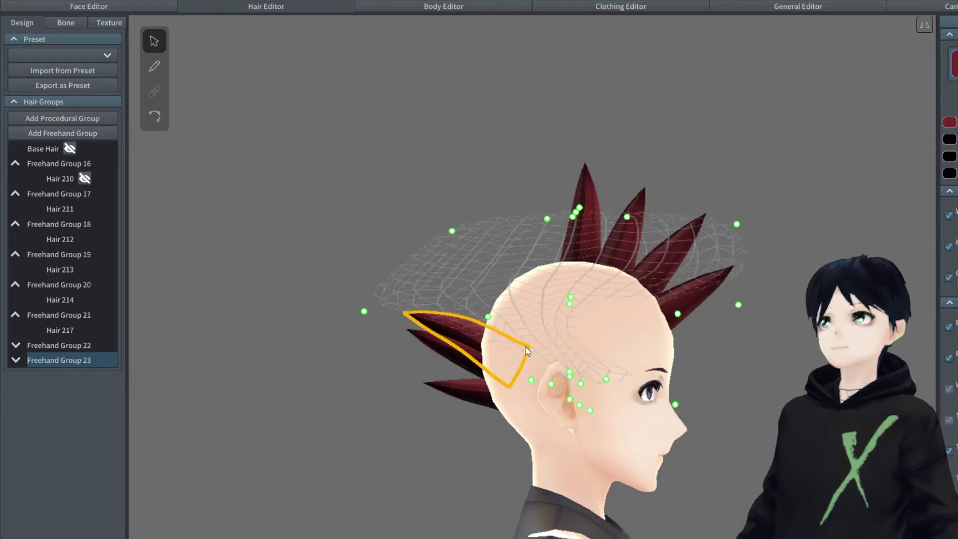
mouse_move(498, 310)
mouse_down()
mouse_move(365, 298)
mouse_move(332, 238)
mouse_up()
drag(452, 231, 439, 198)
drag(330, 237, 339, 218)
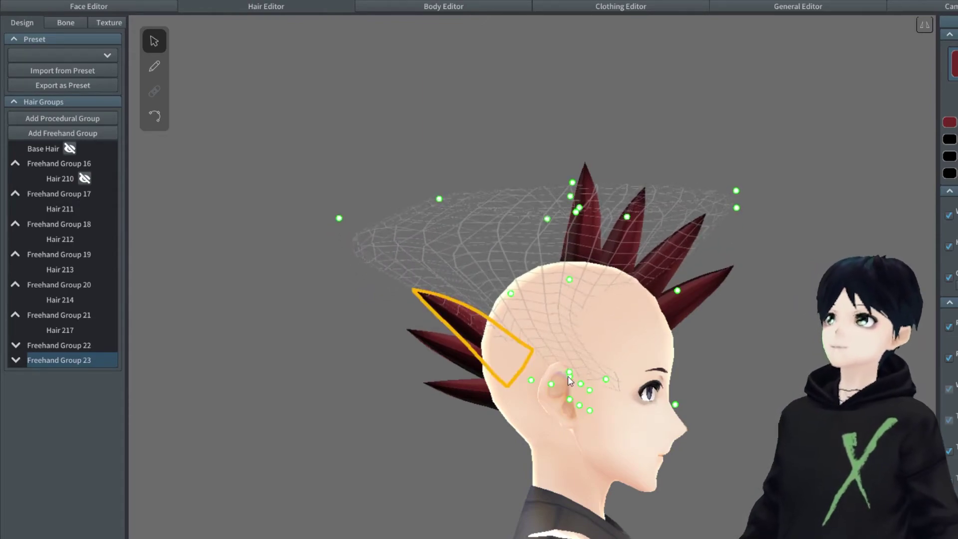
drag(569, 363, 513, 383)
right_drag(549, 376, 531, 335)
drag(339, 211, 334, 177)
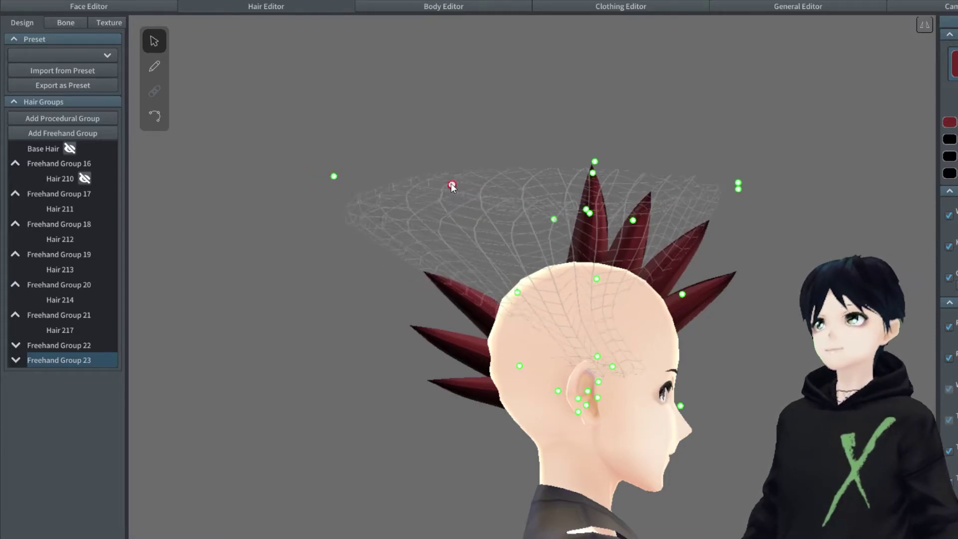
- Select the third rear spike, Hair 219, and reposition its guide mesh points at the back of the head to straighten the spike
click(431, 312)
right_drag(431, 312, 463, 304)
click(441, 294)
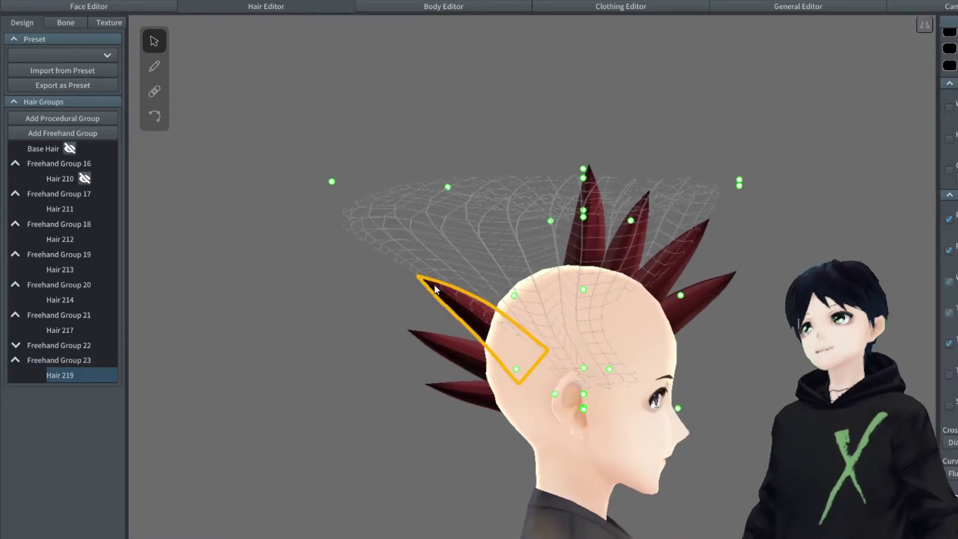
drag(515, 369, 506, 354)
drag(554, 394, 516, 383)
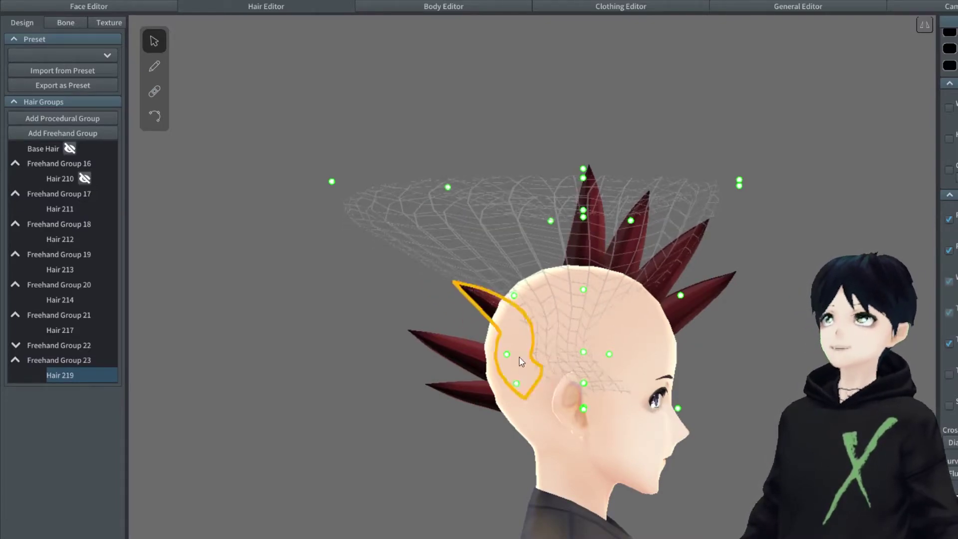
drag(510, 296, 459, 276)
drag(507, 355, 554, 356)
drag(517, 384, 536, 317)
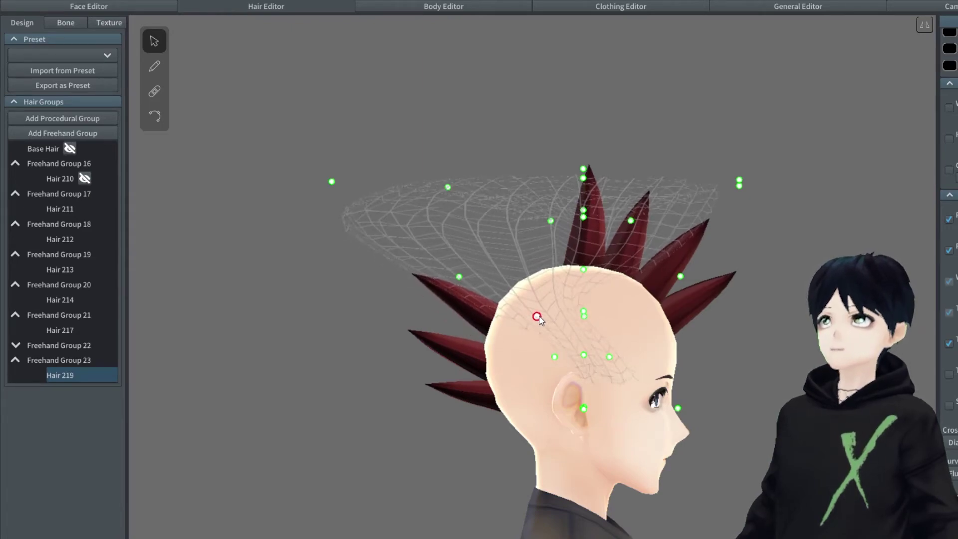
- Fine-tune the outer and upper guide mesh points of Freehand Group 23 to refine the third rear spike's angle
drag(332, 183, 326, 176)
click(458, 277)
drag(459, 277, 457, 279)
drag(448, 188, 457, 183)
drag(326, 176, 333, 177)
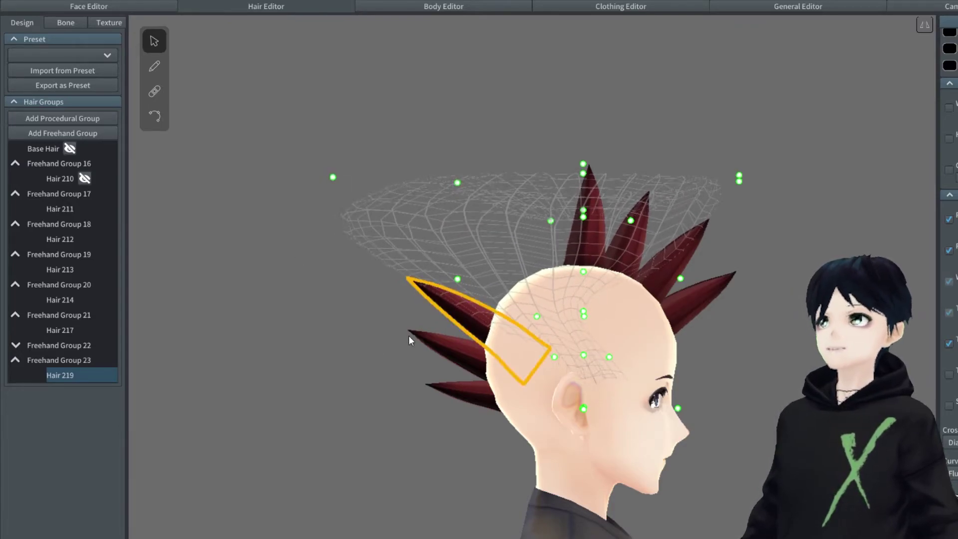
- Clone Freehand Group 23 and raise the clone's guide mesh to angle a fourth rear spike diagonally upward above the third
right_click(59, 361)
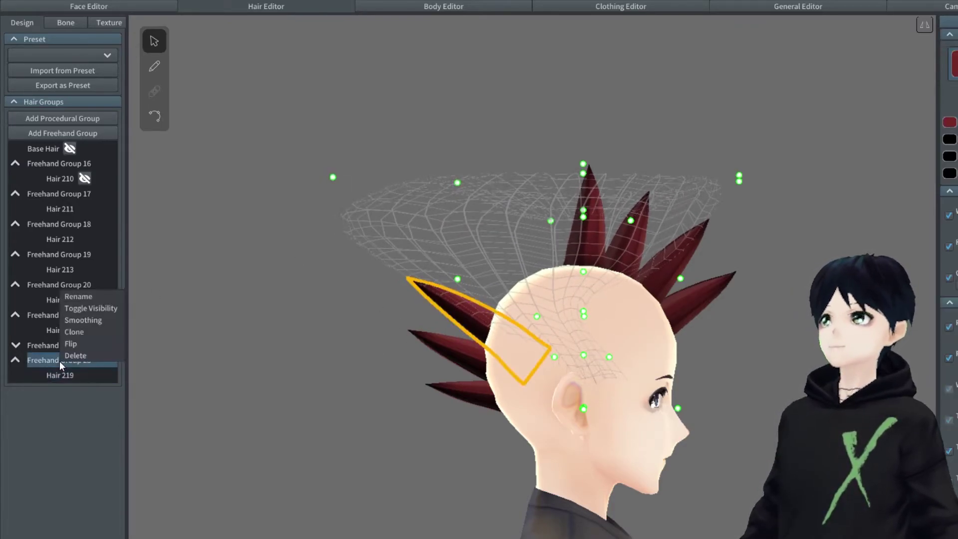
click(95, 343)
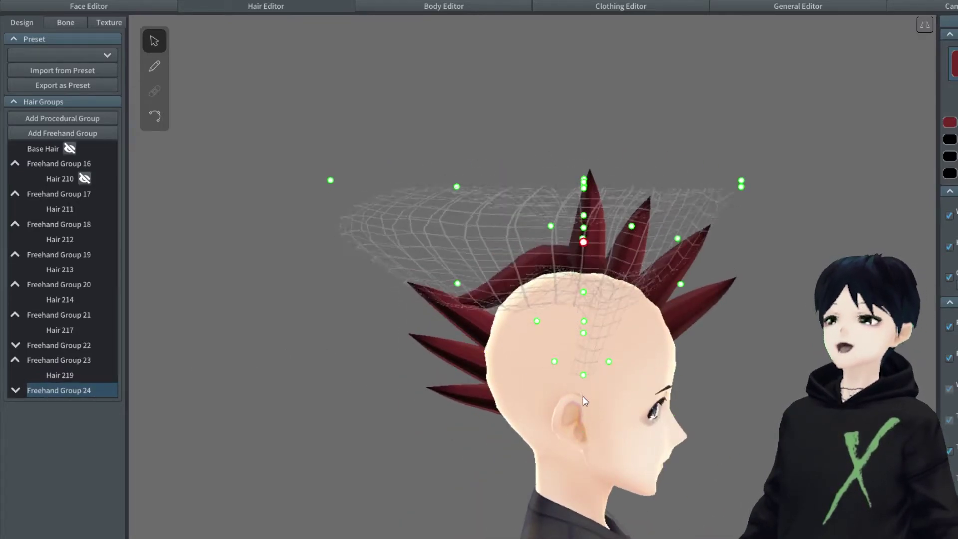
drag(581, 440, 582, 395)
drag(457, 283, 483, 236)
drag(333, 180, 364, 127)
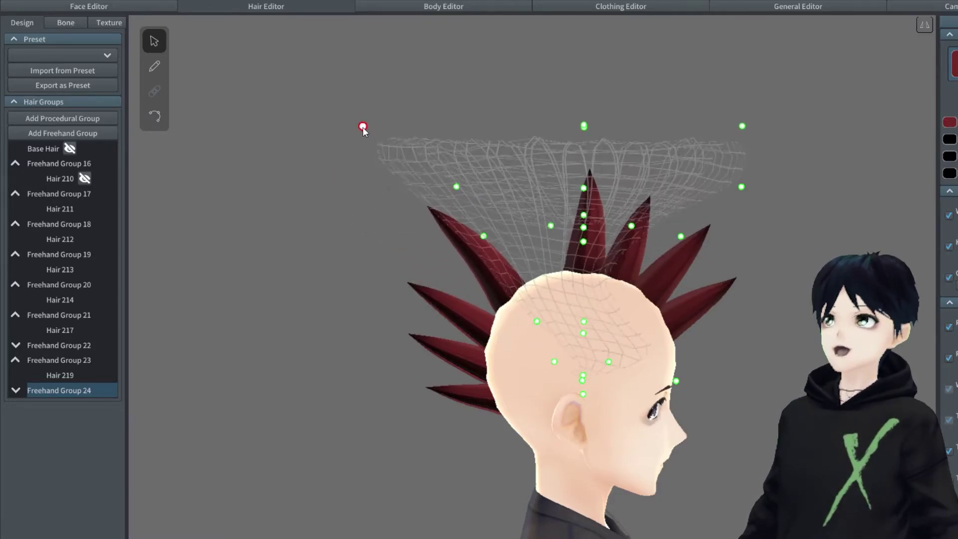
drag(477, 239, 465, 245)
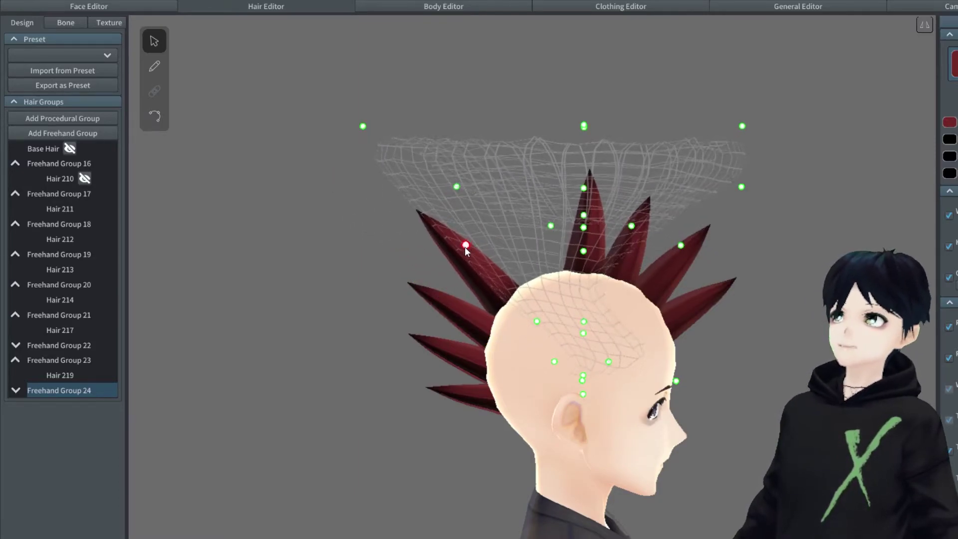
drag(457, 185, 459, 194)
click(474, 269)
mouse_move(494, 280)
right_down()
mouse_move(777, 294)
mouse_move(559, 287)
right_up()
click(155, 66)
click(156, 39)
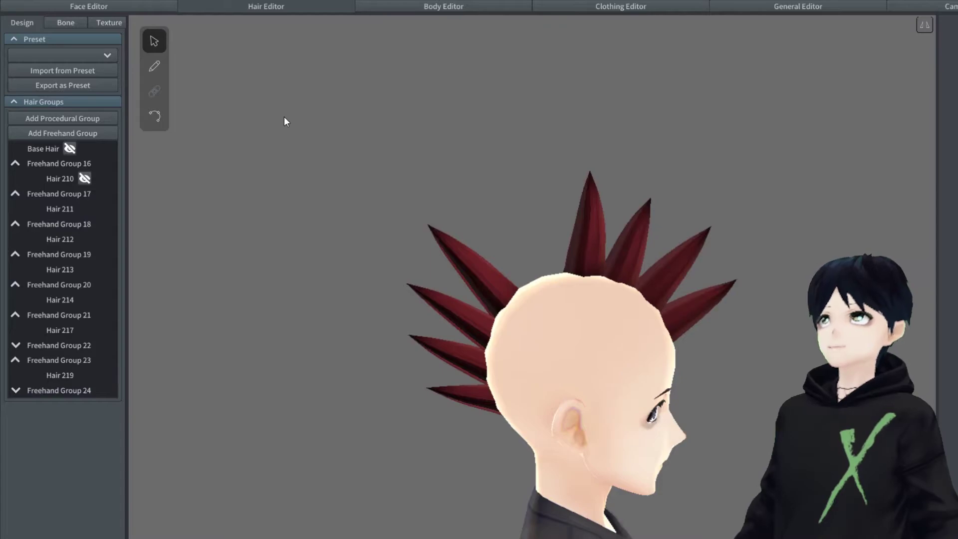
- Clone Freehand Group 24 and pull the clone's guide mesh up and forward to place a steeper fifth rear spike above the fourth
click(59, 390)
right_click(58, 389)
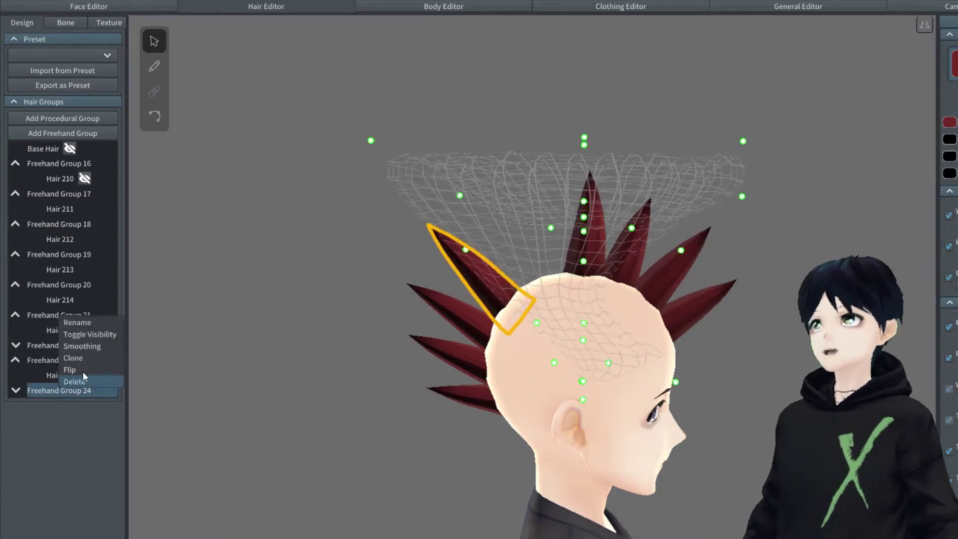
click(95, 357)
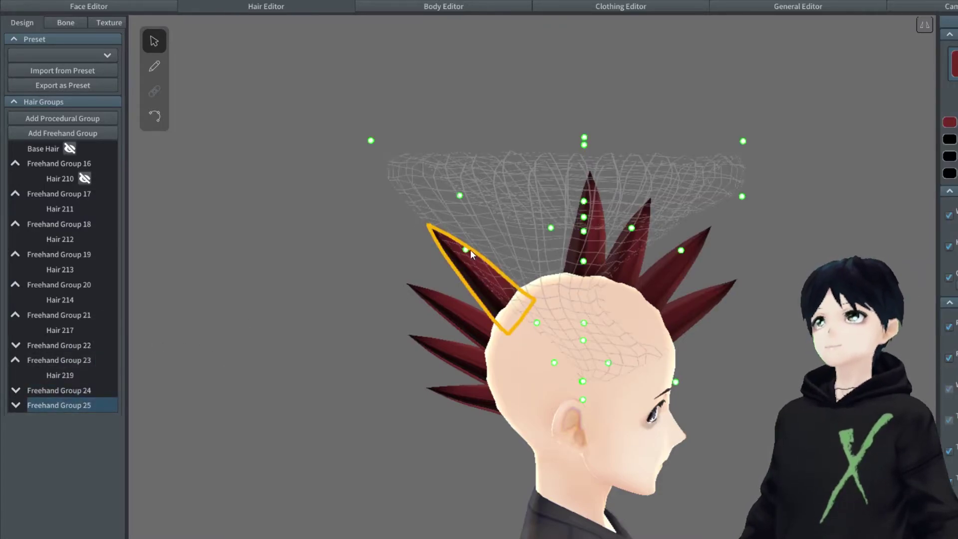
drag(468, 250, 499, 232)
click(433, 131)
click(44, 405)
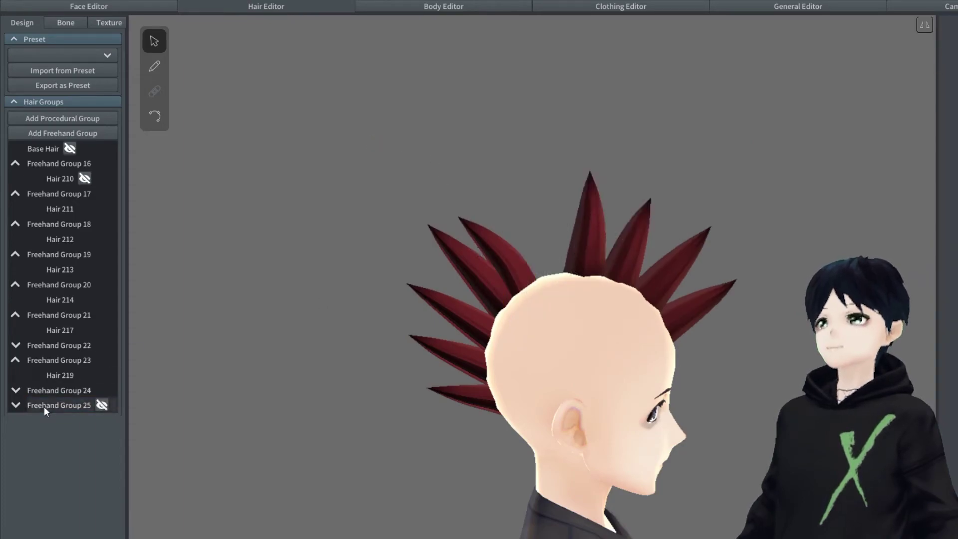
mouse_move(372, 140)
mouse_down()
mouse_move(431, 129)
mouse_move(440, 92)
mouse_up()
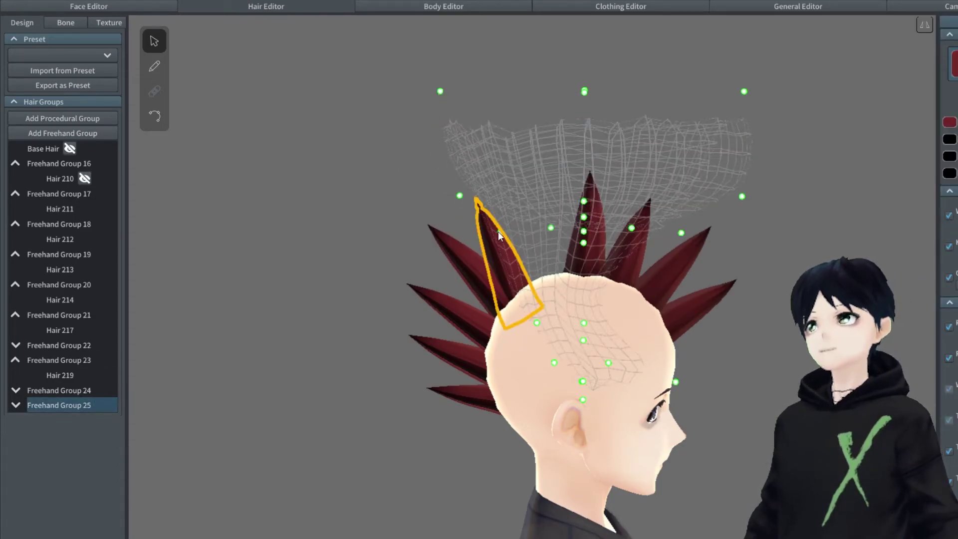
drag(459, 196, 522, 116)
drag(440, 91, 452, 85)
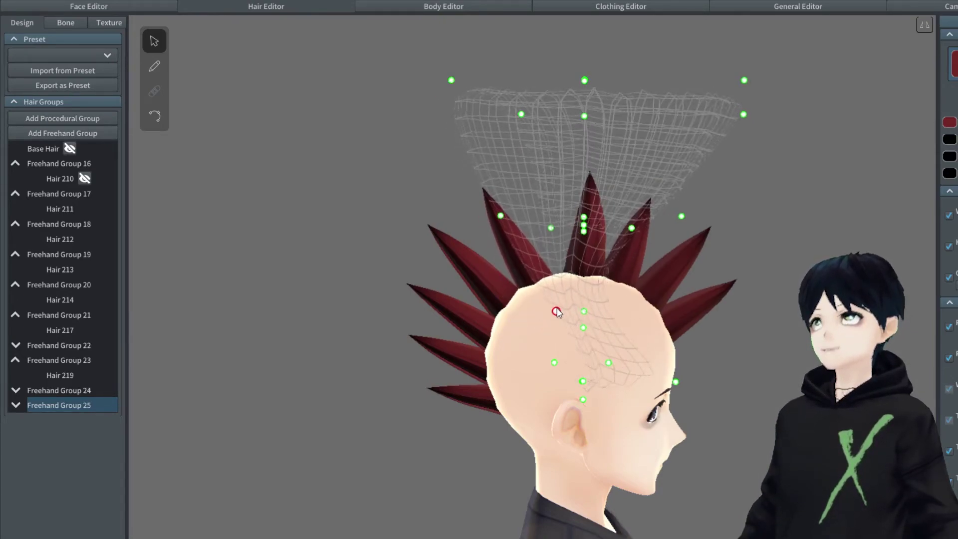
drag(451, 80, 446, 77)
- Clone Freehand Group 25 and reshape the clone's guide mesh to stand a nearly vertical sixth rear spike behind the tallest top spike
right_click(65, 406)
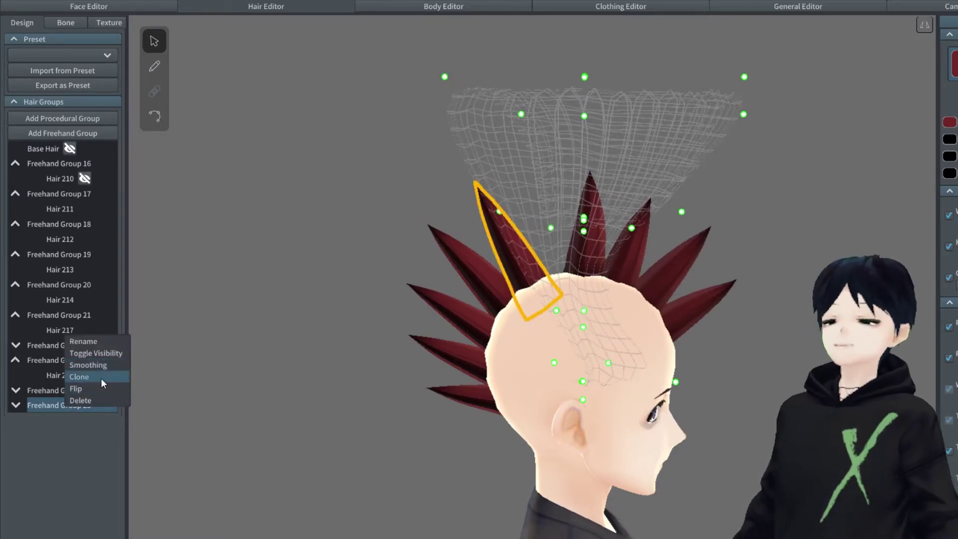
click(100, 379)
drag(522, 116, 567, 103)
click(431, 76)
click(61, 418)
drag(445, 77, 522, 65)
drag(499, 211, 540, 194)
drag(522, 66, 527, 49)
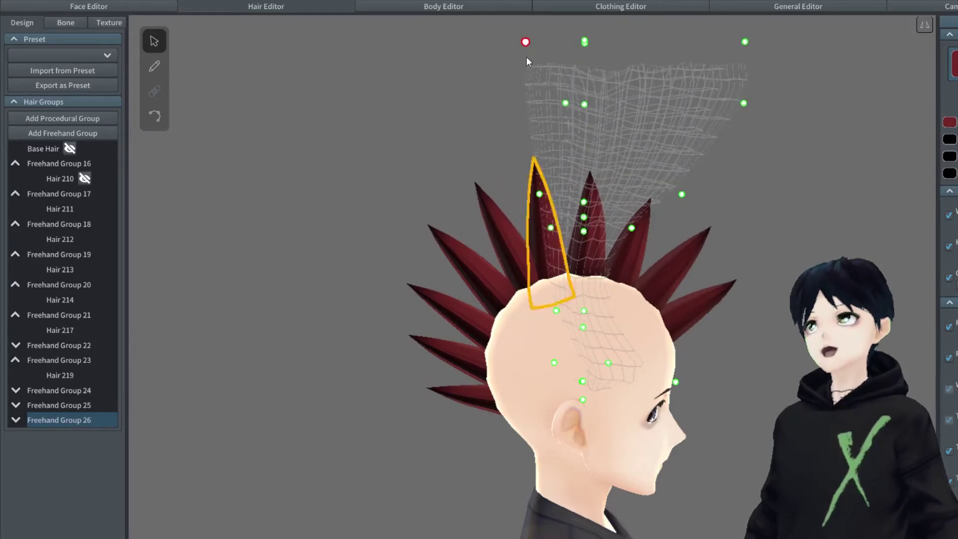
drag(556, 310, 563, 310)
drag(554, 362, 563, 361)
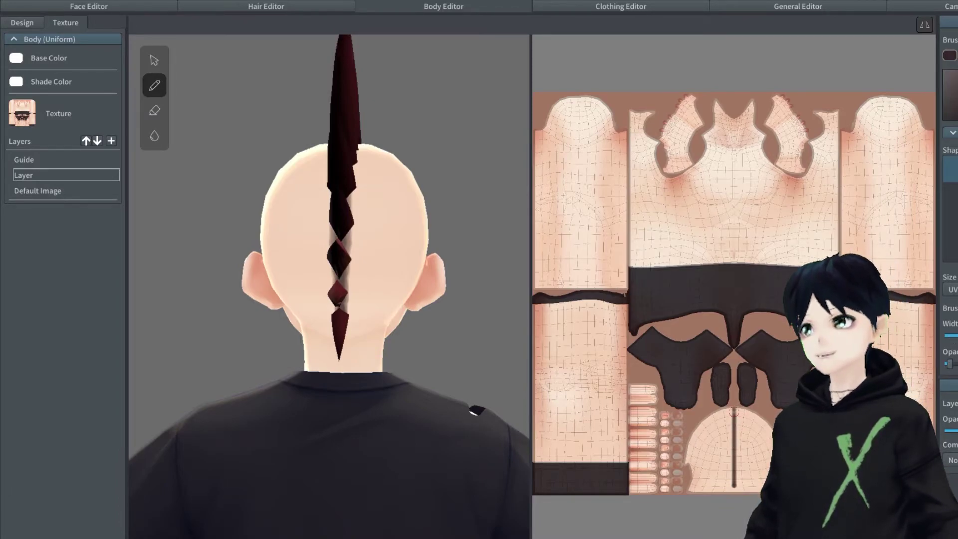
- Paint streaky dark shaved-hair shading on the body texture's scalp area, fanning out on both sides of the central stripe
mouse_move(733, 453)
mouse_down()
mouse_move(733, 483)
mouse_move(724, 420)
mouse_move(719, 467)
mouse_move(715, 431)
mouse_up()
mouse_move(425, 348)
right_down()
mouse_move(373, 350)
mouse_move(388, 366)
mouse_move(430, 345)
right_up()
mouse_move(725, 478)
mouse_down()
mouse_move(720, 439)
mouse_move(711, 461)
mouse_move(721, 476)
mouse_up()
right_drag(448, 349, 496, 352)
drag(695, 432, 713, 476)
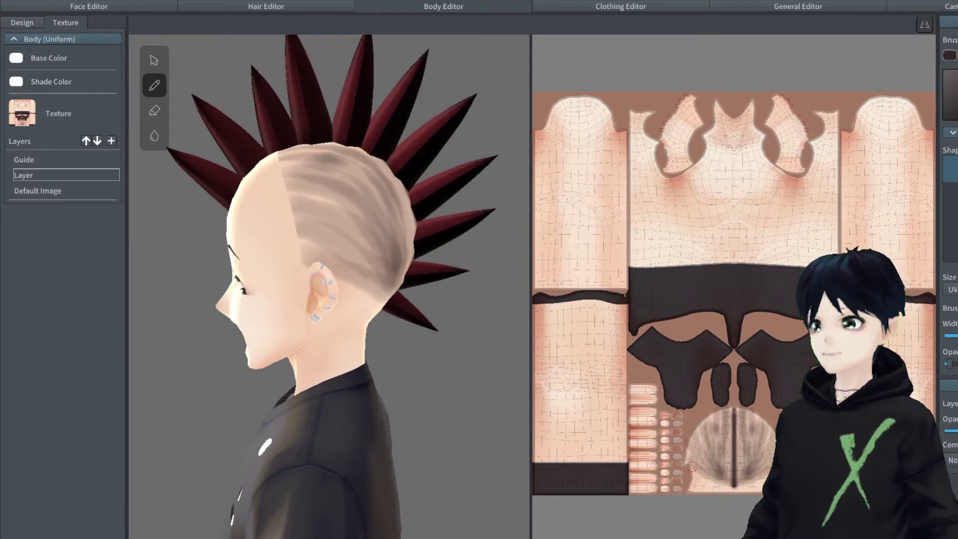
right_drag(416, 360, 499, 350)
- Open the face textures and select the paint layer of the Face Skin texture
click(126, 8)
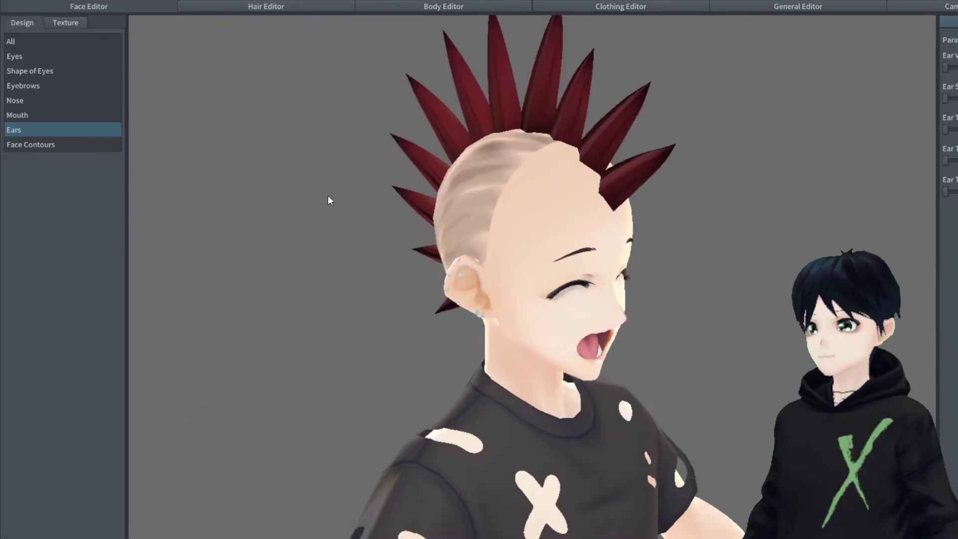
click(66, 22)
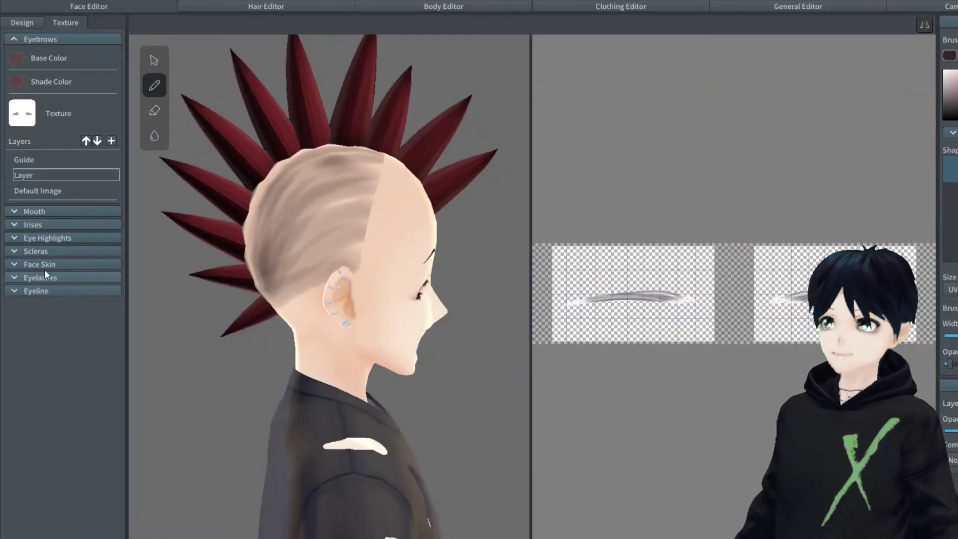
click(39, 264)
click(94, 401)
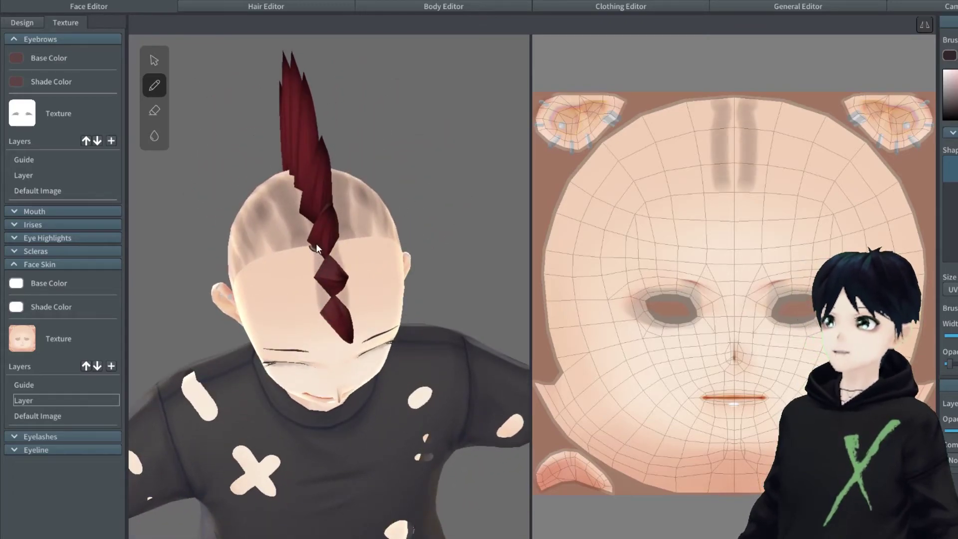
- Paint shaved-hair streaks on the upper forehead beside the front spikes, undoing a stray stroke and extending the shading toward the temples
drag(319, 312, 306, 249)
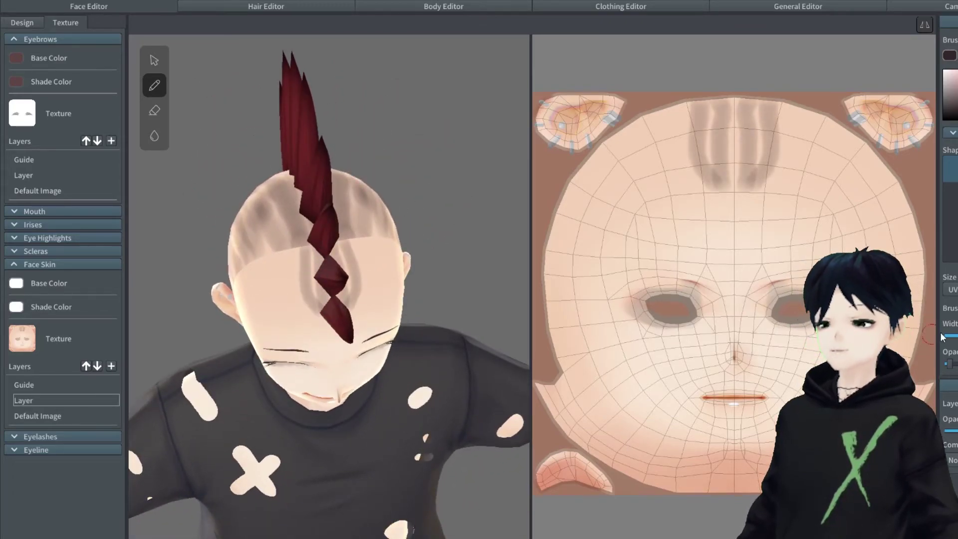
drag(402, 246, 360, 212)
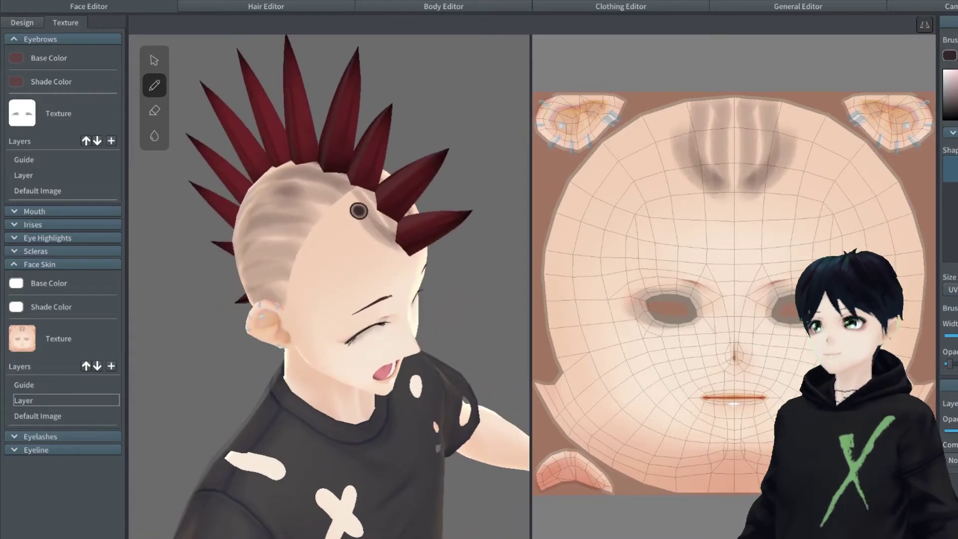
mouse_move(387, 242)
mouse_down()
mouse_move(399, 259)
mouse_move(331, 224)
mouse_move(363, 222)
mouse_move(399, 249)
mouse_move(331, 240)
mouse_move(410, 252)
mouse_up()
key(ctrl+z)
mouse_move(337, 266)
mouse_down()
mouse_move(289, 300)
mouse_move(295, 305)
mouse_up()
mouse_move(294, 305)
right_down()
mouse_move(380, 242)
mouse_move(265, 251)
mouse_move(328, 312)
mouse_move(382, 305)
mouse_move(323, 207)
mouse_move(349, 210)
mouse_move(342, 229)
right_up()
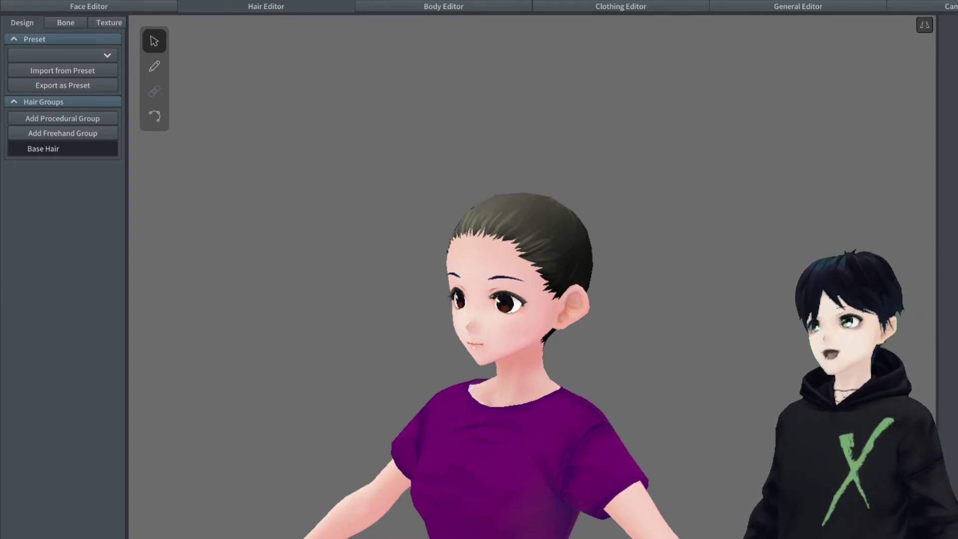
- Add a procedural hair group over the base hair and pull its lower guide mesh points outward from the face
click(70, 149)
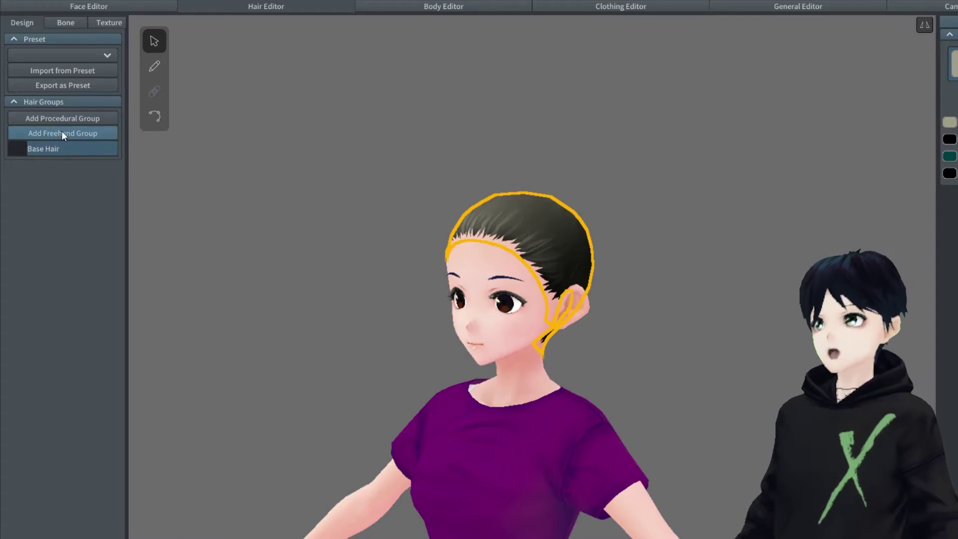
click(67, 119)
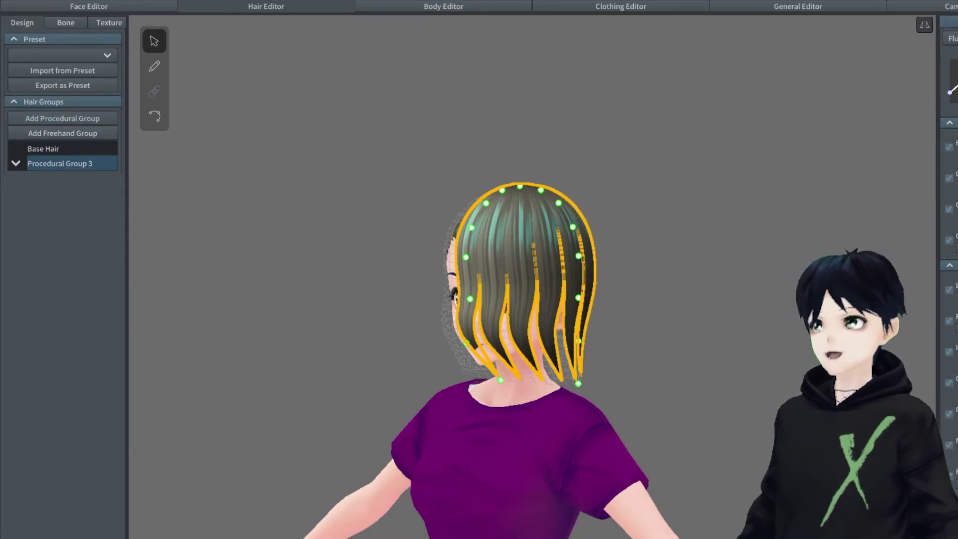
right_drag(726, 369, 765, 381)
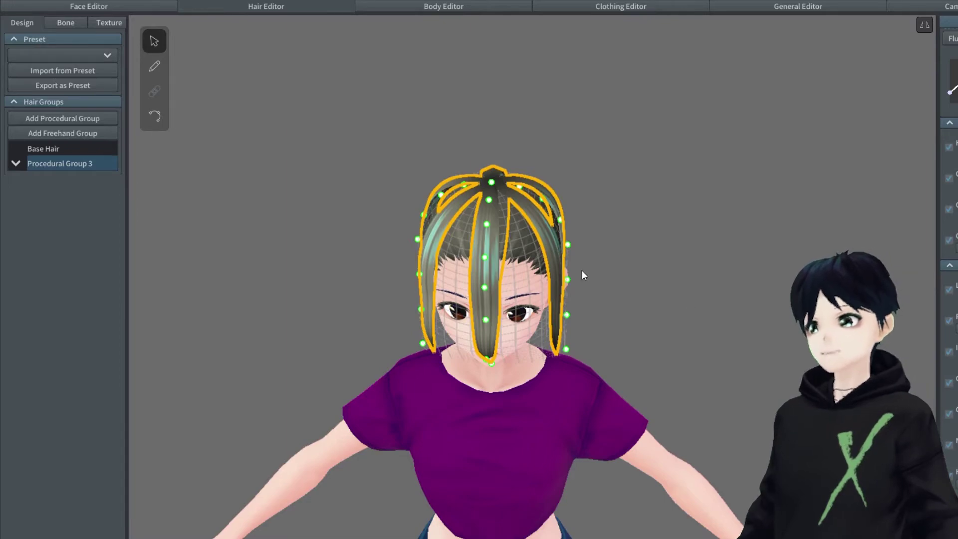
right_drag(627, 342, 598, 321)
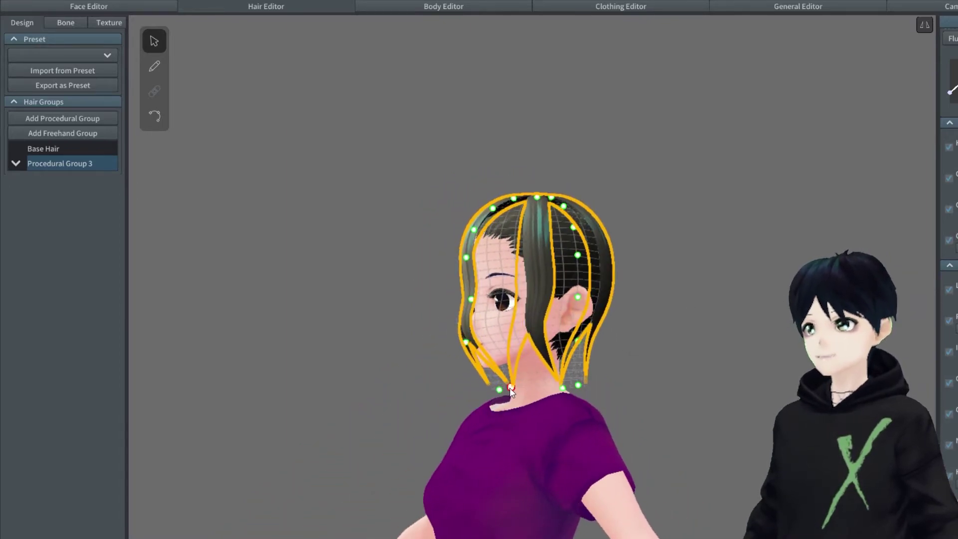
drag(428, 387, 342, 374)
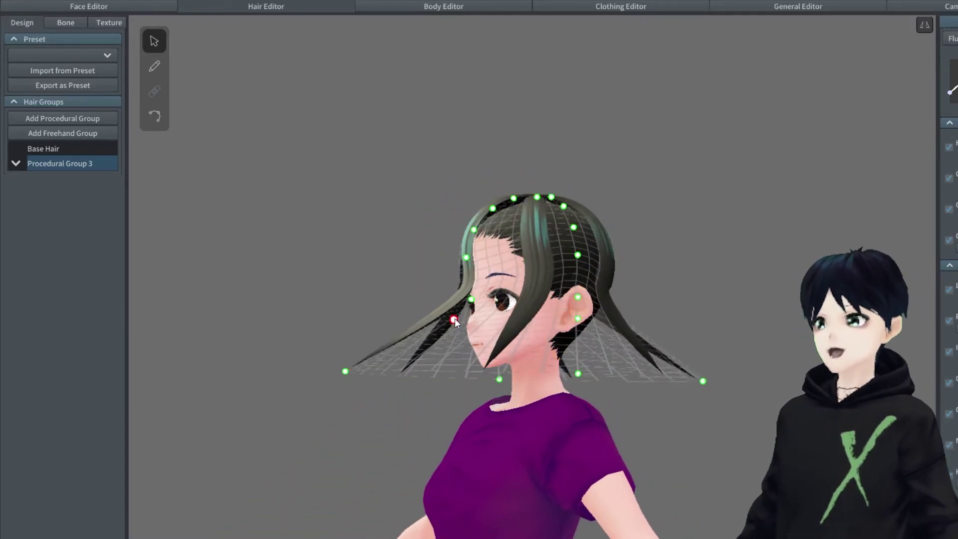
- Lower the guide mesh points near the crown and raise the outer ones above the head so the strands point upward
right_drag(503, 352, 558, 170)
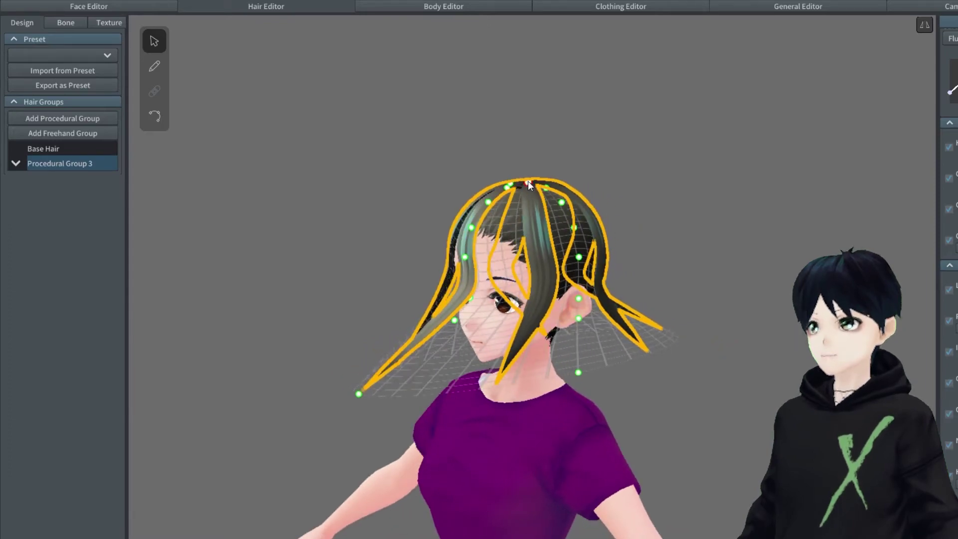
drag(531, 303, 529, 341)
drag(546, 187, 560, 224)
drag(359, 394, 388, 154)
drag(454, 320, 412, 215)
drag(470, 299, 460, 231)
- Pull the raised guide mesh's front and rear points inward and upward to steepen the upturned strands
right_drag(601, 304, 454, 190)
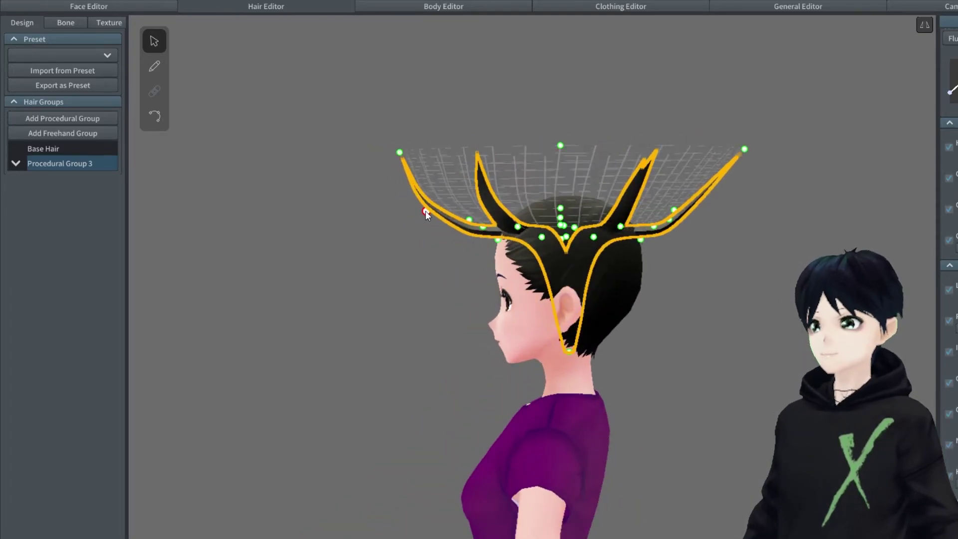
drag(408, 155, 443, 135)
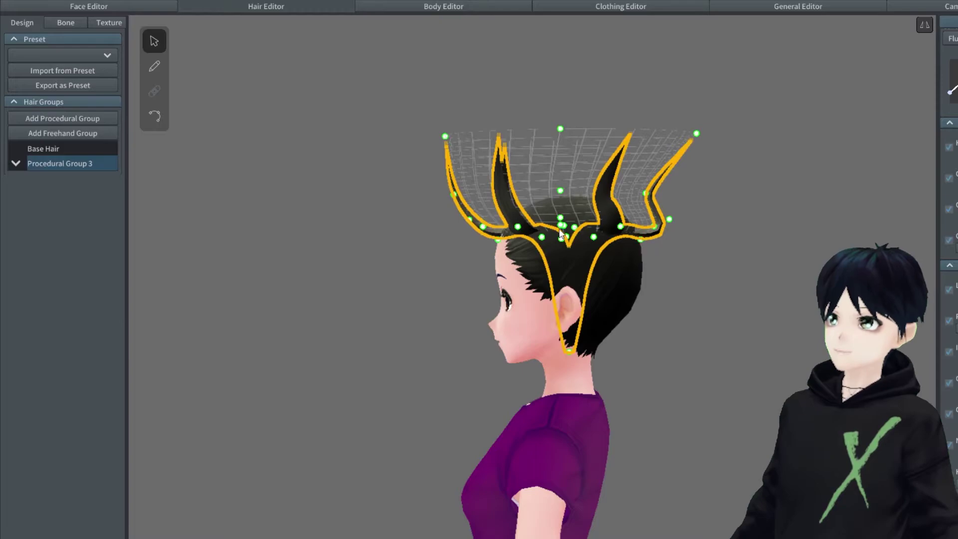
drag(483, 227, 507, 115)
drag(594, 193, 634, 194)
- Undo the last guide point moves and tighten the procedural group's guide mesh into a narrow upright crown
mouse_move(633, 241)
right_down()
mouse_move(712, 278)
mouse_move(648, 250)
right_up()
drag(561, 232, 538, 193)
key(ctrl+z)
key(ctrl+z)
click(554, 207)
drag(569, 111, 559, 123)
right_drag(613, 142, 529, 198)
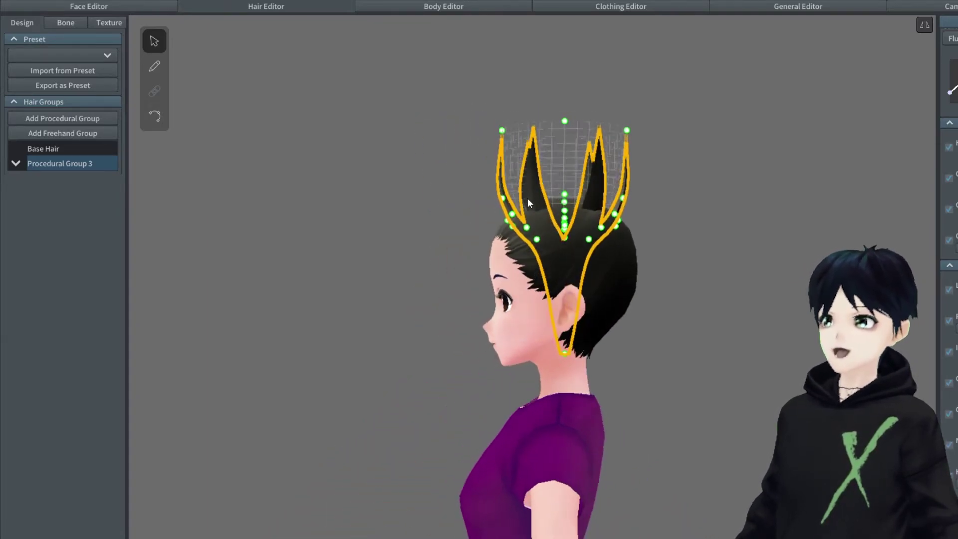
- Turn off symmetrical editing and move the guide points near the front and rear spike bases inward
drag(502, 200, 643, 159)
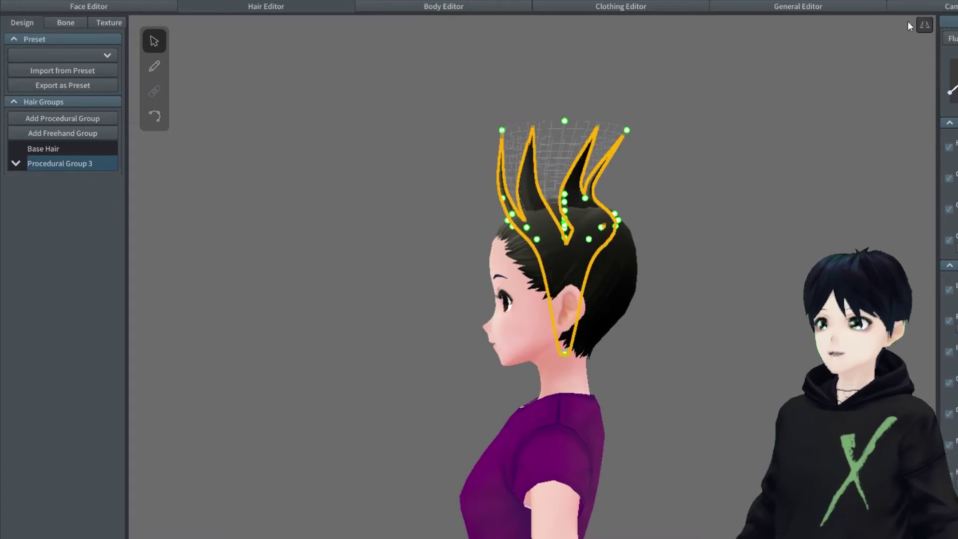
click(924, 24)
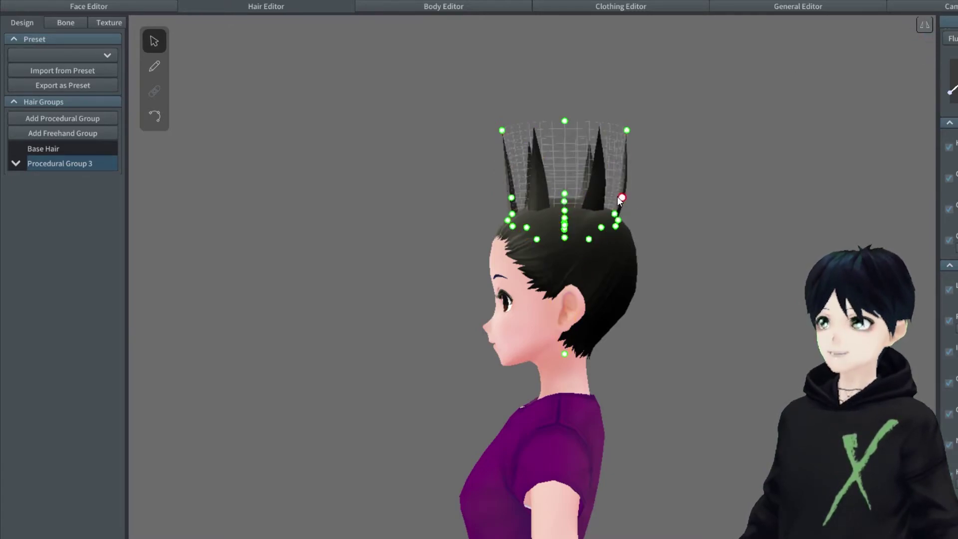
right_drag(626, 199, 740, 232)
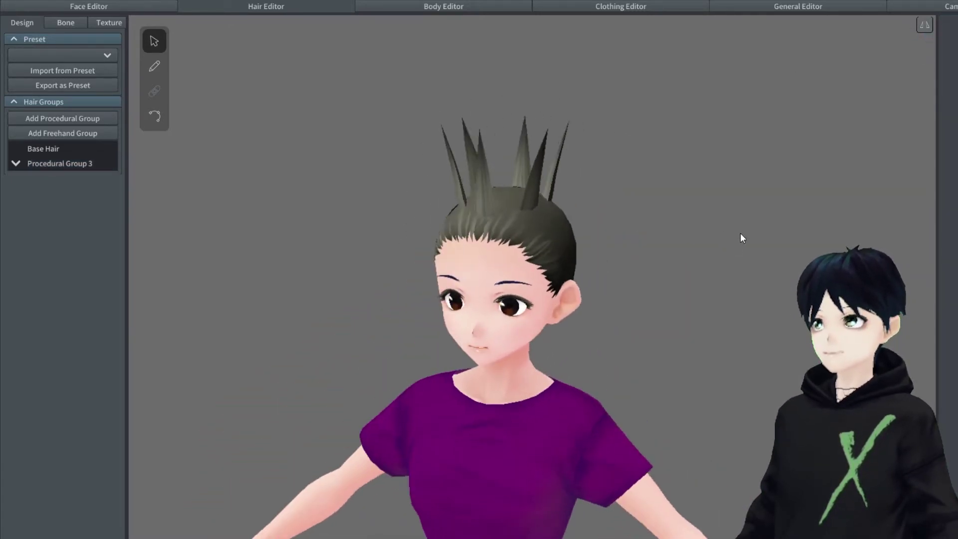
- Select Procedural Group 3, expand its strands and widen the group's hair spikes
click(535, 190)
click(52, 164)
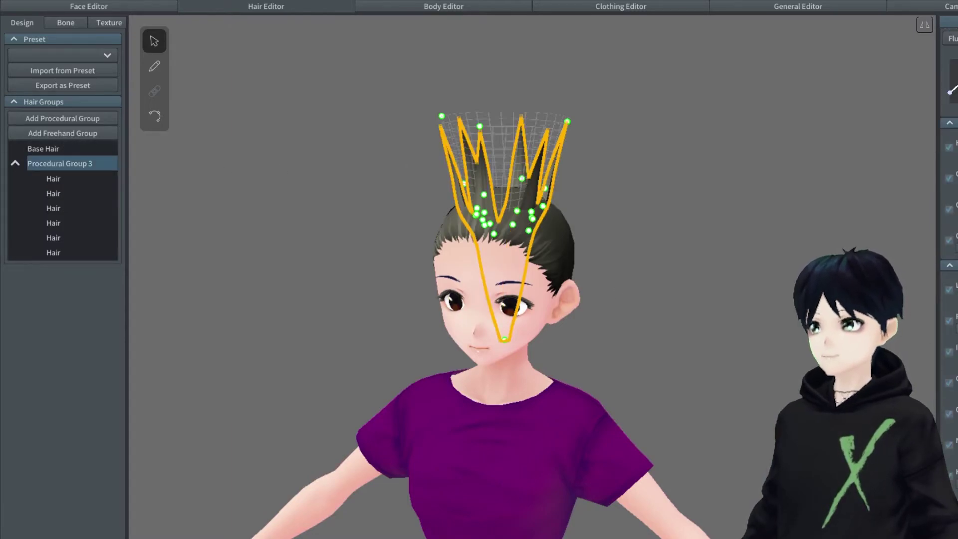
scroll(948, 269, down, 2)
scroll(948, 270, down, 5)
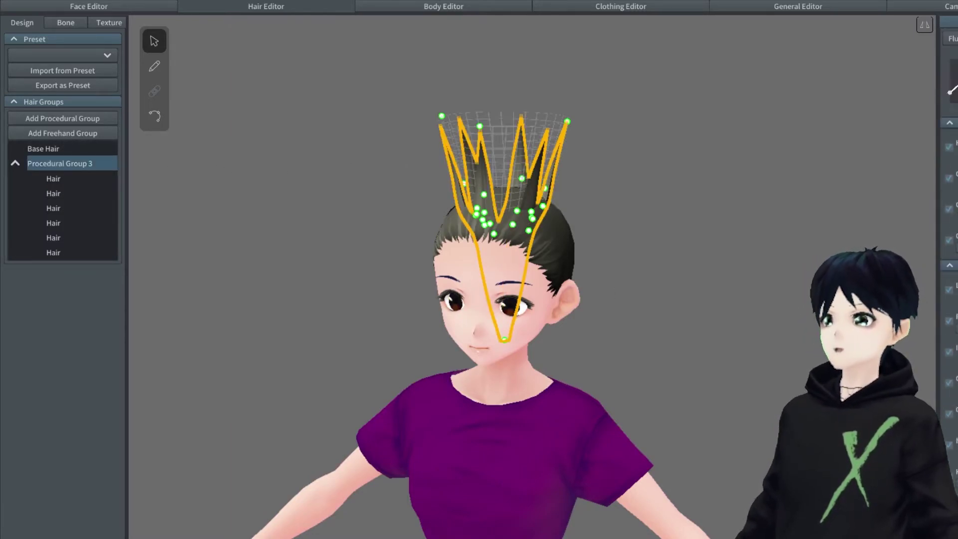
drag(955, 493, 955, 476)
- Select a side spike of Procedural Group 3 and pull the rear lower guide mesh points inward to narrow the back
right_drag(590, 200, 623, 223)
click(528, 213)
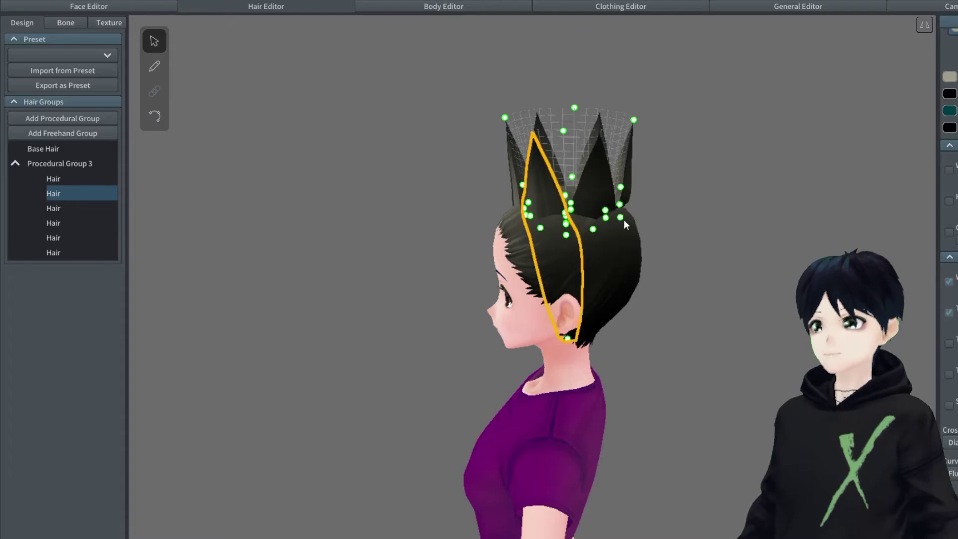
drag(607, 204, 616, 190)
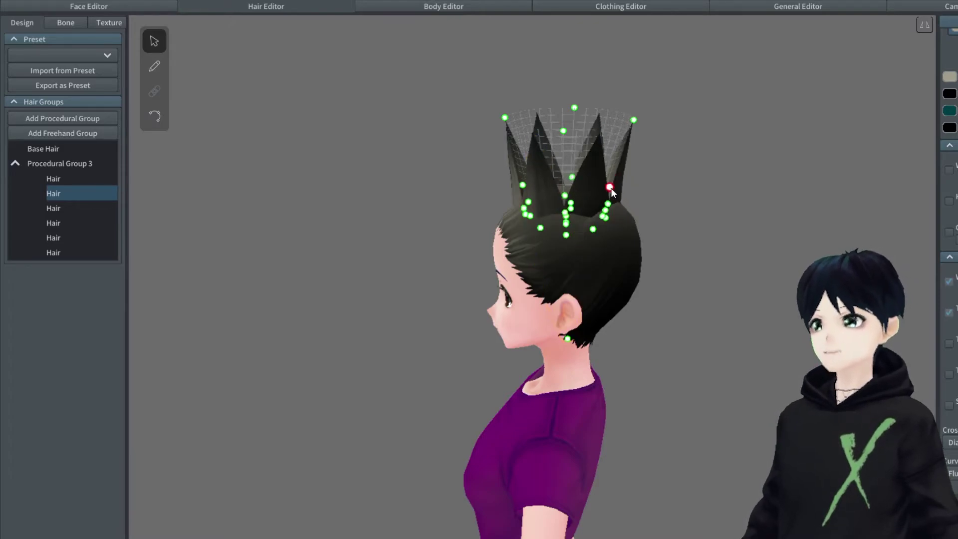
right_drag(627, 129, 716, 224)
click(632, 209)
right_drag(633, 210, 621, 250)
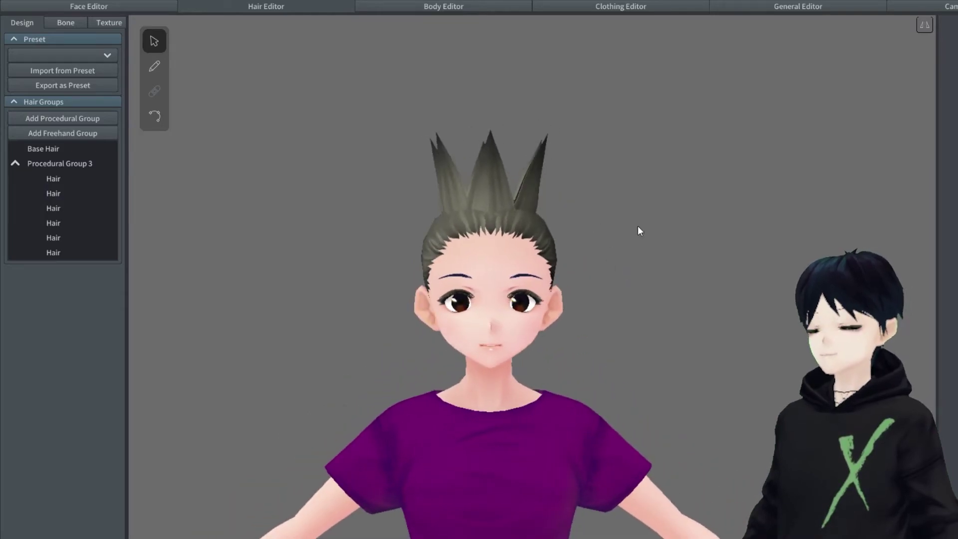
- Clone Procedural Group 3 and spread the clone's upper side guide points outward and down to form side spikes
click(15, 164)
click(48, 167)
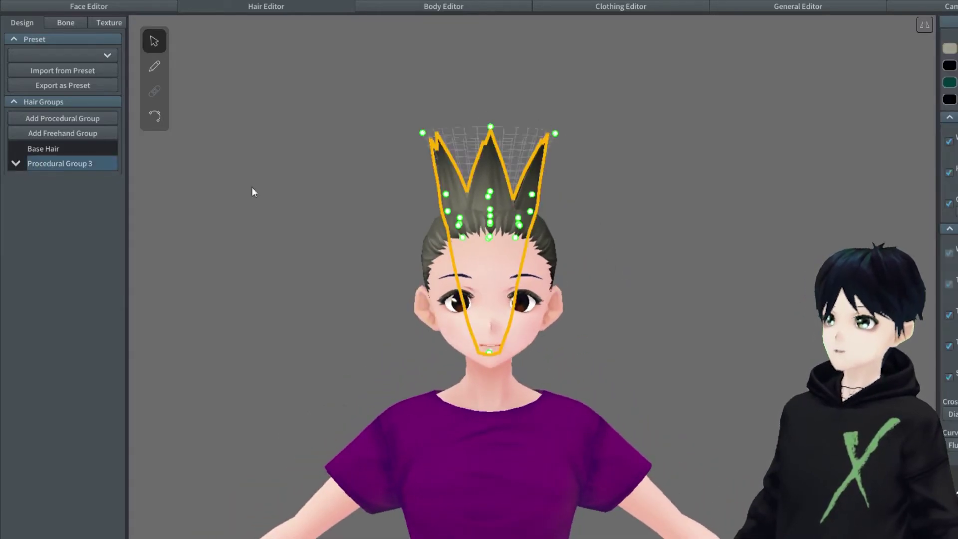
right_click(40, 164)
click(73, 197)
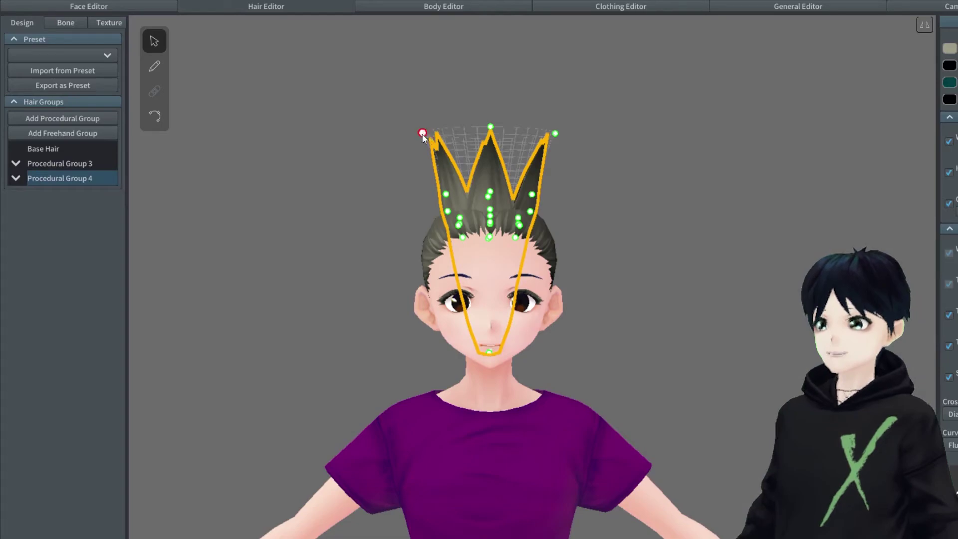
drag(422, 135, 361, 170)
drag(555, 135, 618, 173)
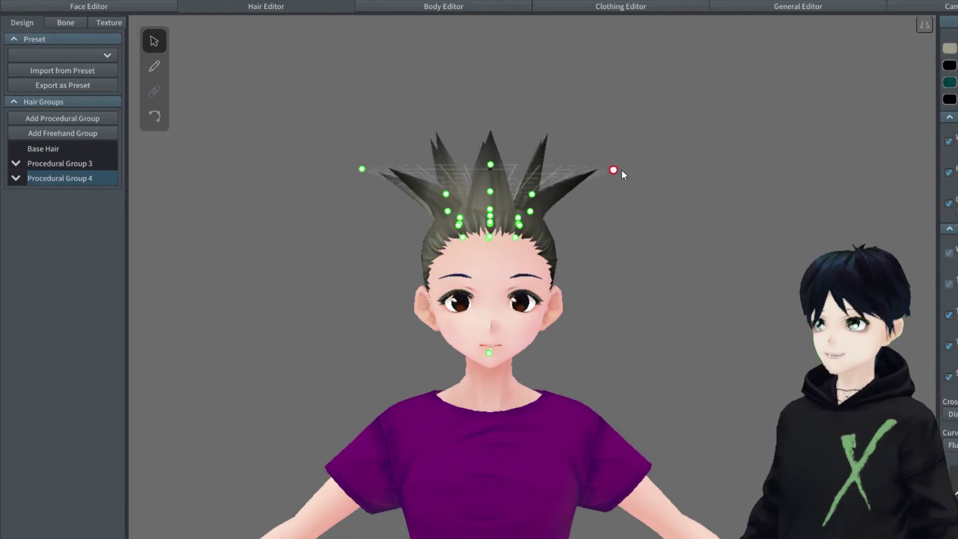
- Pull the rear tip guide point of Procedural Group 4 outward and widen the middle side guide points
right_drag(612, 189, 469, 167)
drag(626, 167, 696, 157)
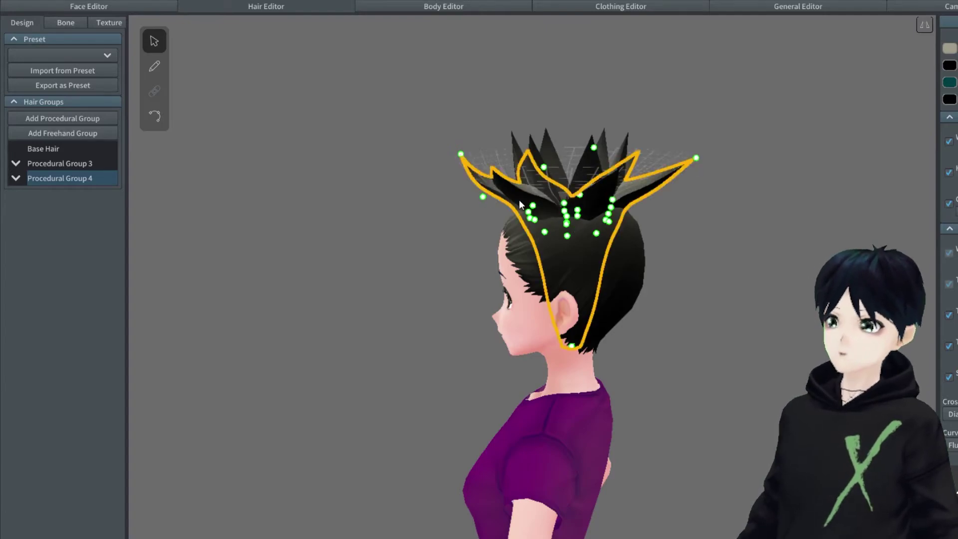
right_drag(502, 227, 703, 207)
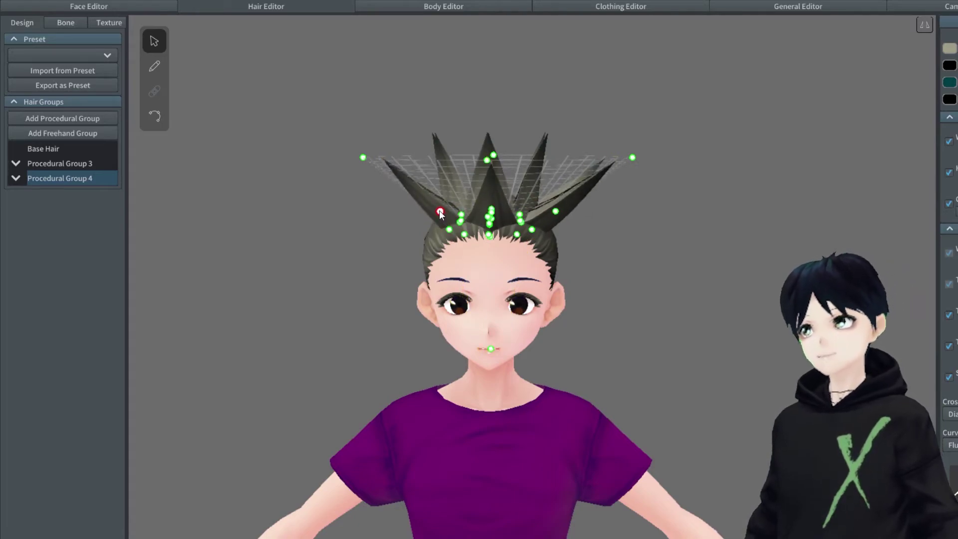
click(597, 255)
- Select a front spike of Procedural Group 4 and pull the group's front tip guide point outward and up
right_drag(597, 255, 639, 252)
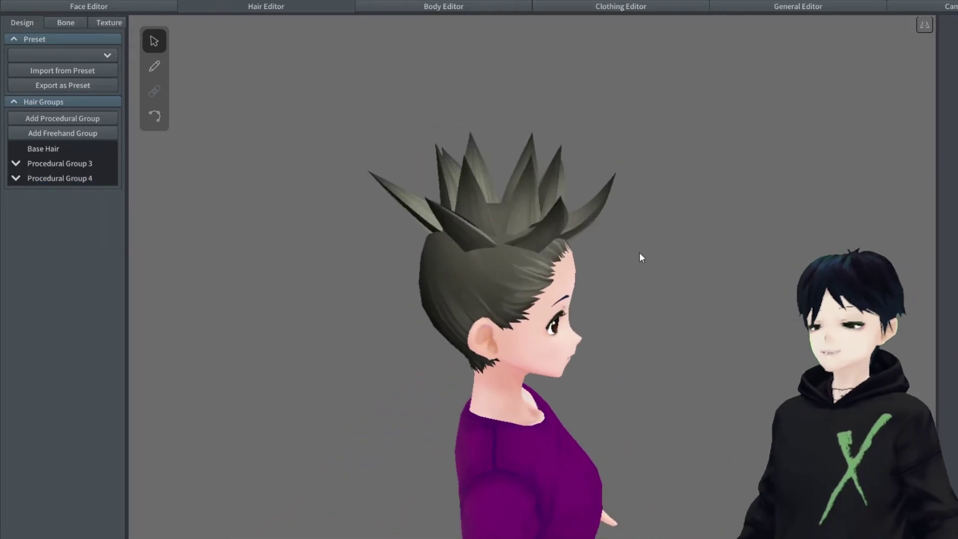
click(591, 211)
drag(588, 211, 622, 172)
click(624, 224)
right_drag(623, 224, 594, 228)
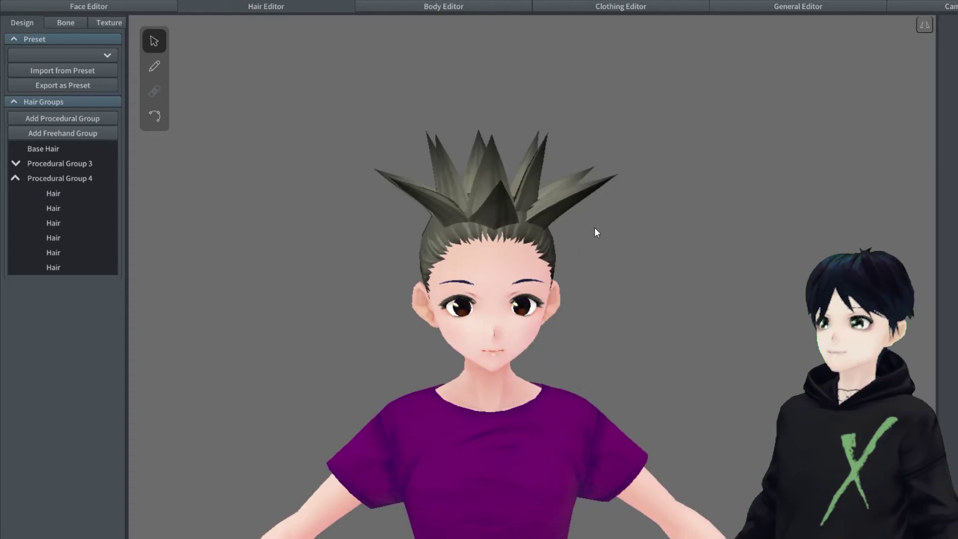
- Move a side tip guide point of Procedural Group 4 inward and slightly up, and nudge the middle point below it outward
click(563, 200)
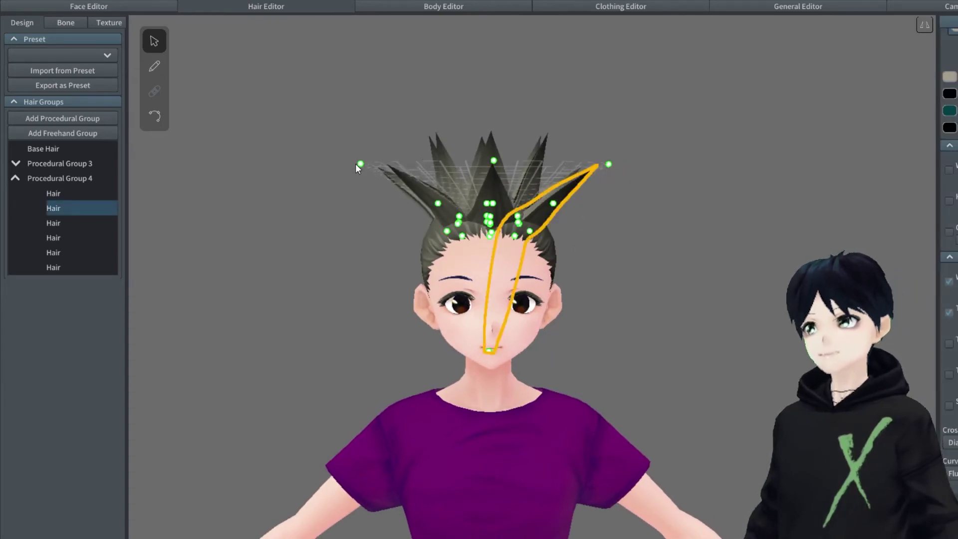
drag(374, 163, 370, 160)
drag(437, 203, 433, 205)
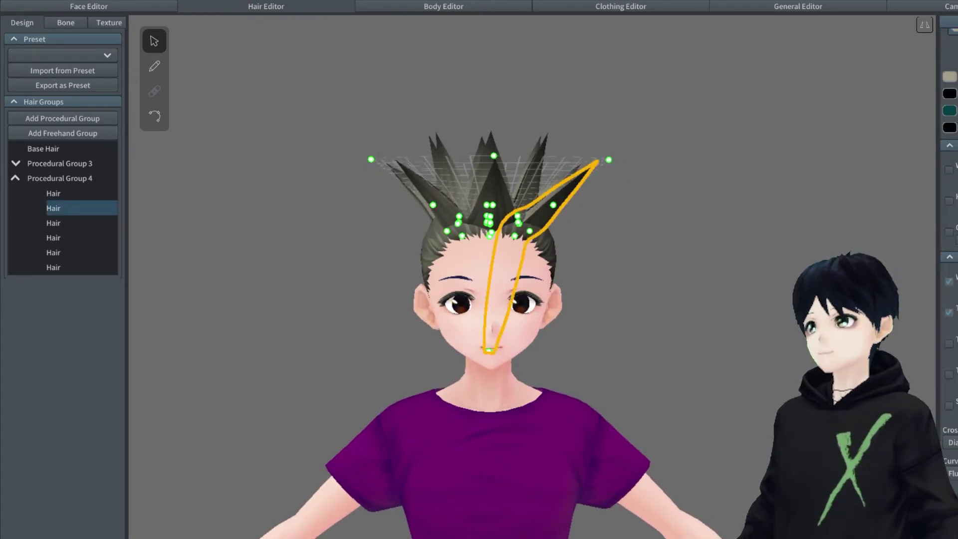
click(490, 194)
click(440, 205)
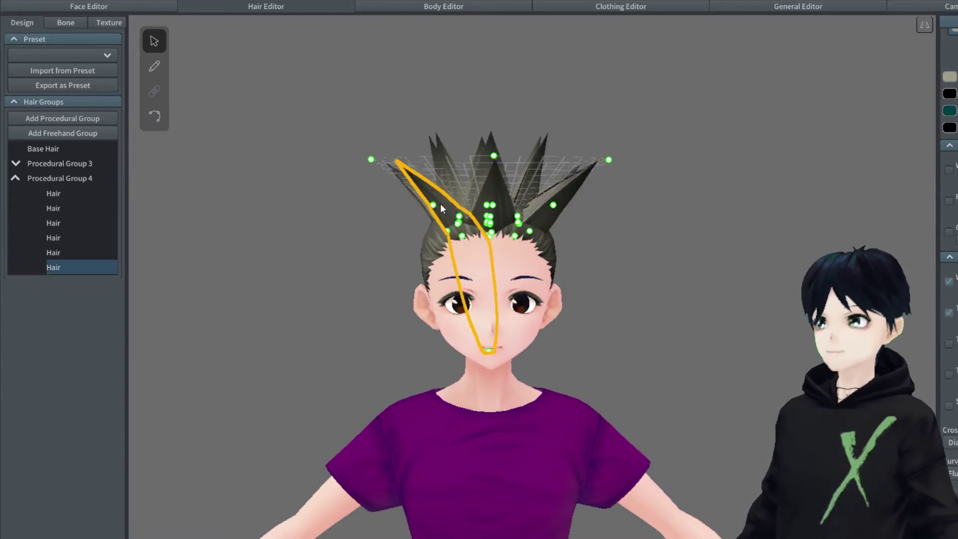
- Spread the guide points near the side spike bases of Procedural Group 4 outward to widen the spikes' roots
click(730, 298)
right_drag(503, 280, 629, 274)
click(505, 217)
right_drag(653, 225, 673, 257)
right_drag(712, 303, 651, 277)
drag(453, 235, 440, 235)
click(529, 236)
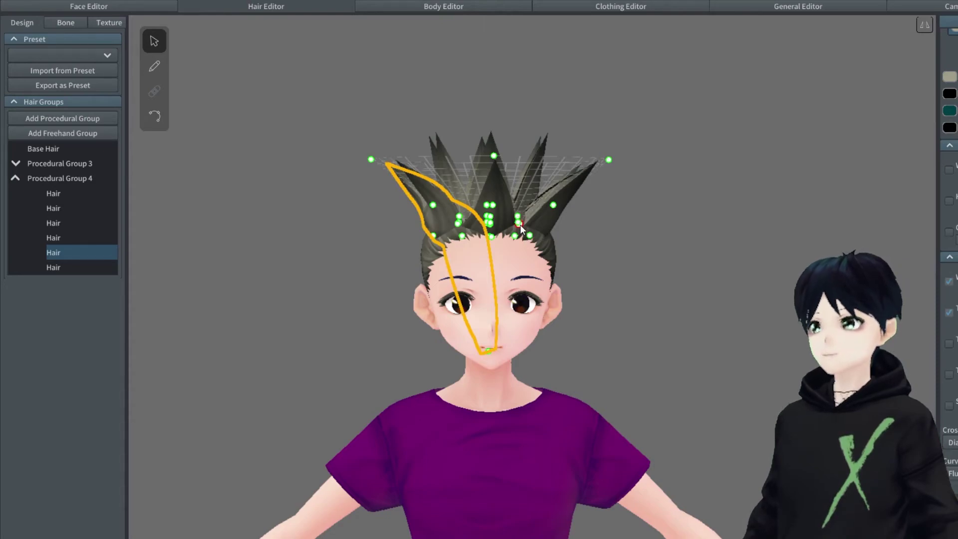
drag(519, 224, 547, 224)
mouse_move(433, 235)
mouse_down()
mouse_move(450, 234)
mouse_move(436, 224)
mouse_up()
- Push the remaining inner guide points on both sides of Procedural Group 4 outward, level with the spike bases
click(388, 220)
right_drag(387, 220, 374, 259)
right_drag(526, 295, 514, 276)
drag(453, 216, 446, 225)
drag(520, 222, 544, 224)
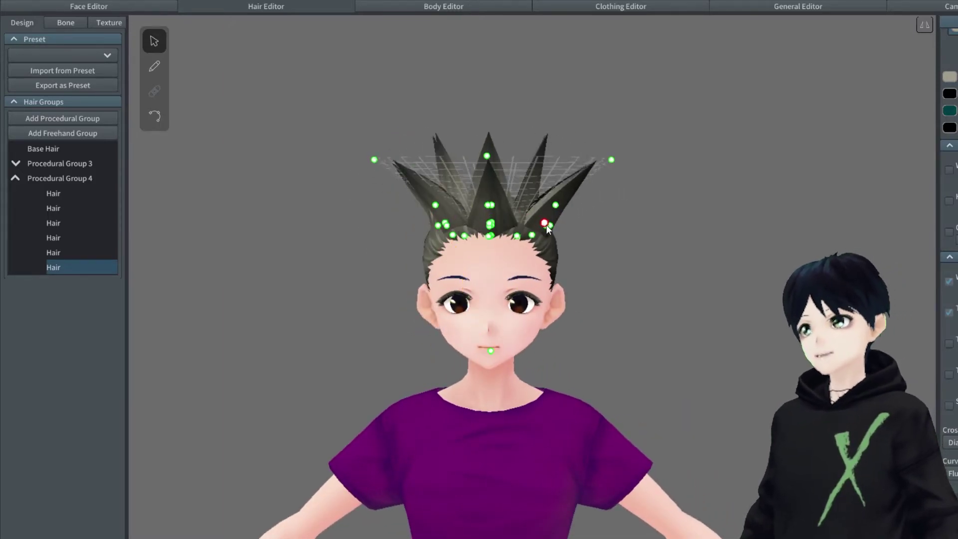
- Pull the middle side guide point of Procedural Group 4 inward and down toward the spike base
right_drag(347, 240, 419, 230)
drag(593, 207, 553, 228)
click(642, 232)
mouse_move(642, 232)
right_down()
mouse_move(576, 222)
mouse_move(611, 268)
mouse_move(641, 220)
mouse_move(678, 228)
mouse_move(632, 222)
right_up()
click(574, 223)
- Clone Procedural Group 4, raise the clone's lowest front guide point and spread its side tips outward and down
click(67, 179)
right_click(68, 181)
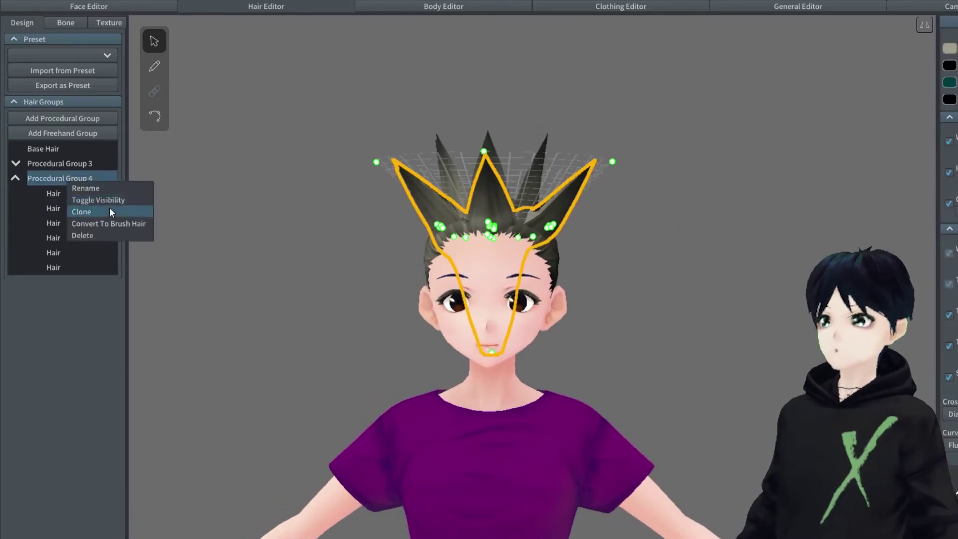
click(109, 211)
drag(487, 353, 491, 285)
drag(377, 162, 317, 214)
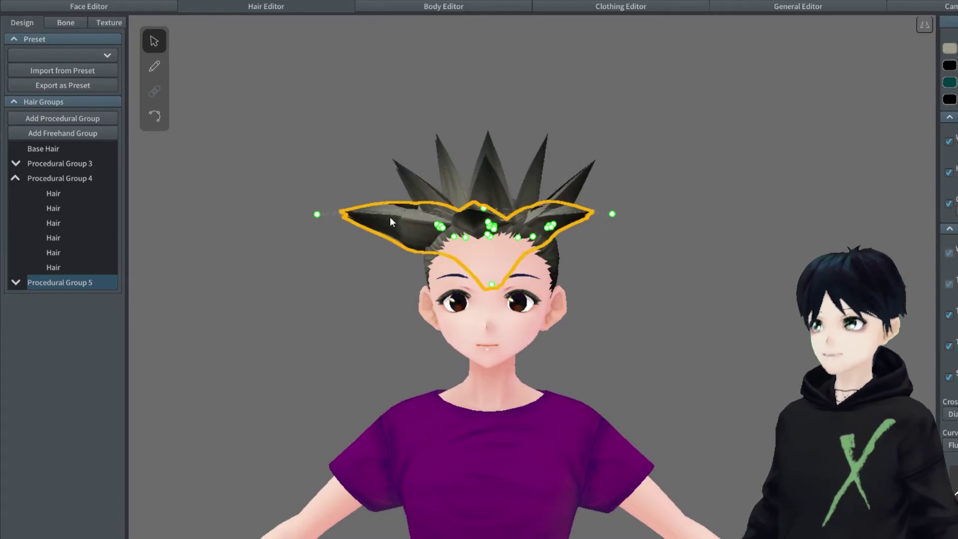
drag(612, 214, 690, 224)
right_drag(690, 225, 706, 208)
- Try lowering a base guide point of the cloned layer, and delete Procedural Group 5
click(372, 317)
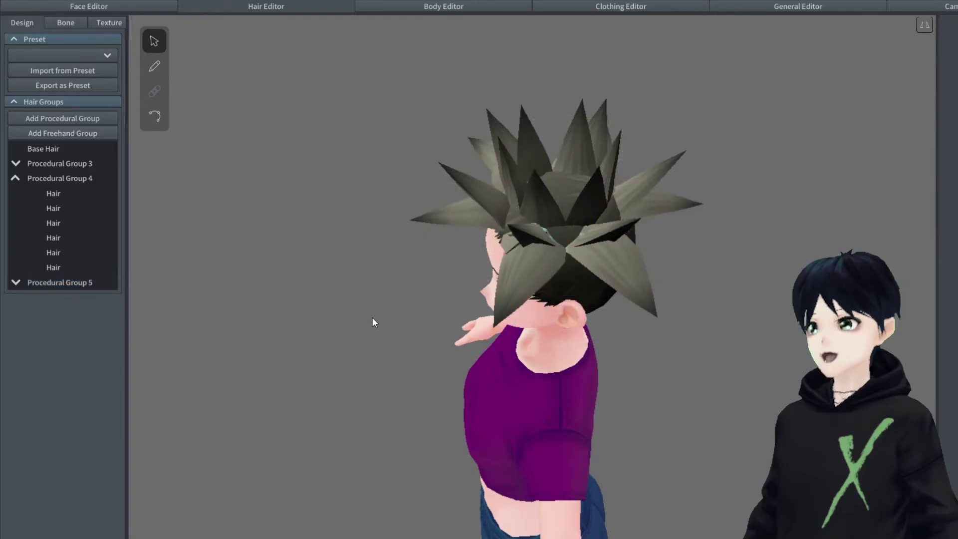
click(600, 228)
drag(533, 237, 562, 279)
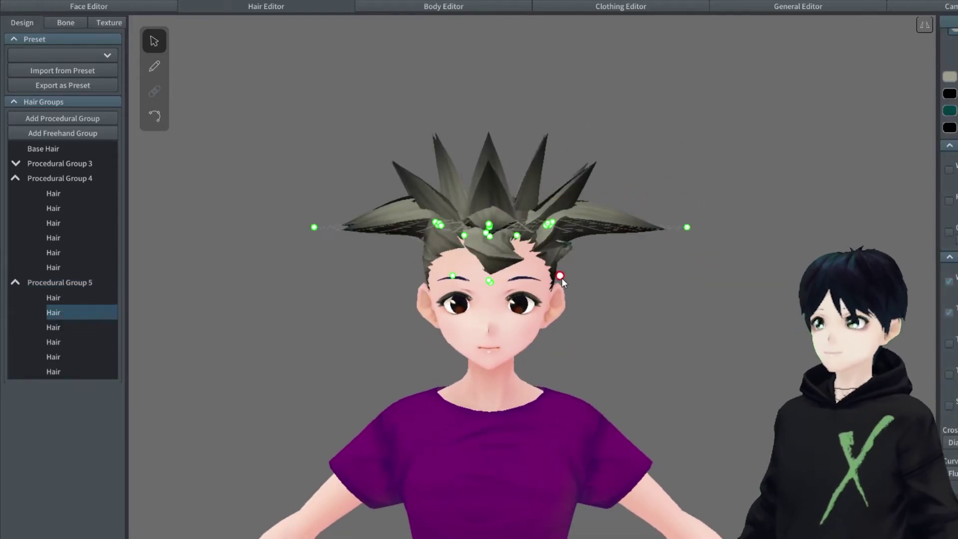
right_click(70, 283)
click(247, 266)
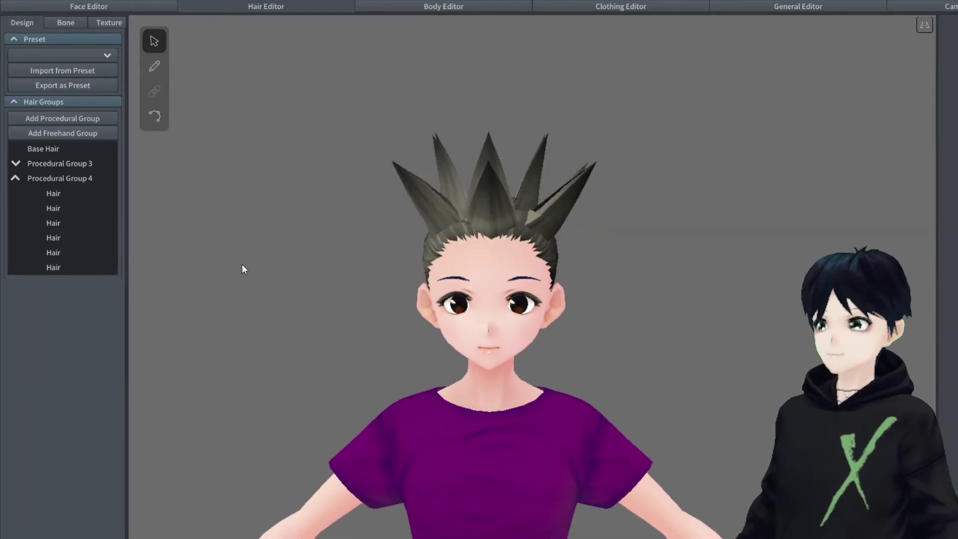
- Add a new procedural group and reduce it to a few wide strands spaced evenly around the head
click(57, 122)
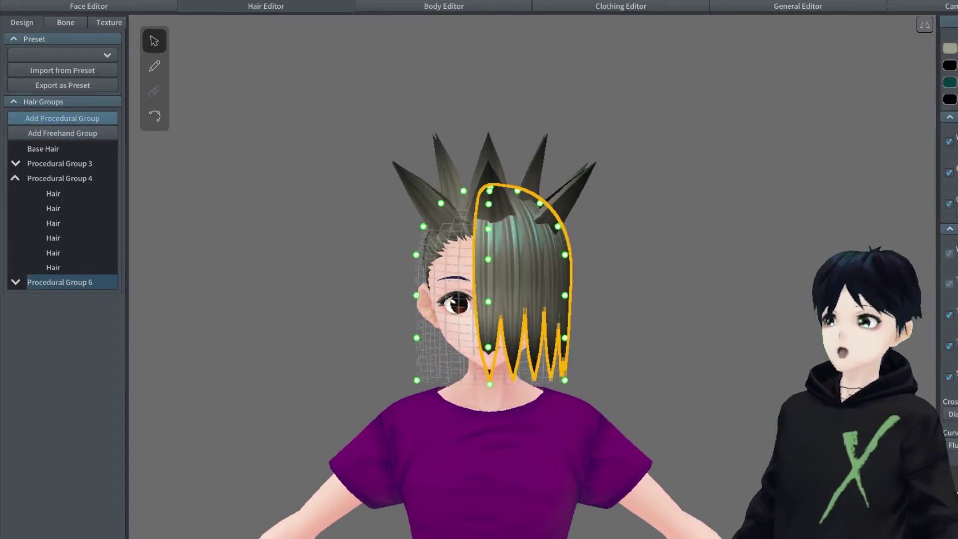
scroll(948, 270, down, 7)
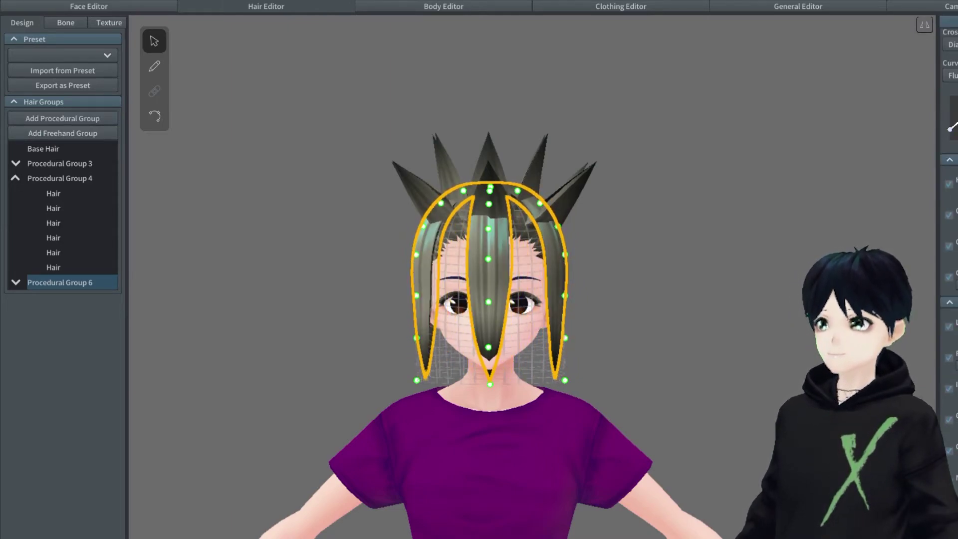
click(737, 321)
mouse_move(737, 321)
right_down()
mouse_move(670, 332)
mouse_move(618, 300)
right_up()
click(56, 282)
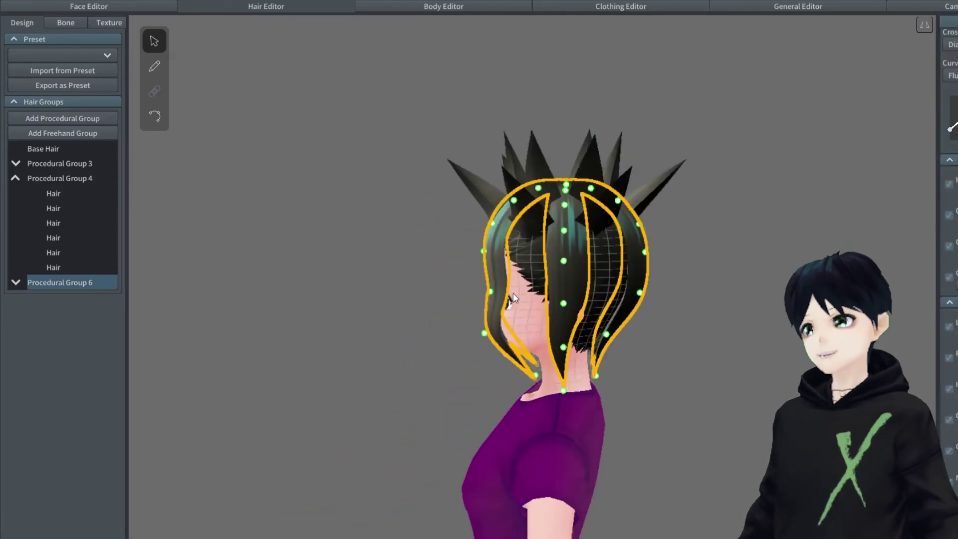
- Lower the upper guide points of Procedural Group 6 to the hairline and raise its lower ones so the strands flare upward as spikes
right_drag(588, 267, 647, 289)
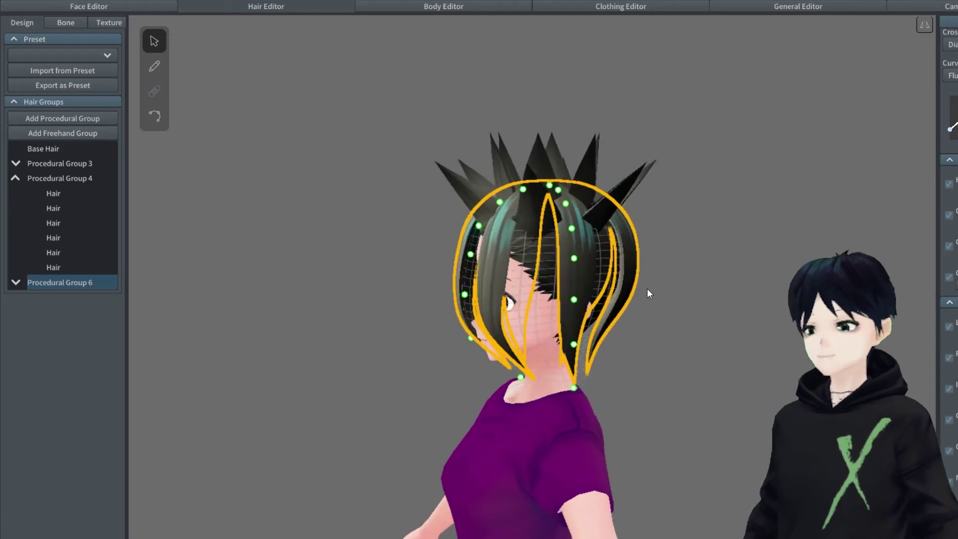
drag(523, 190, 518, 276)
drag(499, 202, 508, 264)
mouse_move(479, 226)
mouse_down()
mouse_move(496, 249)
mouse_move(480, 230)
mouse_up()
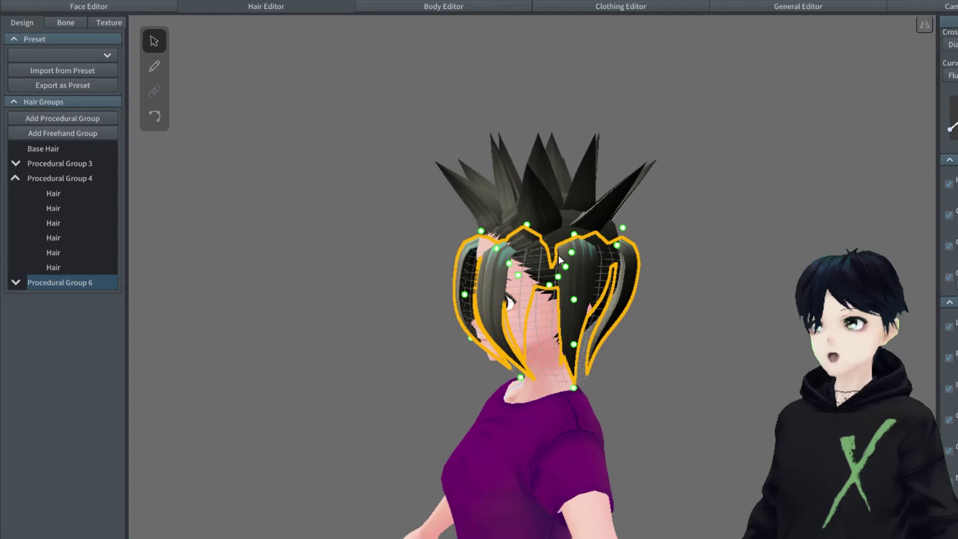
drag(464, 296, 461, 275)
drag(472, 338, 423, 195)
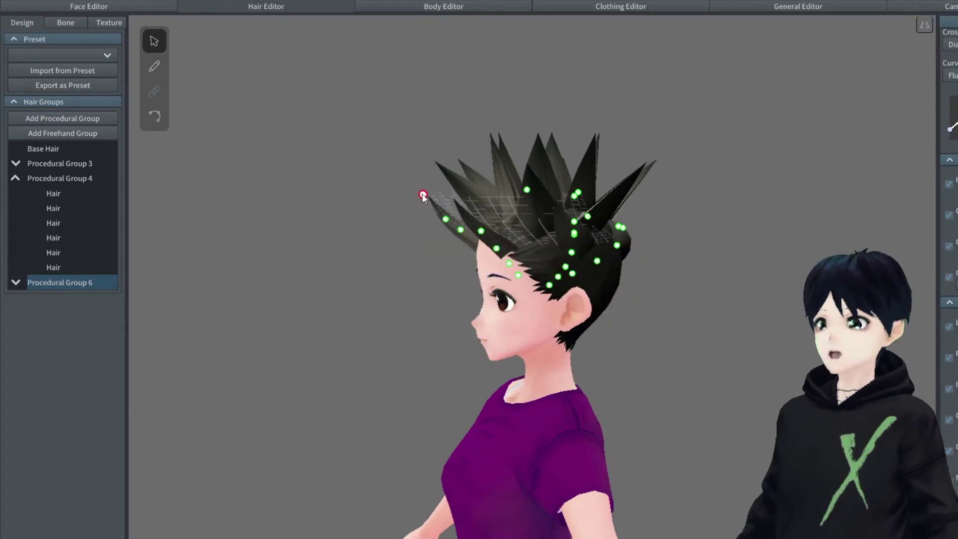
- Pull the rear guide points of Procedural Group 6 backward so its back spikes extend away from the head
right_drag(651, 299, 636, 322)
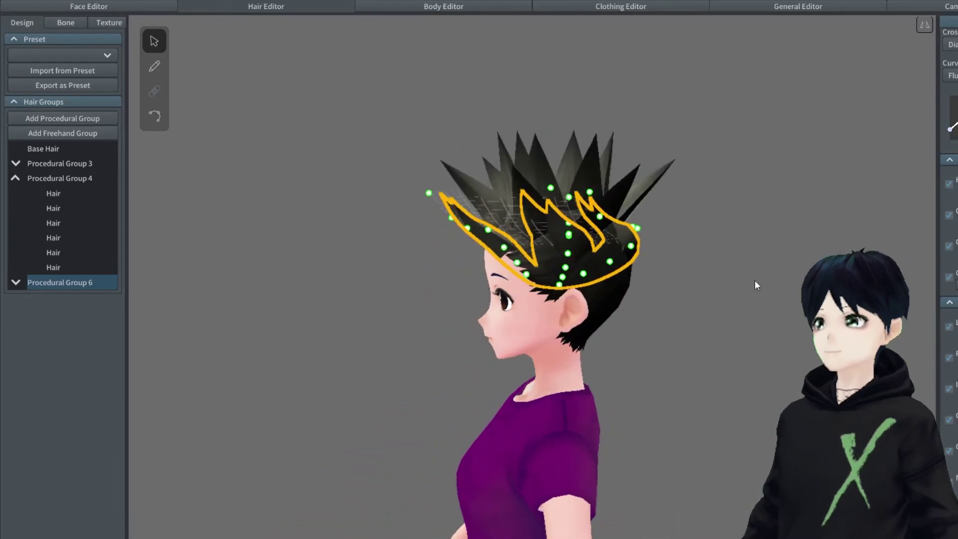
right_drag(594, 196, 670, 261)
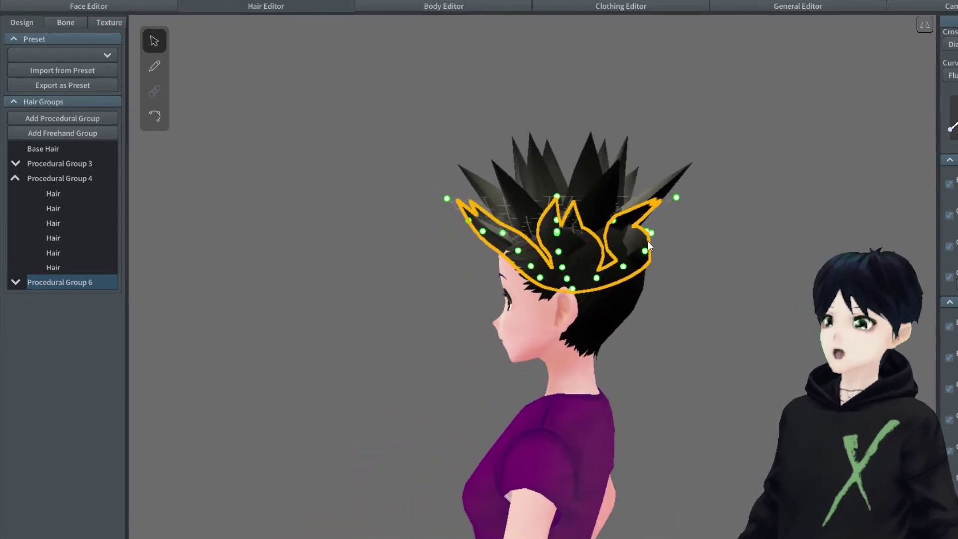
drag(648, 252, 663, 234)
drag(676, 197, 701, 214)
- Move the front middle guide points of Procedural Group 6 closer to the hairline to reshape the front spikes
right_drag(701, 214, 686, 293)
click(487, 244)
drag(488, 244, 478, 237)
drag(440, 218, 484, 234)
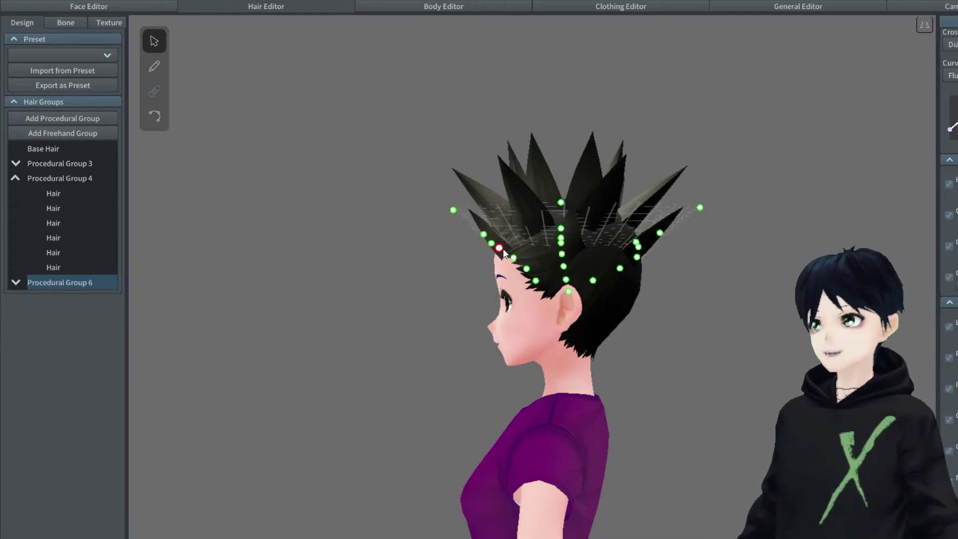
click(739, 292)
mouse_move(674, 296)
right_down()
mouse_move(727, 296)
mouse_move(672, 295)
right_up()
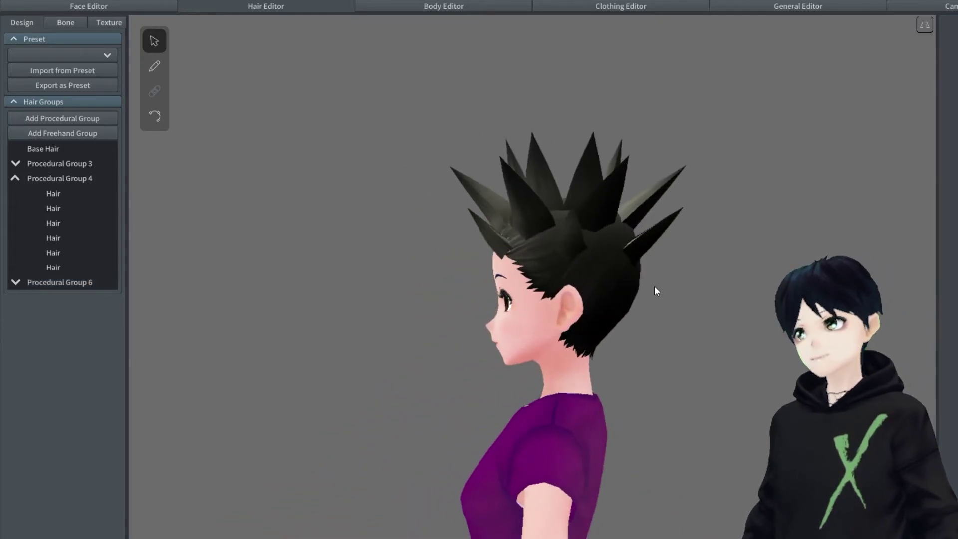
- Select a side spike of Procedural Group 6, pull the side tip guide point outward and shift a rear base point back
click(600, 304)
right_drag(599, 305, 649, 304)
click(605, 207)
drag(568, 207, 622, 199)
right_drag(648, 273, 599, 271)
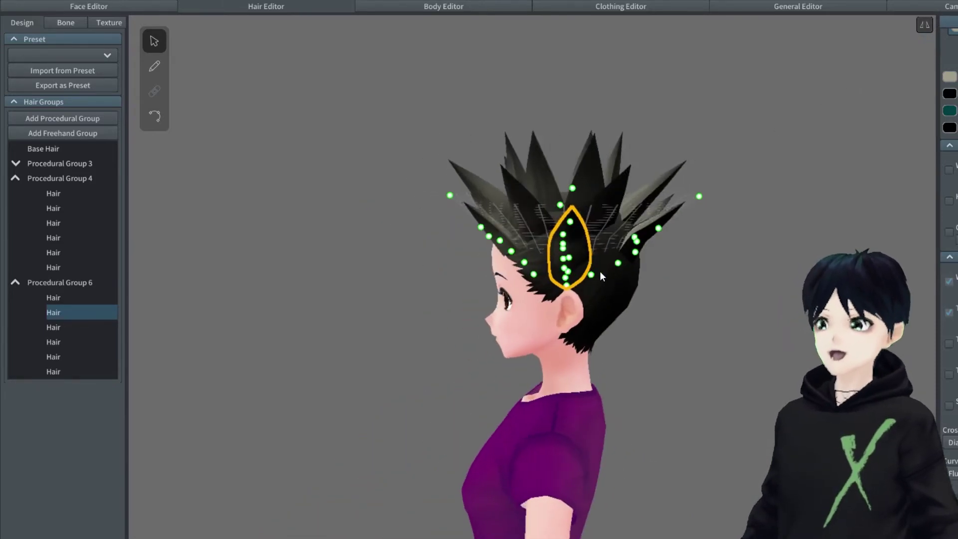
drag(635, 236, 643, 240)
- Raise the front-side base guide points of Procedural Group 6 toward the hairline and pull the tip points inward
right_drag(639, 272, 518, 288)
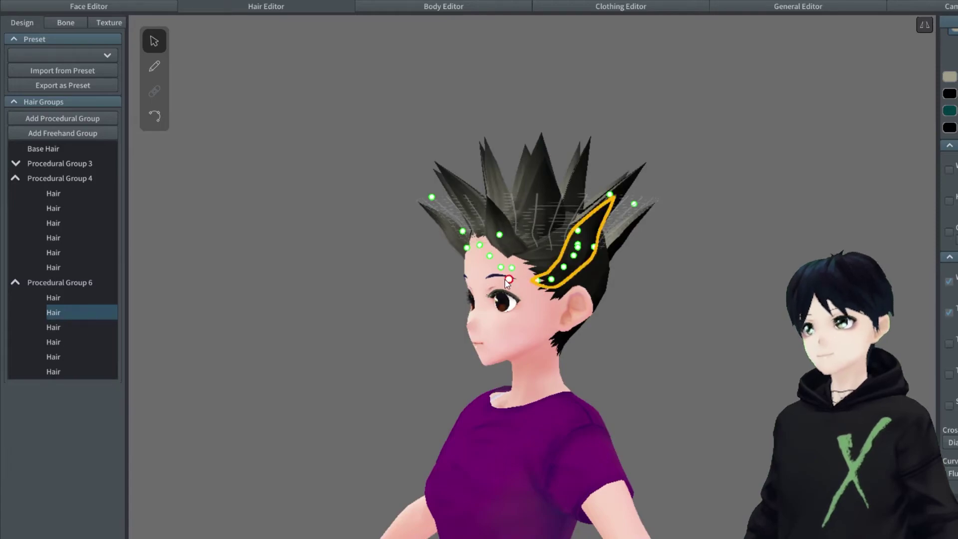
drag(510, 270, 513, 268)
drag(500, 267, 487, 243)
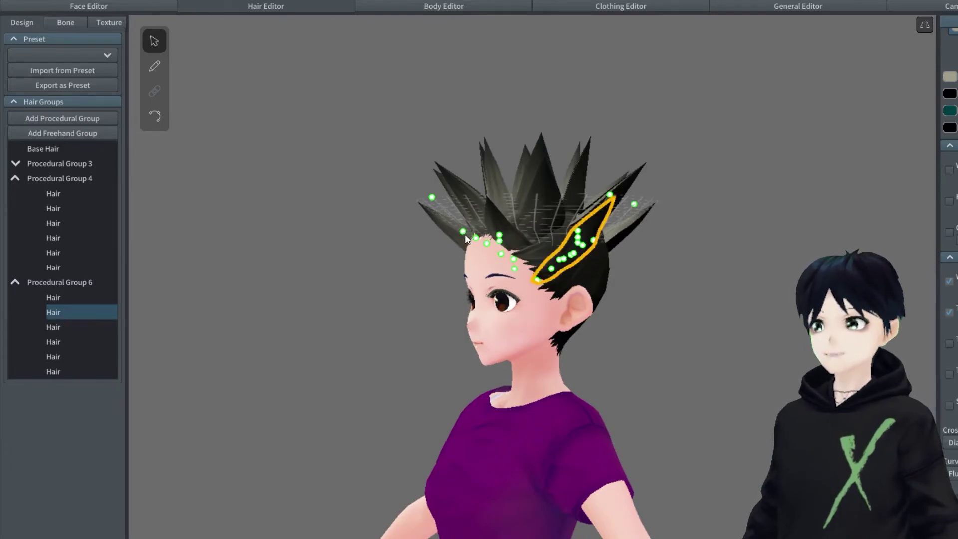
drag(432, 198, 442, 202)
right_drag(336, 256, 373, 255)
drag(362, 203, 377, 200)
mouse_move(379, 274)
right_down()
mouse_move(366, 270)
mouse_move(379, 272)
right_up()
- Inspect the front spikes of Procedural Group 6 and the overall hairstyle from the front and both sides
click(450, 232)
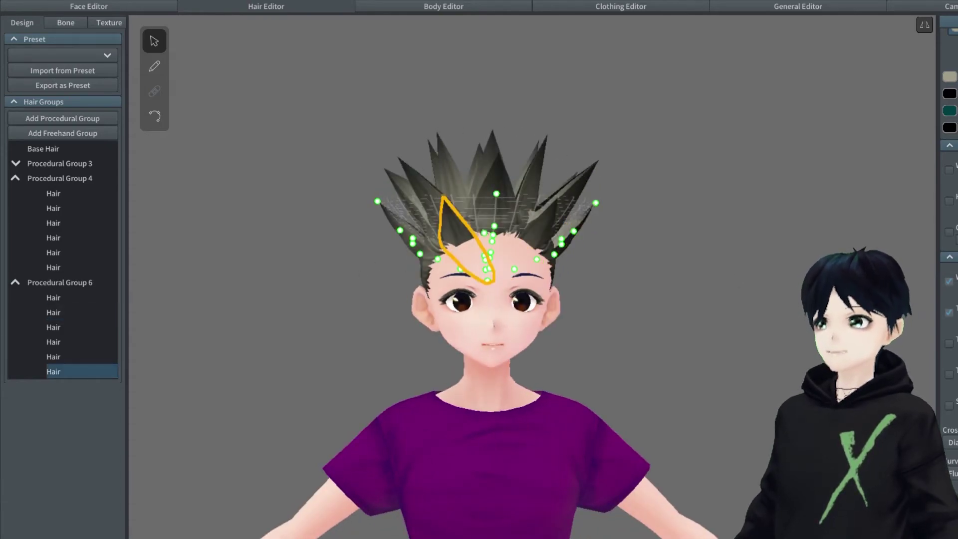
click(556, 234)
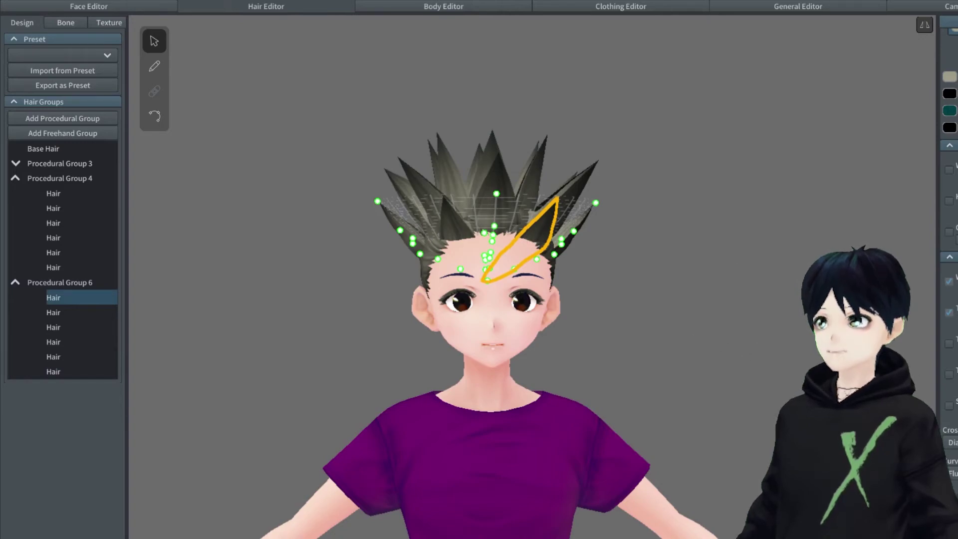
right_drag(720, 283, 743, 272)
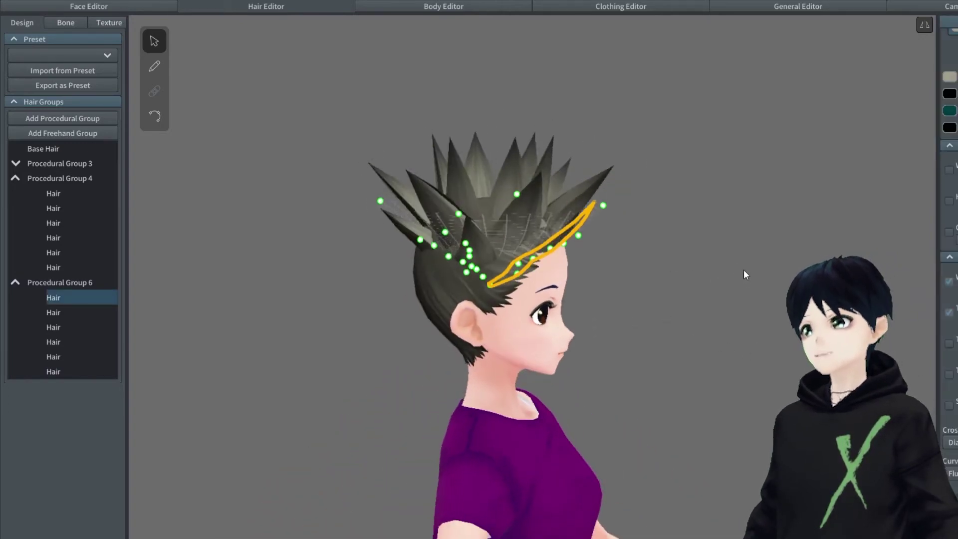
click(560, 242)
mouse_move(401, 247)
right_down()
mouse_move(394, 219)
mouse_move(417, 237)
right_up()
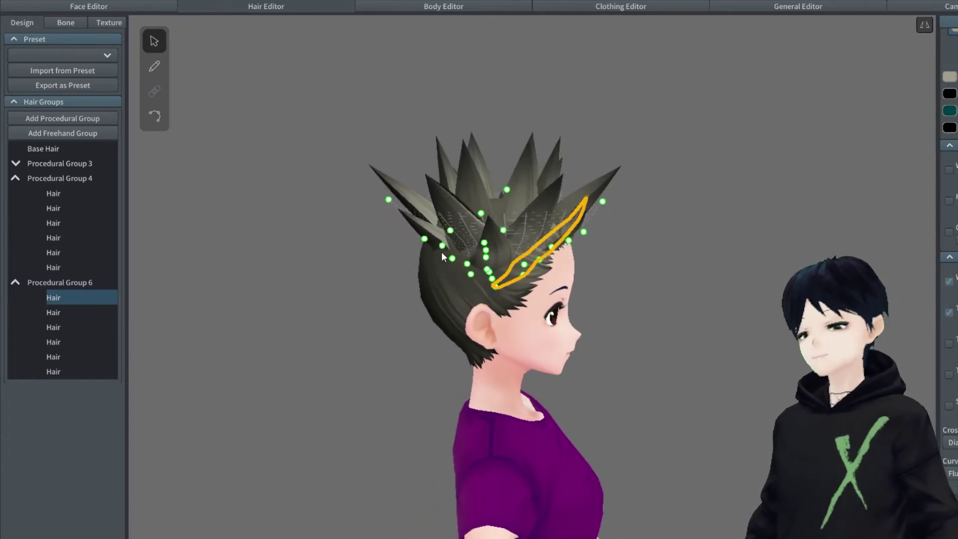
right_drag(752, 280, 648, 259)
click(669, 272)
click(684, 252)
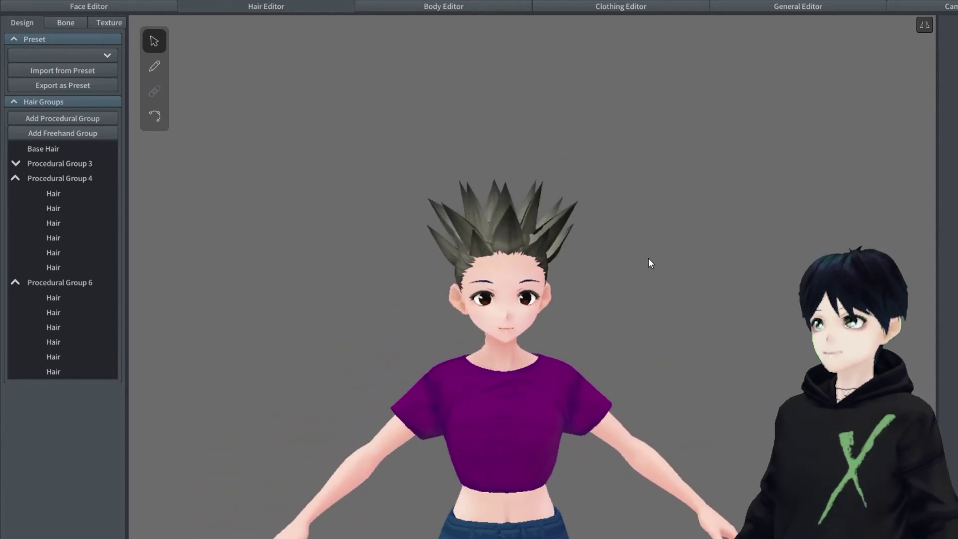
- Examine up close how the two front spikes of Procedural Group 6 meet the hairline
scroll(649, 256, up, 5)
click(392, 167)
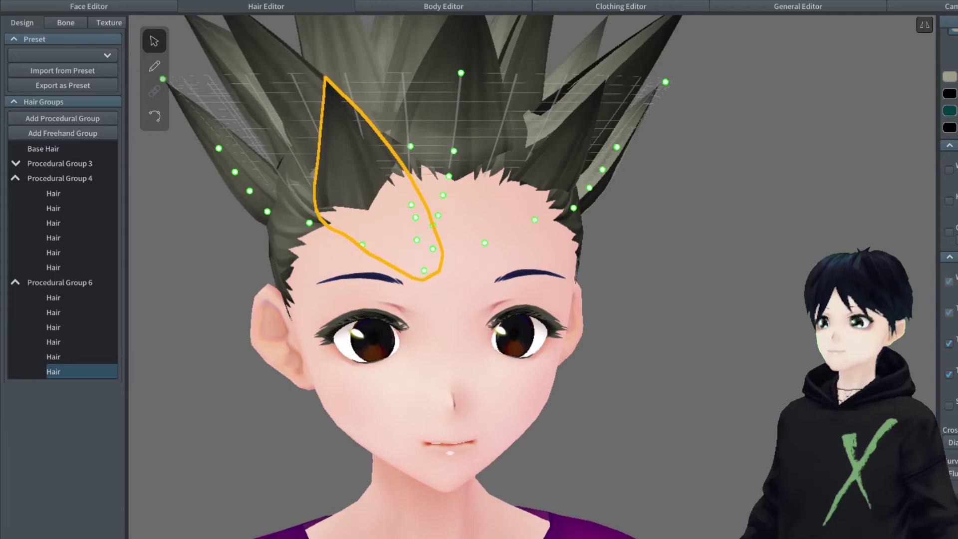
click(574, 168)
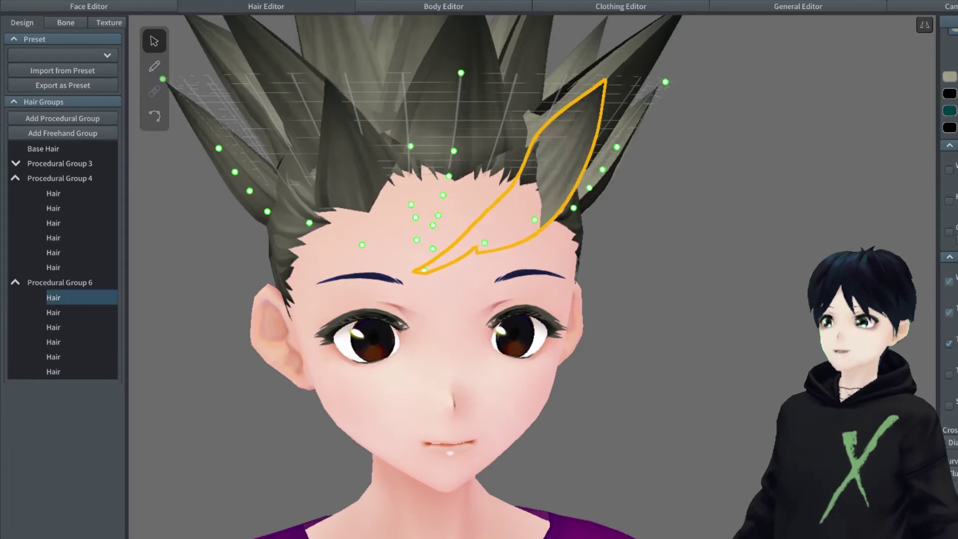
drag(632, 197, 672, 193)
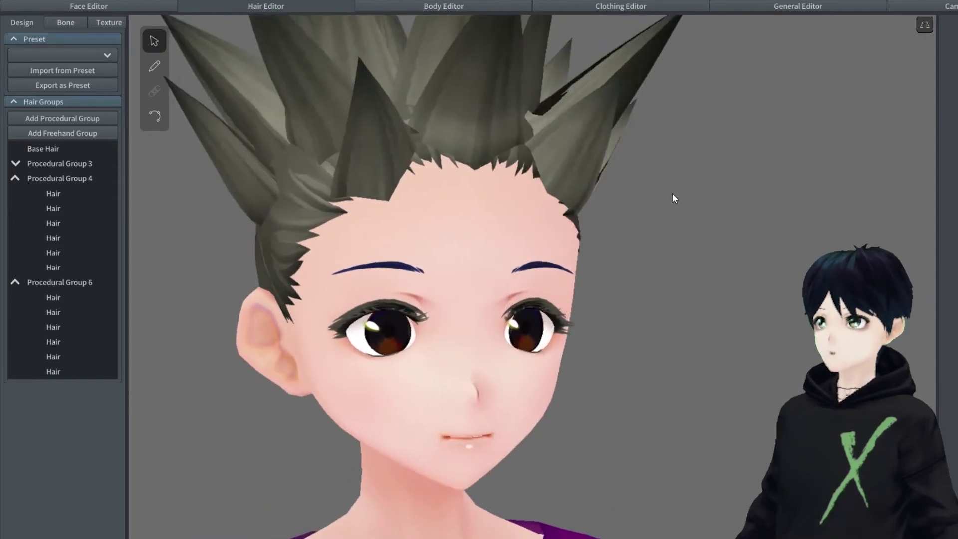
- Collapse Procedural Group 4 and Procedural Group 6 in the group list and review the spiky hairstyle from the front
scroll(672, 193, down, 5)
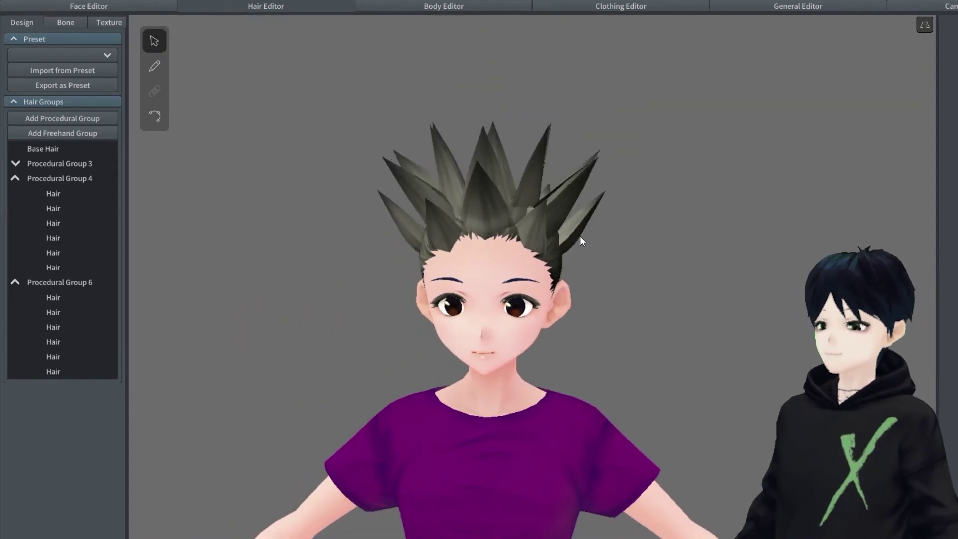
click(570, 241)
click(659, 243)
drag(658, 244, 690, 256)
click(14, 180)
click(15, 193)
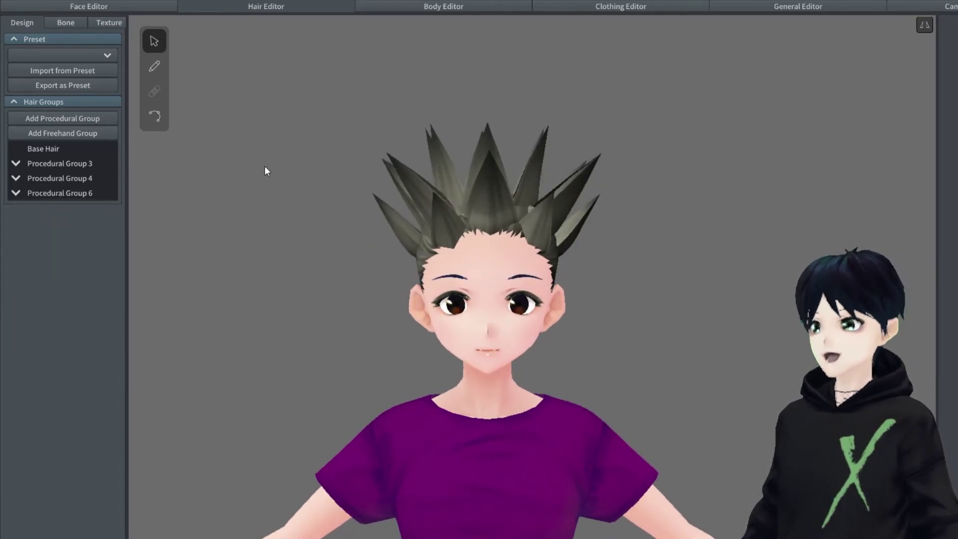
mouse_move(314, 208)
mouse_down()
mouse_move(349, 211)
mouse_move(330, 217)
mouse_up()
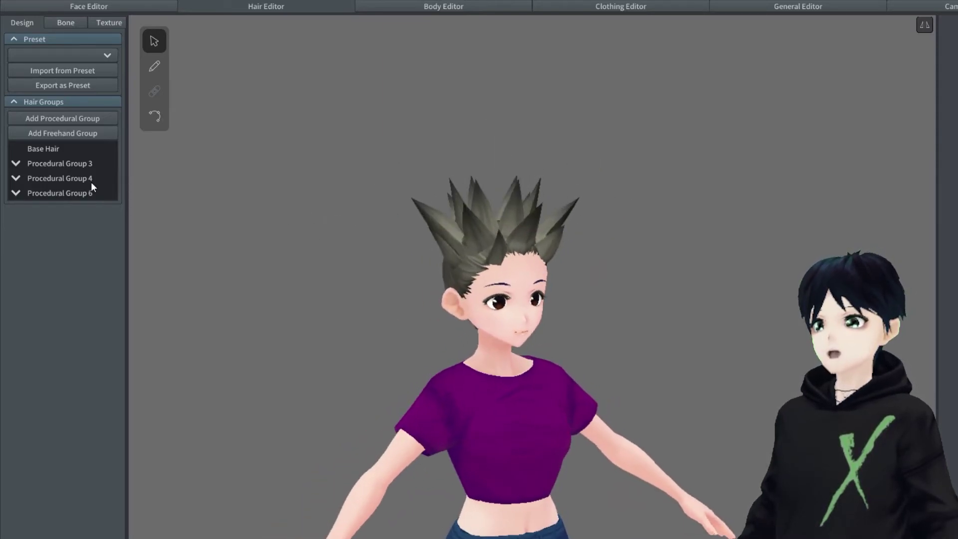
- Add a new freehand hair group, raise the lower side guide points of its mesh and flare the sides outward
click(45, 133)
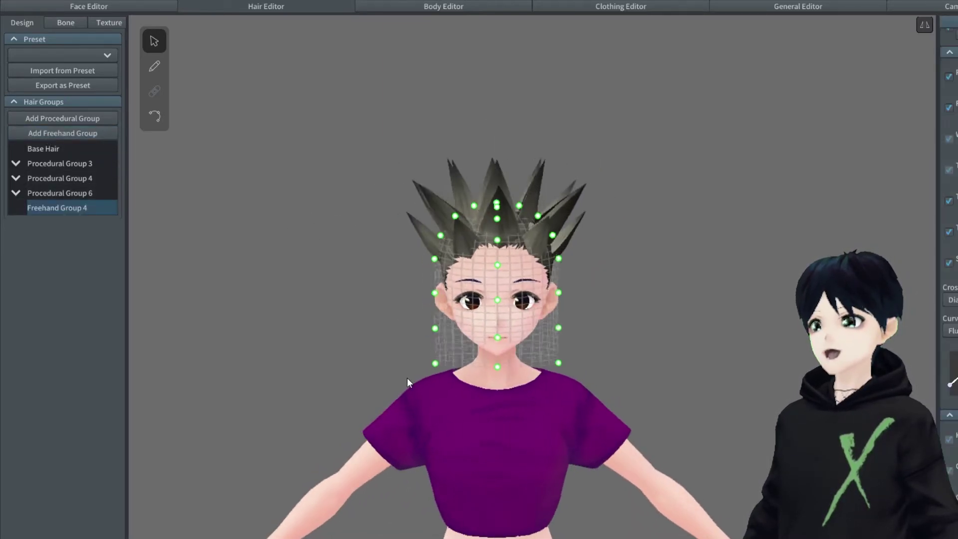
drag(424, 270, 394, 269)
drag(438, 327, 451, 287)
drag(439, 362, 456, 317)
drag(397, 268, 388, 270)
- From the side, pull the lower rear guide point of Freehand Group 4 outward behind the head
right_drag(391, 289, 561, 285)
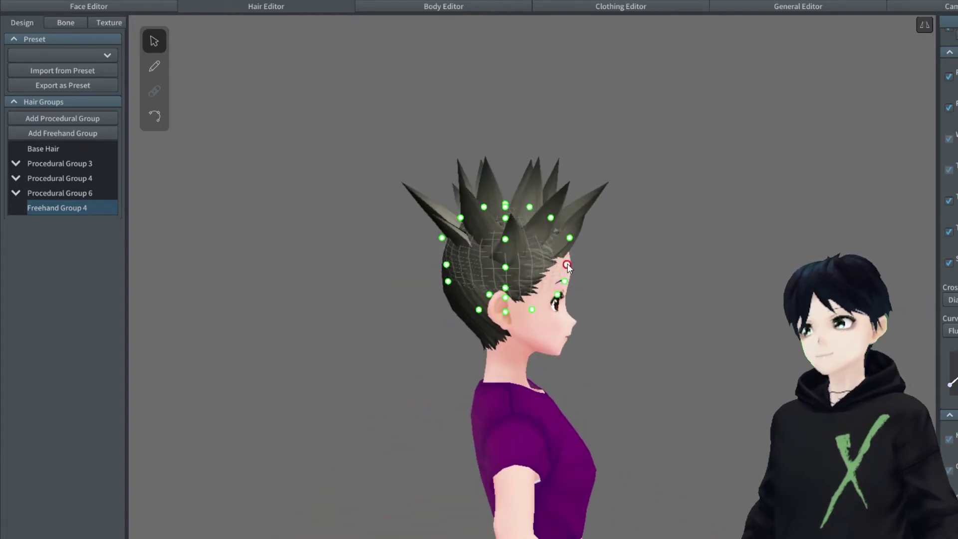
click(446, 269)
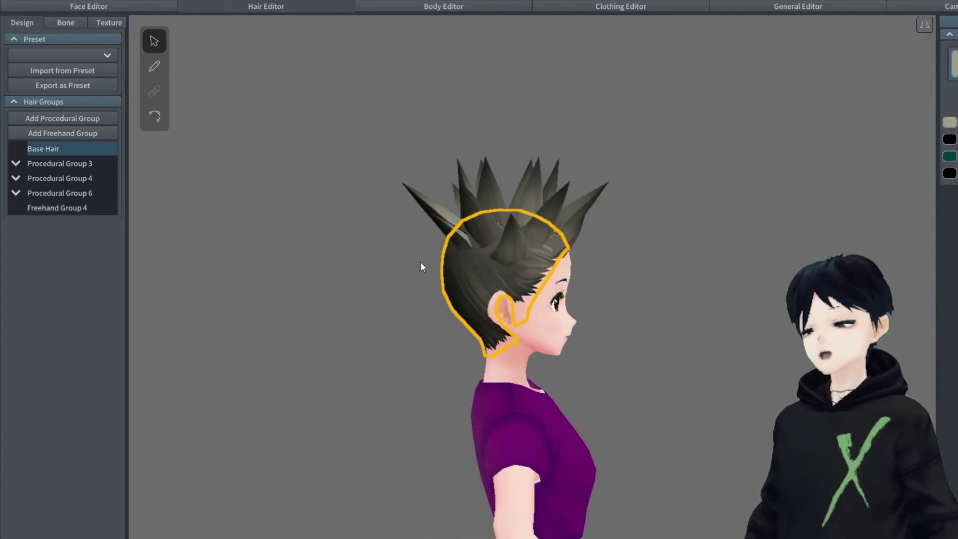
click(52, 207)
mouse_move(395, 265)
right_down()
mouse_move(460, 346)
mouse_move(410, 340)
right_up()
drag(456, 279, 457, 275)
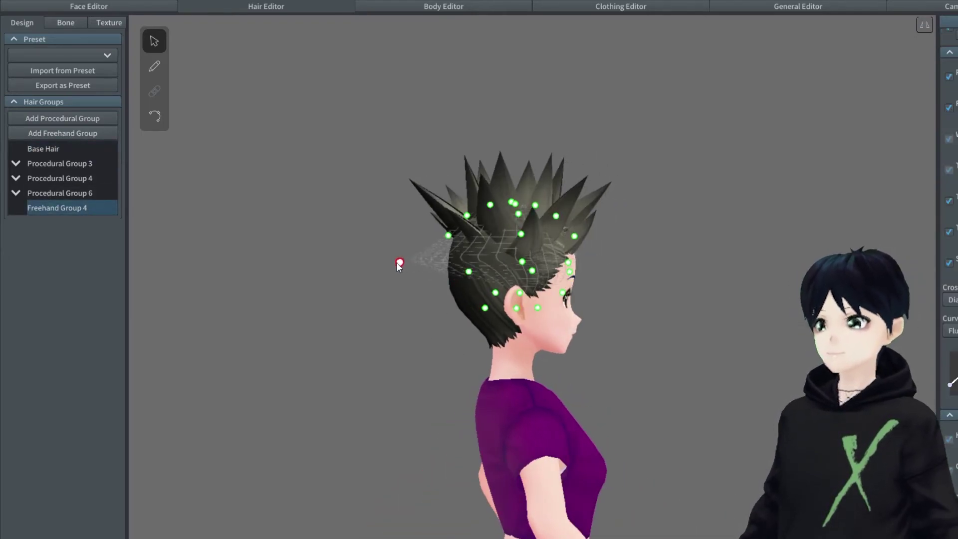
- Draw short freehand strands around the back of the head on the guide mesh and undo the last one near the temple
click(154, 66)
right_drag(406, 336, 576, 330)
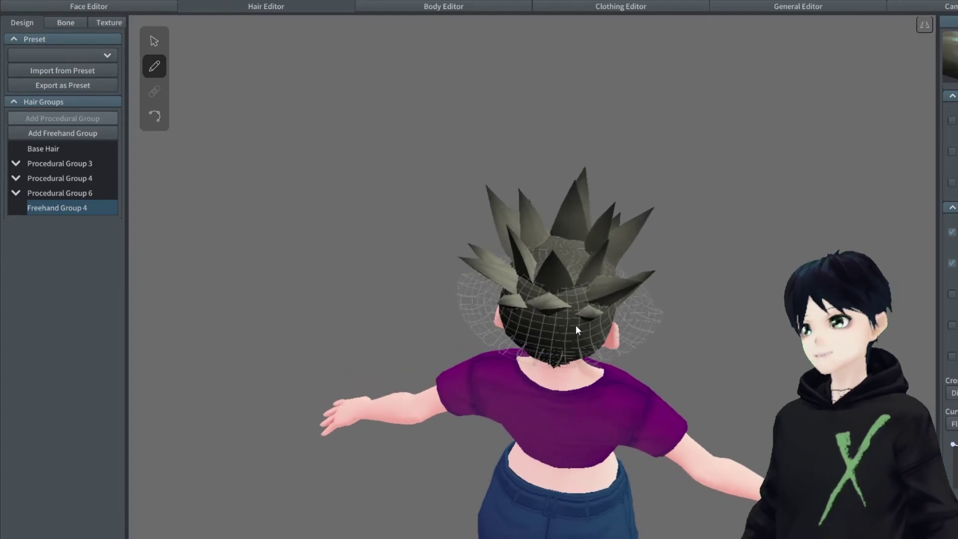
mouse_move(518, 363)
right_down()
mouse_move(549, 307)
mouse_move(563, 314)
right_up()
drag(578, 286, 573, 332)
right_drag(516, 312, 562, 309)
drag(569, 287, 556, 340)
mouse_move(507, 333)
right_down()
mouse_move(534, 316)
mouse_move(559, 329)
right_up()
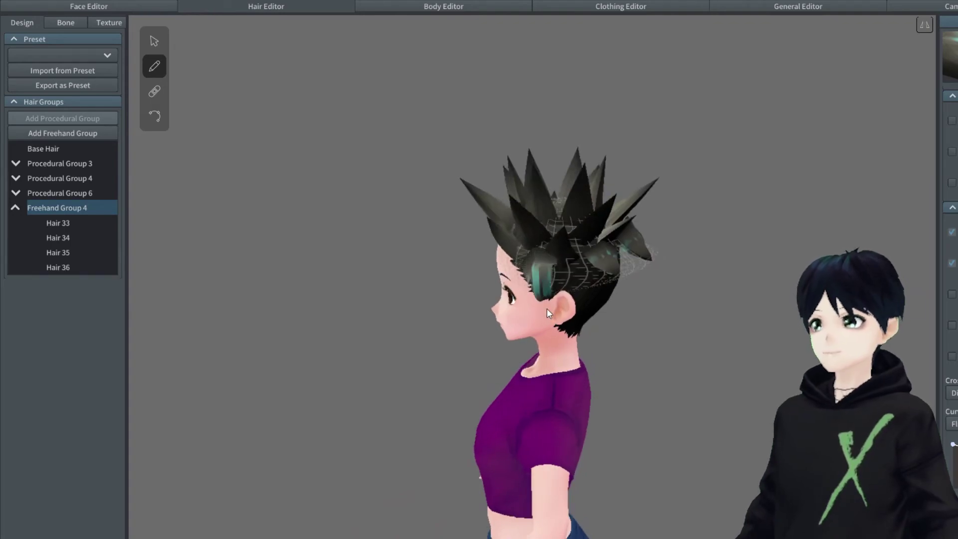
key(ctrl+z)
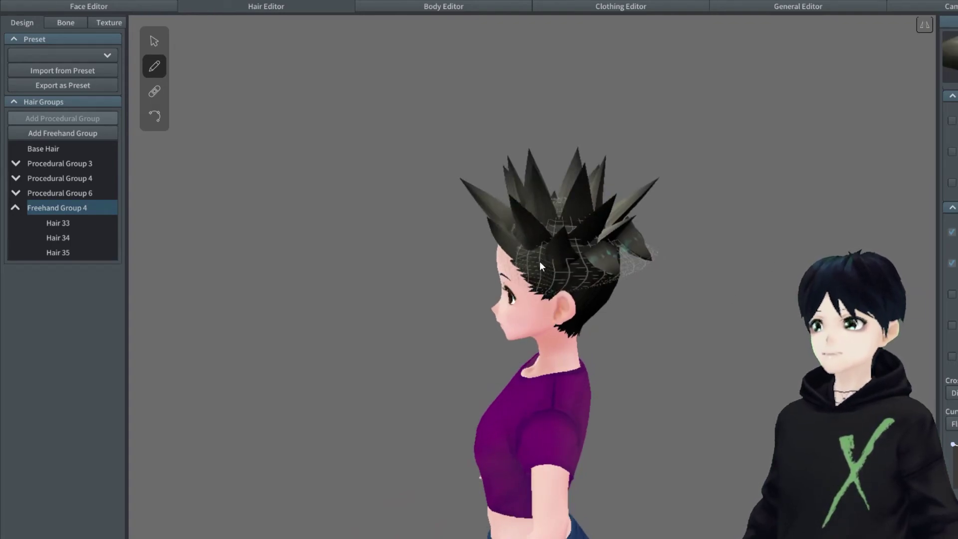
- Draw more short freehand spikes in Freehand Group 4 around the sides and back of the head, between the upper spikes and ears
right_drag(707, 318, 642, 316)
drag(528, 277, 529, 308)
right_drag(588, 331, 517, 270)
drag(475, 258, 467, 286)
right_drag(467, 288, 528, 290)
drag(509, 256, 525, 288)
right_drag(538, 298, 590, 305)
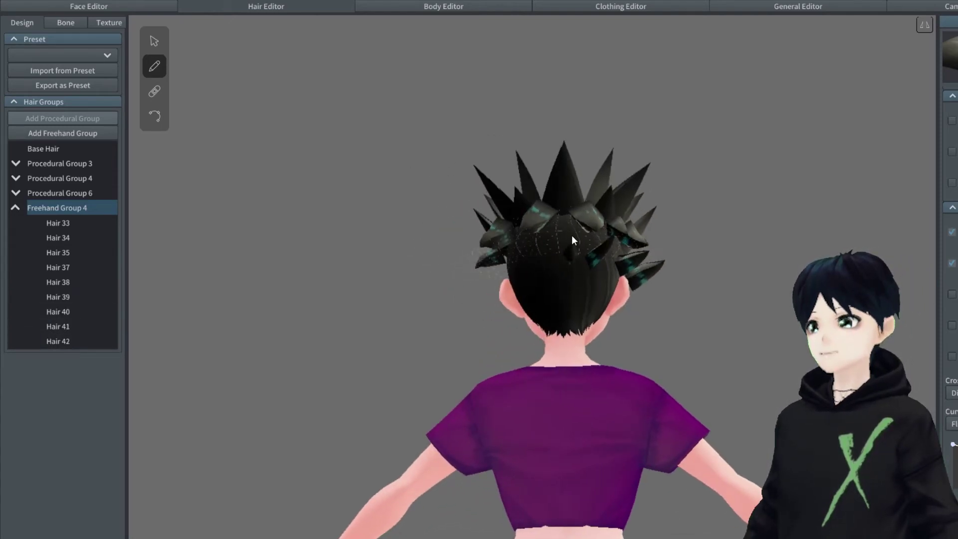
drag(516, 237, 521, 267)
right_drag(520, 268, 601, 273)
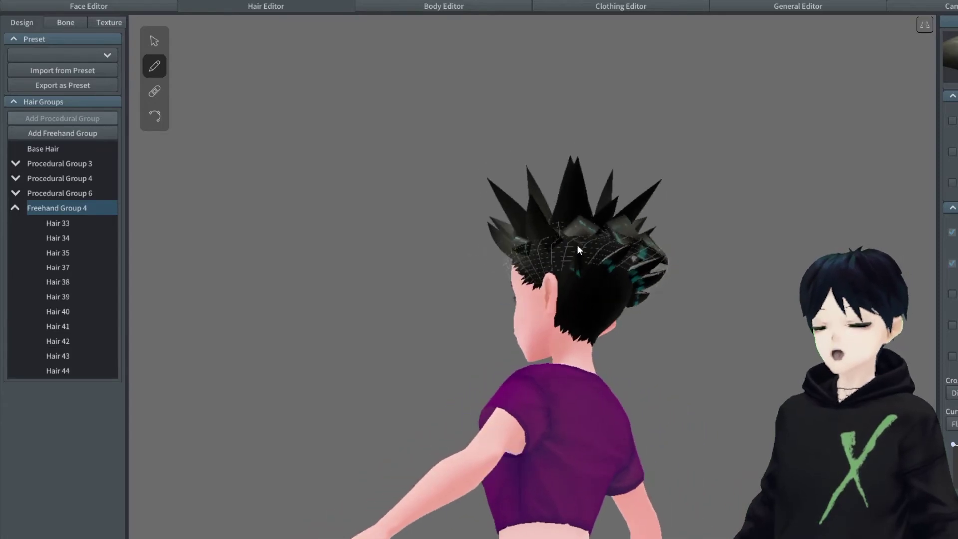
drag(528, 251, 531, 281)
right_drag(532, 282, 651, 316)
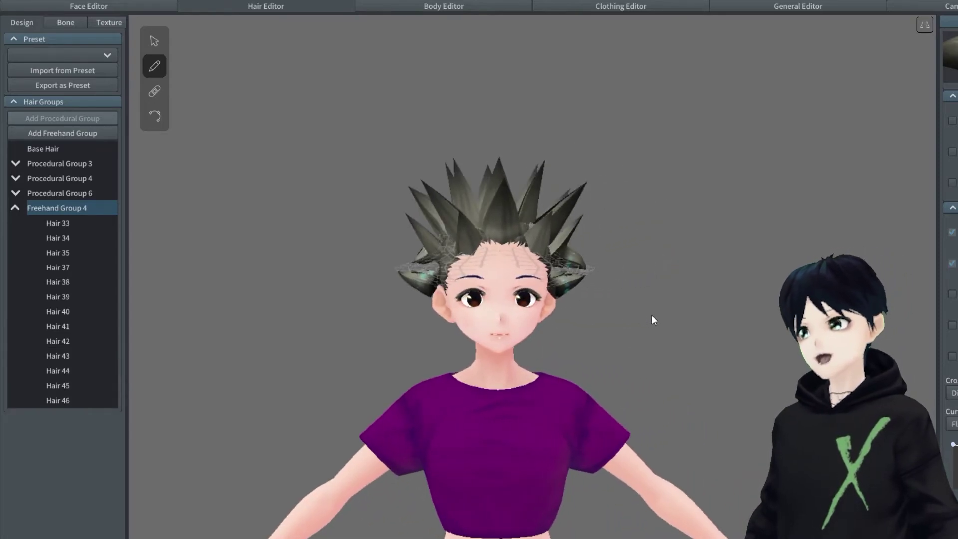
- Select Hair 46 and slightly shift an upper side guide point of the Freehand Group 4 mesh inward
click(159, 39)
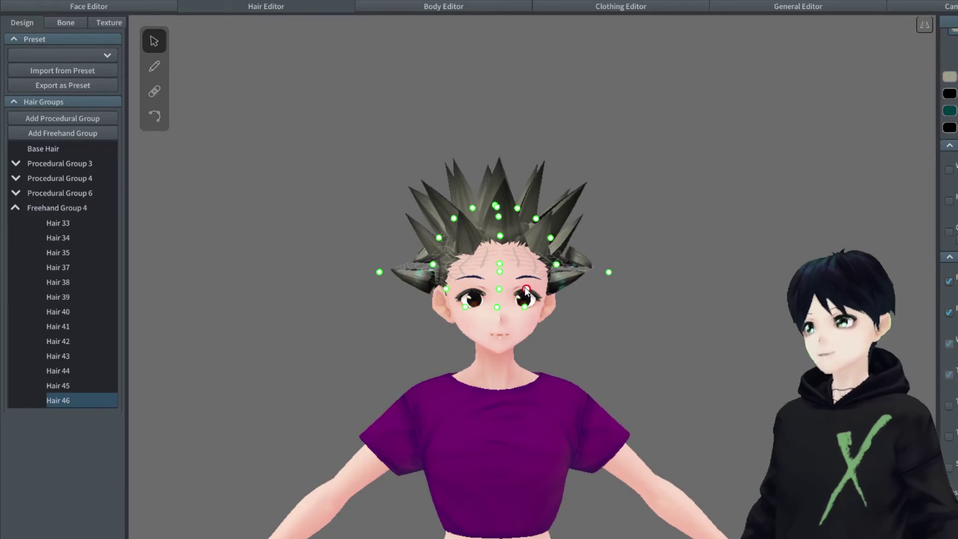
right_drag(484, 295, 711, 279)
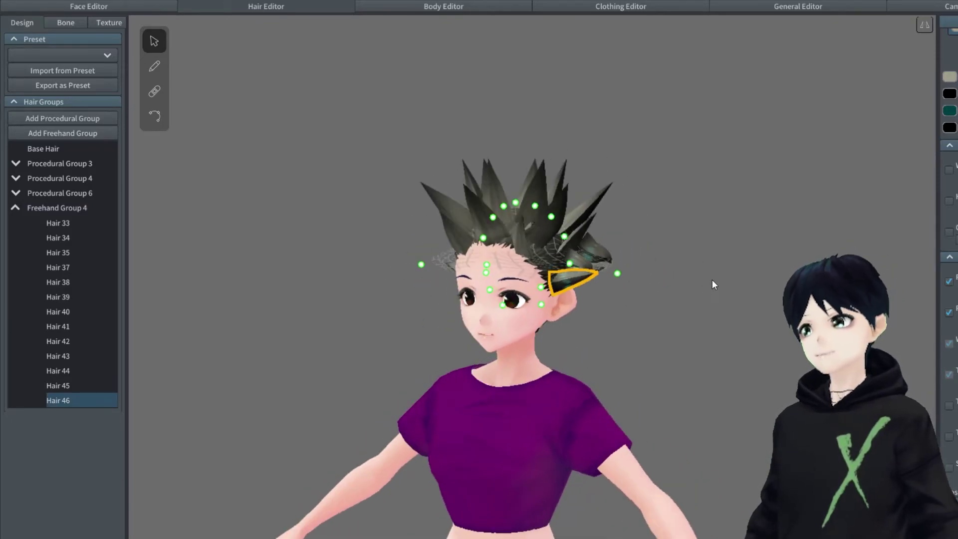
drag(547, 236, 536, 233)
click(683, 301)
right_drag(683, 302, 732, 312)
- Select Hair 33, show its control points and examine the strand from above, the side and behind
click(416, 268)
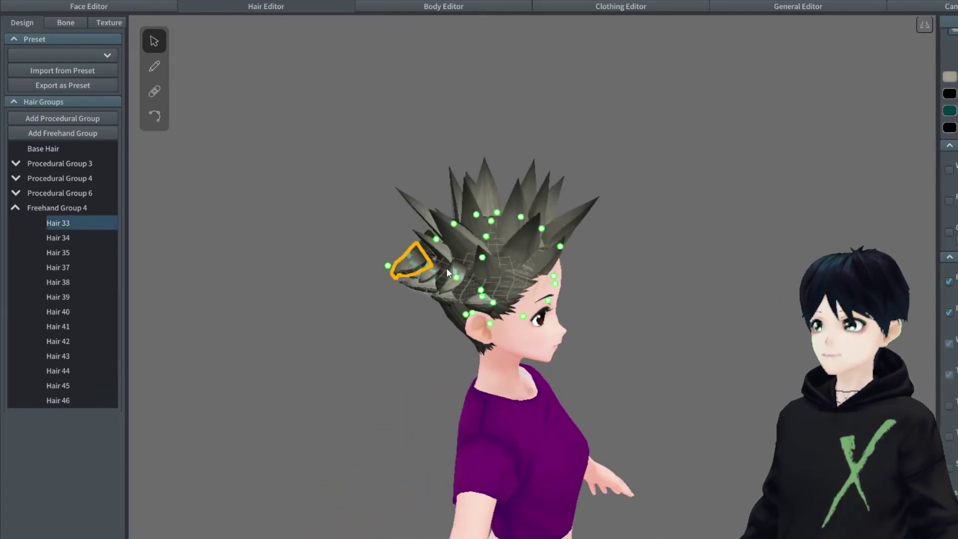
right_drag(399, 264, 489, 267)
right_drag(680, 326, 619, 337)
click(155, 117)
scroll(306, 280, up, 3)
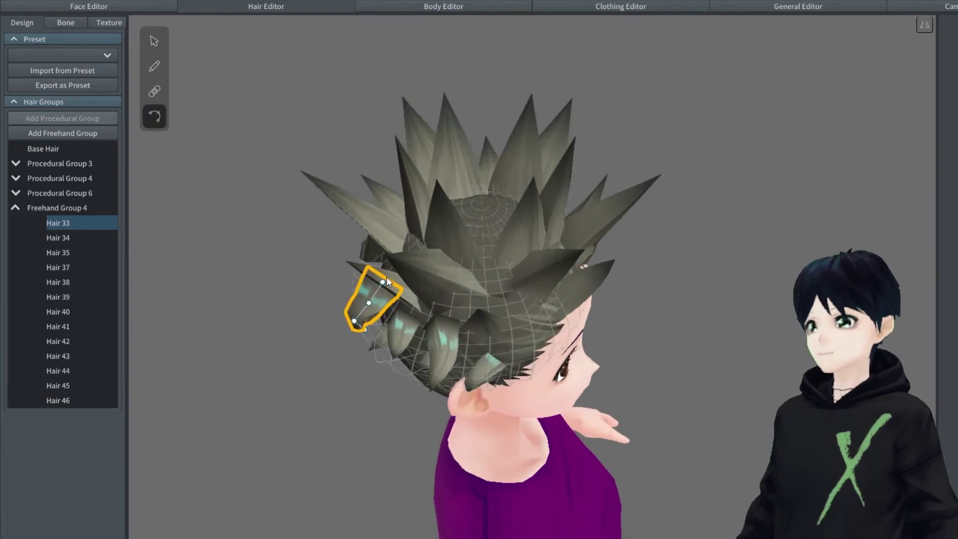
right_drag(391, 284, 349, 321)
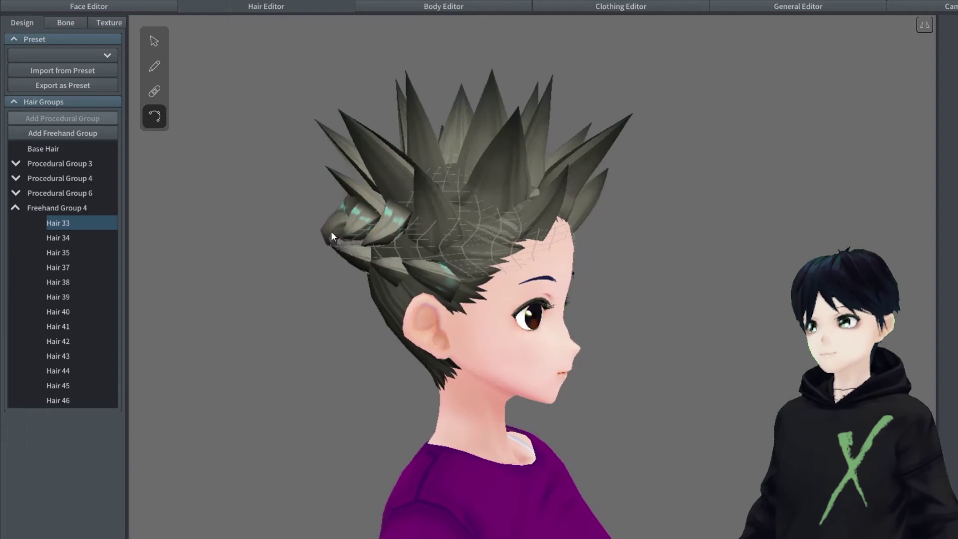
right_drag(324, 244, 387, 271)
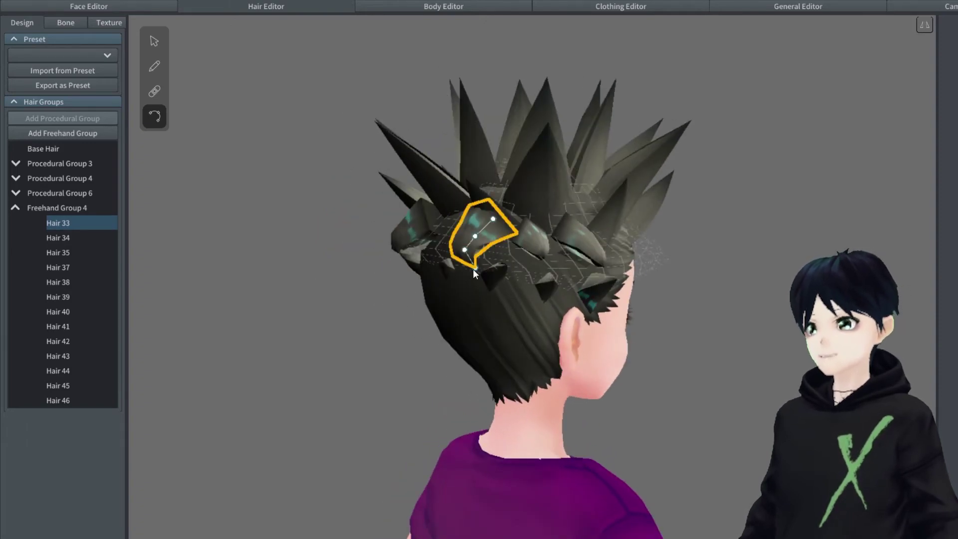
right_drag(501, 282, 652, 315)
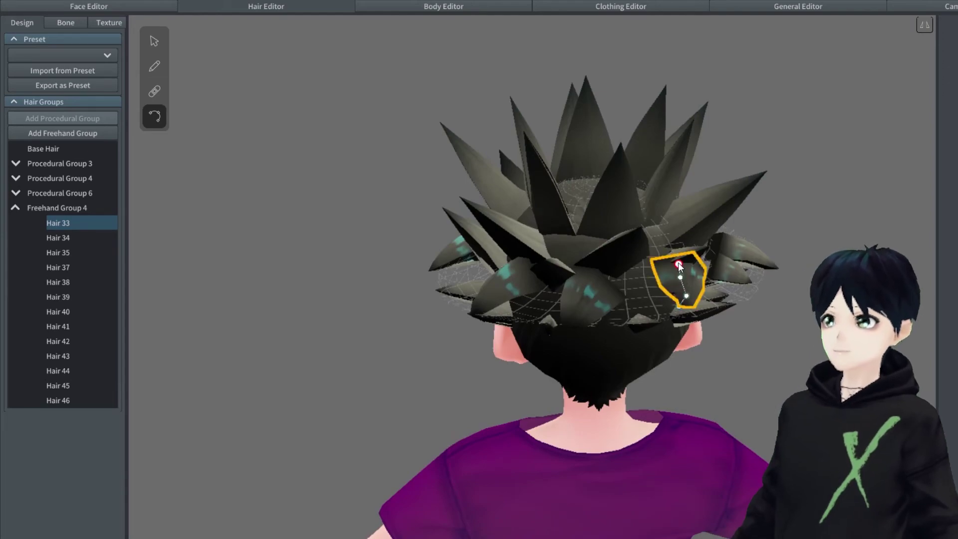
- Return to the guide mesh of Freehand Group 4 and lower two of its upper rear guide points
click(154, 41)
right_drag(444, 164, 613, 192)
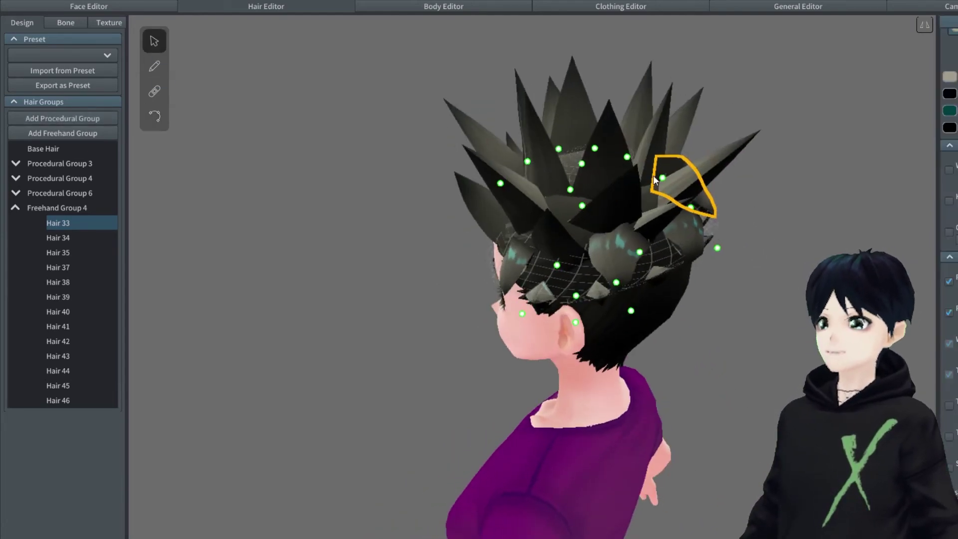
drag(653, 191, 650, 201)
drag(627, 157, 622, 175)
- Pull the front guide points of the freehand mesh inward toward the face and bring the outer side points closer to the head
right_drag(624, 179, 729, 322)
mouse_move(696, 245)
mouse_down()
mouse_move(726, 245)
mouse_move(713, 247)
mouse_up()
drag(630, 210, 608, 209)
right_drag(737, 246, 713, 296)
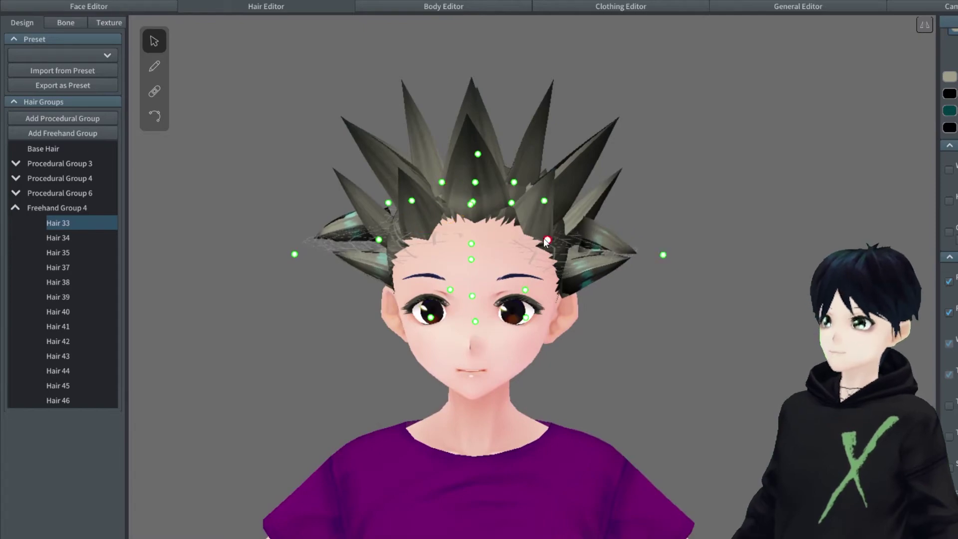
drag(524, 289, 505, 289)
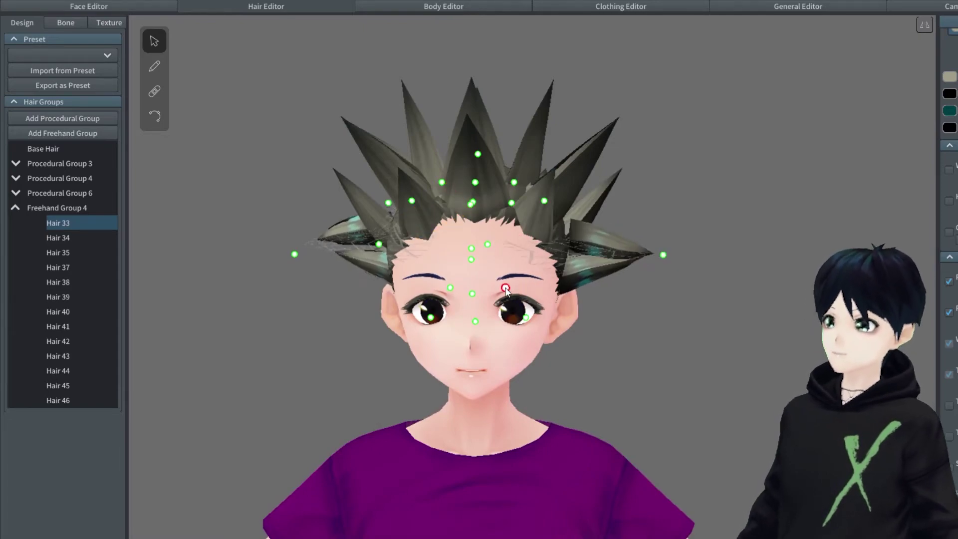
right_drag(523, 203, 600, 310)
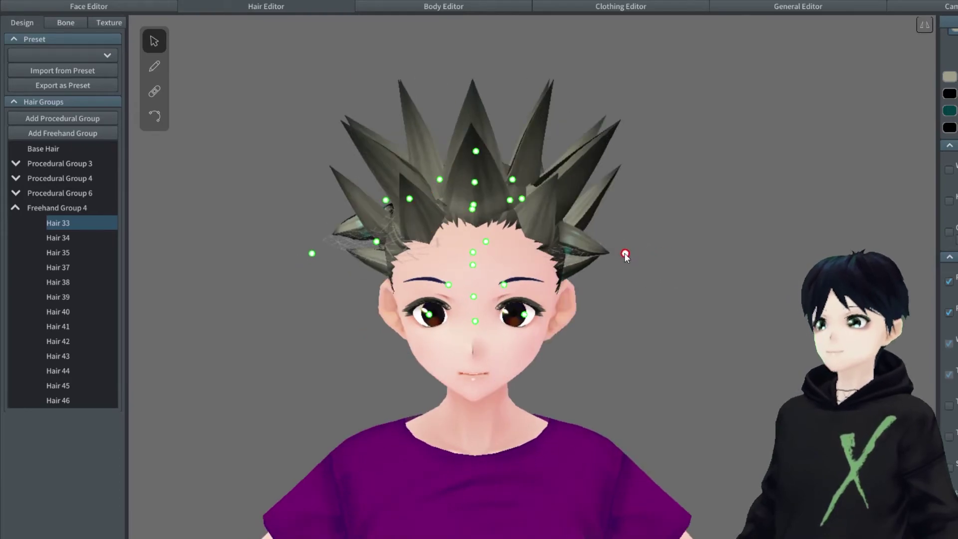
- Delete Hair 33 at the back of the head from Freehand Group 4
right_drag(625, 254, 530, 299)
click(388, 244)
right_drag(388, 243, 448, 271)
click(151, 68)
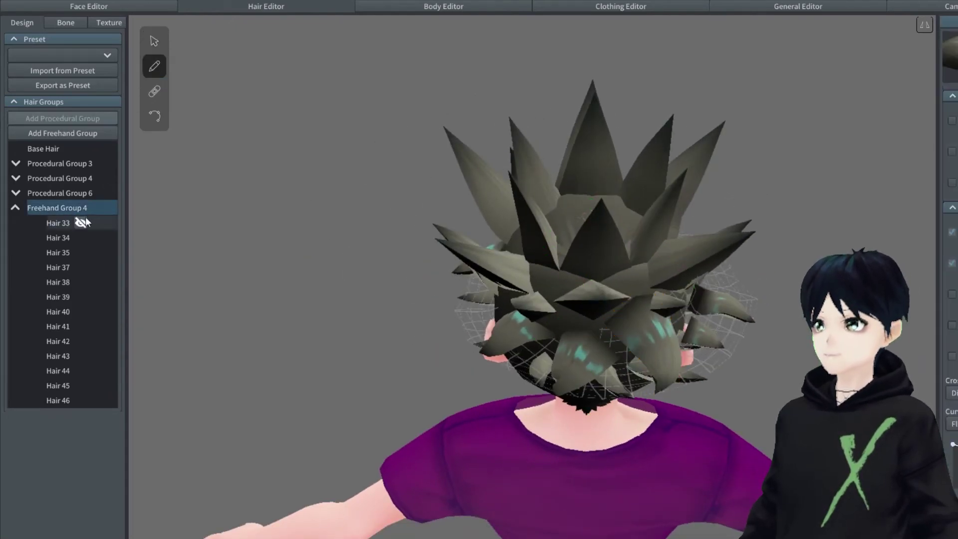
click(155, 41)
click(102, 294)
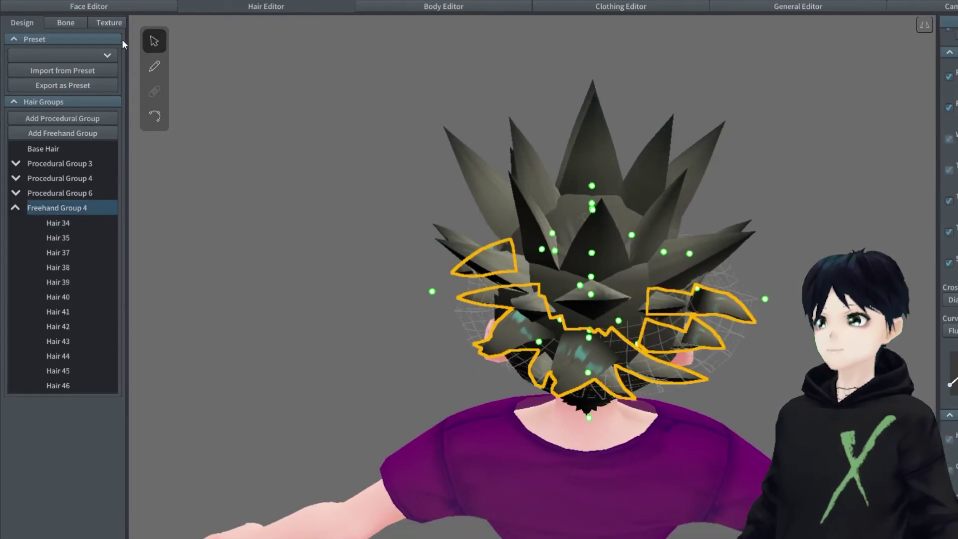
- Draw two new freehand strands at the back of the head in Freehand Group 4
click(155, 66)
drag(643, 381, 644, 382)
mouse_move(644, 382)
right_down()
mouse_move(701, 344)
mouse_move(581, 252)
right_up()
drag(605, 285, 606, 287)
mouse_move(605, 287)
right_down()
mouse_move(668, 318)
mouse_move(675, 342)
mouse_move(481, 328)
right_up()
- Examine the strands of Freehand Group 4 and their control points from above and the front, then show the mesh guide points
click(155, 42)
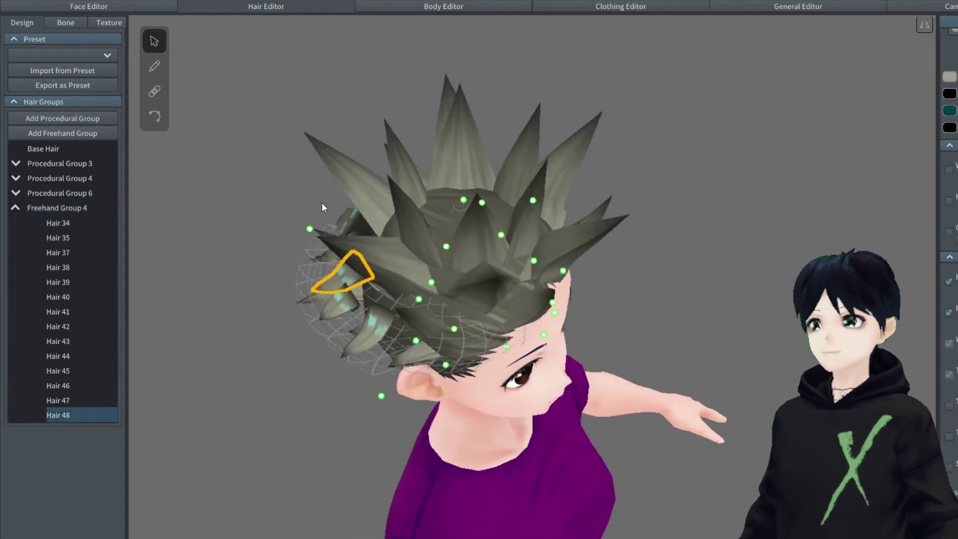
click(156, 126)
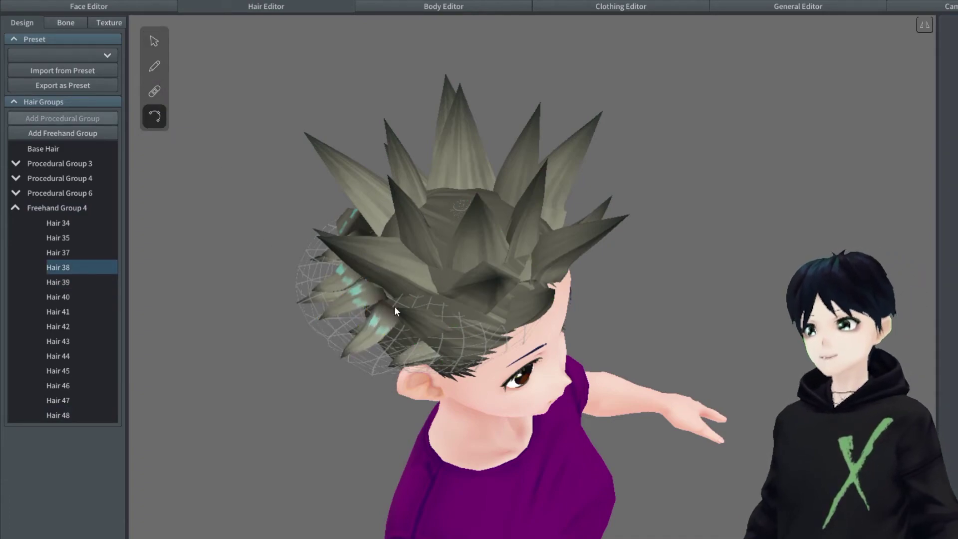
right_drag(424, 298, 338, 252)
click(529, 322)
right_drag(533, 323, 487, 302)
click(351, 214)
click(57, 297)
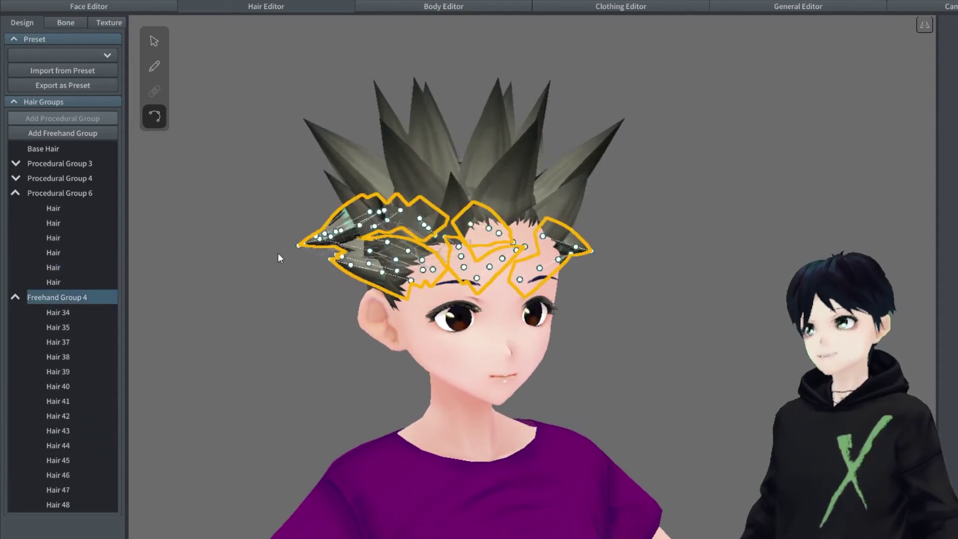
key(Escape)
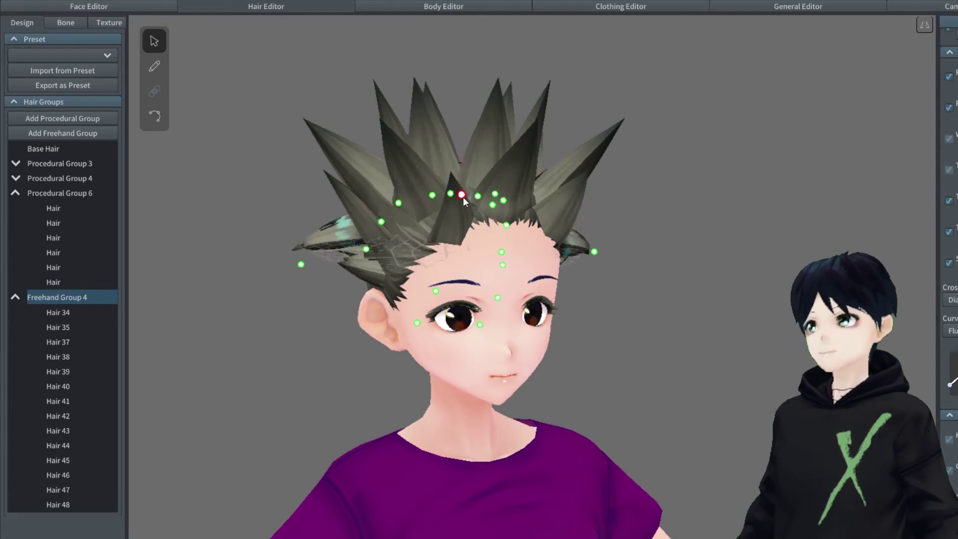
- Select Hair 34 and, viewed from above, pull the side and rear guide points of the mesh inward toward the head
right_drag(618, 233, 380, 439)
click(417, 348)
drag(429, 316, 453, 294)
drag(299, 291, 317, 292)
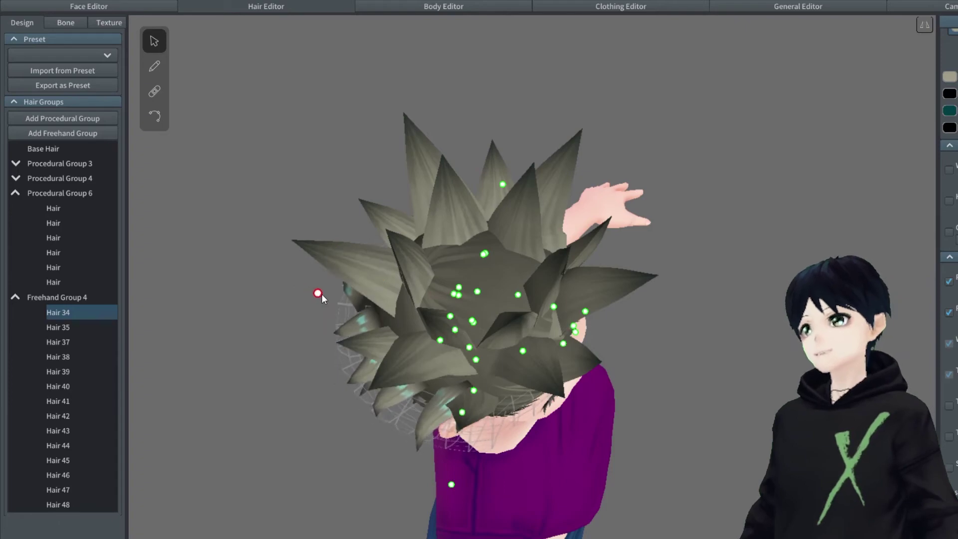
- Select Hair 37 and inspect how the freehand side spikes sit from both front angles
right_drag(288, 327, 539, 275)
click(544, 272)
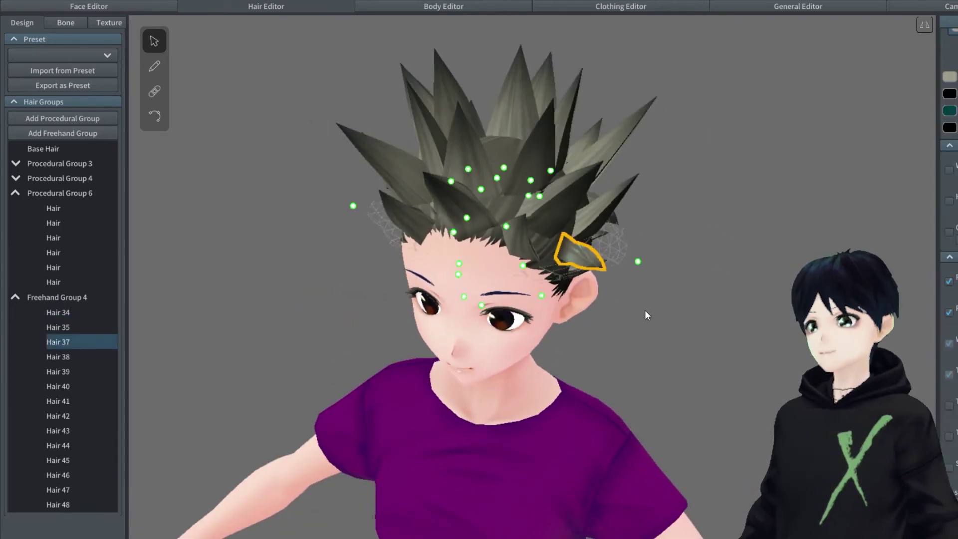
right_drag(331, 250, 314, 247)
click(314, 247)
mouse_move(738, 331)
right_down()
mouse_move(691, 335)
mouse_move(757, 331)
right_up()
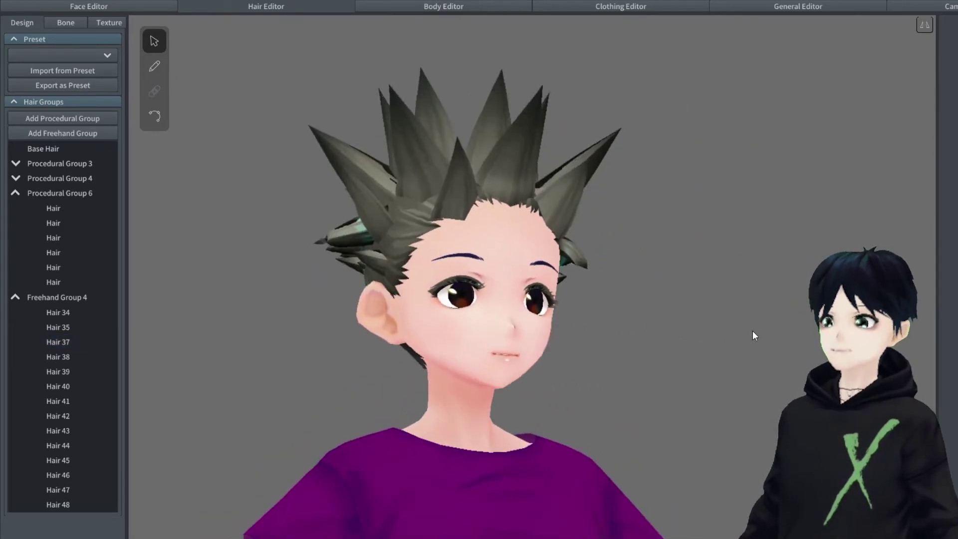
- Check the hair texture settings, return to the hair design with the groups collapsed, and view Freehand Group 4 from the side
click(111, 23)
click(12, 106)
click(107, 164)
click(222, 85)
click(22, 22)
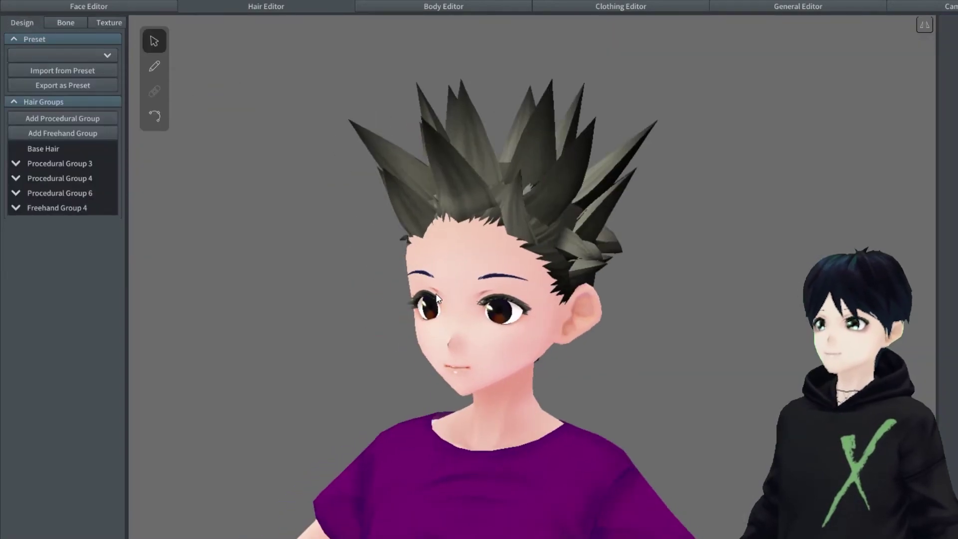
right_drag(498, 289, 403, 288)
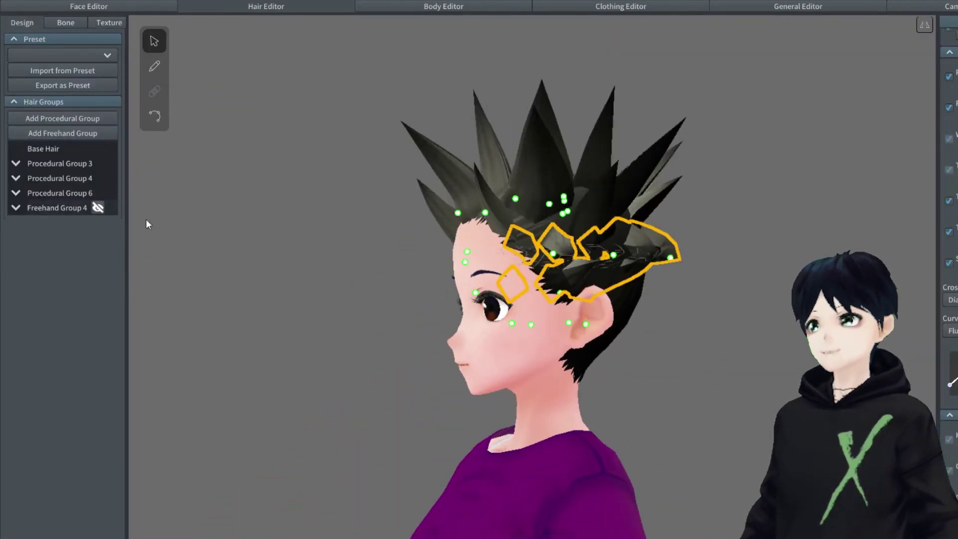
- Expand Freehand Group 4 and delete Hair 37 from it
click(65, 208)
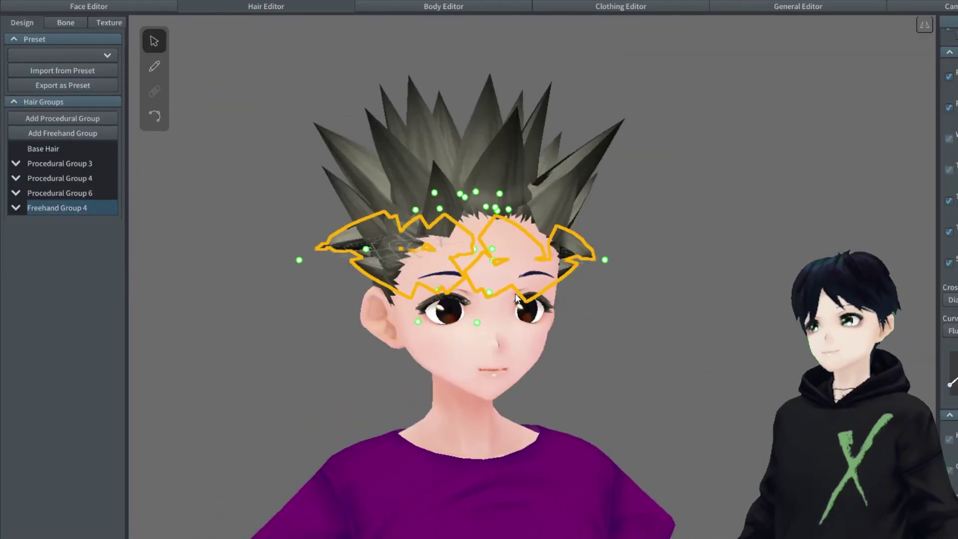
click(17, 206)
right_click(62, 256)
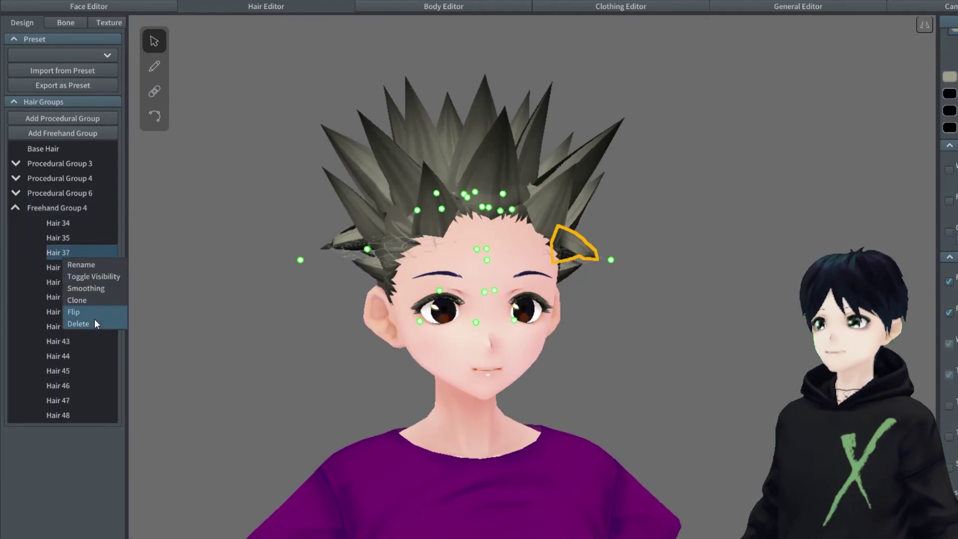
click(87, 324)
- Draw short freehand spikes on the sides of the head in Freehand Group 4, undoing an unwanted stroke along the way
click(154, 66)
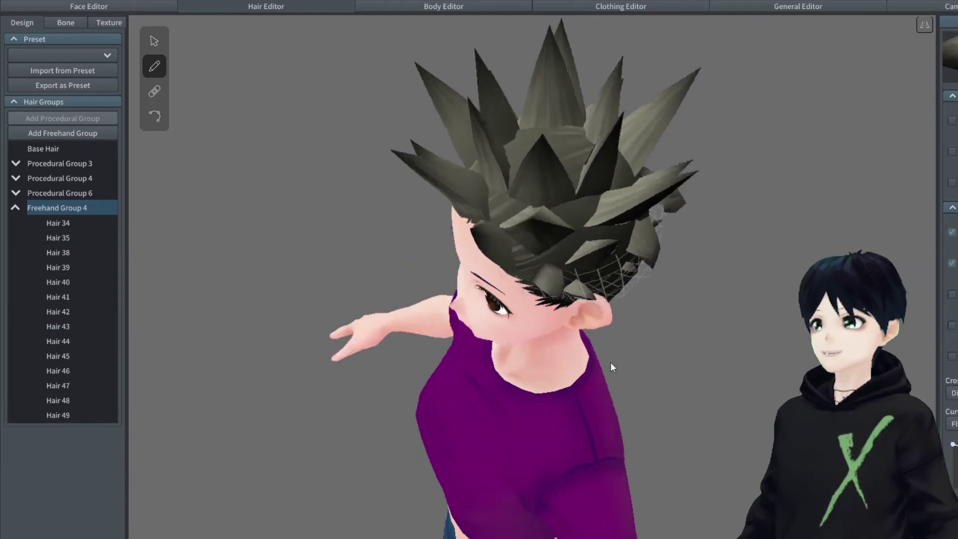
right_drag(611, 364, 631, 361)
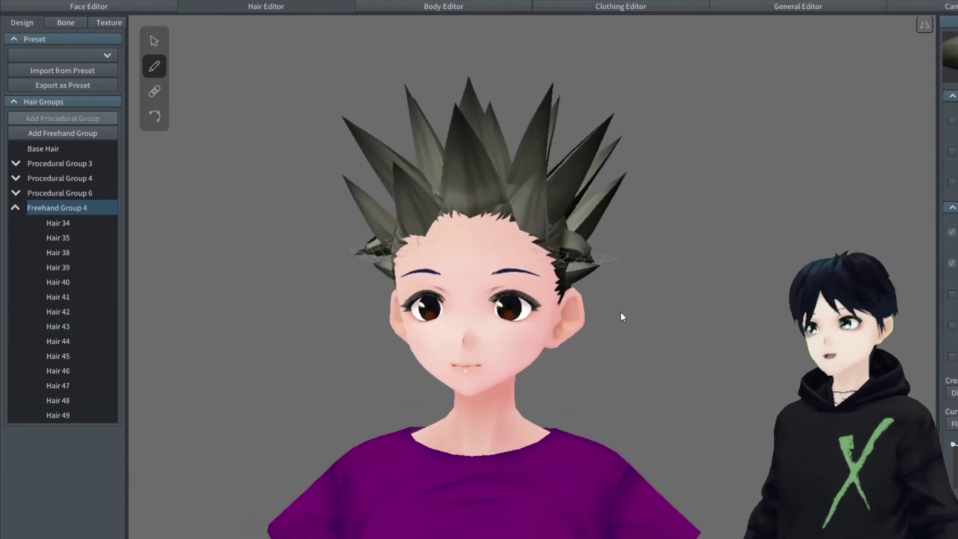
drag(587, 257, 590, 258)
mouse_move(590, 258)
right_down()
mouse_move(654, 285)
mouse_move(556, 274)
right_up()
drag(561, 270, 562, 272)
mouse_move(563, 271)
right_down()
mouse_move(656, 311)
mouse_move(591, 307)
right_up()
key(ctrl+z)
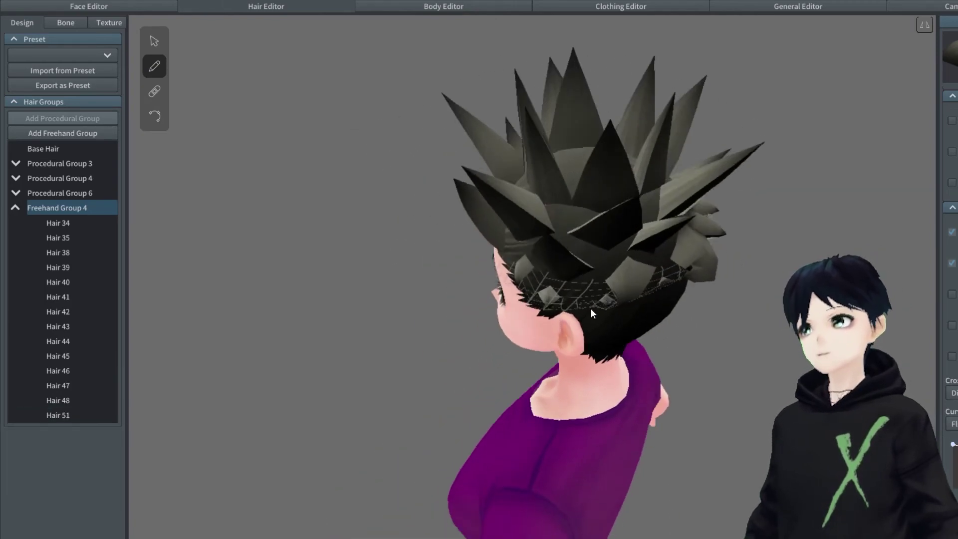
drag(584, 292, 586, 294)
mouse_move(586, 294)
right_down()
mouse_move(630, 340)
mouse_move(663, 331)
mouse_move(579, 348)
mouse_move(580, 334)
mouse_move(620, 379)
mouse_move(604, 371)
mouse_move(627, 360)
mouse_move(568, 370)
right_up()
- Reshape Hair 54 above the ear by moving its control points, then deselect it and return to the front view
click(497, 330)
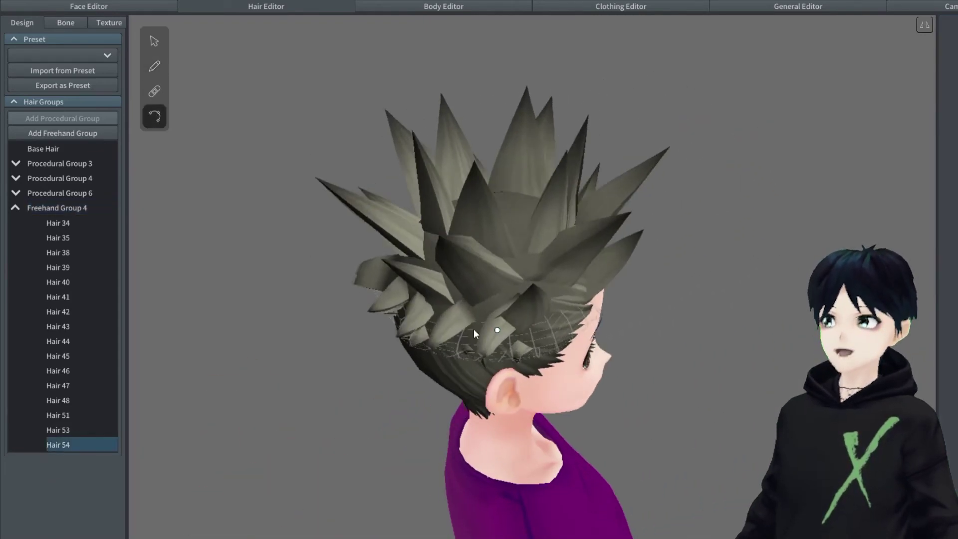
drag(513, 306, 491, 295)
drag(486, 346, 482, 333)
click(692, 353)
right_drag(692, 352, 479, 388)
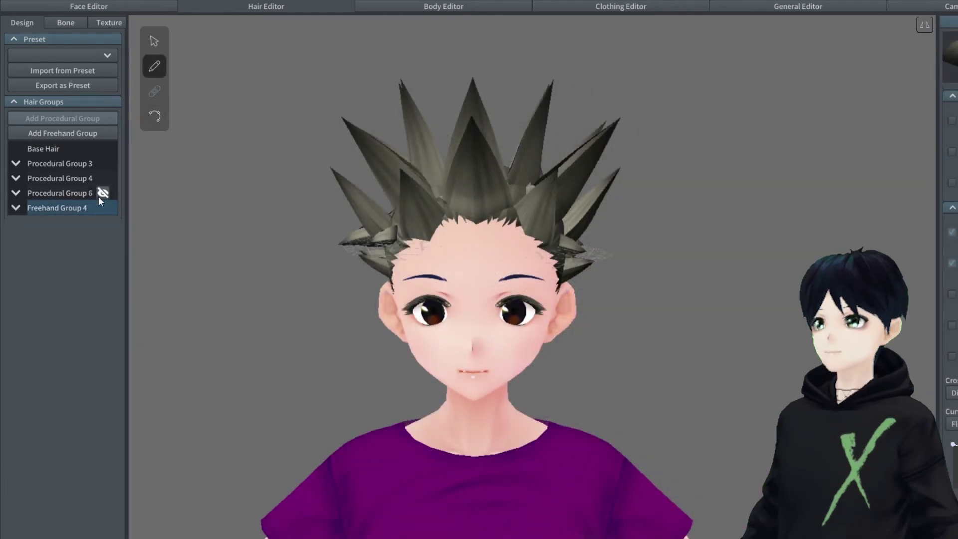
- Hide Freehand Group 4 and clone Procedural Group 6
click(98, 207)
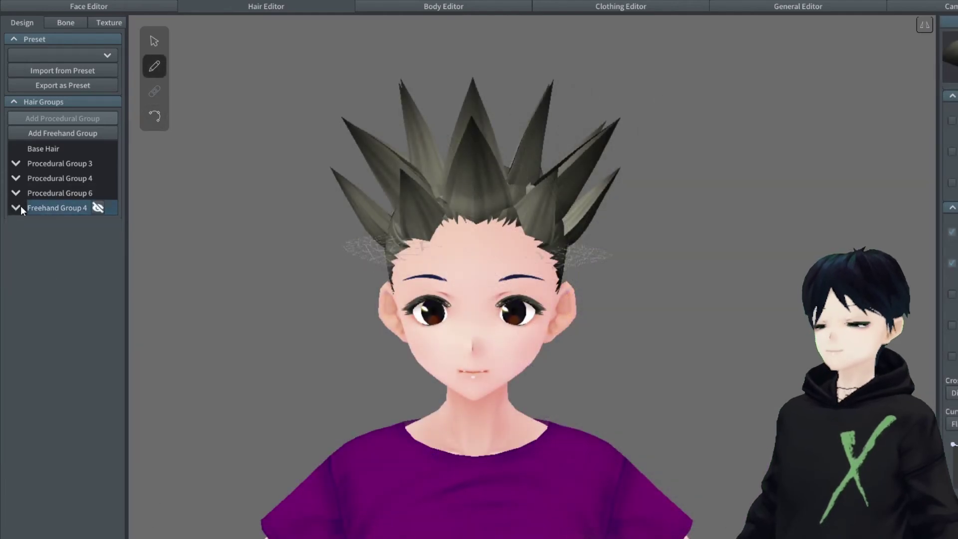
right_click(56, 185)
click(83, 220)
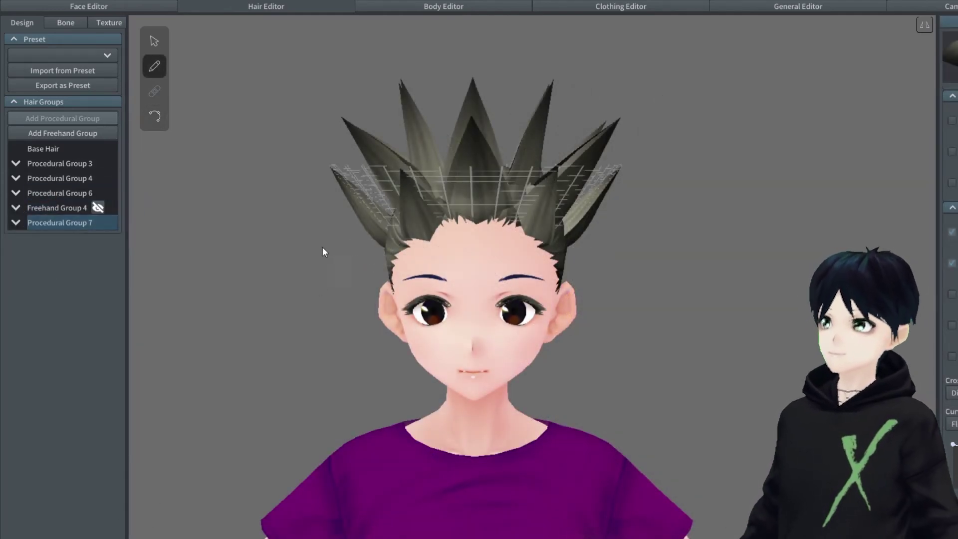
- Lower the front, side and outer guide points of Procedural Group 7 so its spikes sit beneath the existing side spikes
click(154, 41)
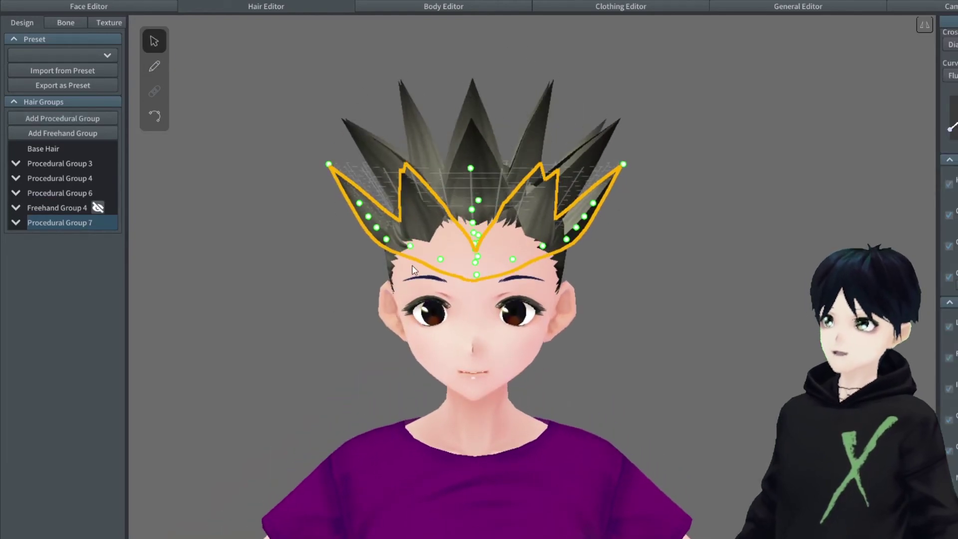
drag(439, 267, 410, 277)
drag(377, 229, 360, 241)
drag(328, 163, 336, 226)
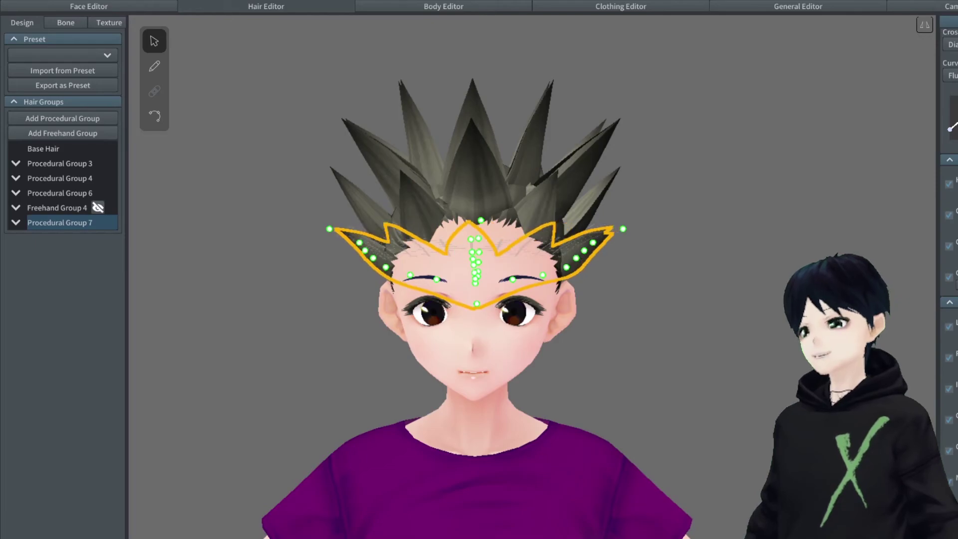
- Clone Procedural Group 7 to start another layer of side spikes
mouse_move(719, 314)
right_down()
mouse_move(720, 370)
mouse_move(691, 331)
mouse_move(699, 311)
mouse_move(775, 326)
mouse_move(782, 312)
mouse_move(694, 324)
mouse_move(704, 321)
mouse_move(699, 312)
mouse_move(724, 331)
mouse_move(671, 323)
mouse_move(716, 323)
right_up()
right_click(45, 222)
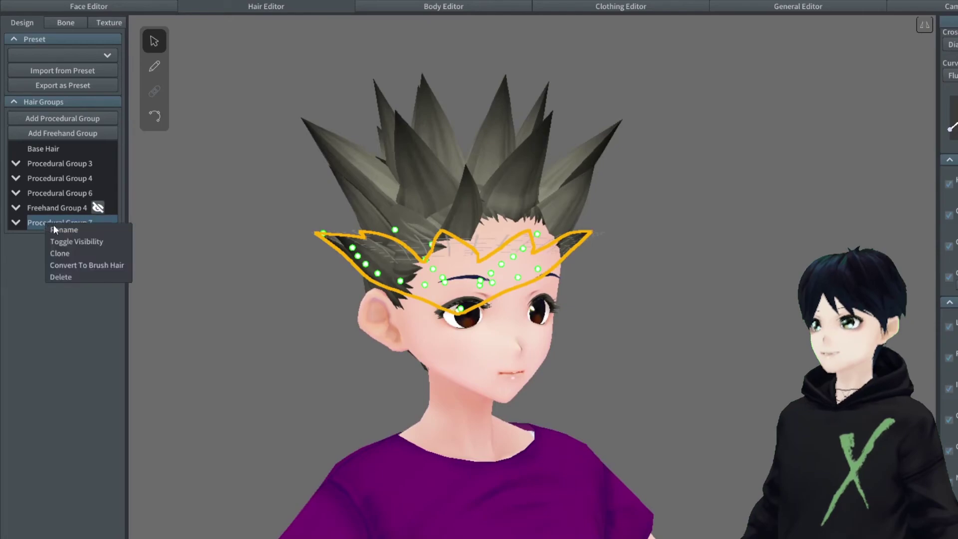
click(85, 253)
- Lower the side and outermost guide points of Procedural Group 8 to form a spike row just above the ears
scroll(306, 385, up, 3)
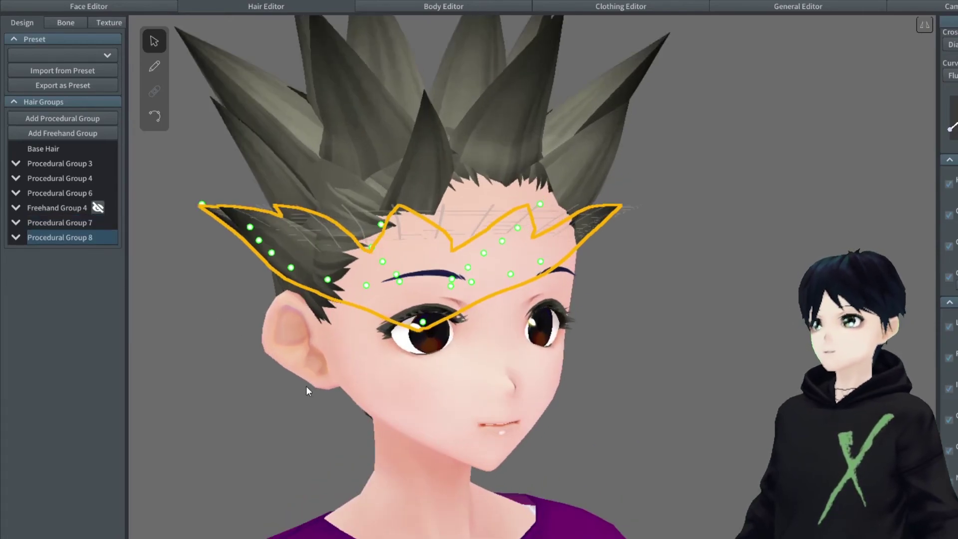
scroll(295, 391, down, 2)
drag(283, 183, 282, 207)
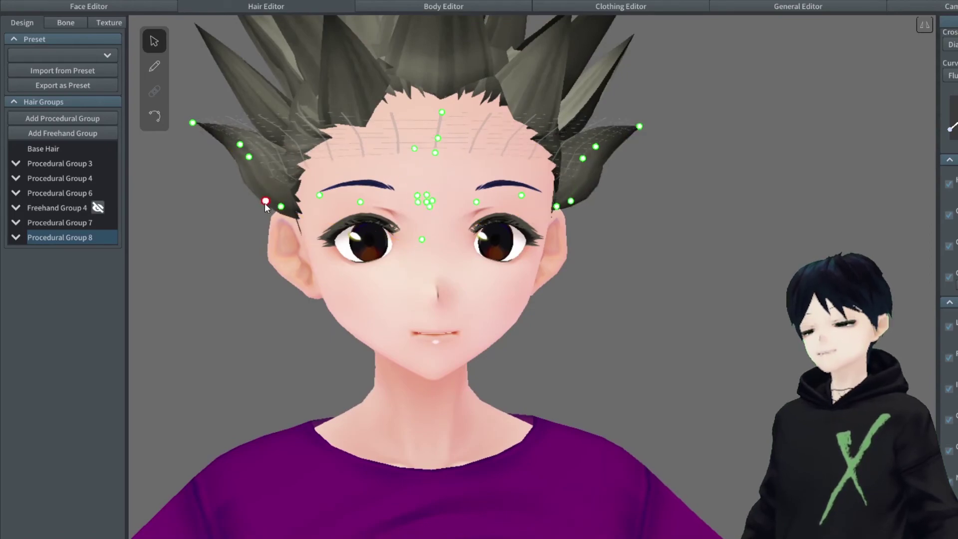
drag(250, 158, 247, 205)
drag(238, 145, 223, 198)
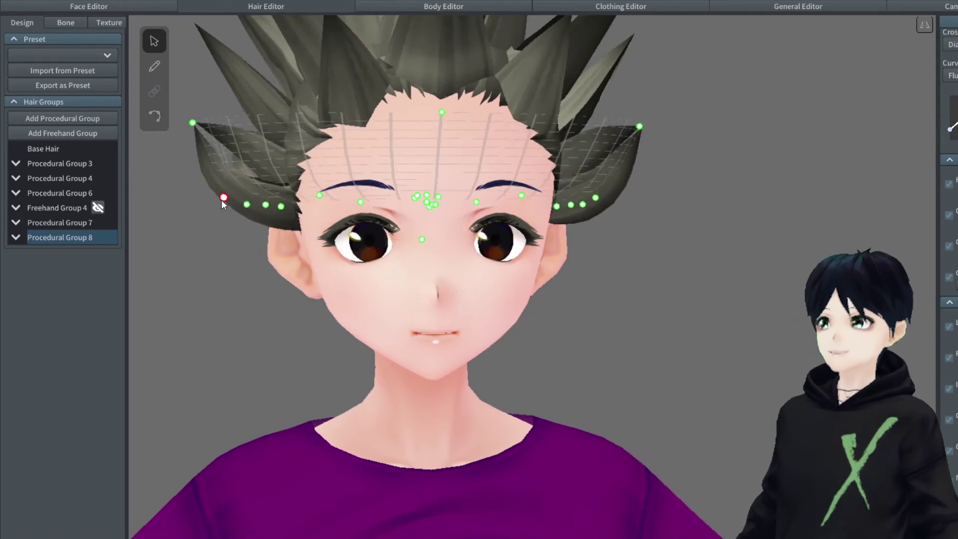
drag(192, 133, 183, 195)
right_drag(570, 340, 804, 298)
mouse_move(752, 218)
mouse_down()
mouse_move(754, 230)
mouse_move(740, 226)
mouse_up()
- Examine the individual side strands of Procedural Group 8 from the front and three-quarter angles
click(785, 255)
right_drag(784, 255, 485, 219)
click(486, 219)
right_drag(876, 243, 626, 289)
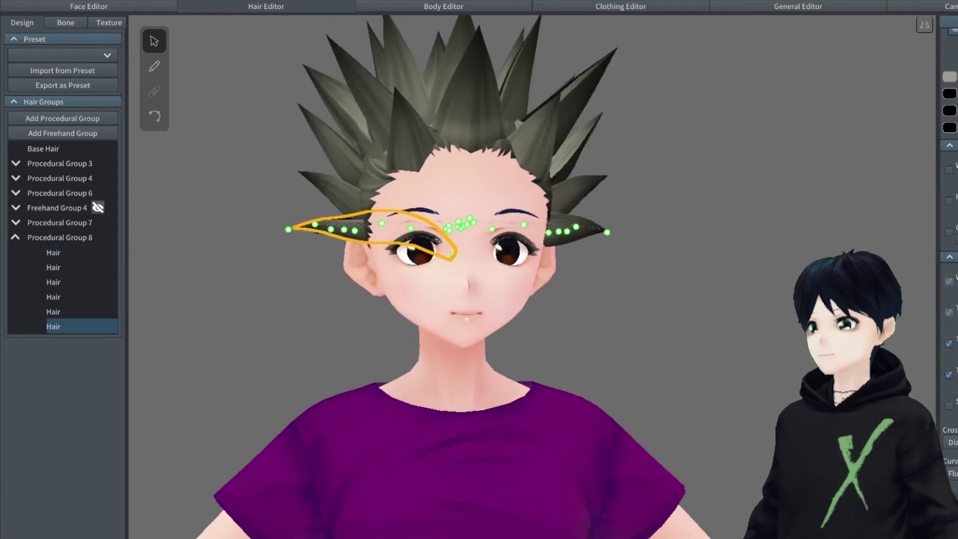
click(665, 281)
right_drag(665, 280, 690, 294)
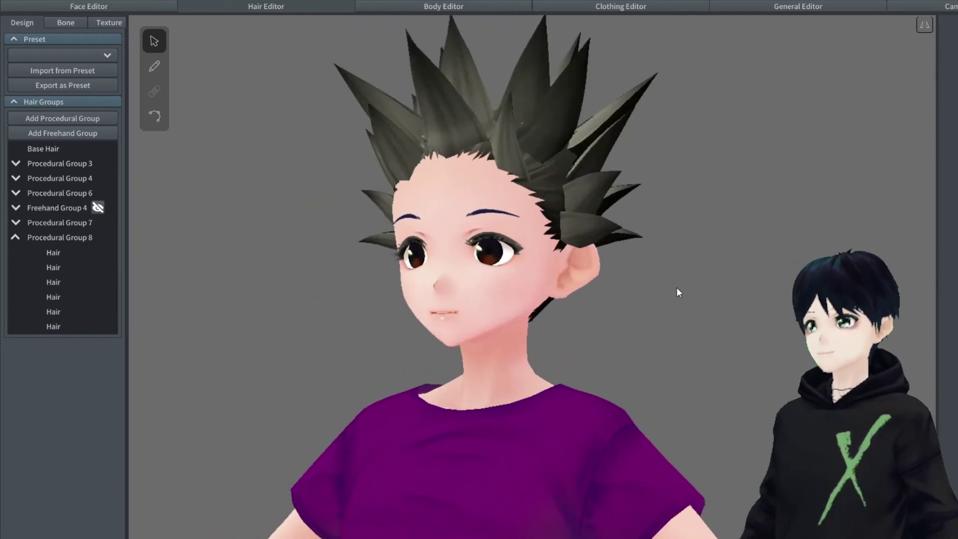
click(594, 230)
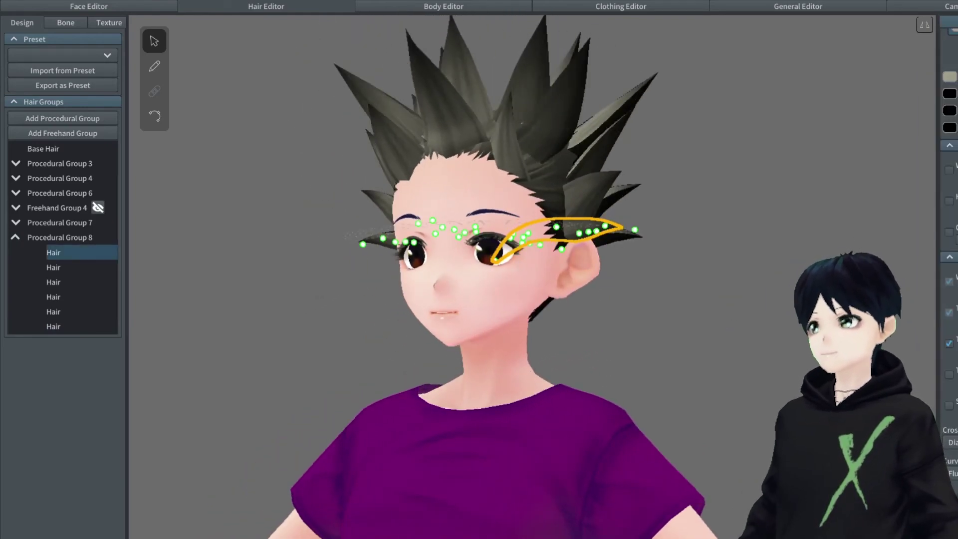
click(607, 264)
mouse_move(606, 264)
right_down()
mouse_move(638, 260)
mouse_move(623, 258)
right_up()
click(594, 233)
right_drag(677, 240, 641, 239)
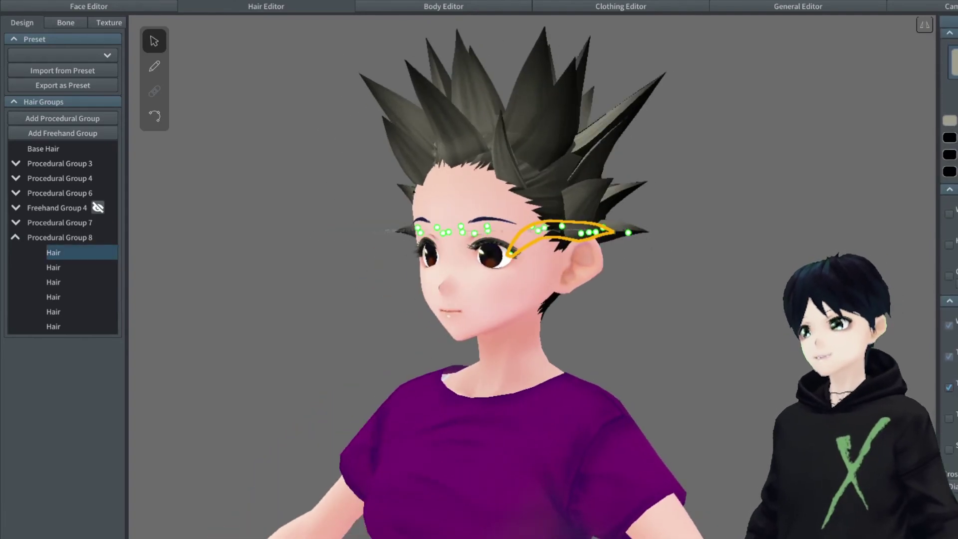
- Select the whole of Procedural Group 8 and fine-tune one of its hair parameters while checking the spikes from several angles
click(89, 238)
right_drag(618, 423, 600, 405)
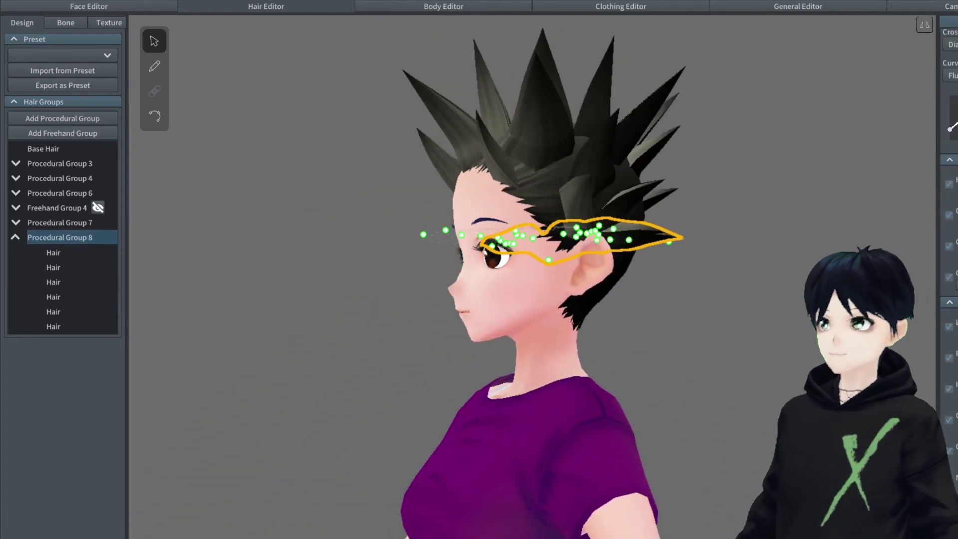
right_drag(678, 322, 718, 360)
drag(954, 389, 955, 388)
right_drag(627, 370, 648, 324)
right_drag(766, 341, 794, 347)
- Inspect the Procedural Group 8 strands beside both ears and across the back of the head
click(699, 344)
click(499, 243)
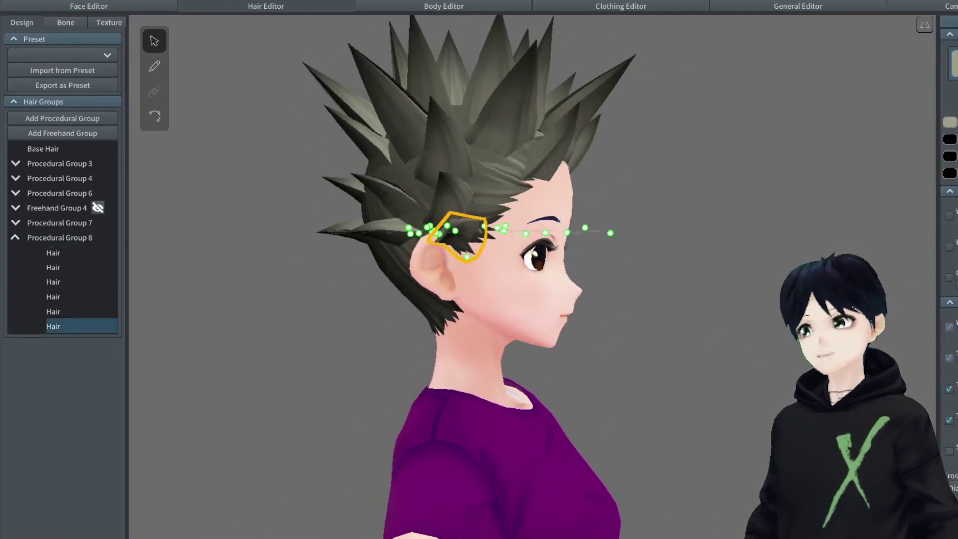
click(805, 324)
right_drag(805, 324, 693, 318)
click(561, 234)
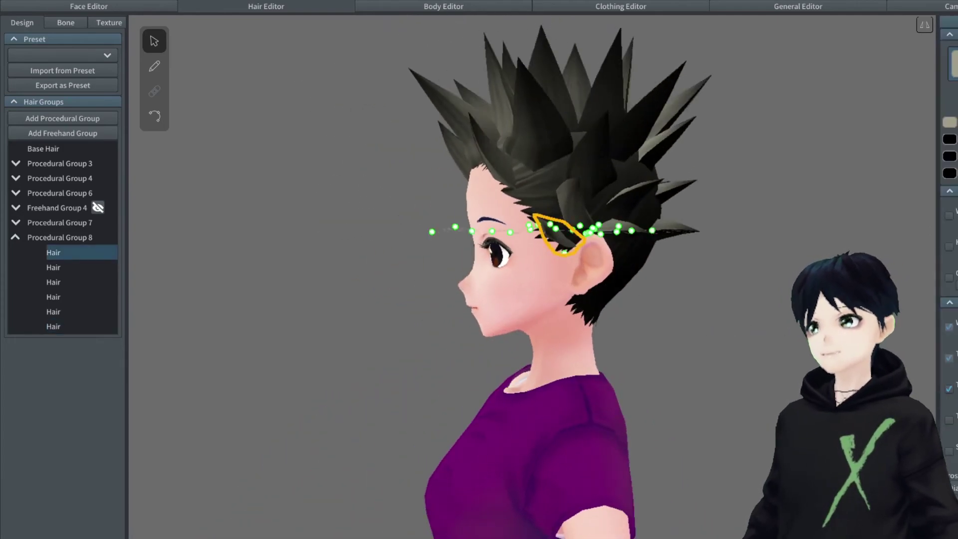
click(745, 328)
right_drag(745, 327, 776, 324)
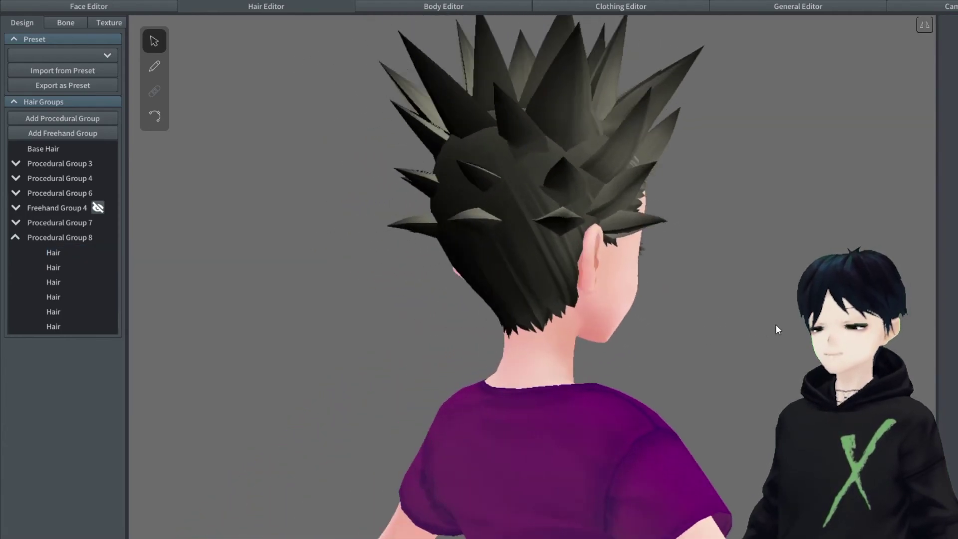
click(557, 220)
- Collapse Procedural Group 8 and clone it for a lower layer of spikes
click(18, 237)
click(41, 237)
right_click(42, 237)
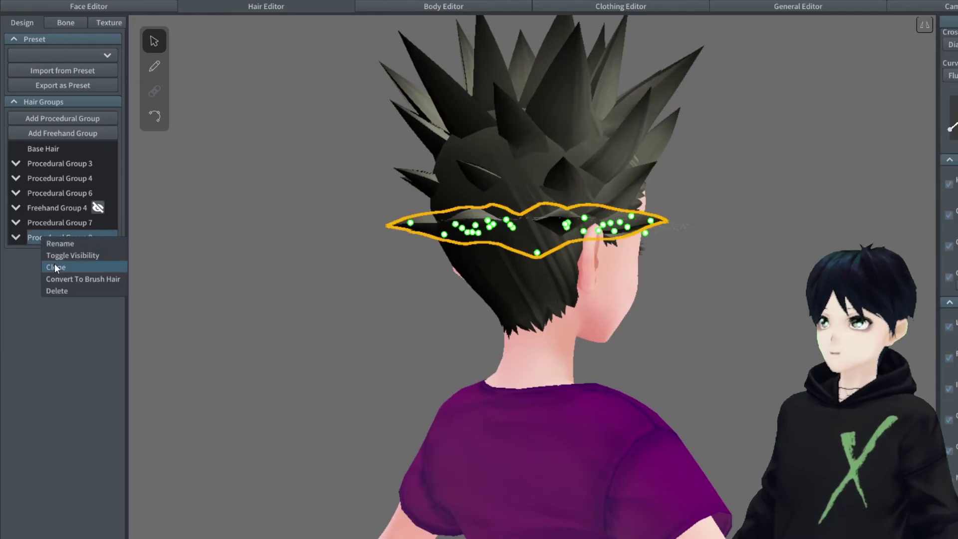
click(55, 266)
- From the front, lower the inner and side guide points of Procedural Group 9 to place its spikes behind the ears
right_drag(608, 333, 501, 330)
right_drag(447, 277, 446, 288)
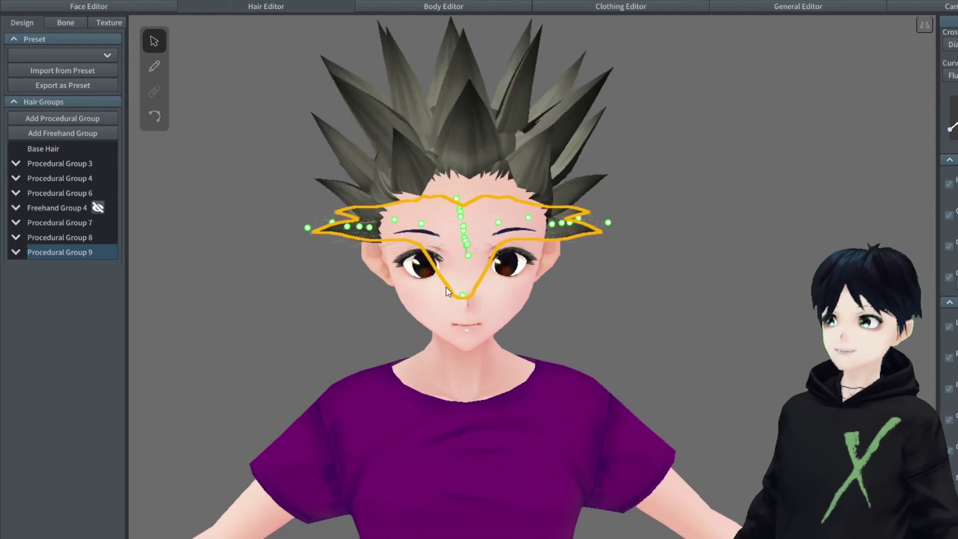
drag(421, 224, 420, 266)
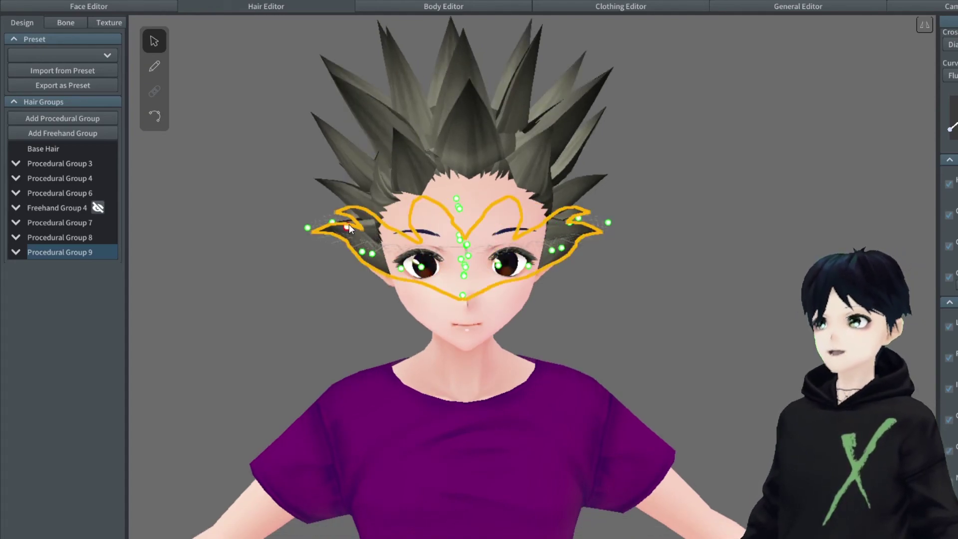
drag(331, 221, 335, 240)
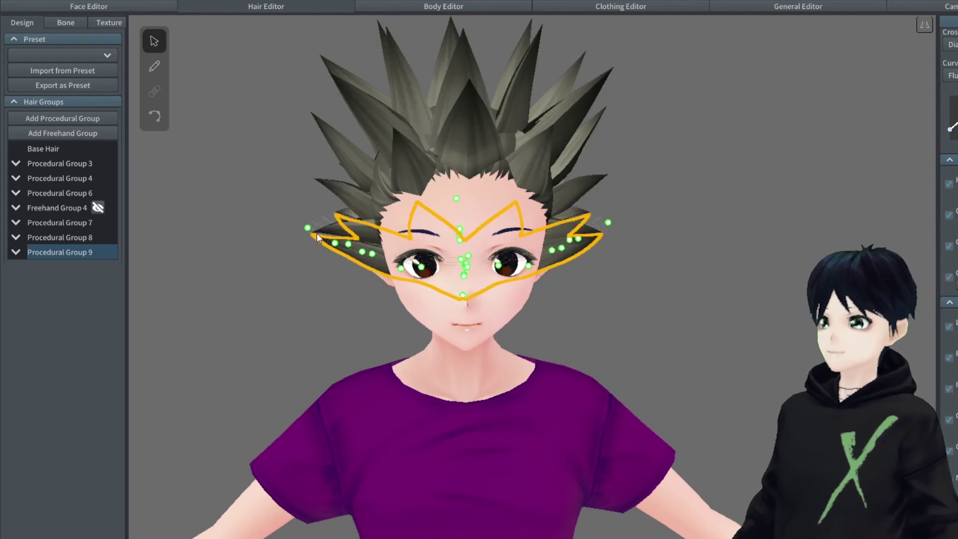
- Select a rear side strand of Procedural Group 9 and reshape the nearby mesh guide points at the back of the head
right_drag(317, 241, 510, 371)
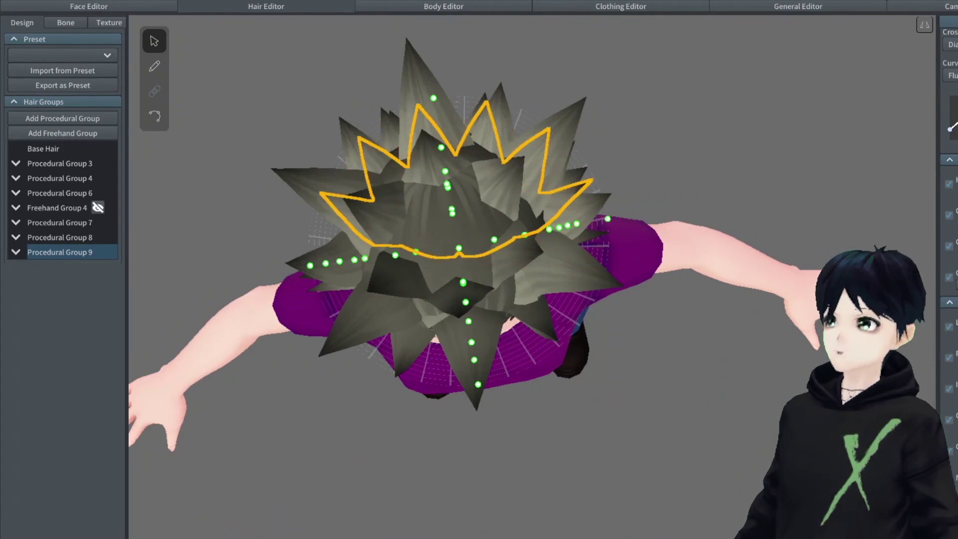
click(723, 399)
right_drag(714, 395, 542, 334)
click(401, 256)
drag(431, 258, 442, 269)
right_drag(439, 273, 411, 336)
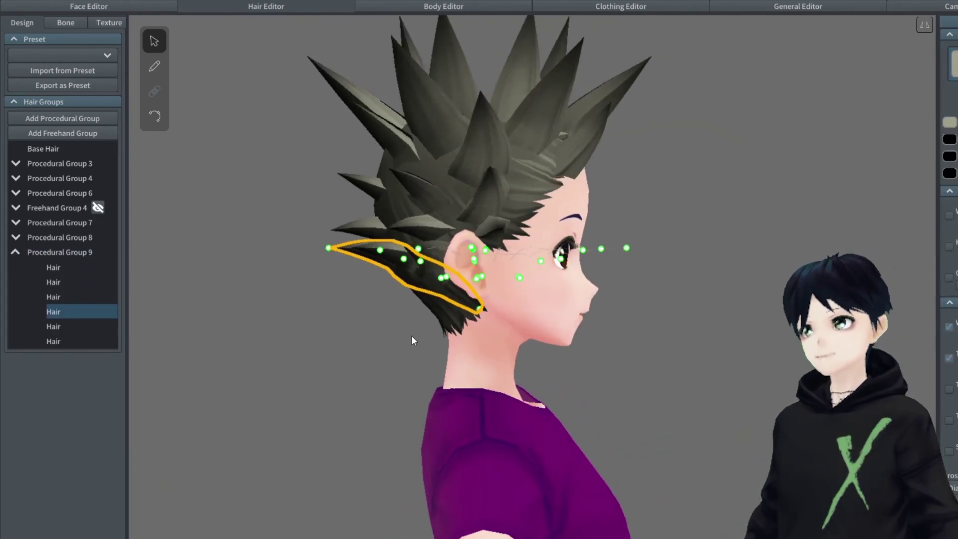
drag(382, 251, 340, 265)
- Select the Procedural Group 9 strand behind the opposite ear and adjust the front guide point of its mesh
right_drag(439, 307, 473, 317)
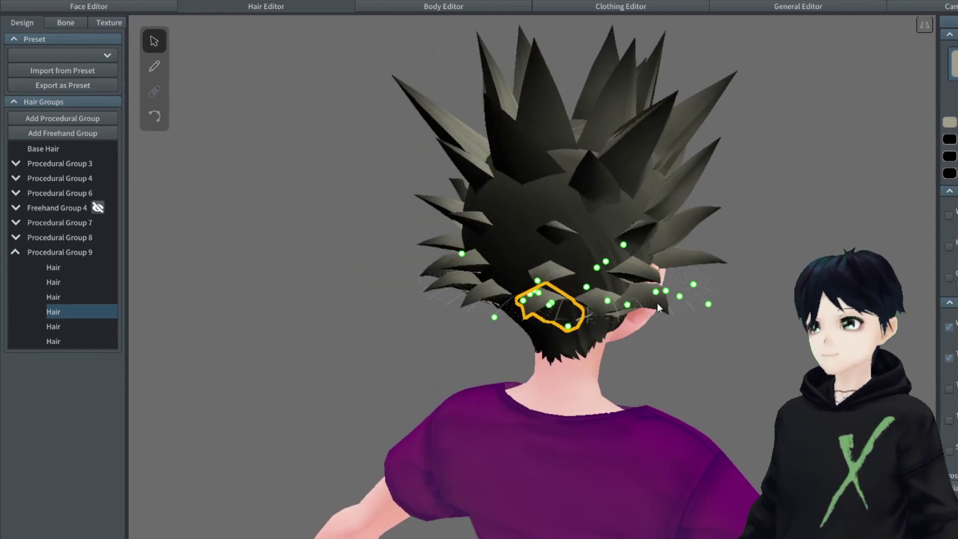
right_drag(804, 362, 564, 361)
click(659, 273)
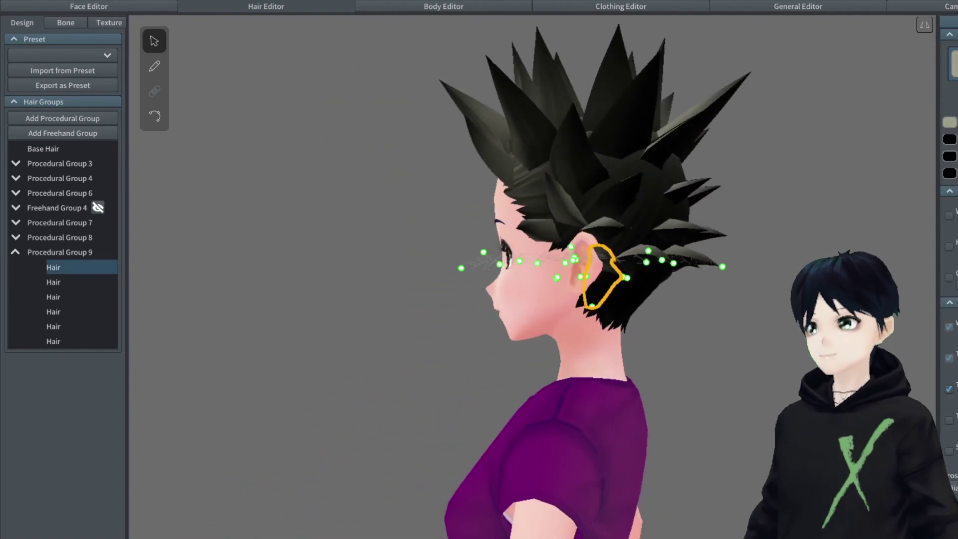
right_drag(718, 309, 759, 313)
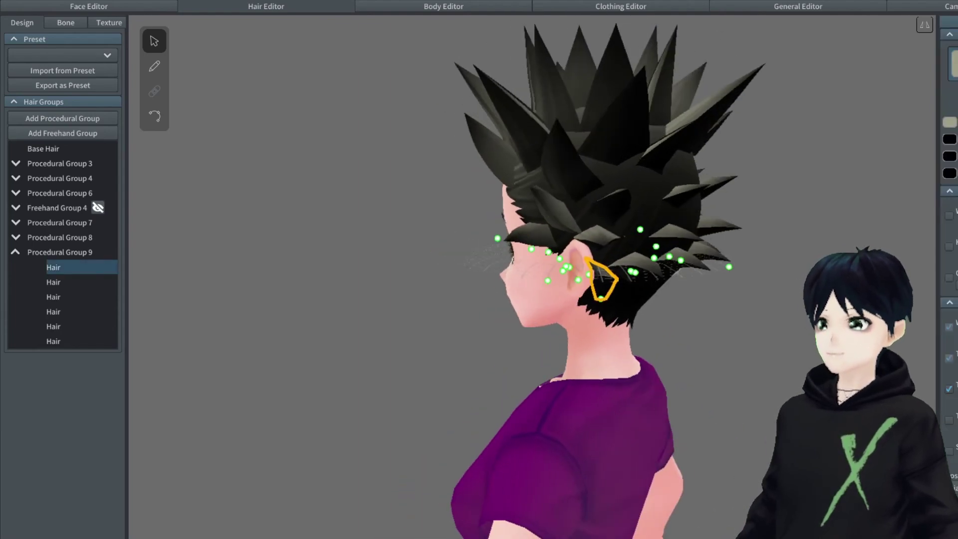
scroll(797, 357, up, 2)
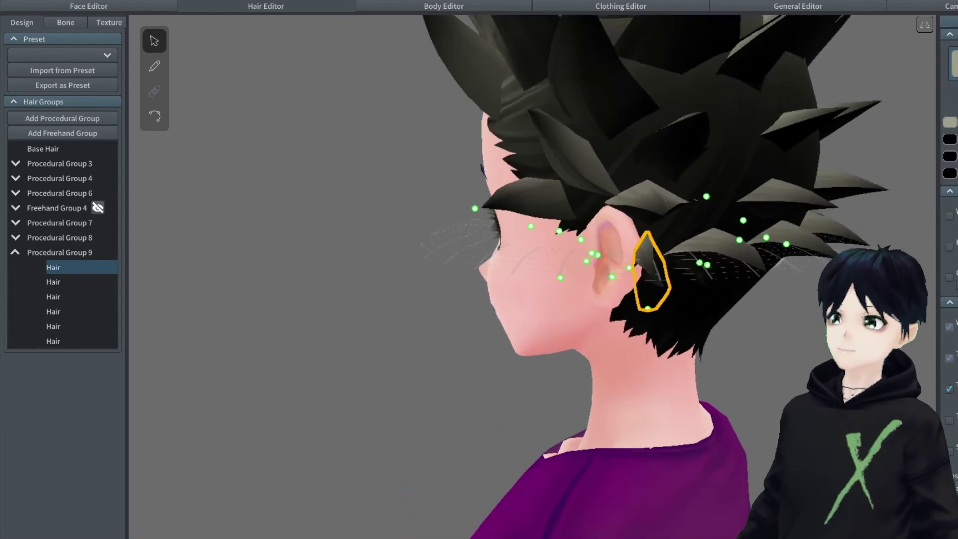
right_drag(764, 371, 236, 208)
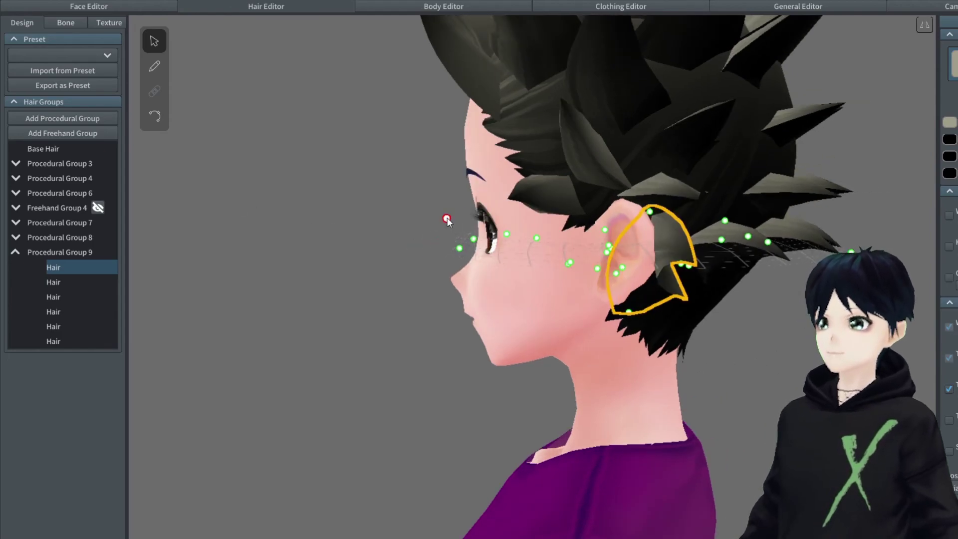
right_drag(477, 219, 507, 320)
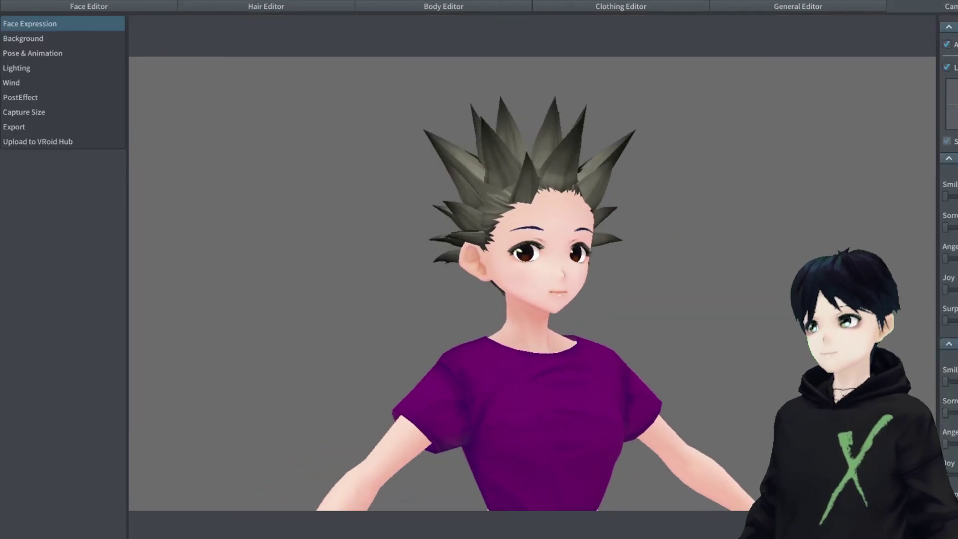
- Preview the spiky hairstyle with the walking animation from a slightly turned front view
click(42, 54)
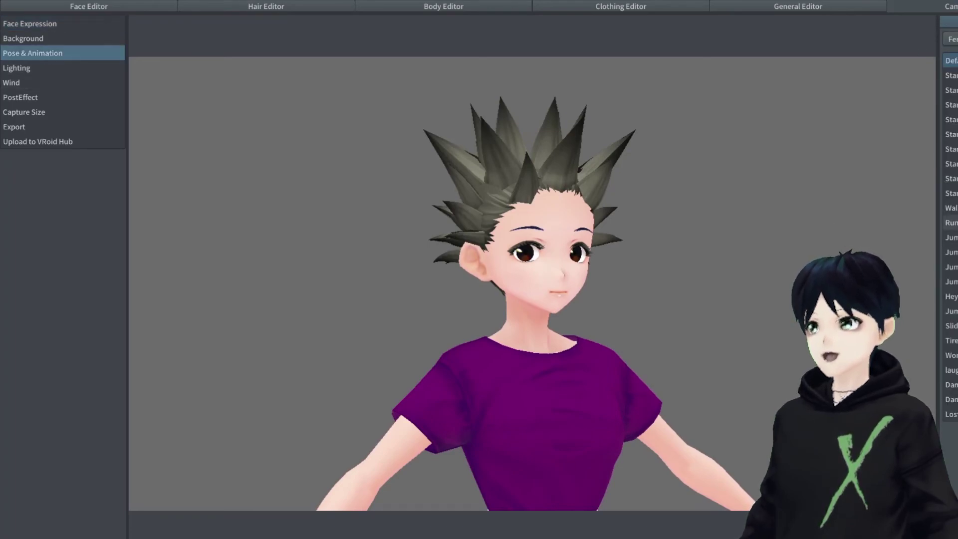
right_drag(451, 307, 532, 342)
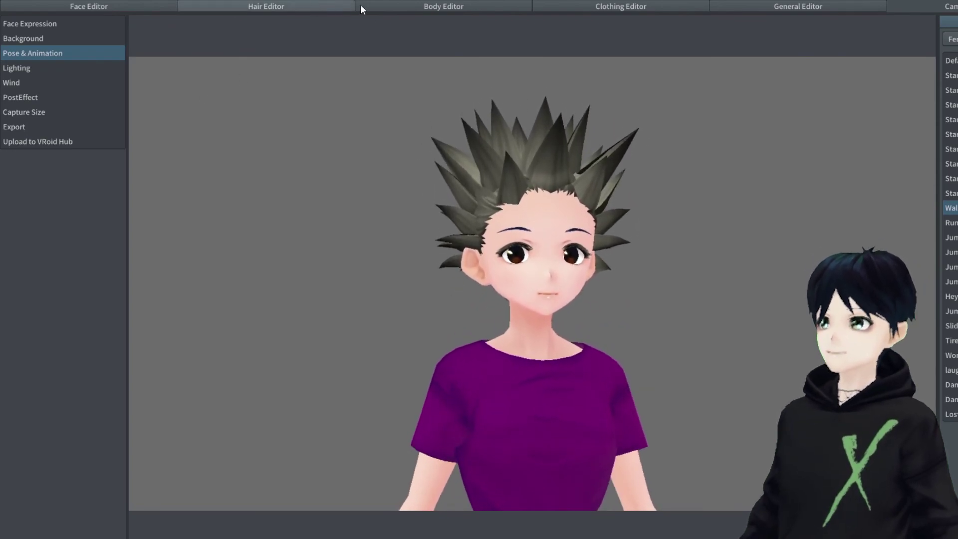
- Try to generate 14 bone groups for the hair automatically with a bangs fineness of 0.10
click(322, 5)
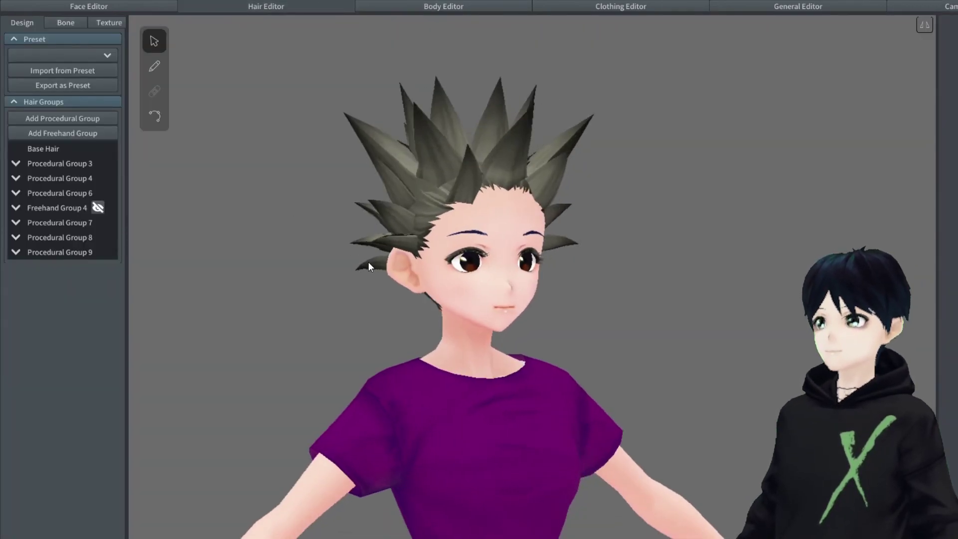
click(74, 22)
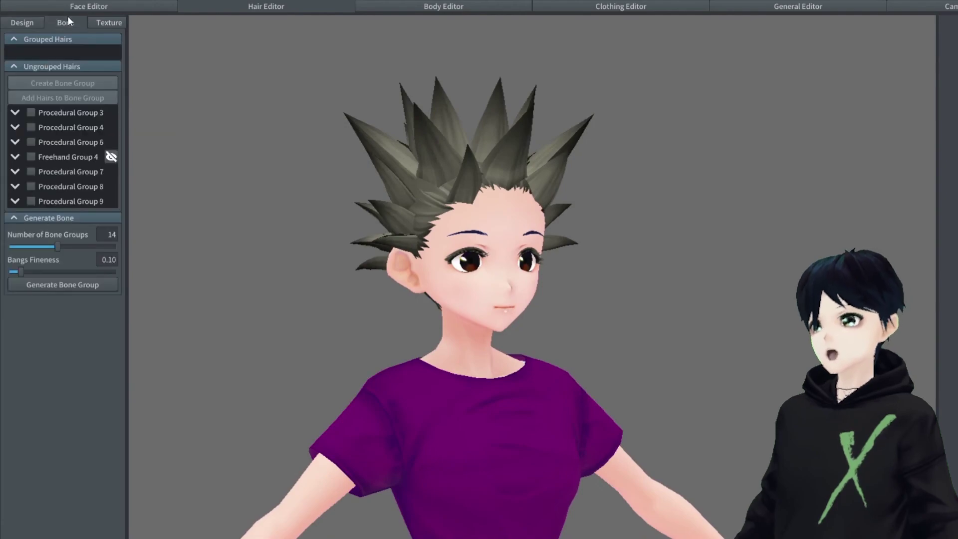
click(89, 285)
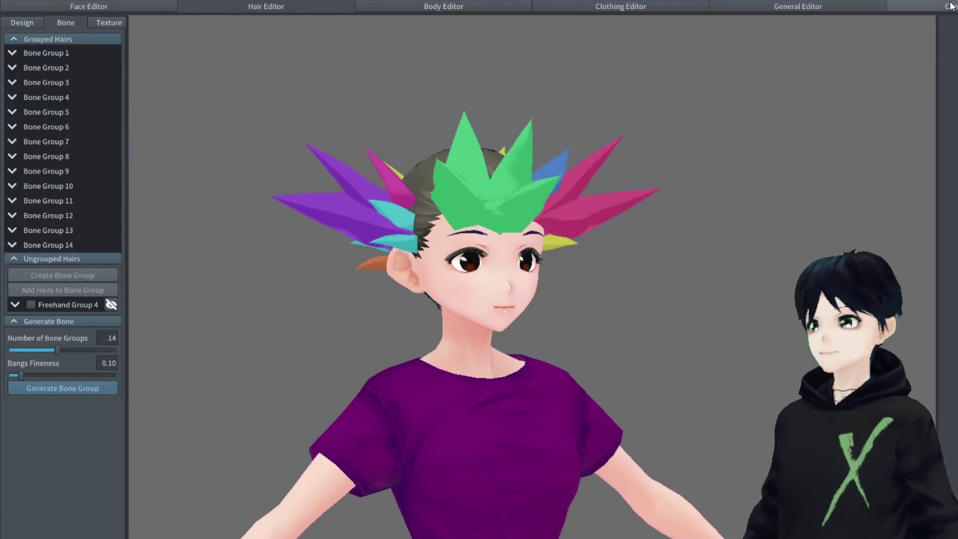
key(ctrl+z)
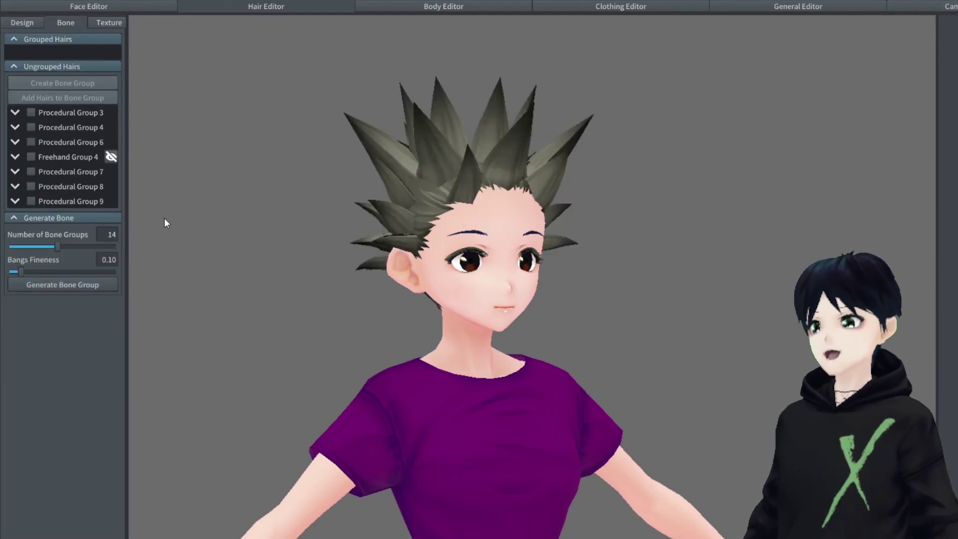
- Try to combine Procedural Groups 3, 4, 6, 7, 8 and 9 into one bone group and check it in the walking animation
click(32, 112)
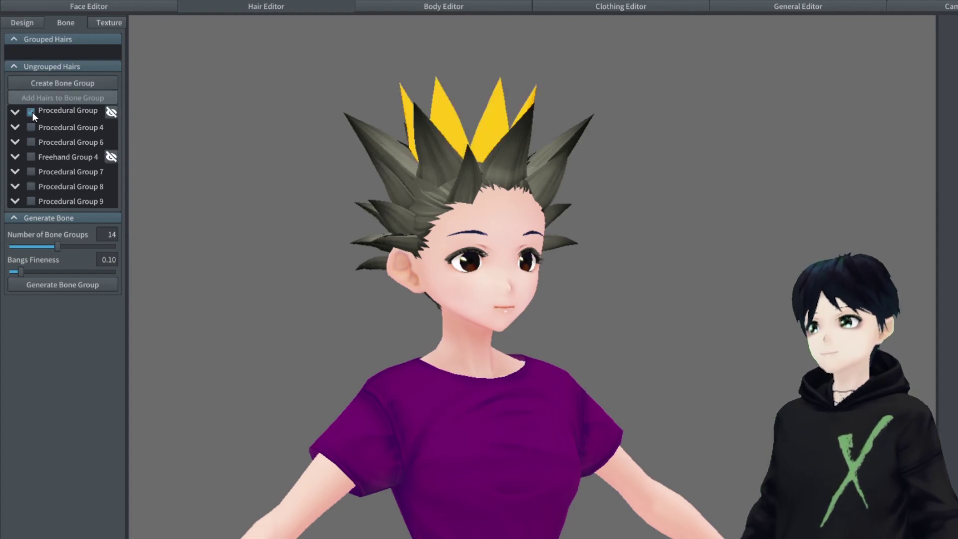
click(32, 127)
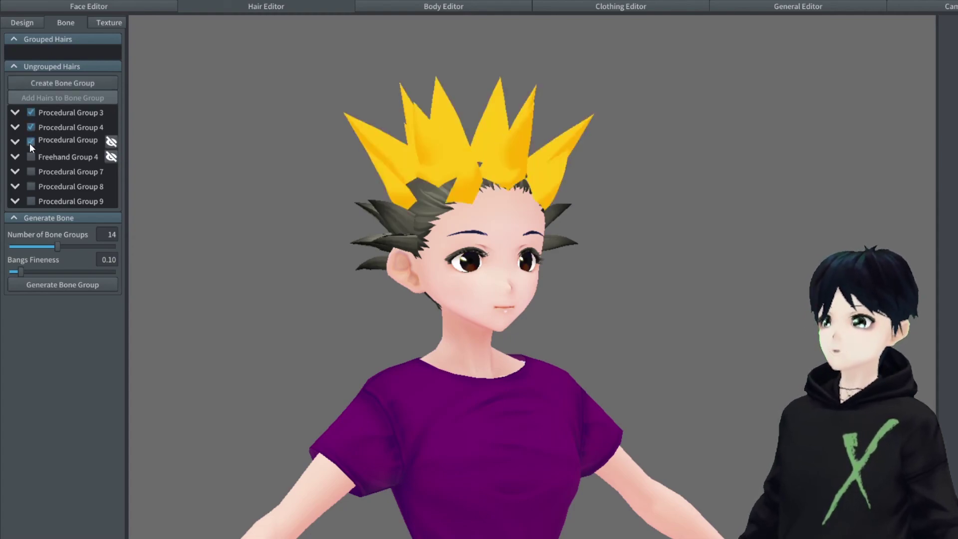
click(30, 172)
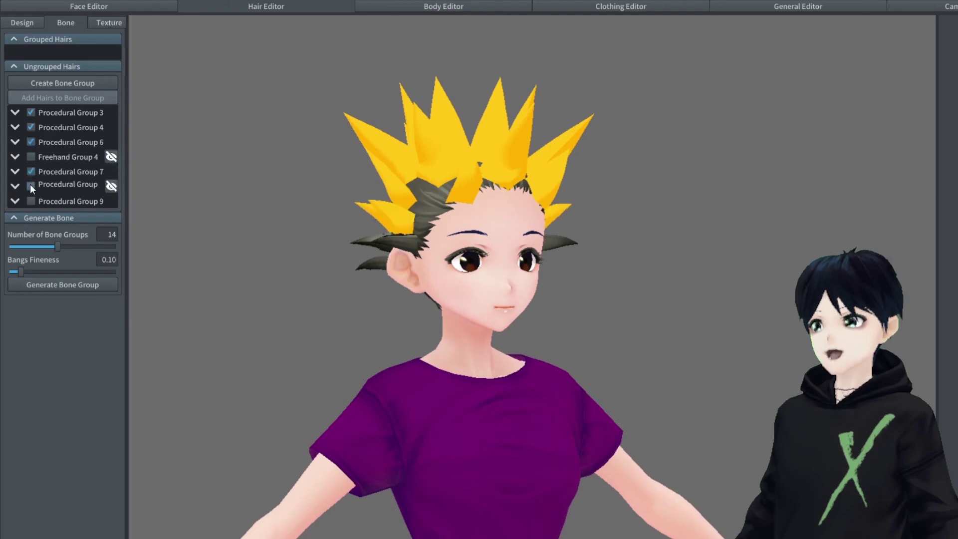
click(31, 186)
click(31, 201)
click(69, 83)
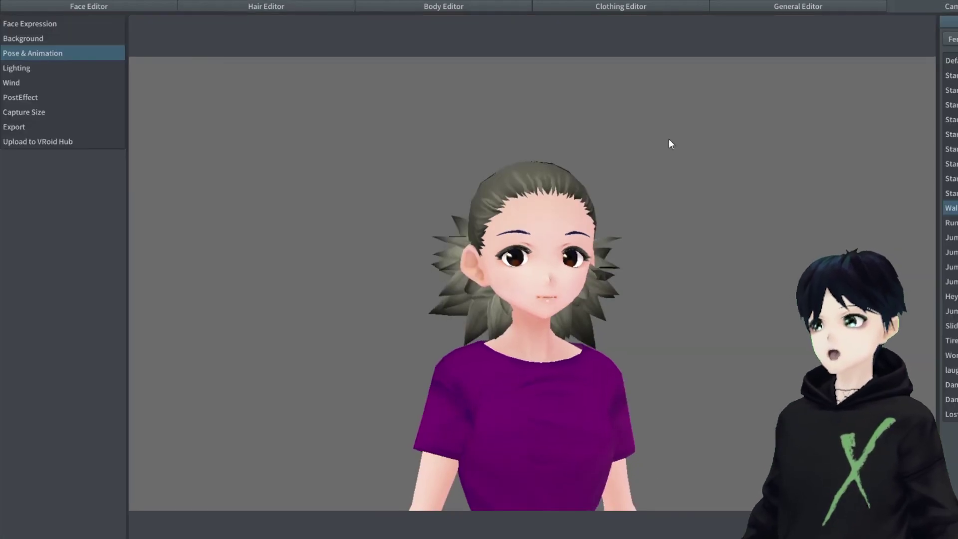
right_drag(669, 139, 671, 310)
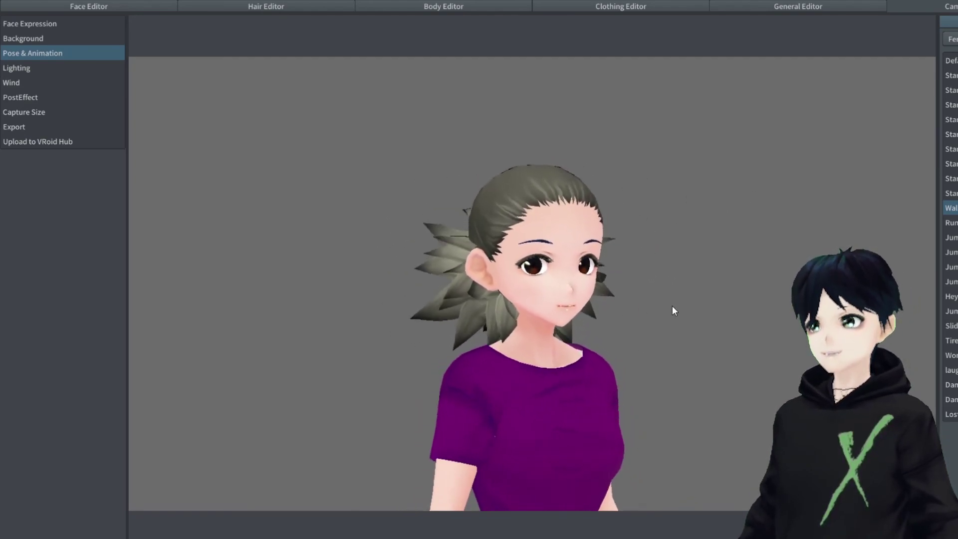
- Delete Bone Group 15 to release its hair groups
click(239, 7)
click(74, 22)
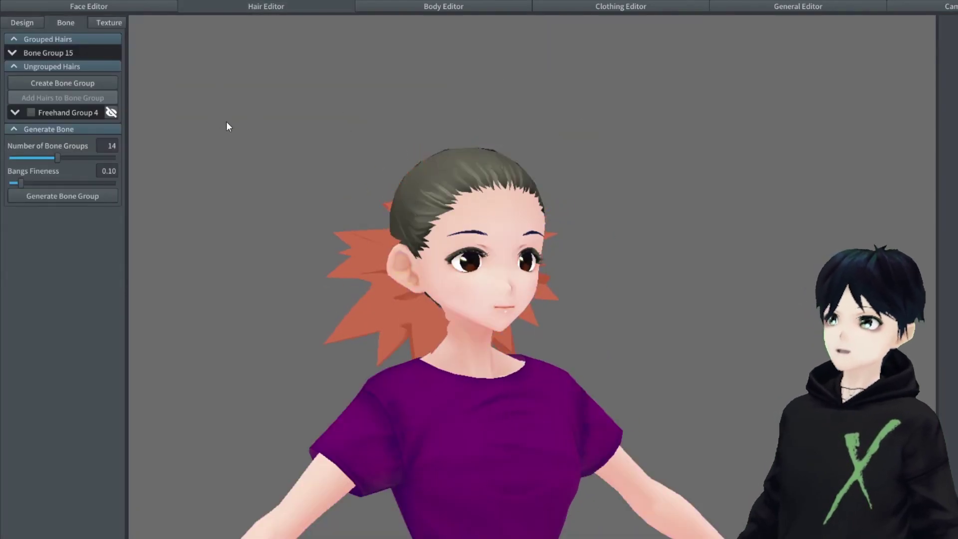
right_click(58, 59)
click(84, 90)
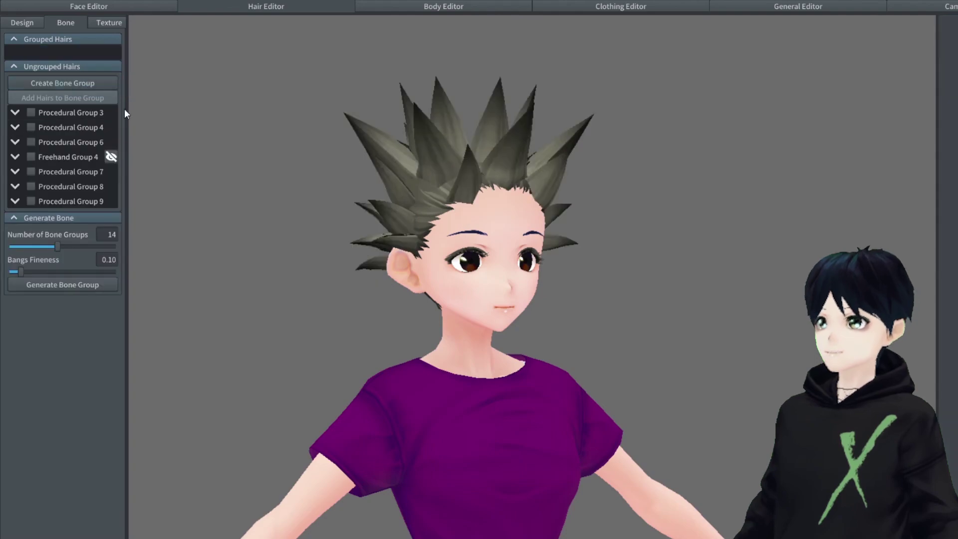
- Create a single bone group from Procedural Groups 3, 4, 6, 7, 8 and 9 and preview it in the walking animation
click(33, 115)
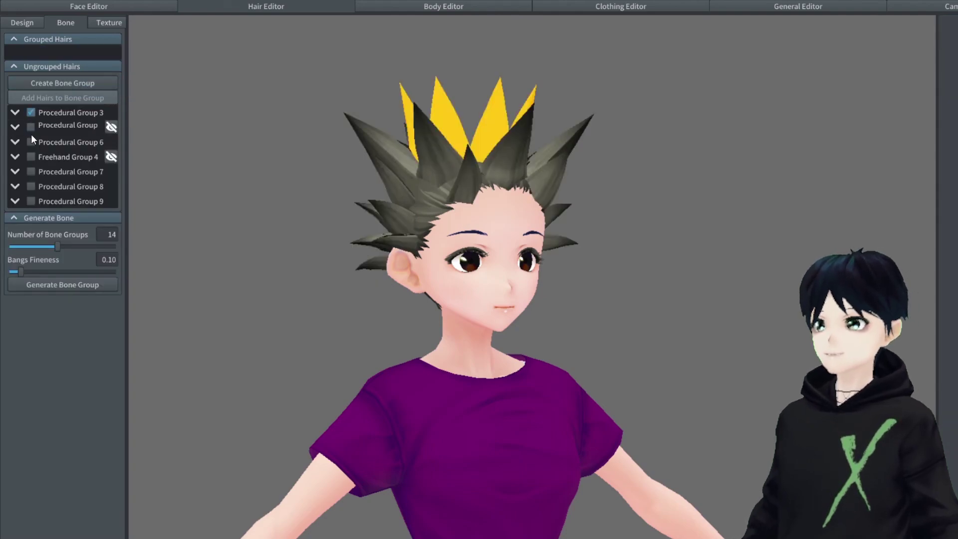
click(31, 131)
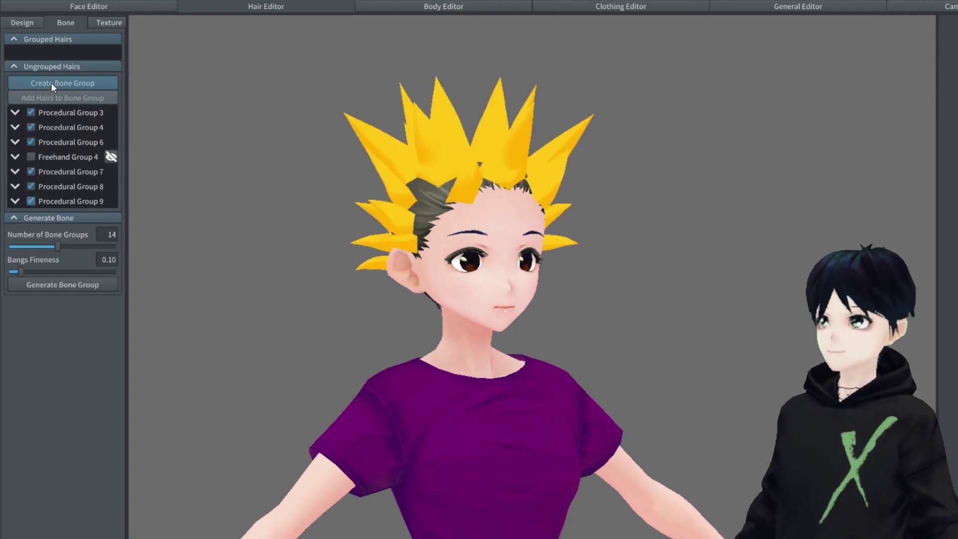
click(51, 82)
right_drag(796, 174, 826, 175)
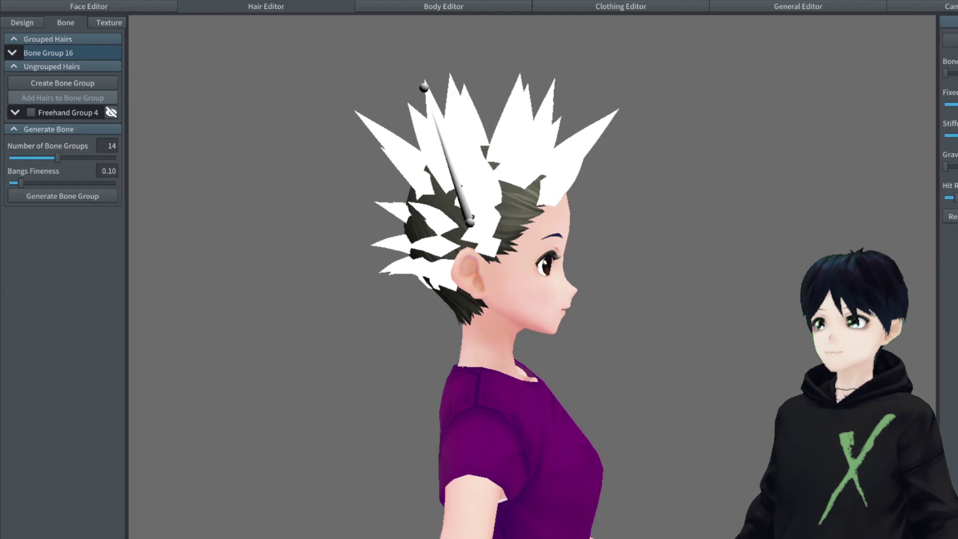
click(923, 6)
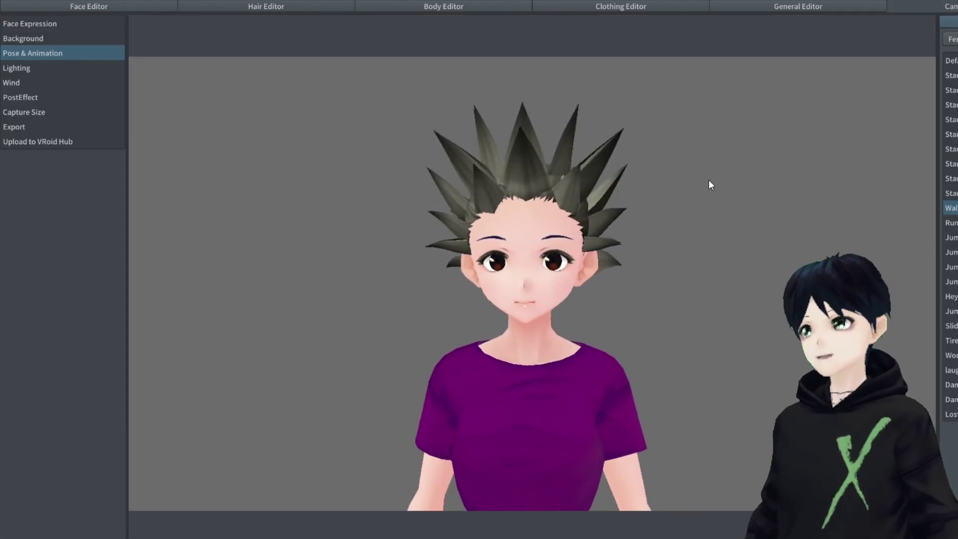
right_drag(729, 186, 749, 209)
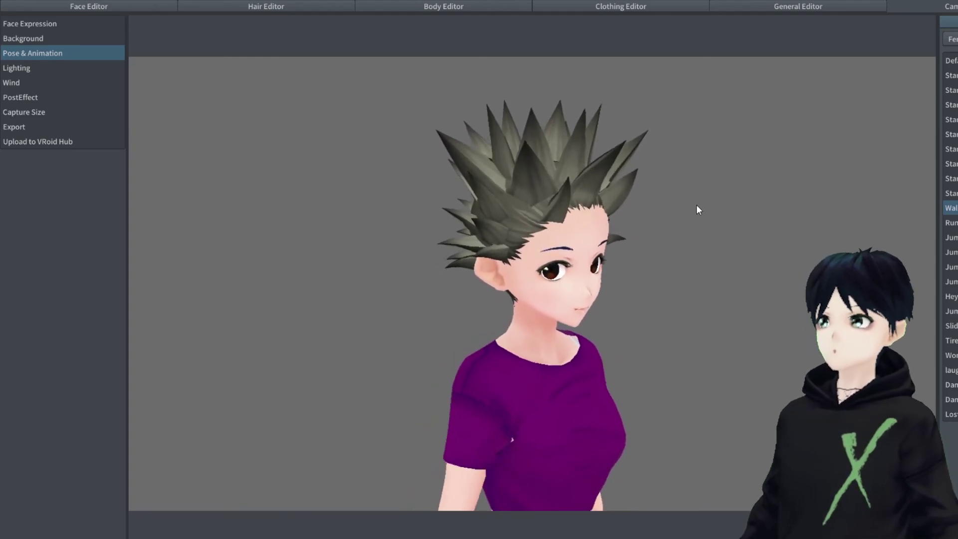
- Inspect Bone Group 16 on the head and preview the hair movement again in the pose animations
click(303, 9)
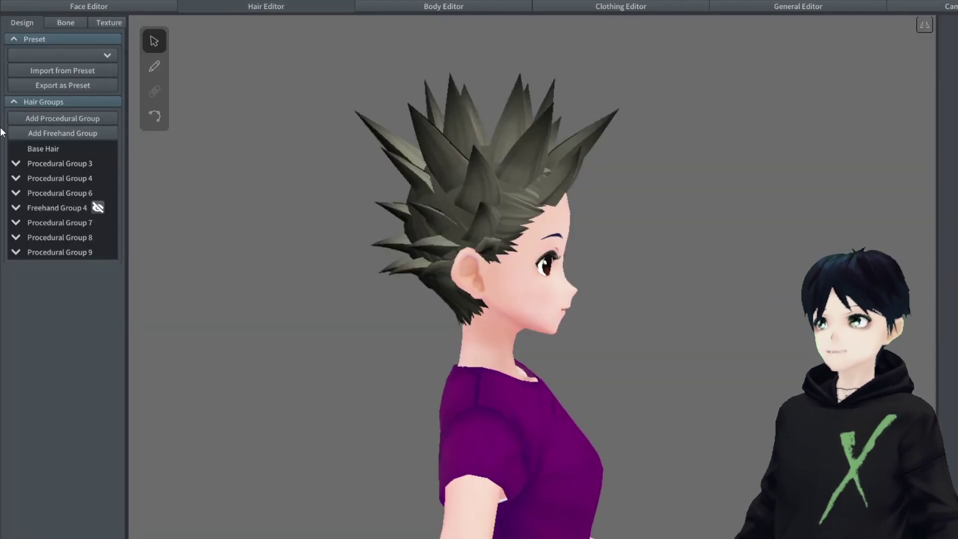
click(110, 23)
click(63, 23)
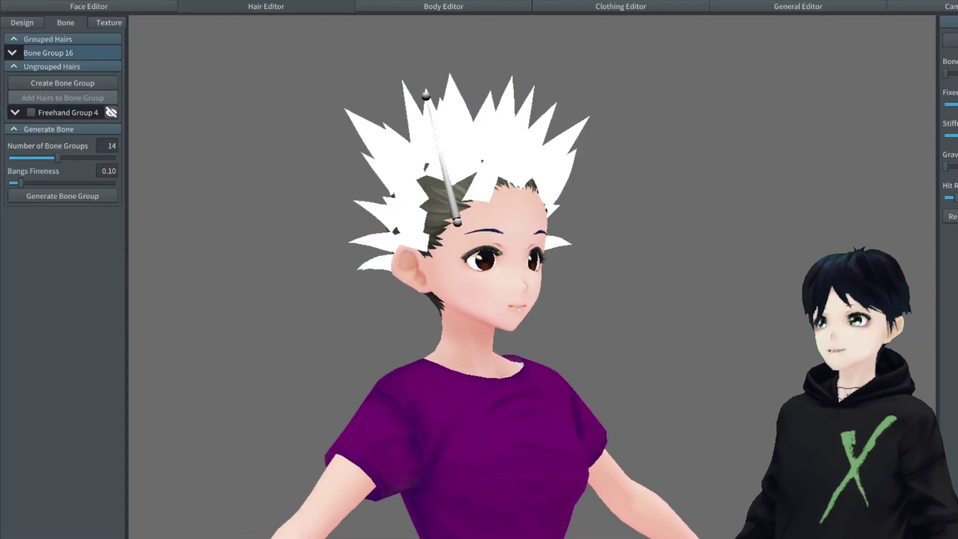
right_drag(649, 167, 873, 145)
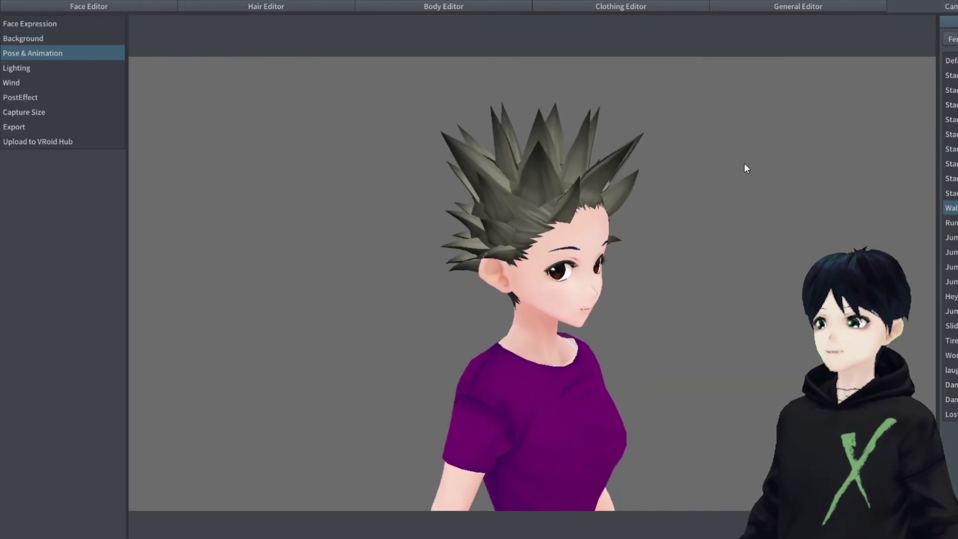
mouse_move(732, 159)
right_down()
mouse_move(702, 160)
mouse_move(794, 154)
mouse_move(743, 166)
right_up()
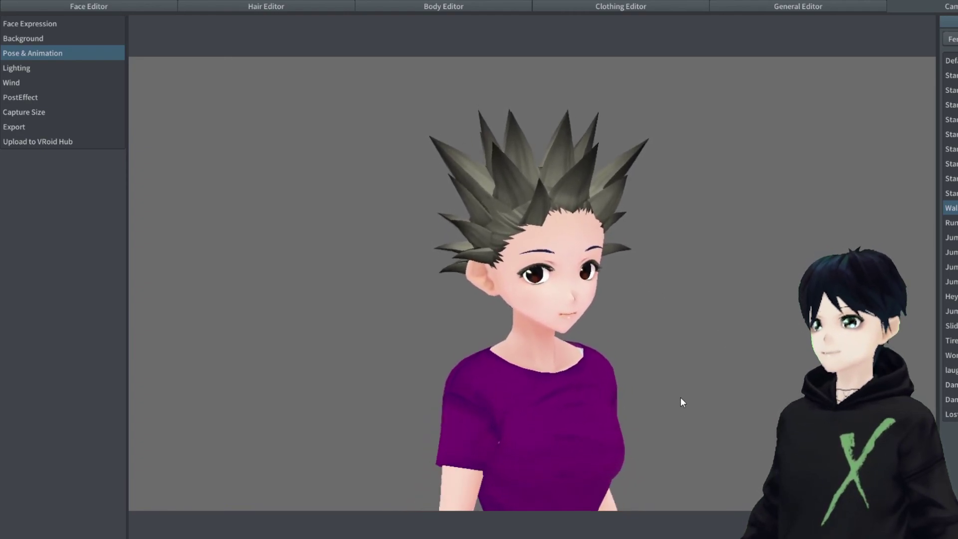
click(950, 354)
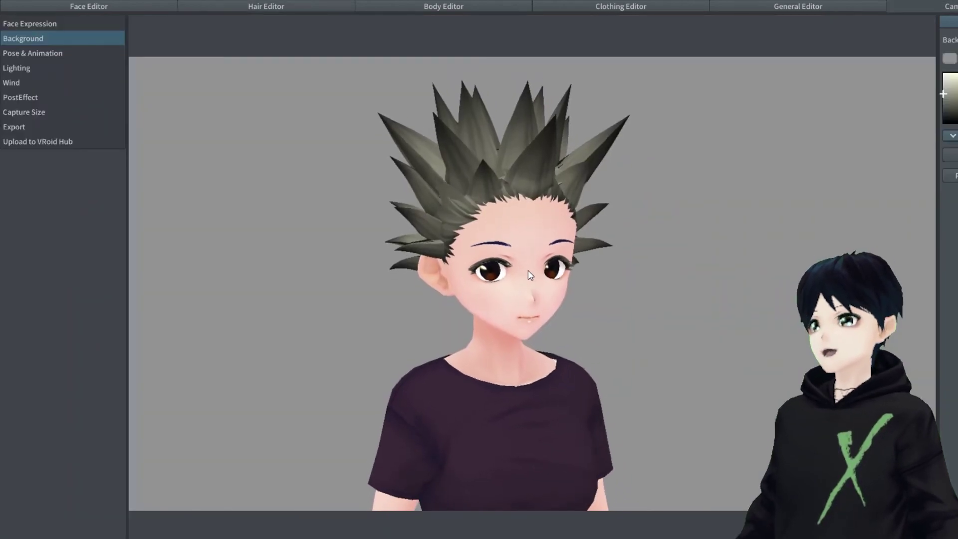
- Examine the finished spiky hairstyle from several angles and distances against the plain grey background
right_drag(538, 276, 448, 271)
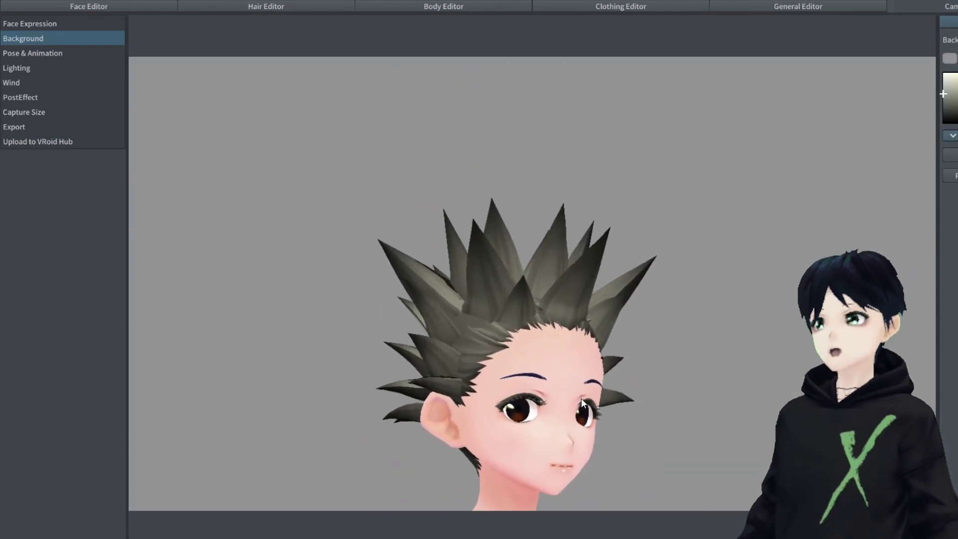
right_drag(577, 400, 548, 389)
middle_drag(547, 389, 535, 343)
mouse_move(535, 343)
right_down()
mouse_move(518, 343)
mouse_move(597, 345)
mouse_move(516, 347)
mouse_move(533, 345)
right_up()
scroll(355, 500, down, 3)
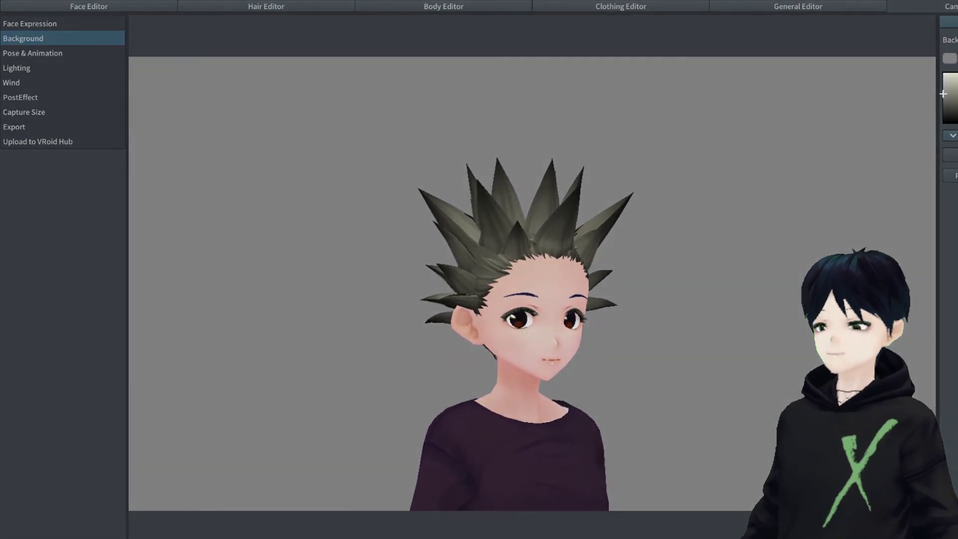